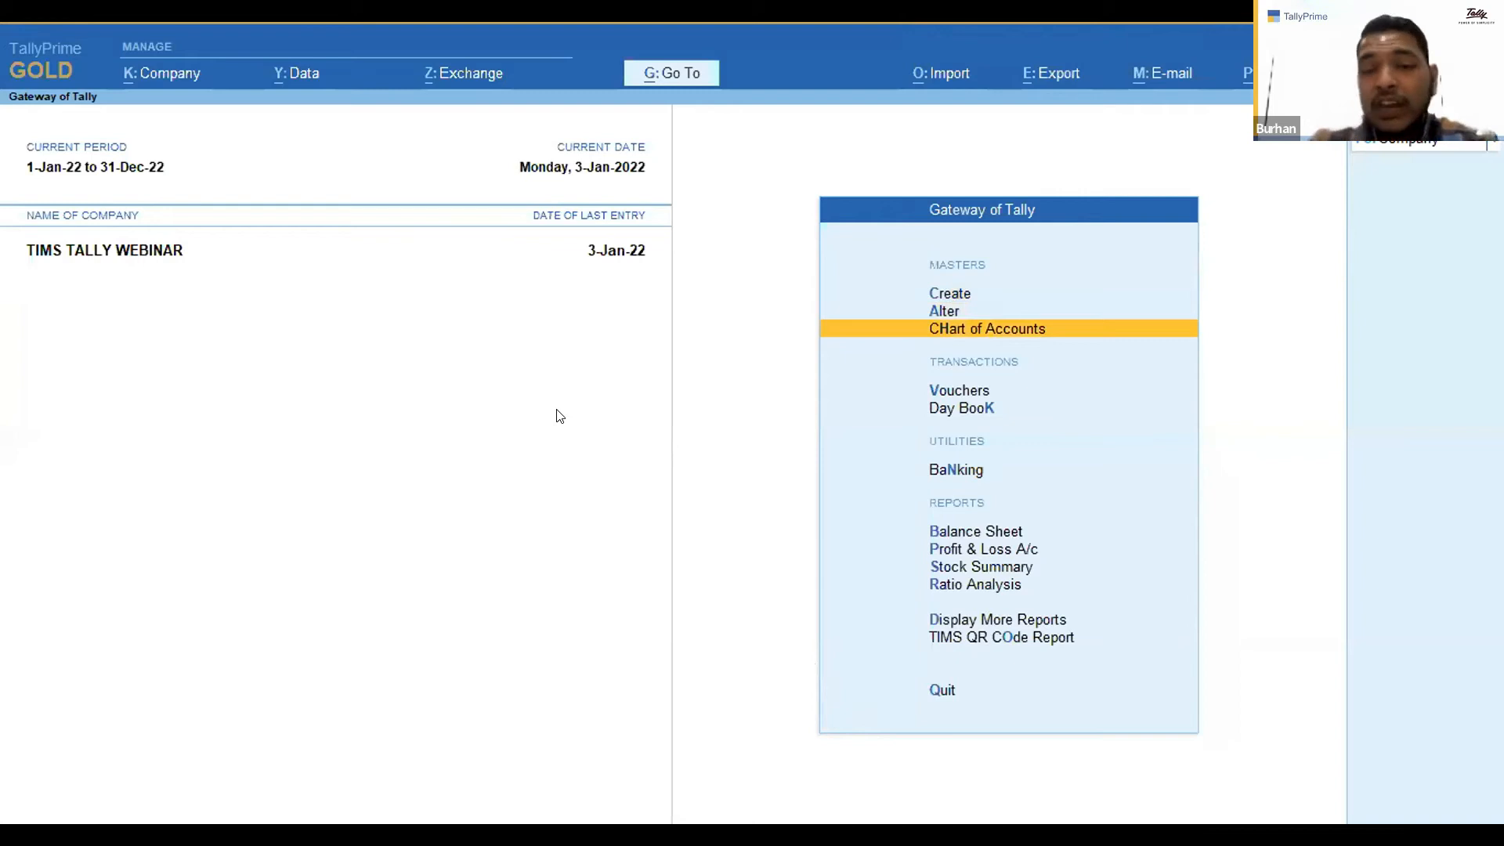
Start a new sales voucher and choose Customer 1 as the party account.
key(Down)
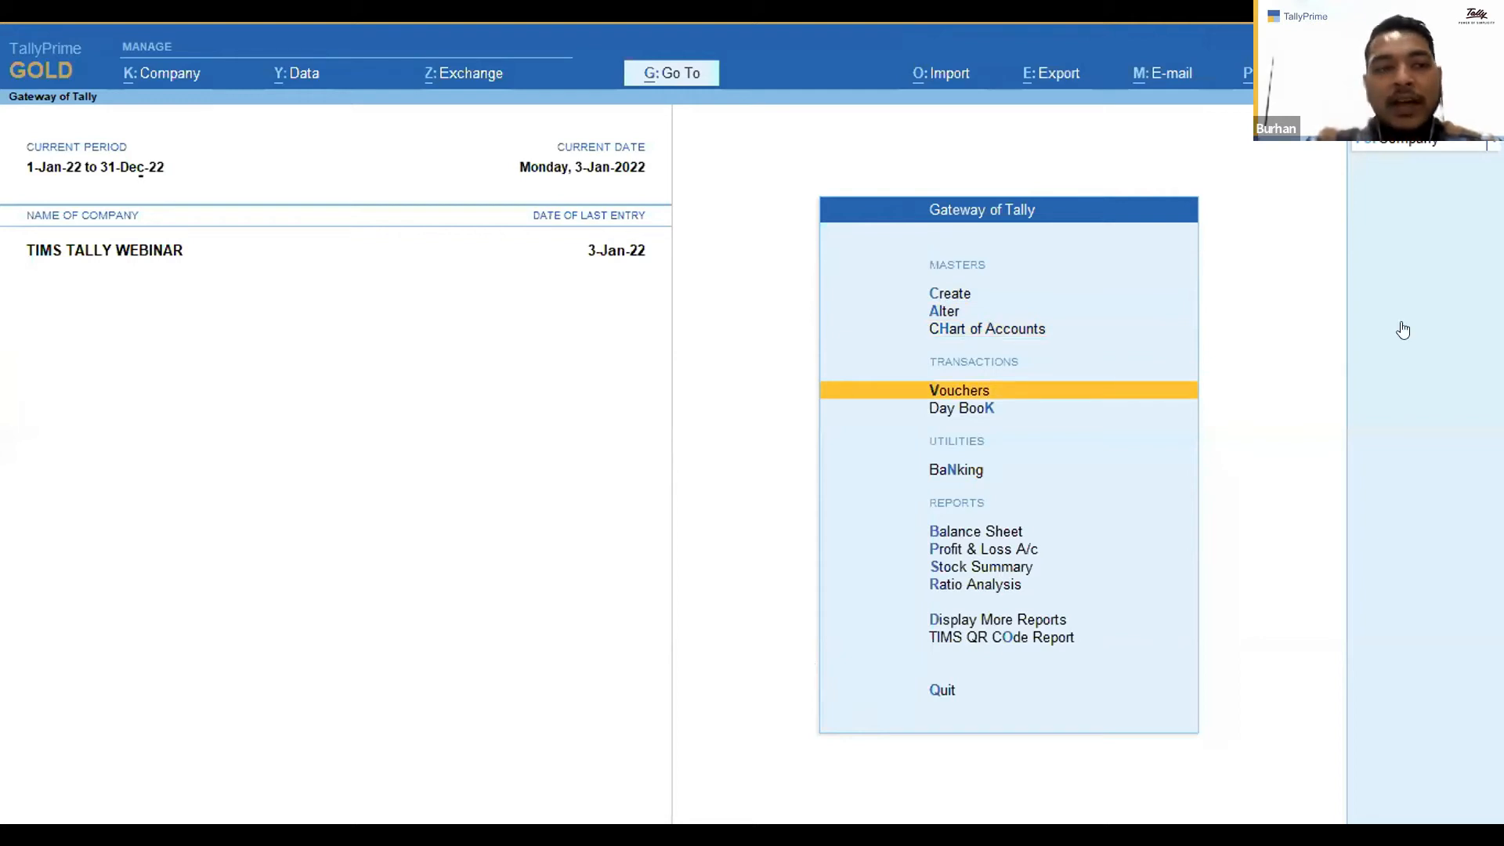
key(Return)
key(Return)
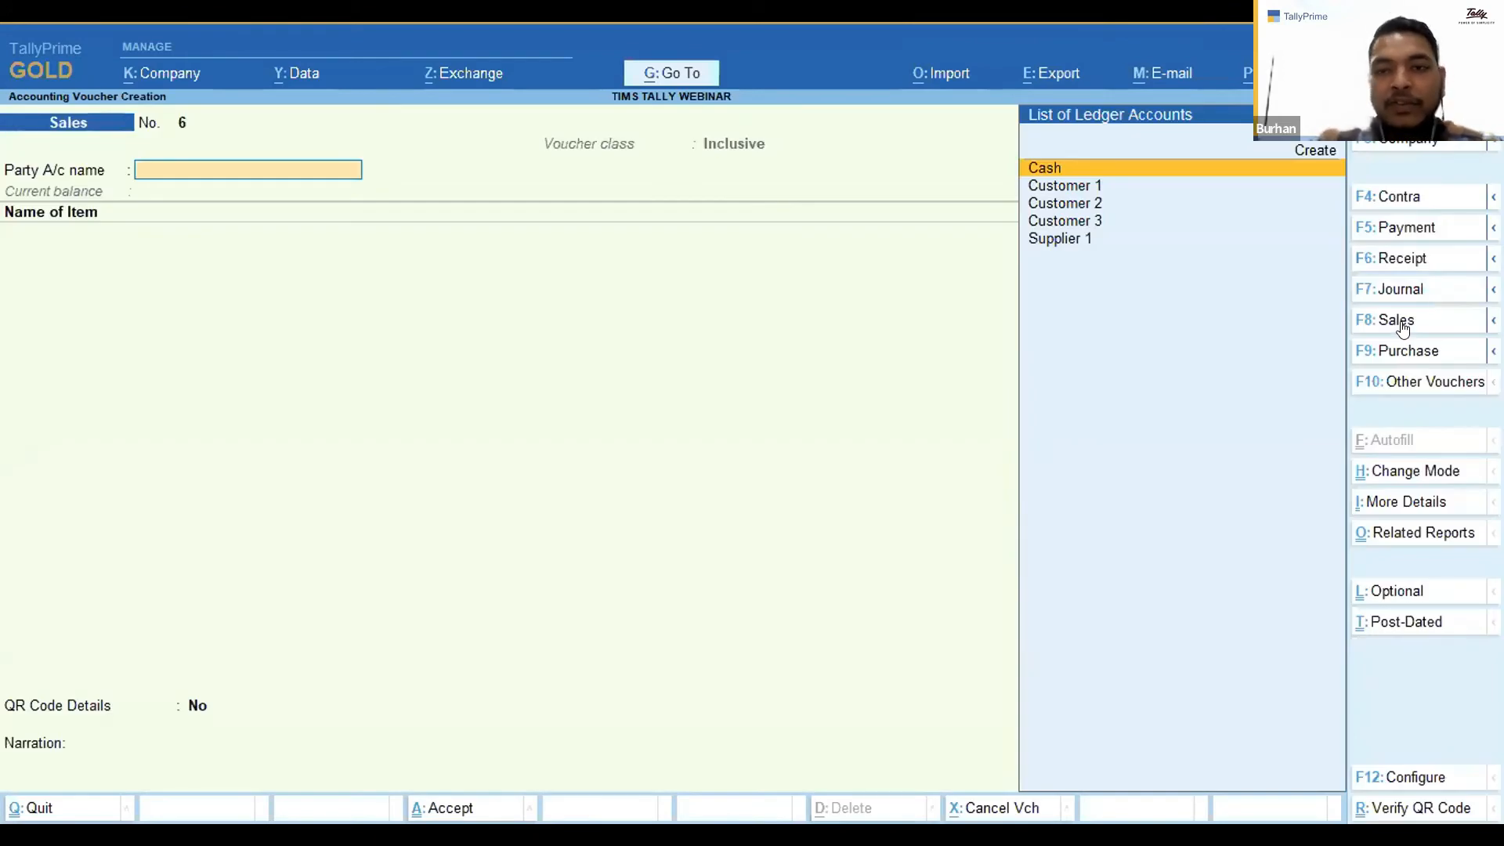
key(Down)
key(Down)
key(Down)
key(Up)
key(Up)
key(Down)
key(Up)
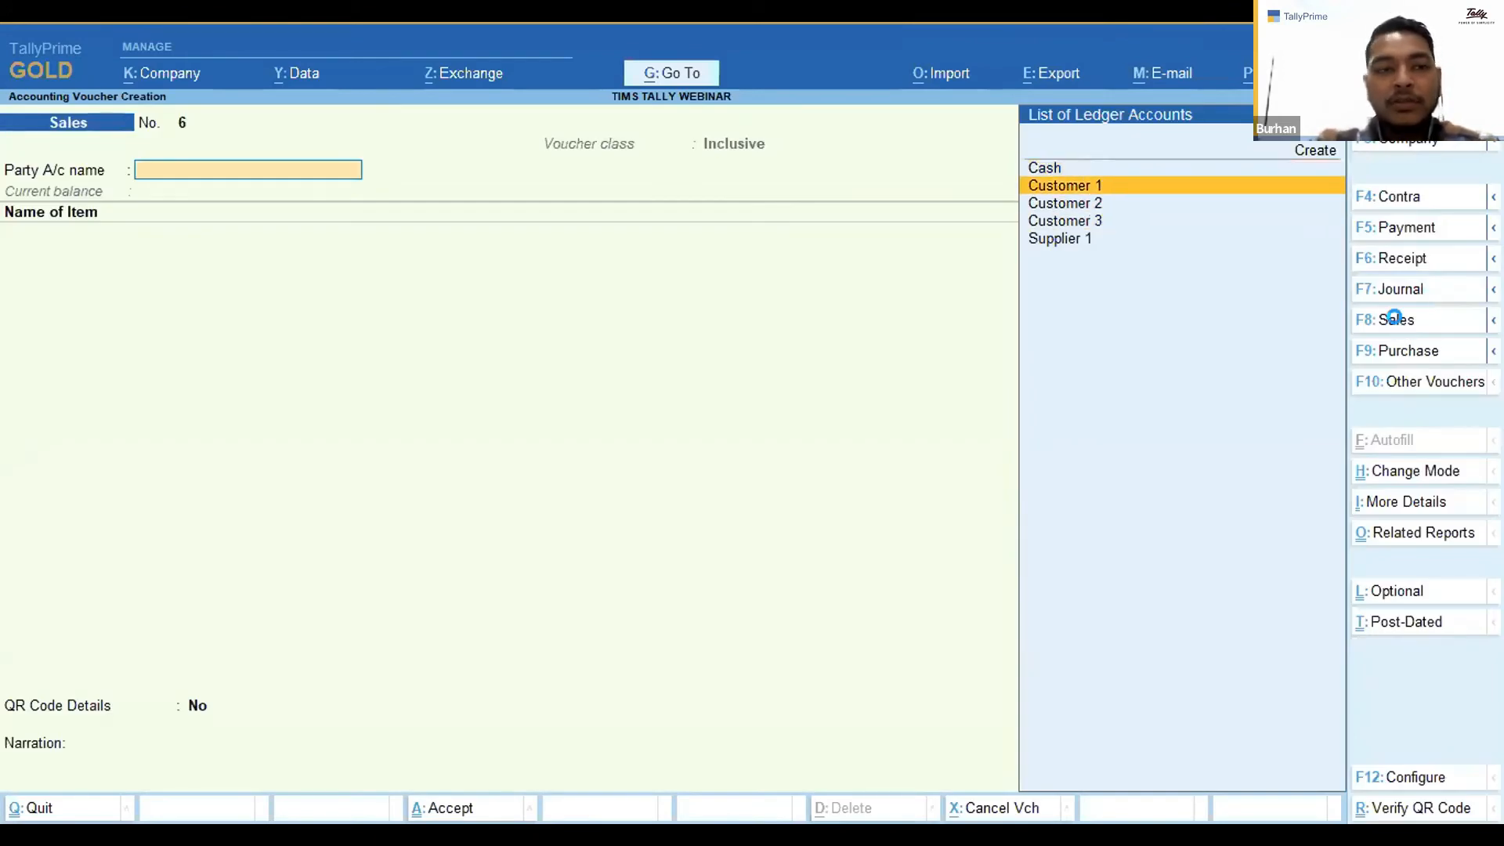
key(Return)
key(Return)
key(Return)
key(Return)
key(Return)
key(Return)
key(Return)
key(Return)
key(Return)
key(Return)
key(Return)
key(Return)
key(Return)
Add the item Paint Blue 1 Ltr with a quantity of 5 Tin at 150.00.
key(Return)
key(Return)
key(Return)
key(Return)
key(Return)
key(Return)
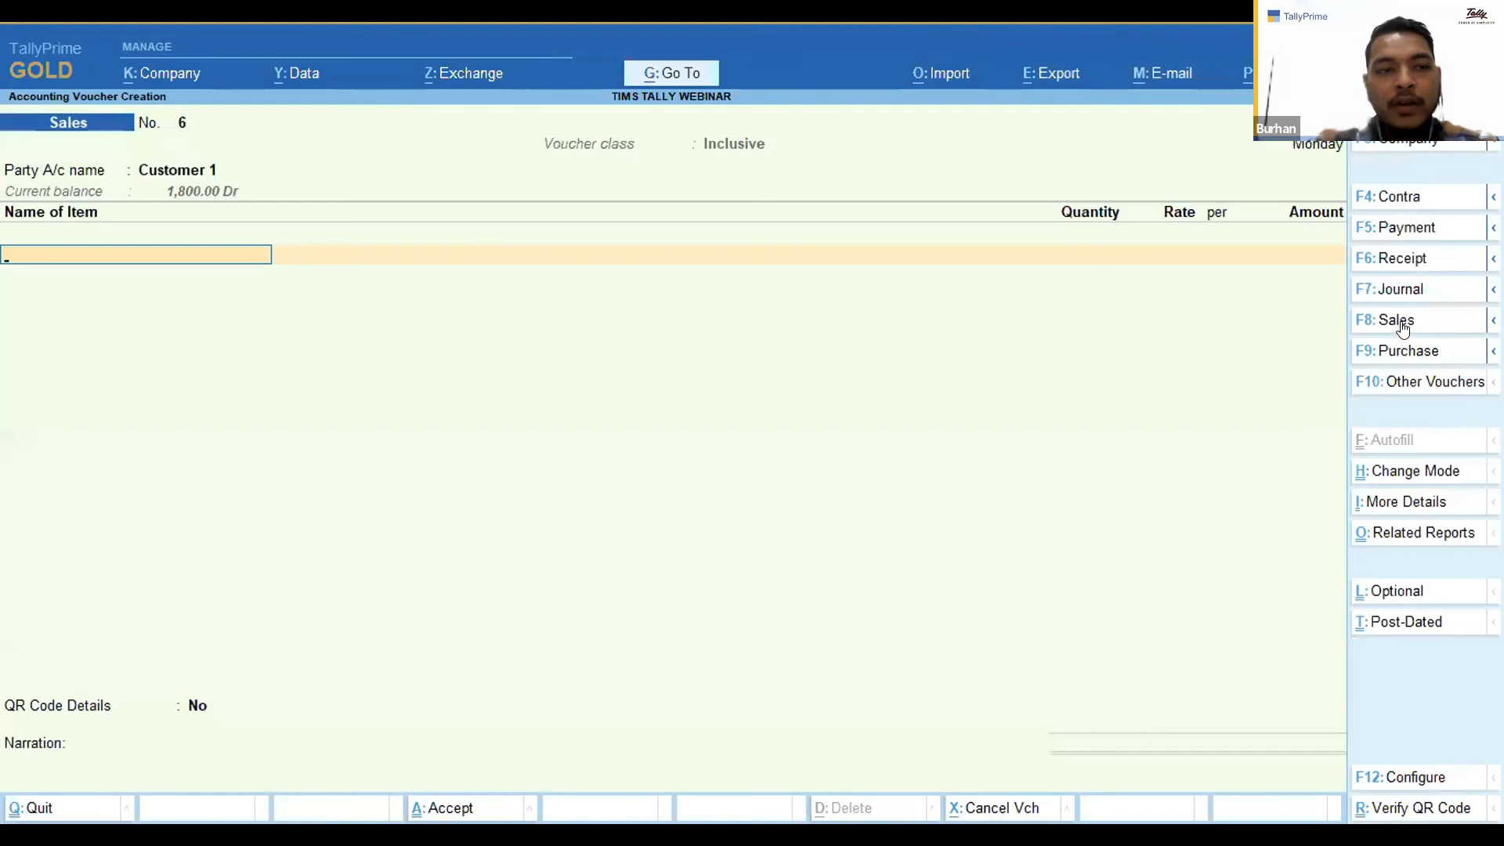
key(Down)
key(Down)
key(Up)
key(Up)
key(Down)
key(Down)
key(Return)
text(5)
Add the item Hammer with a quantity of 10 Pcs at 400.00.
key(Return)
key(Return)
key(Return)
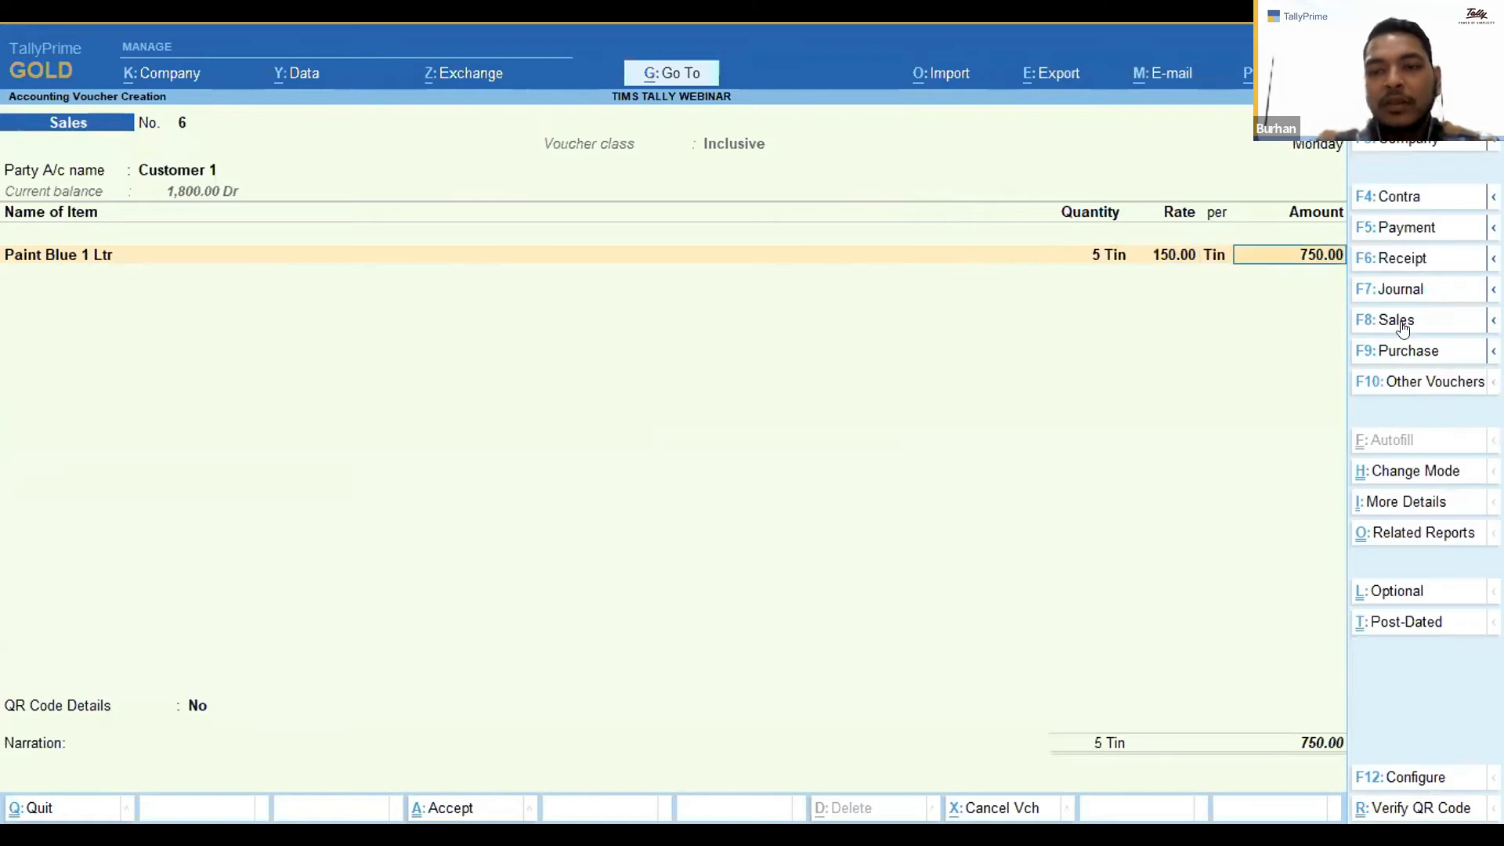
key(Return)
key(Down)
key(Return)
text(10 Pcs)
key(Return)
key(Return)
key(Return)
key(Return)
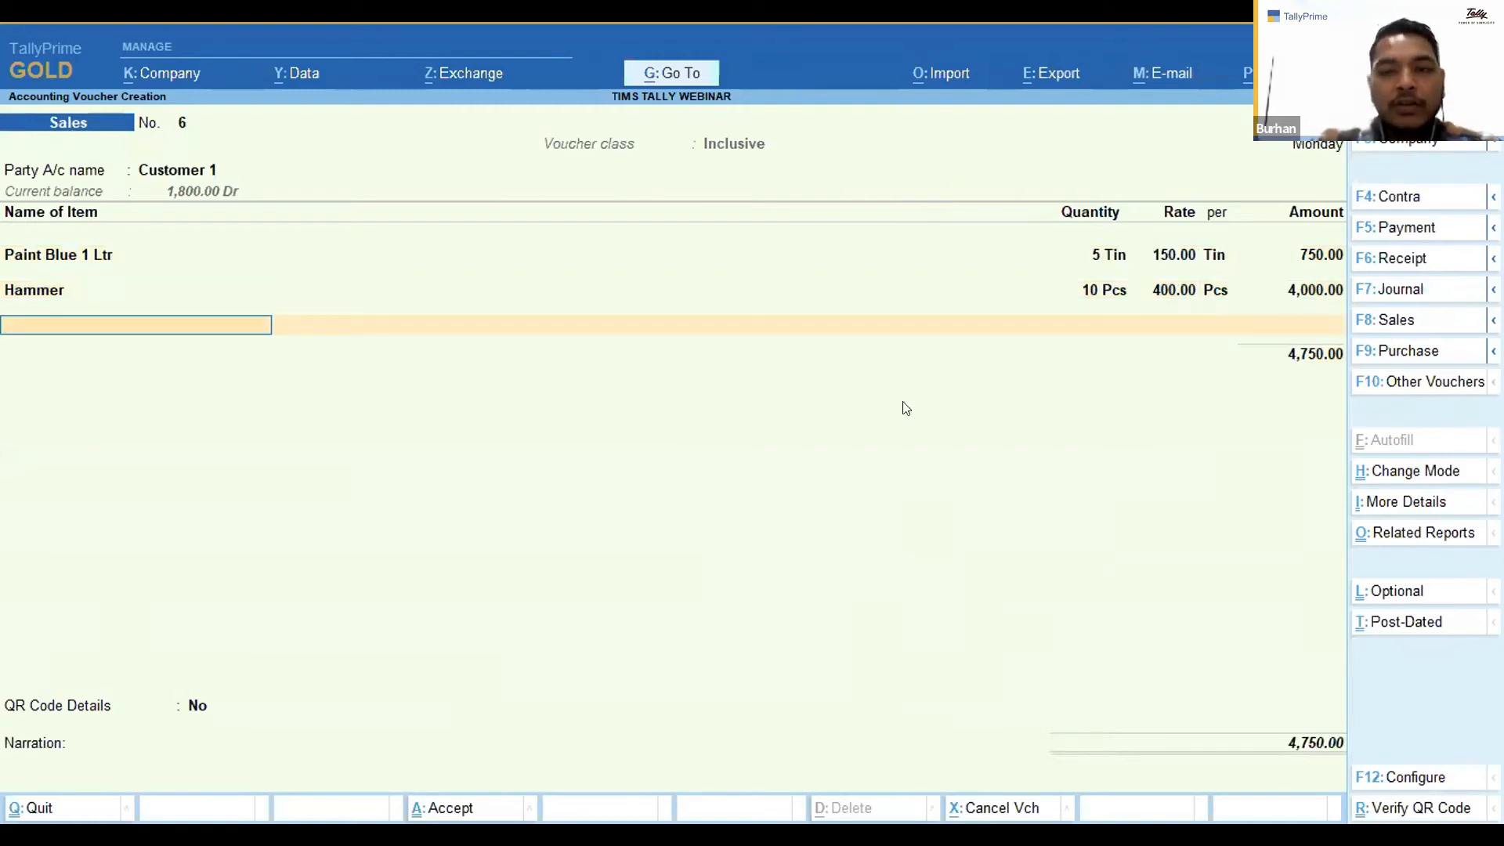
Accept the sales voucher and return to the main menu.
key(Return)
key(Return)
key(Return)
key(Return)
key(Return)
key(Return)
key(Return)
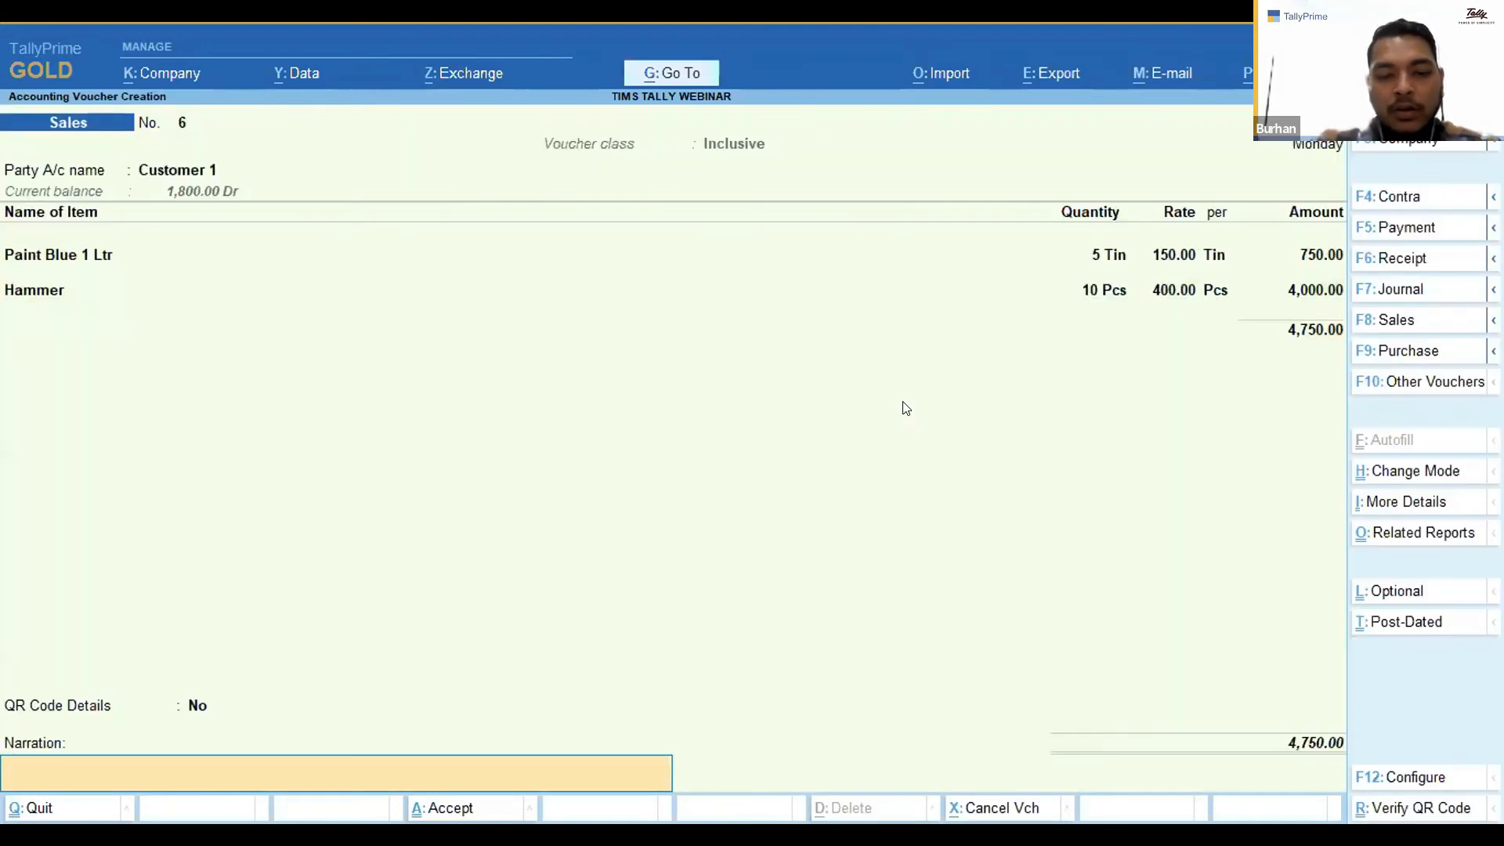
key(Return)
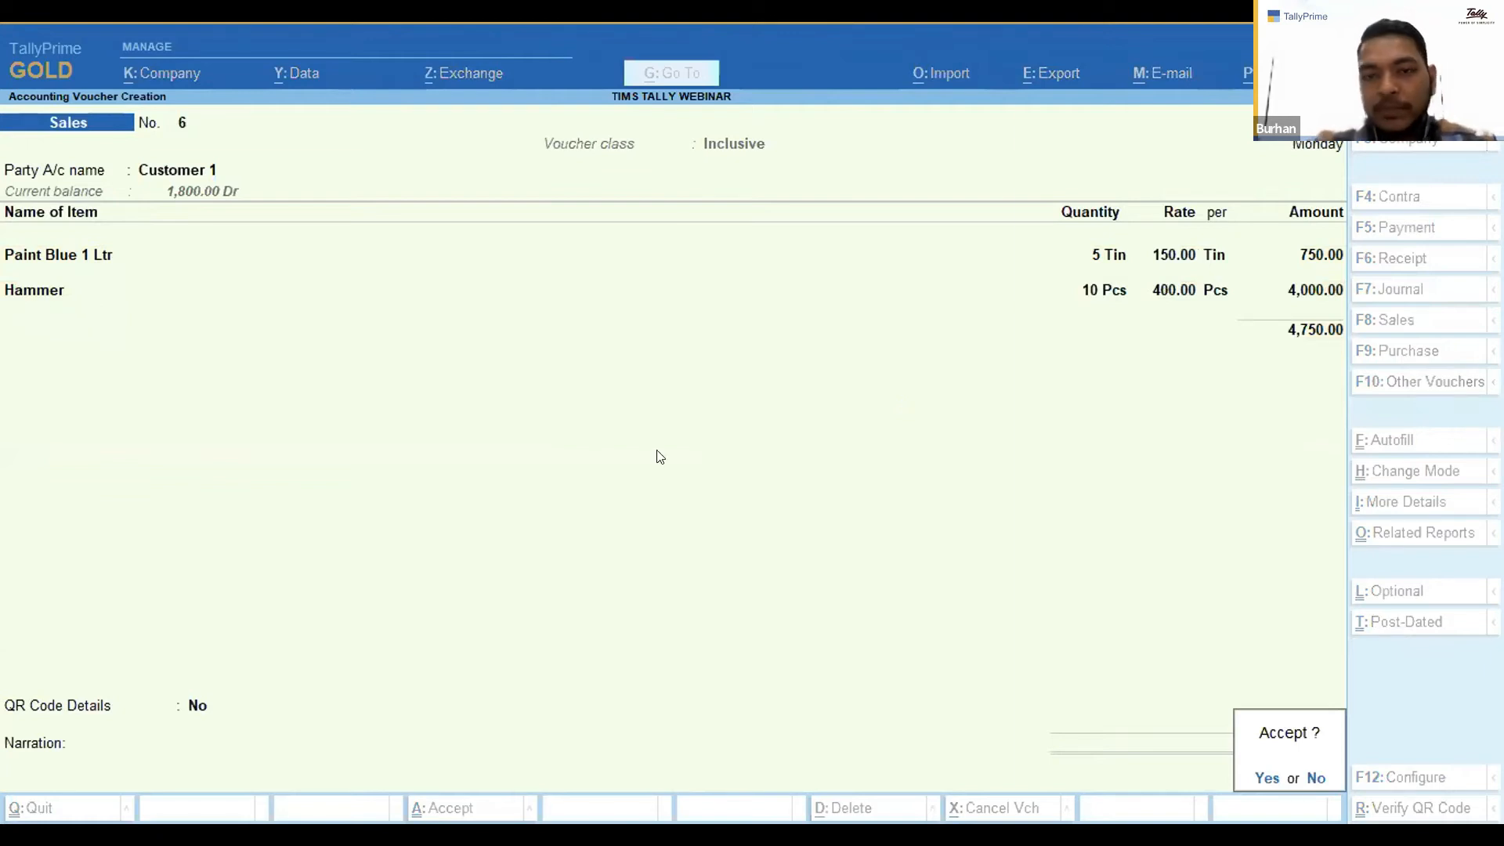
key(Return)
key(Escape)
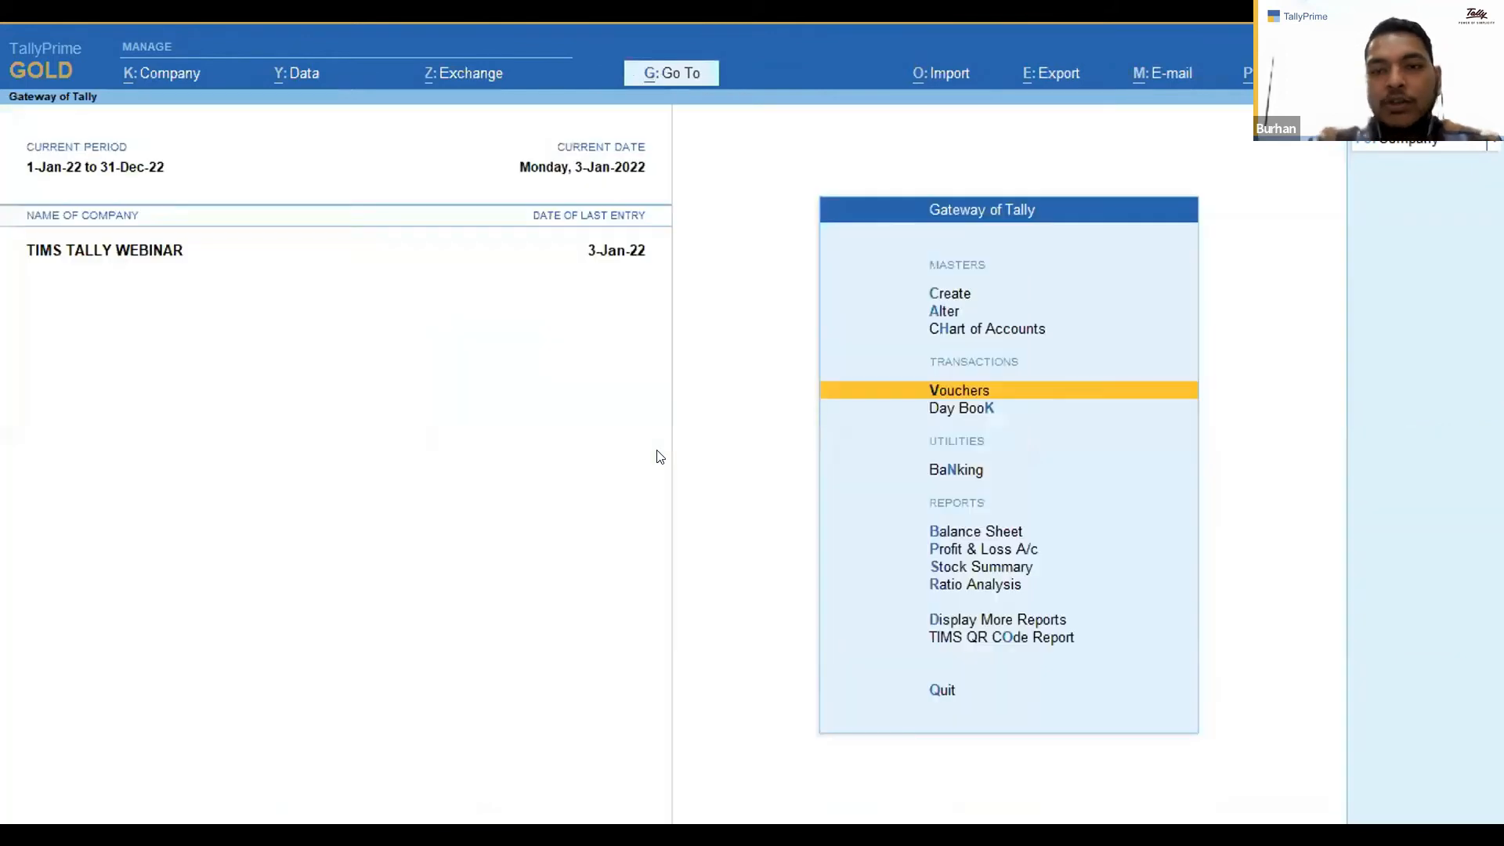
Open the Sales QR Code Report under the TIMS QR Code Report.
key(Down)
key(Down)
key(Down)
key(Down)
key(Down)
key(Down)
key(Down)
key(Down)
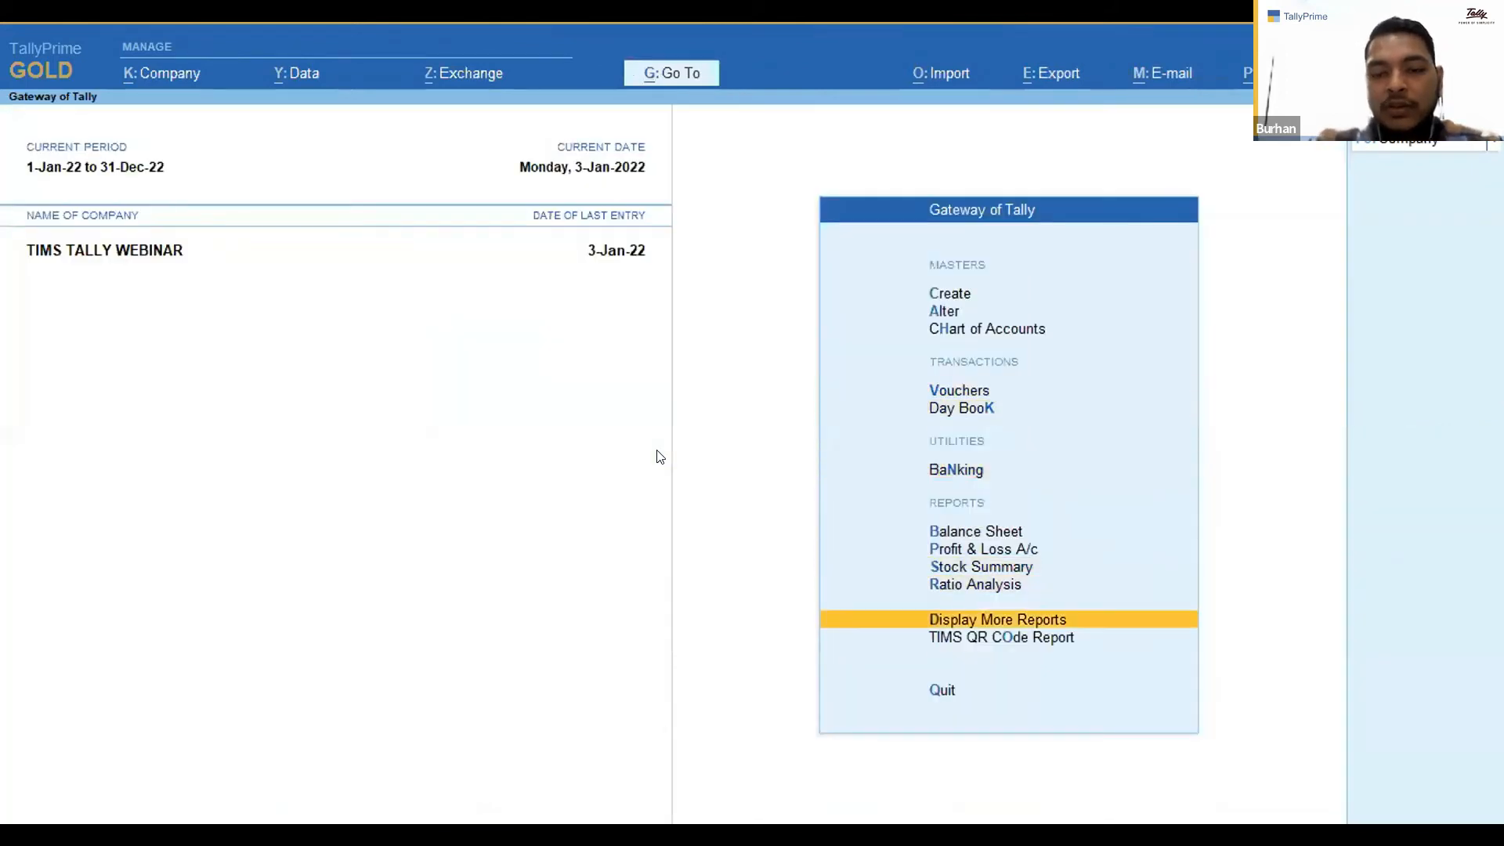
key(Return)
key(Down)
key(Up)
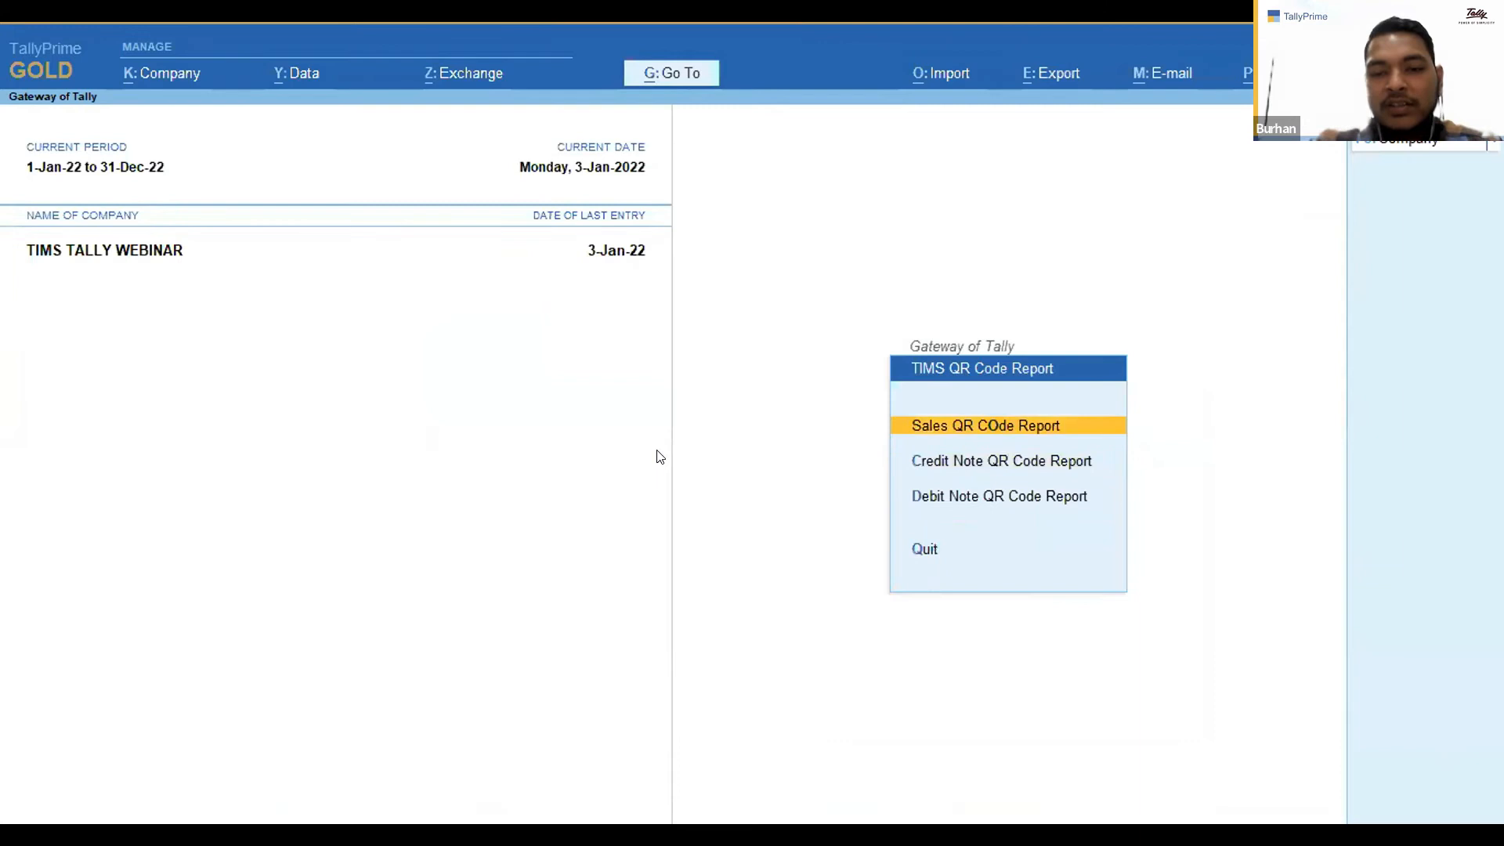
key(Return)
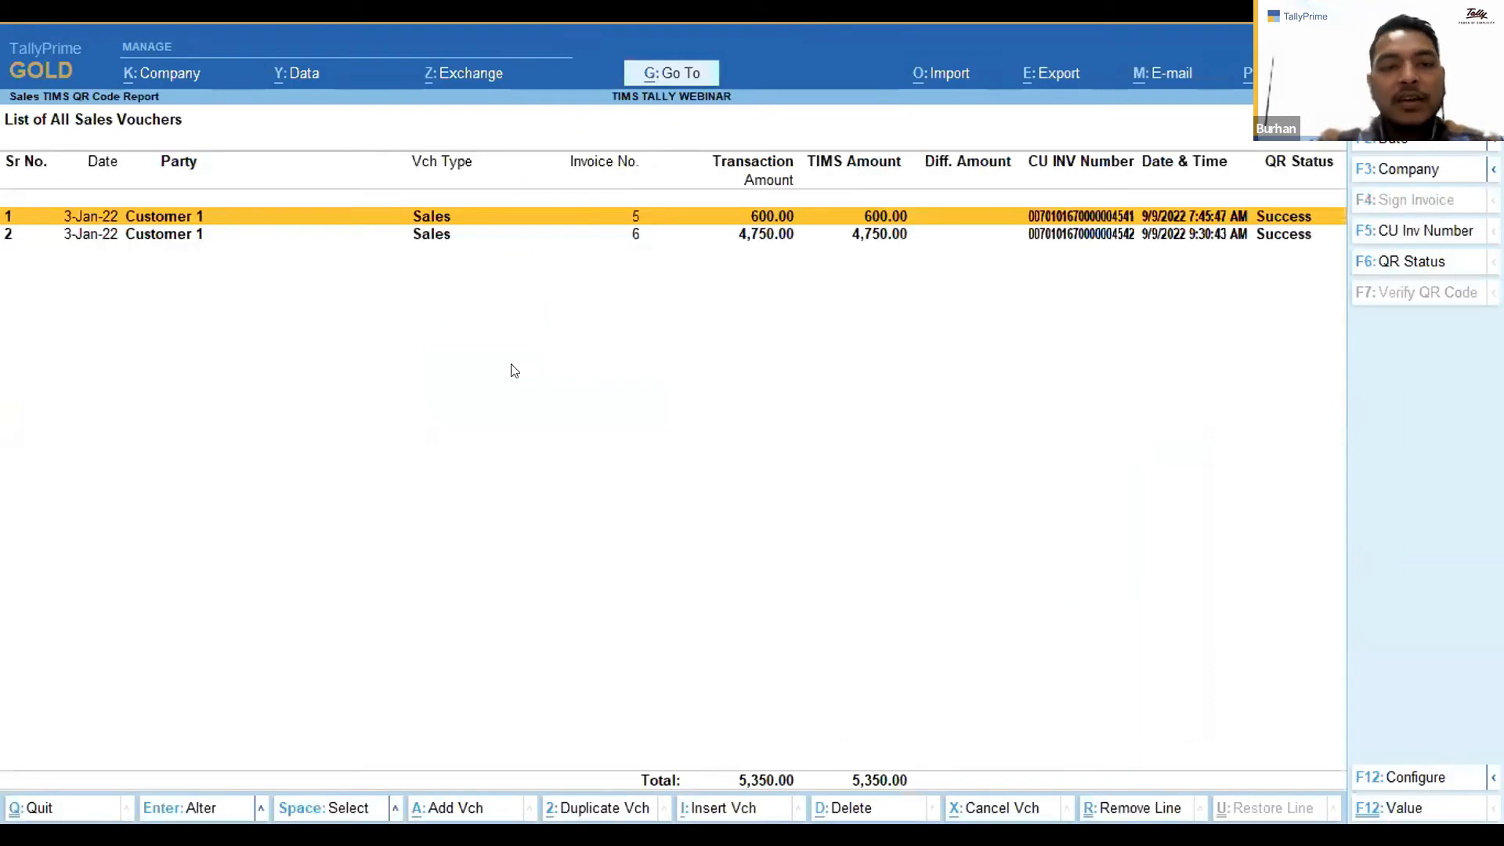
Select sales invoice 6 in the report and verify its QR code.
key(Down)
key(space)
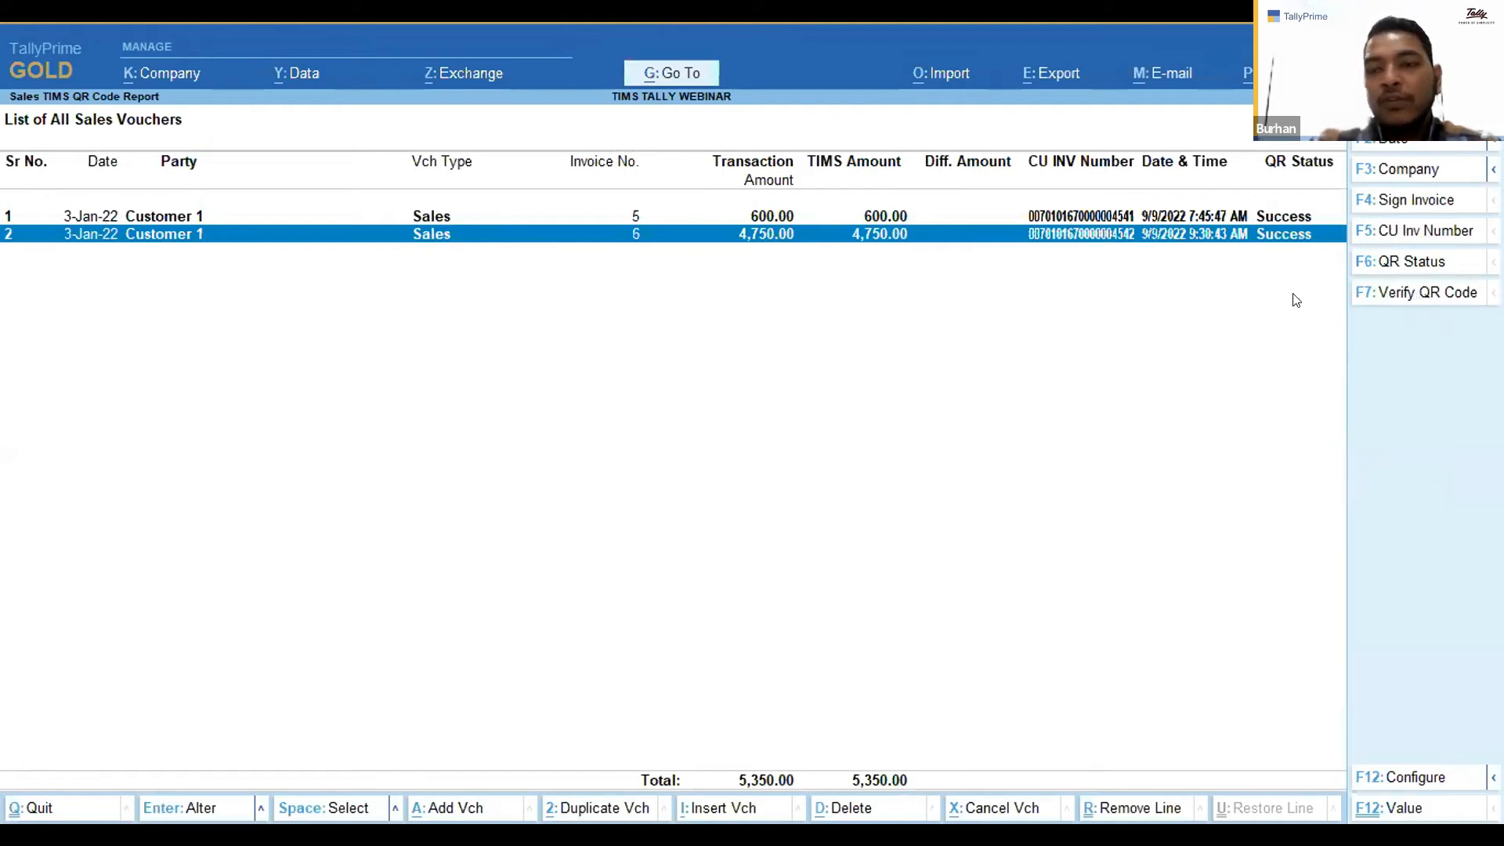
click(1403, 299)
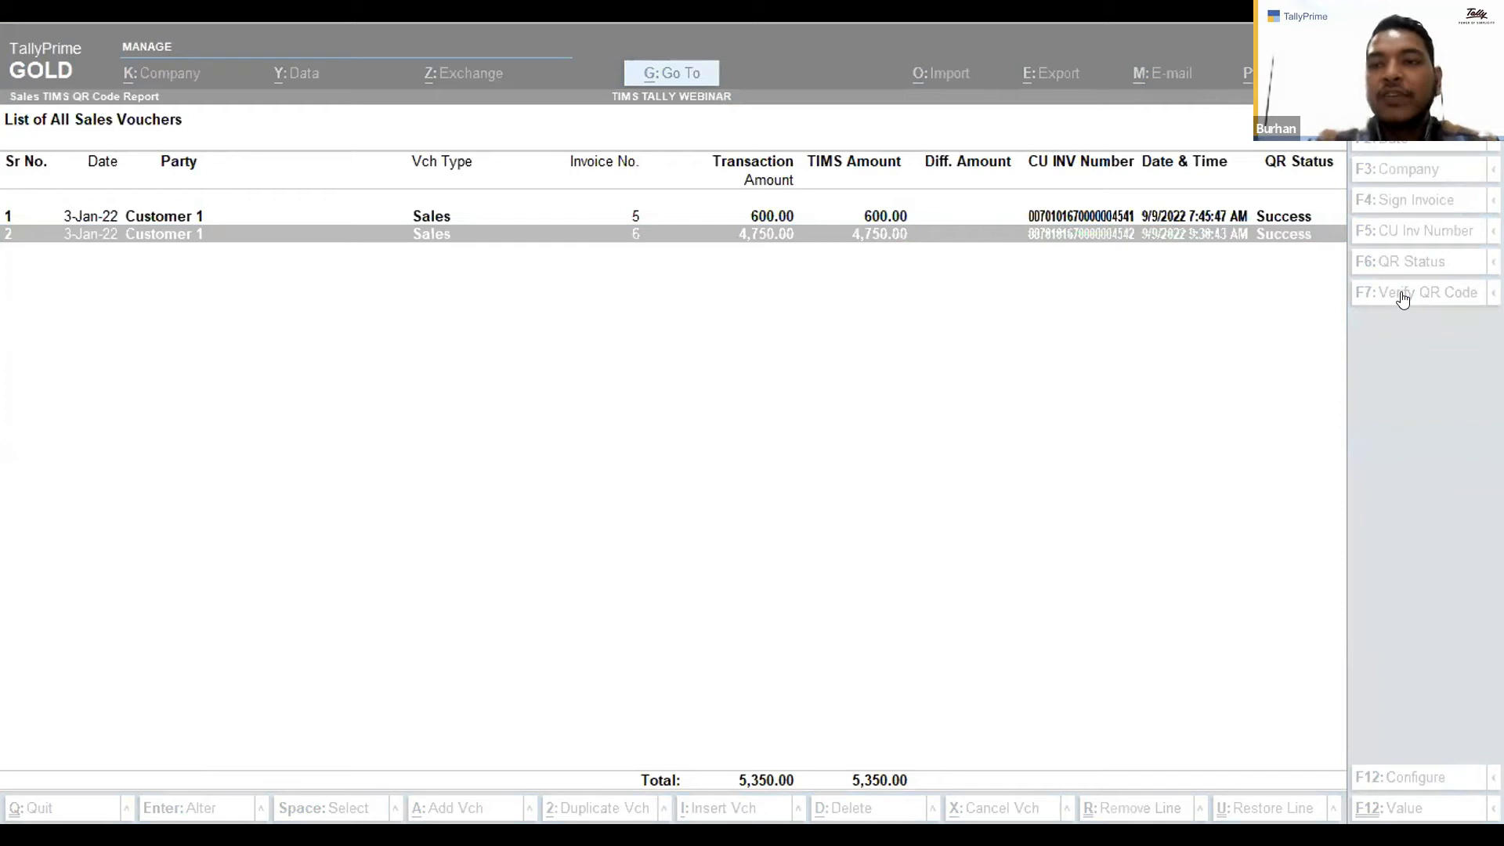
click(1402, 296)
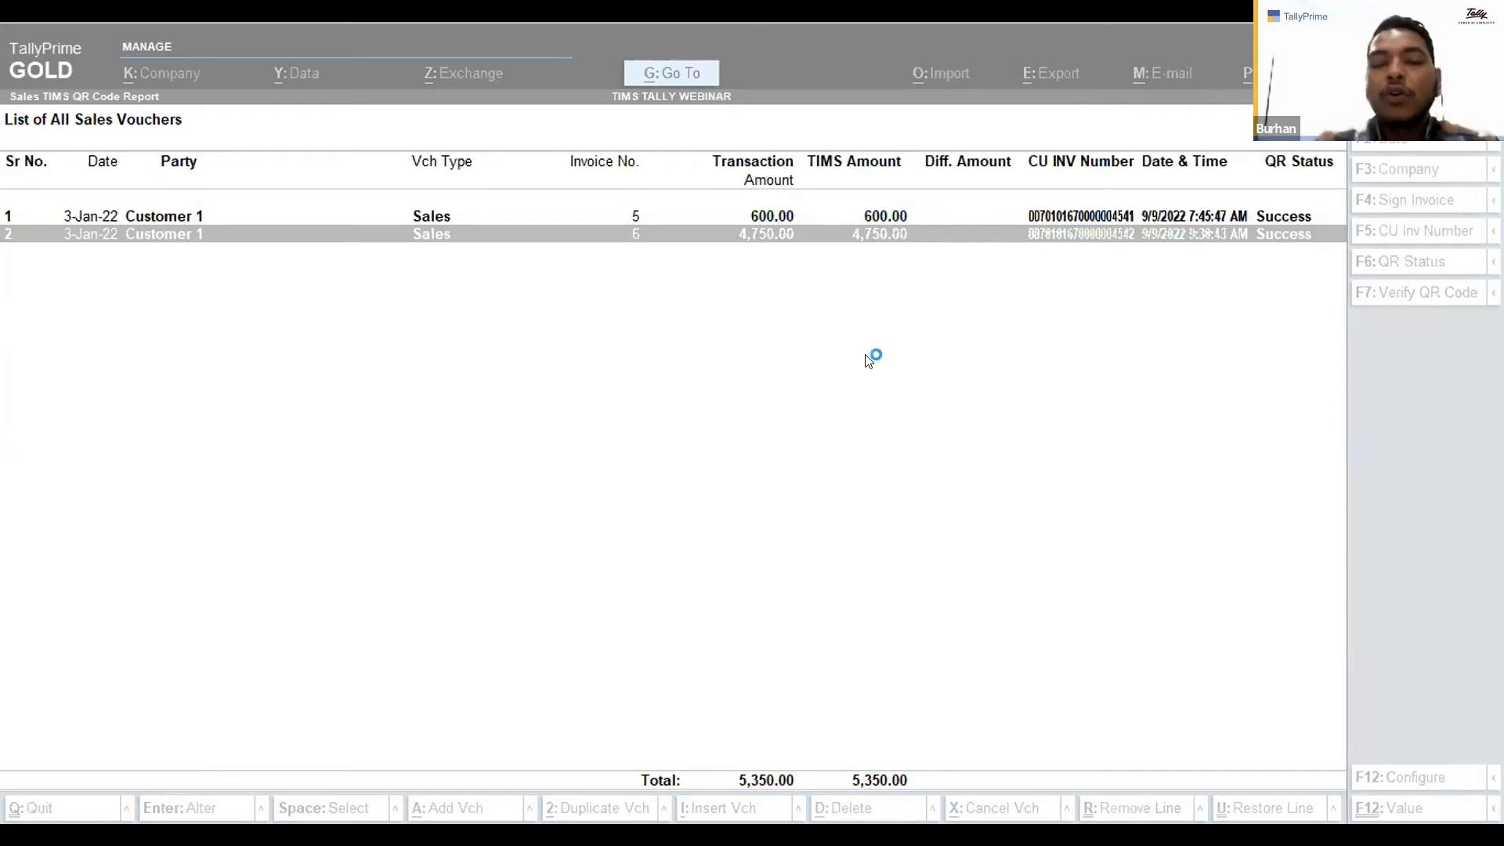
key(Escape)
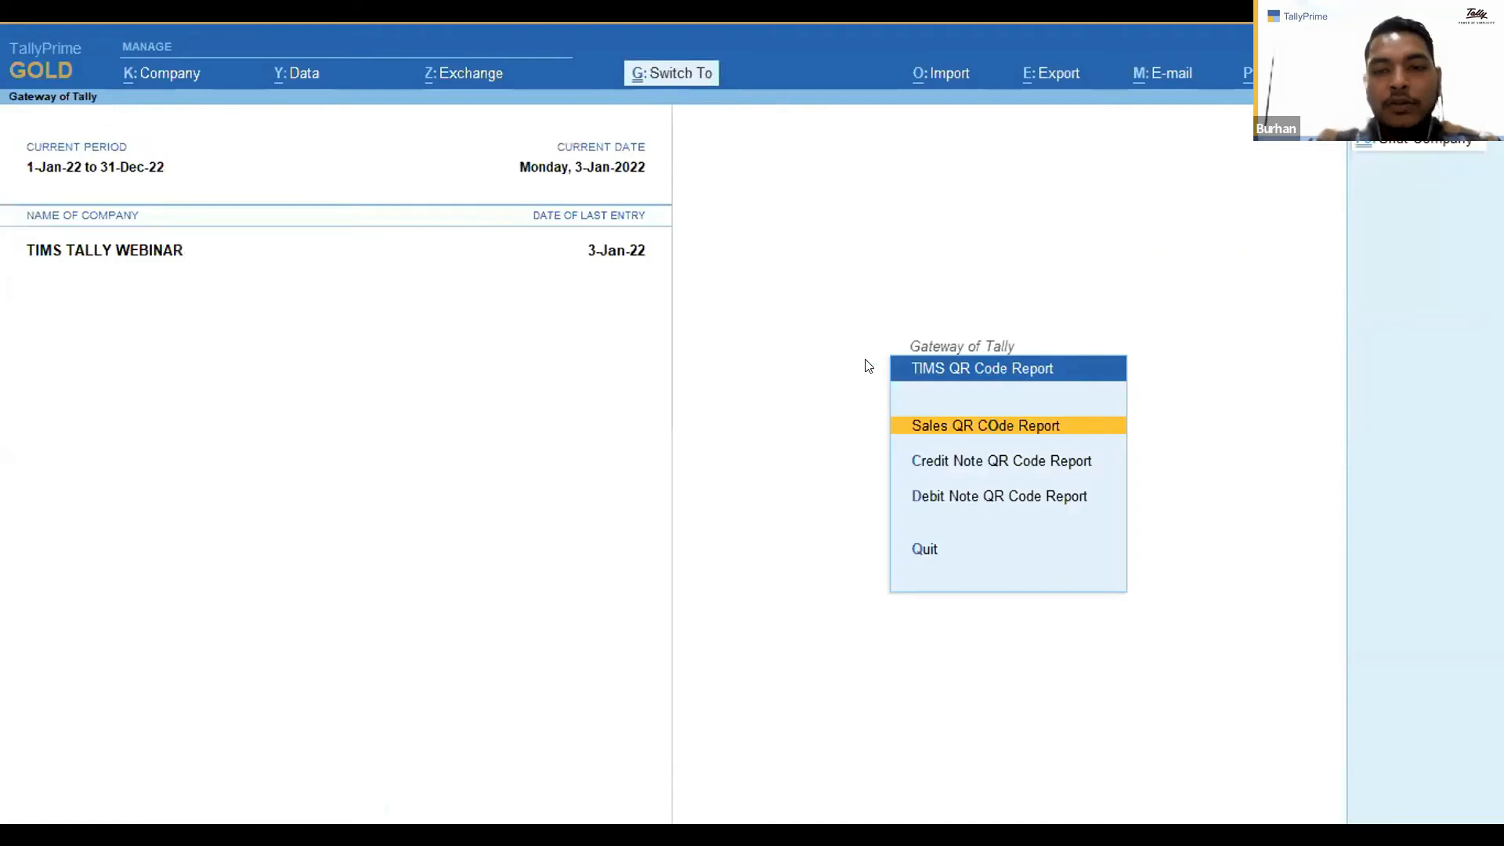
Open sales voucher 6 from the Day Book for alteration.
key(Escape)
key(Up)
key(Up)
key(Up)
key(Up)
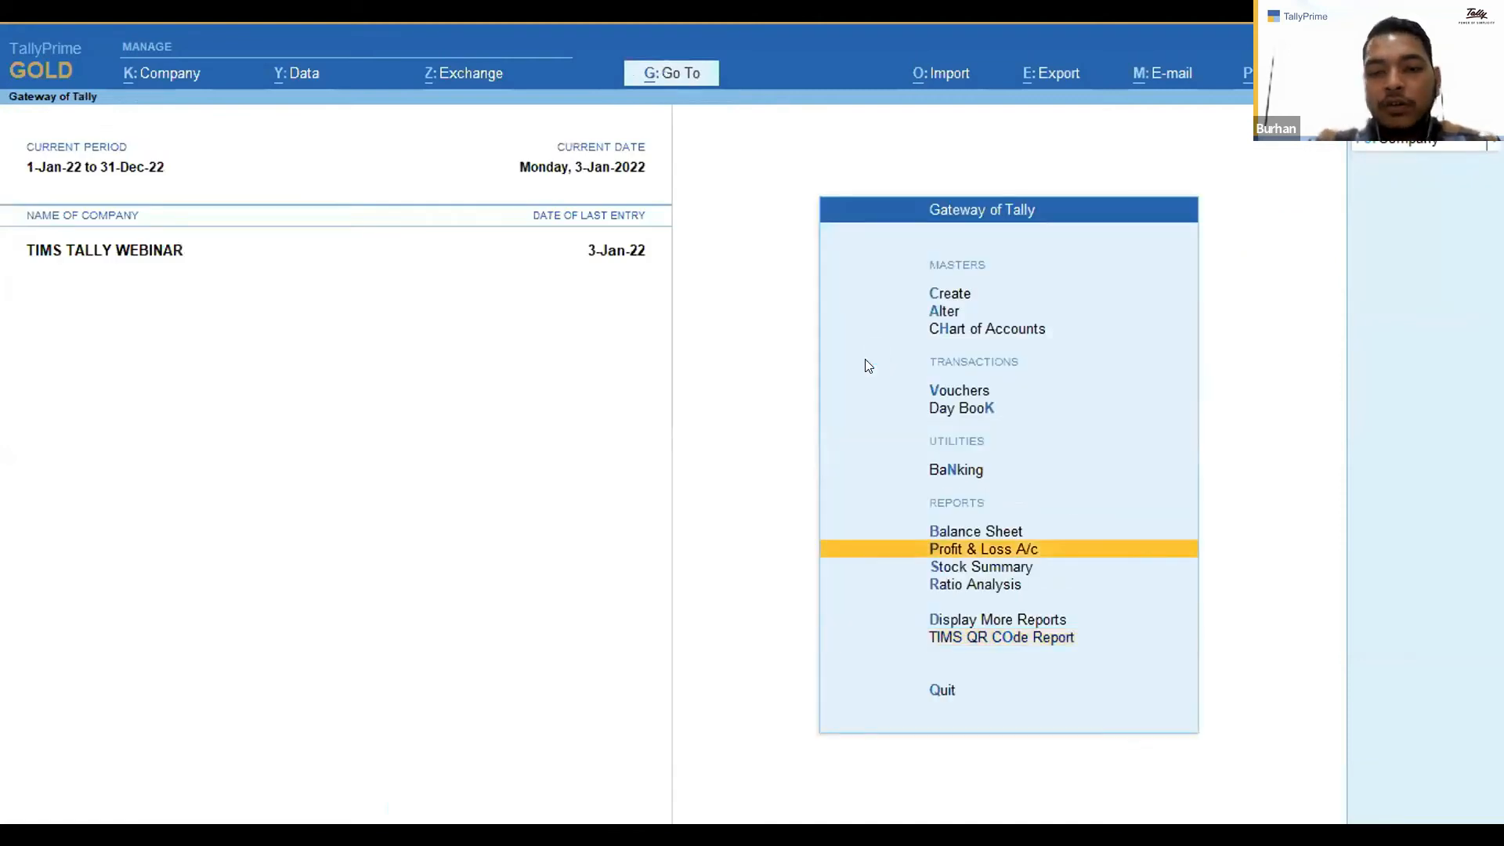
key(Up)
key(Up)
key(Up)
key(Return)
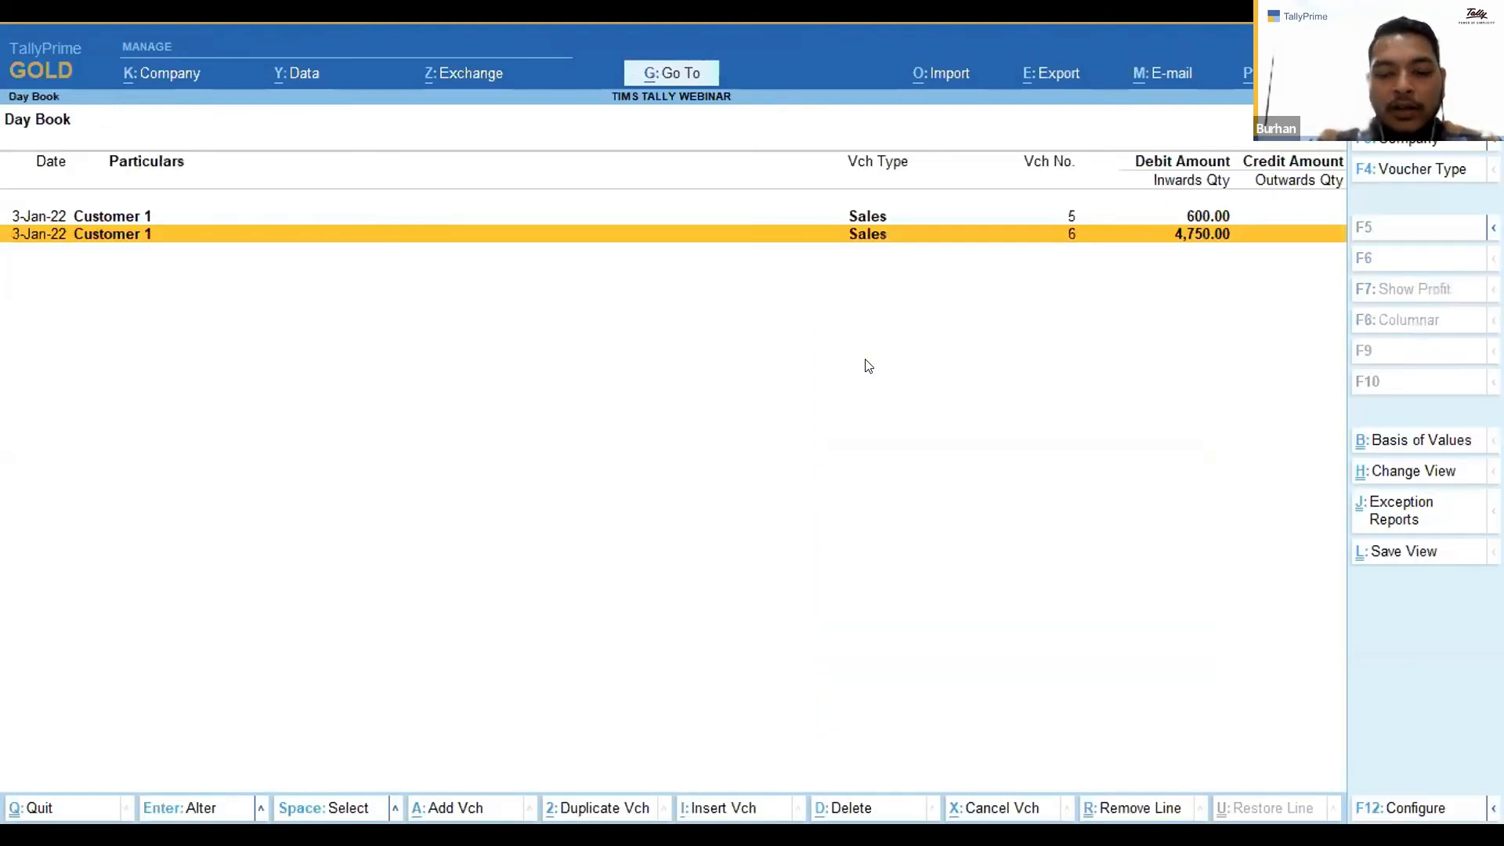
key(Return)
Preview the printed invoice of voucher 6 including its QR code section, then accept the voucher.
key(alt+p)
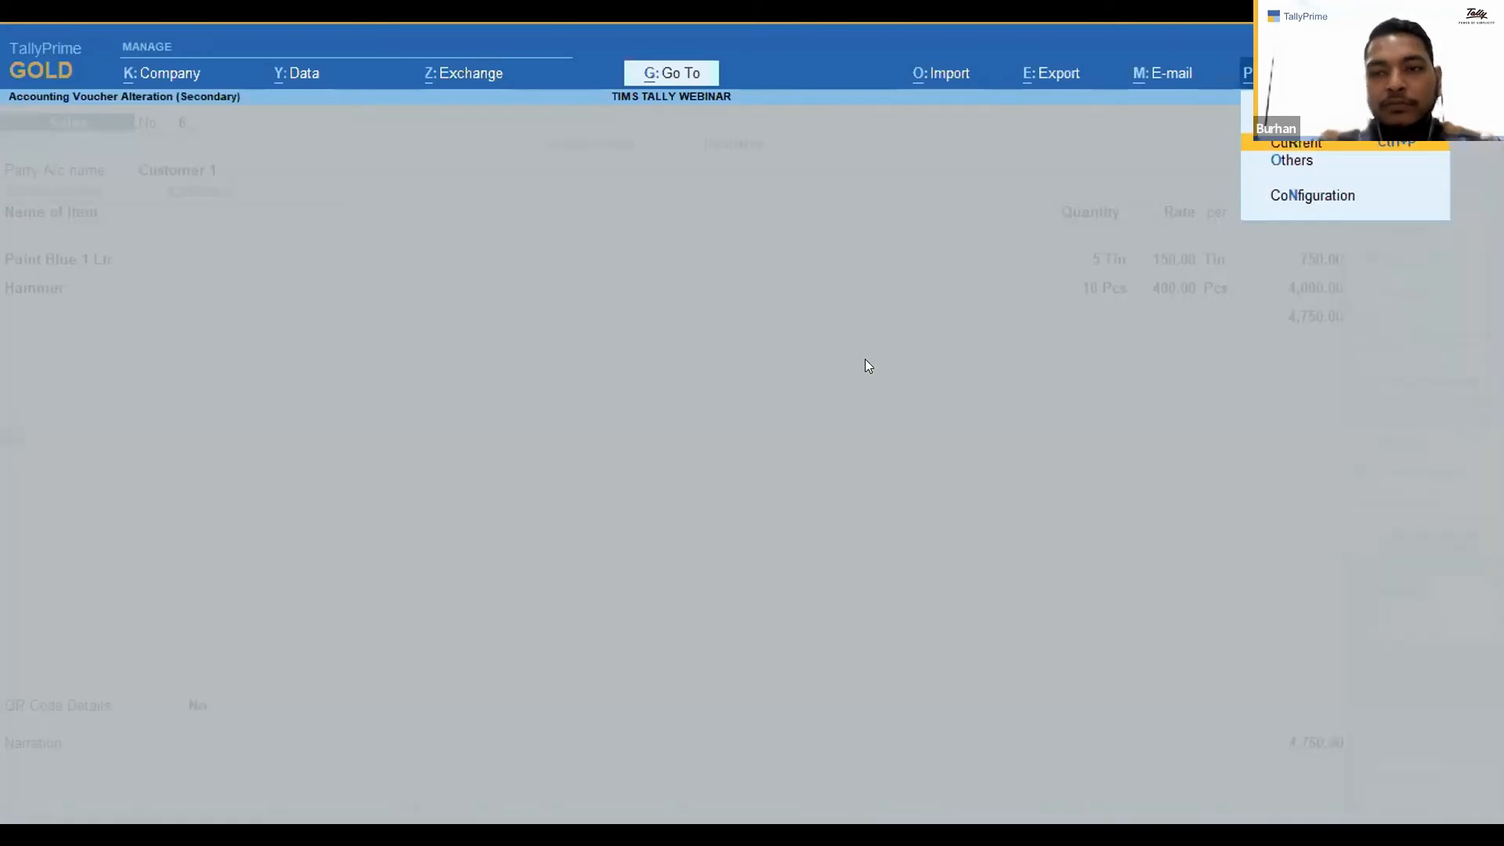
key(Return)
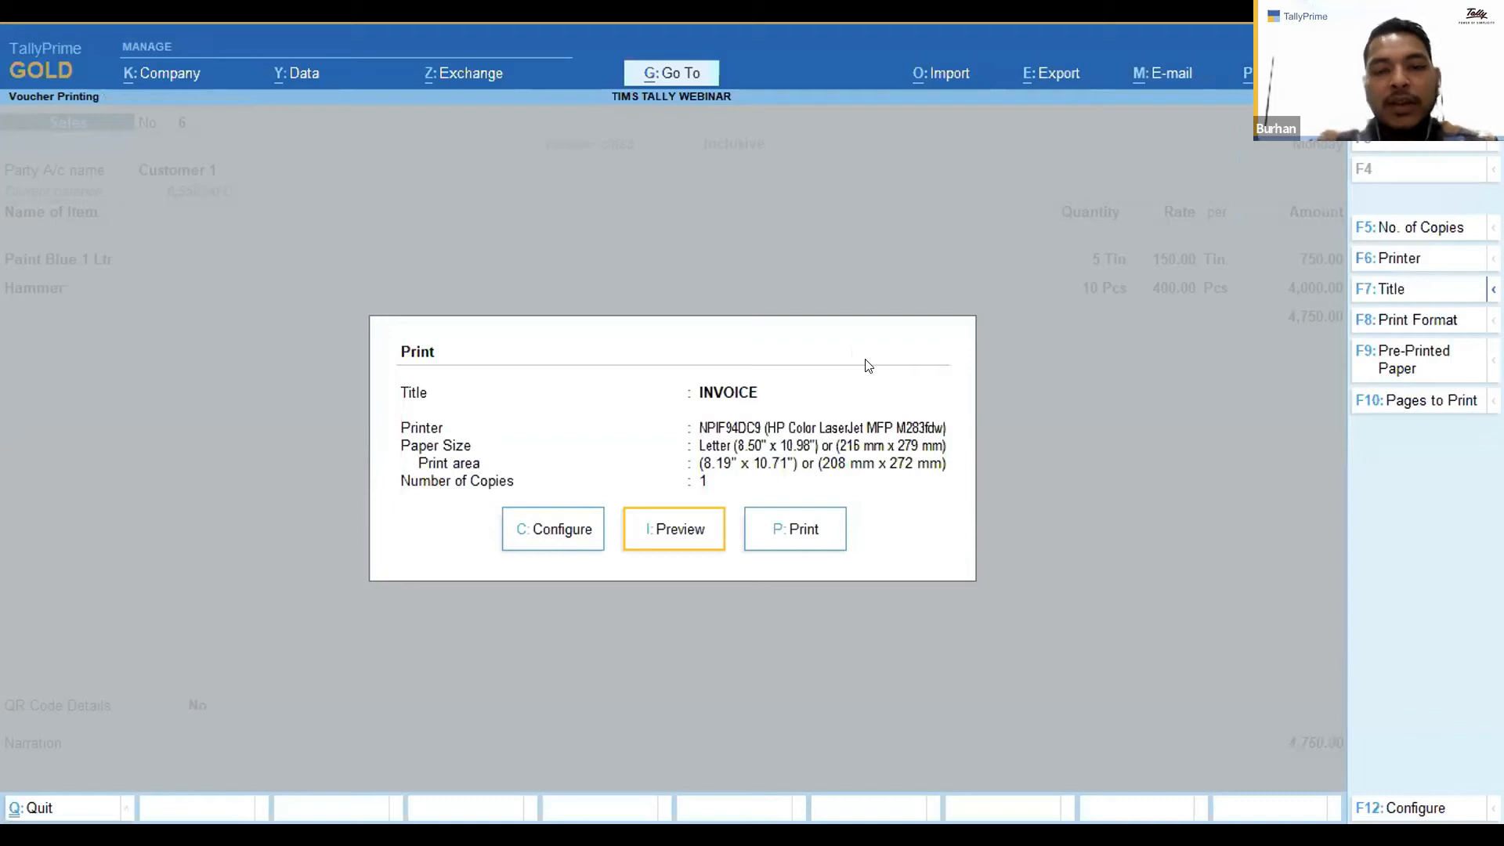
key(Return)
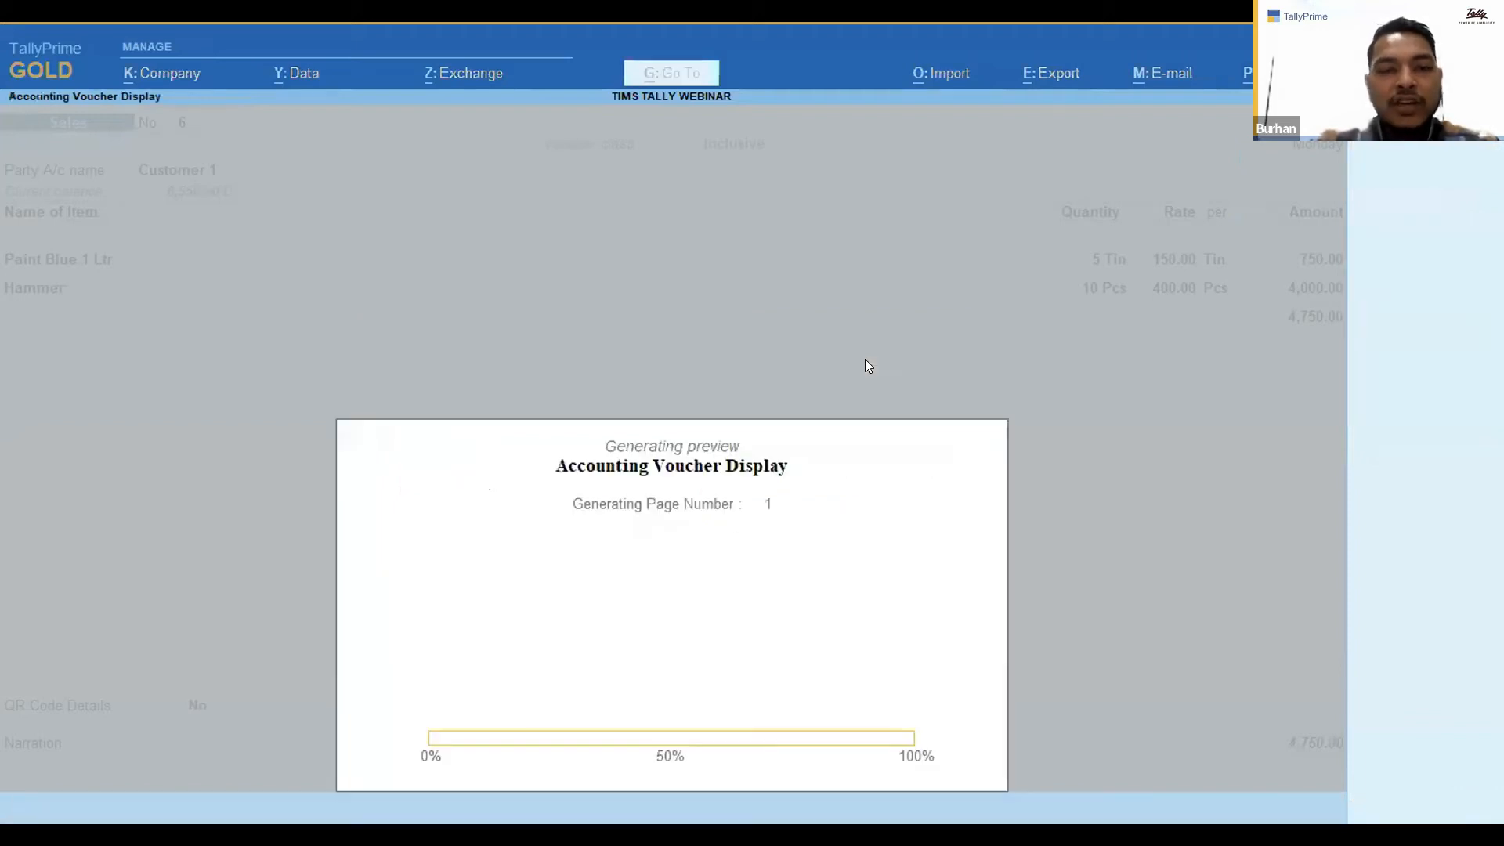
scroll(868, 365, down, 1)
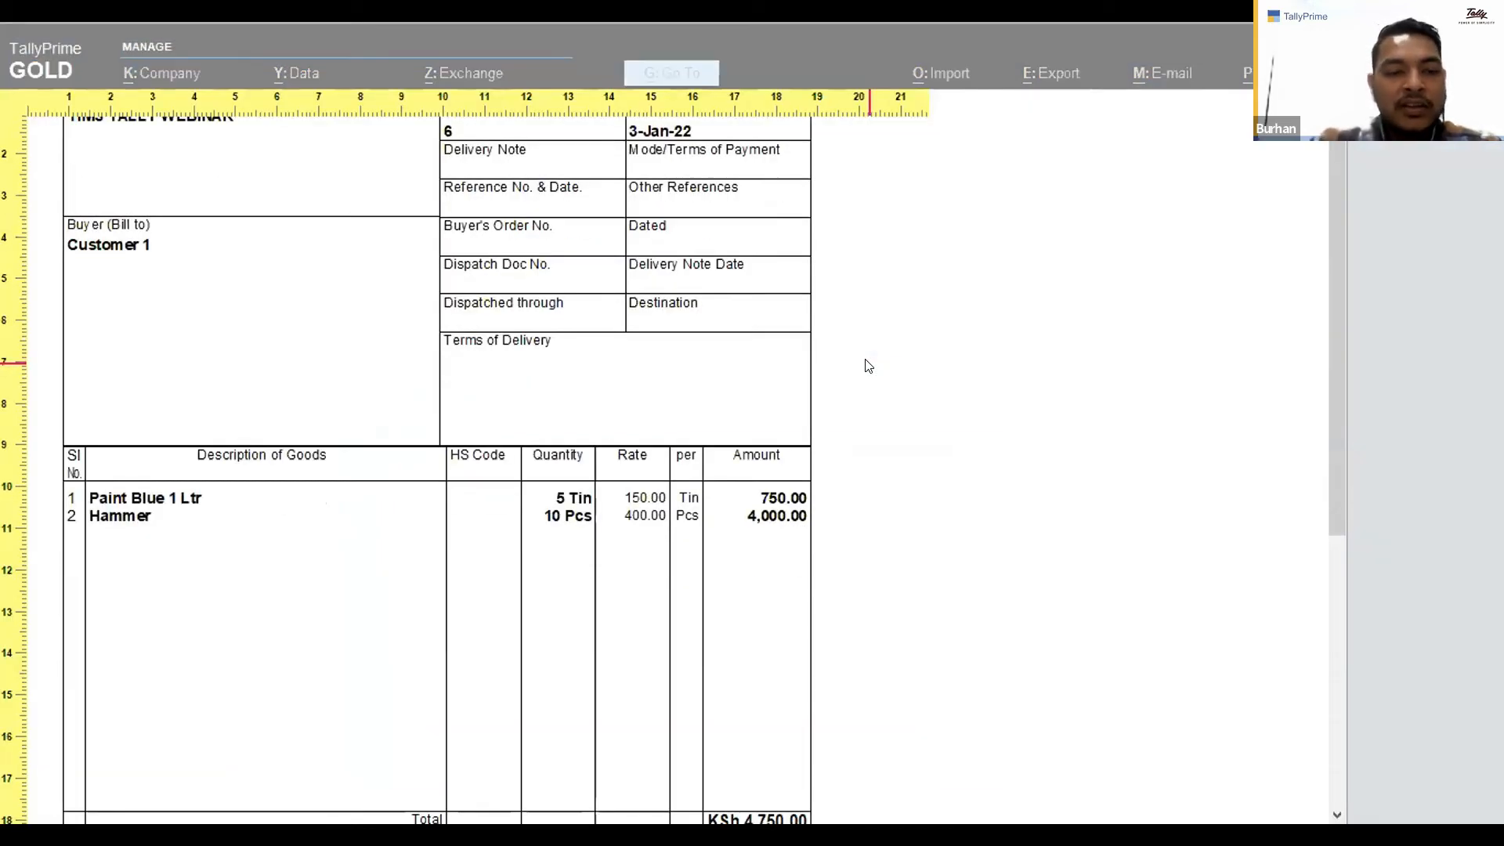
scroll(868, 365, down, 9)
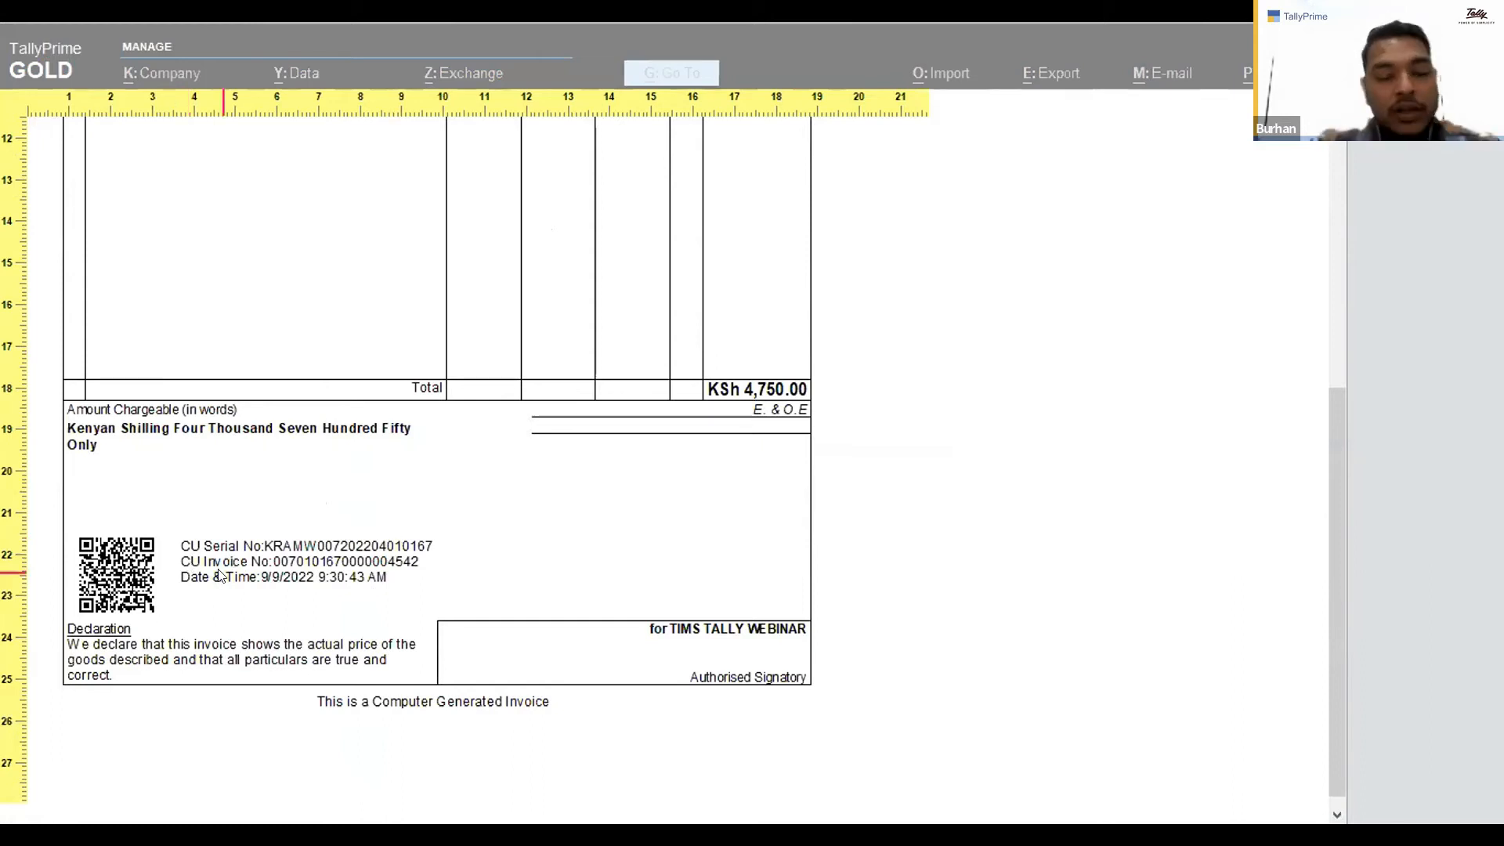
click(176, 596)
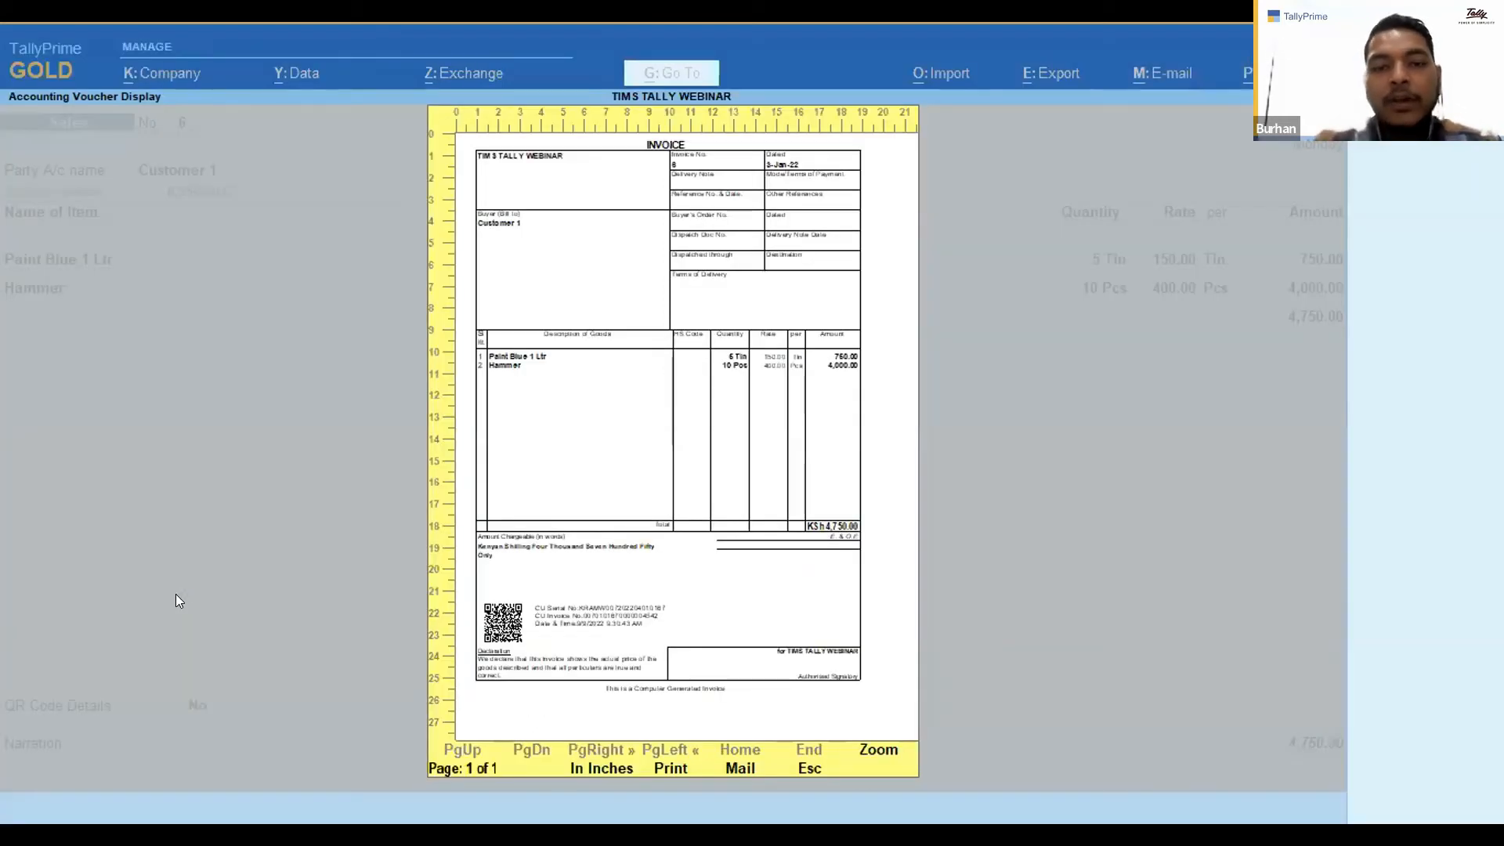
key(Escape)
key(Escape)
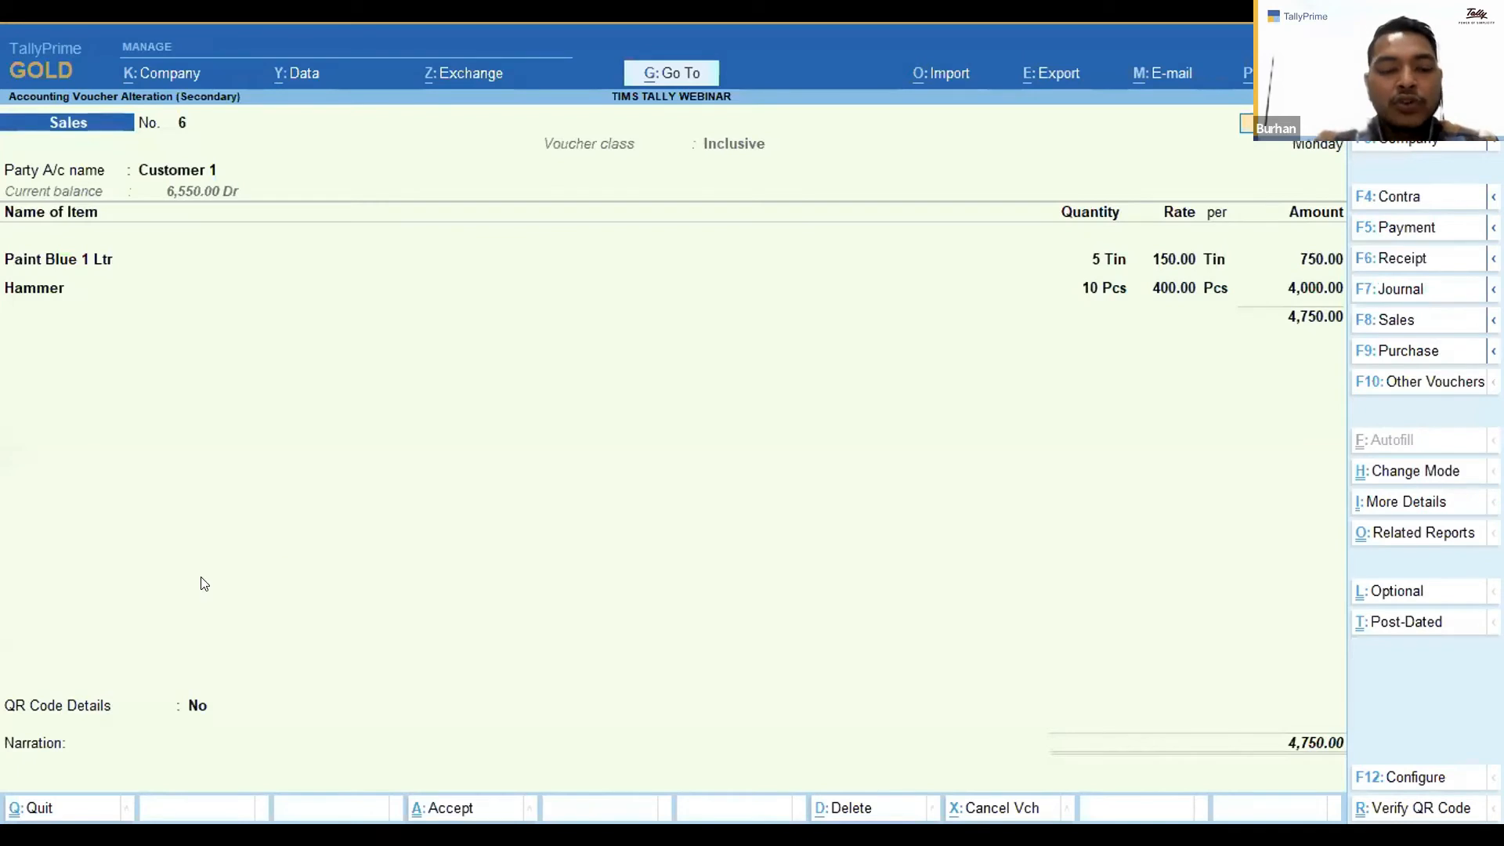
key(ctrl)
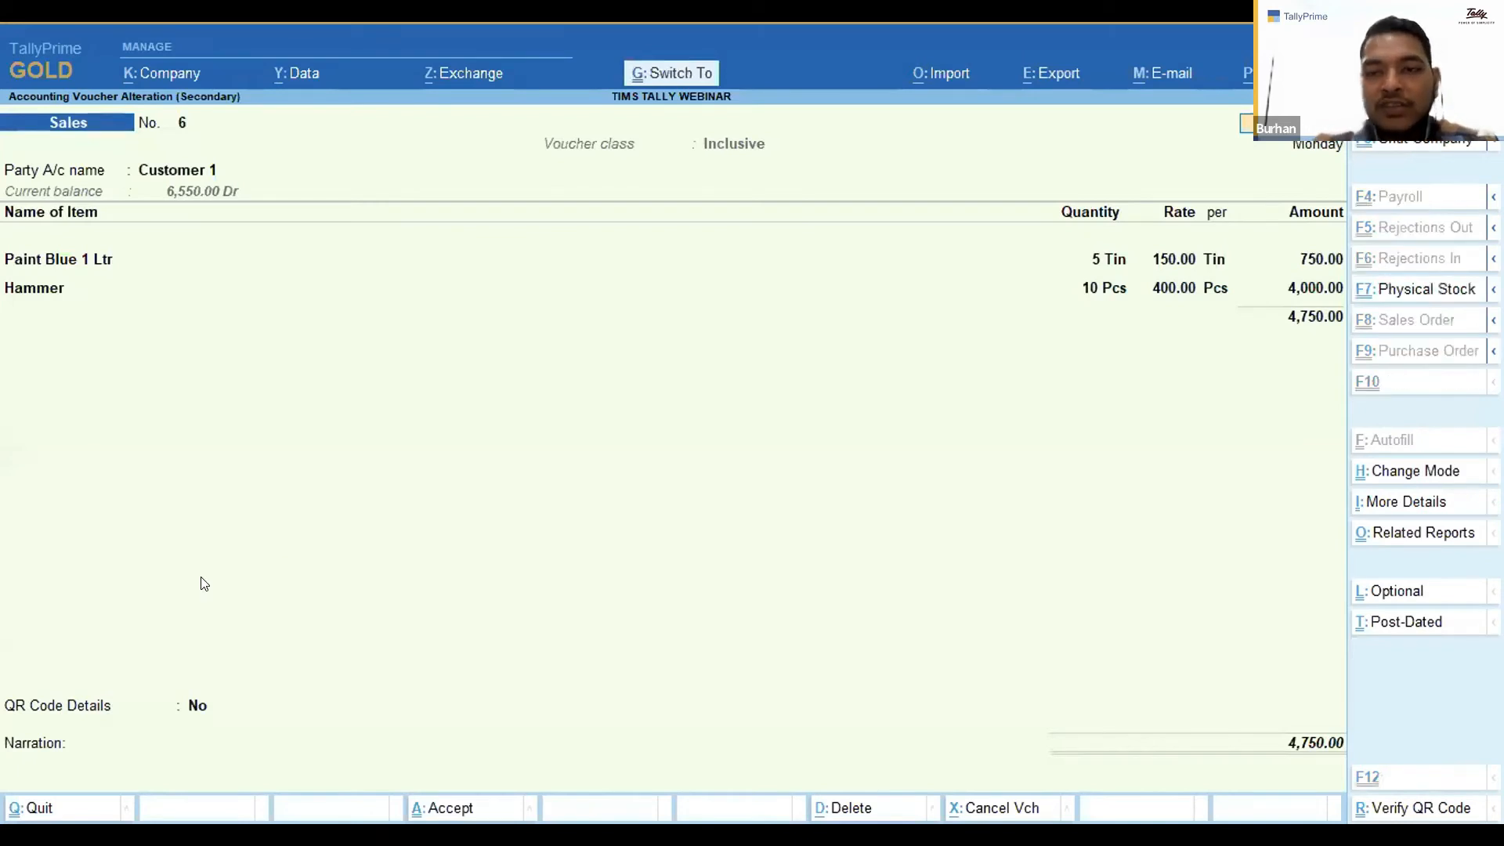
key(ctrl+a)
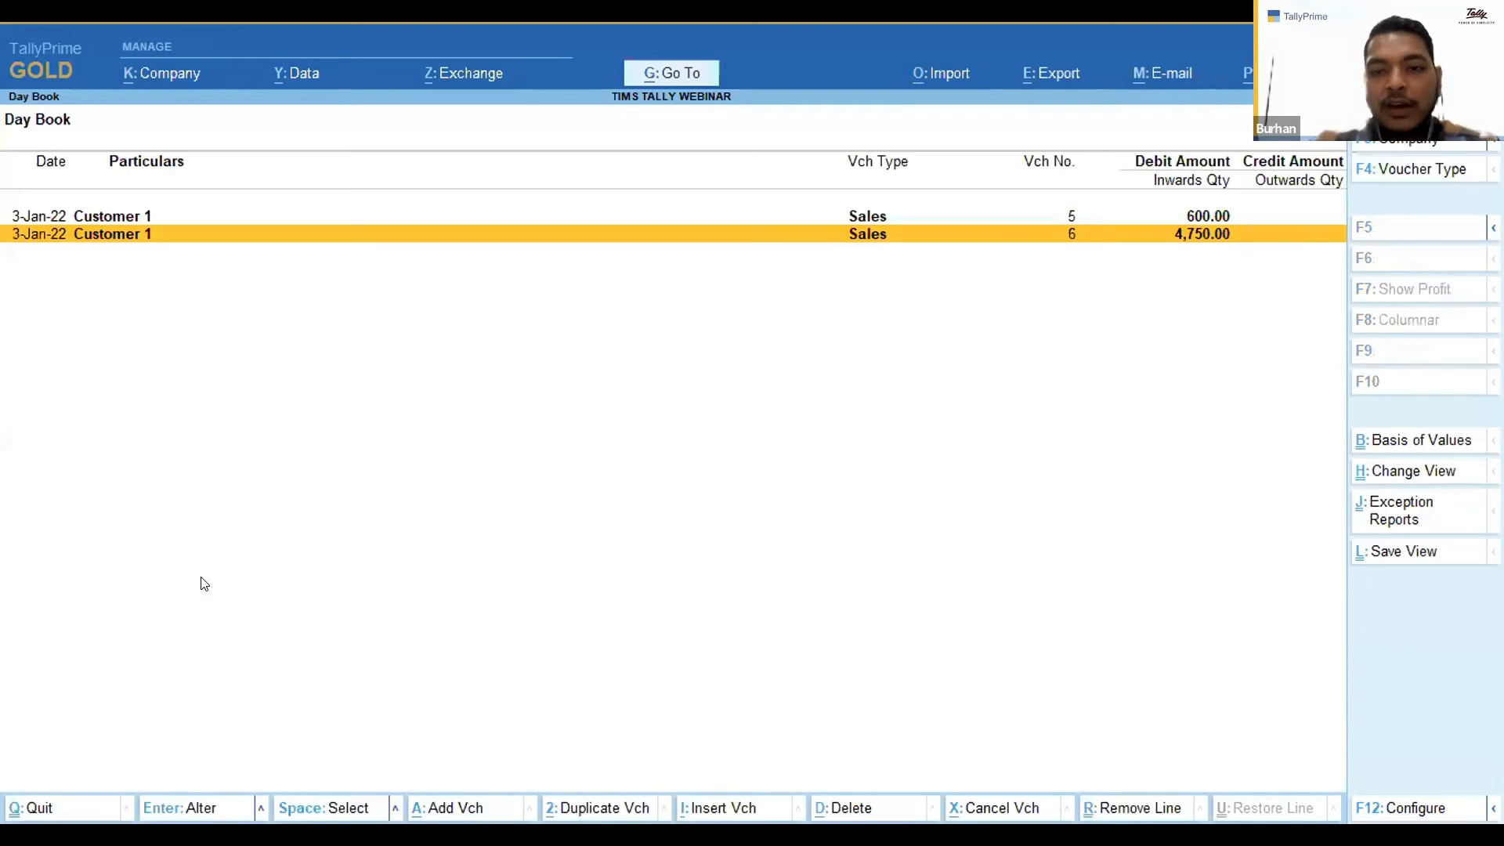
key(Escape)
key(Down)
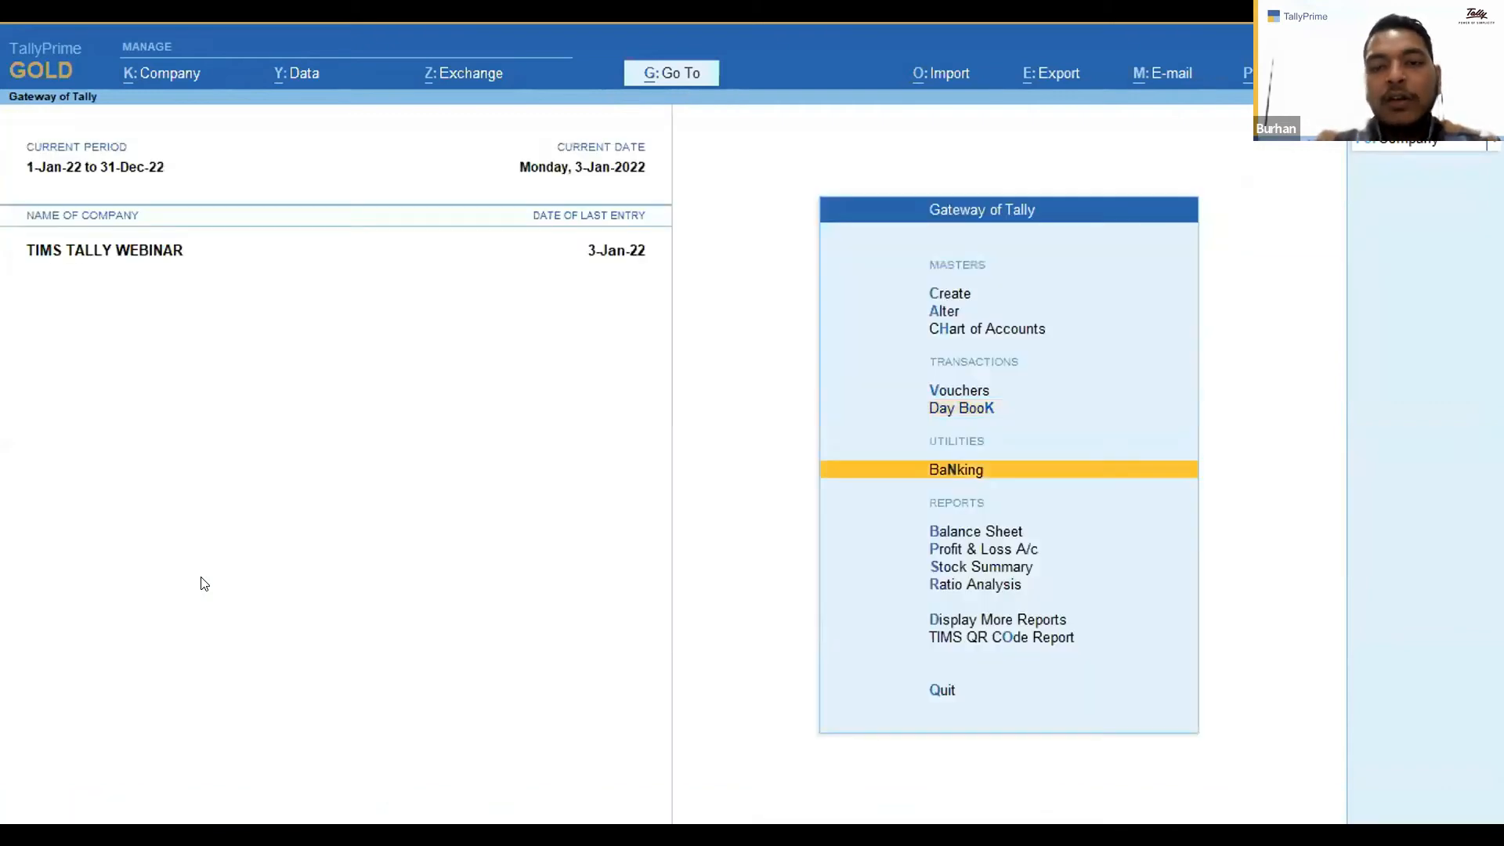
key(Up)
key(Up)
key(Down)
key(Down)
key(Down)
key(Down)
key(Down)
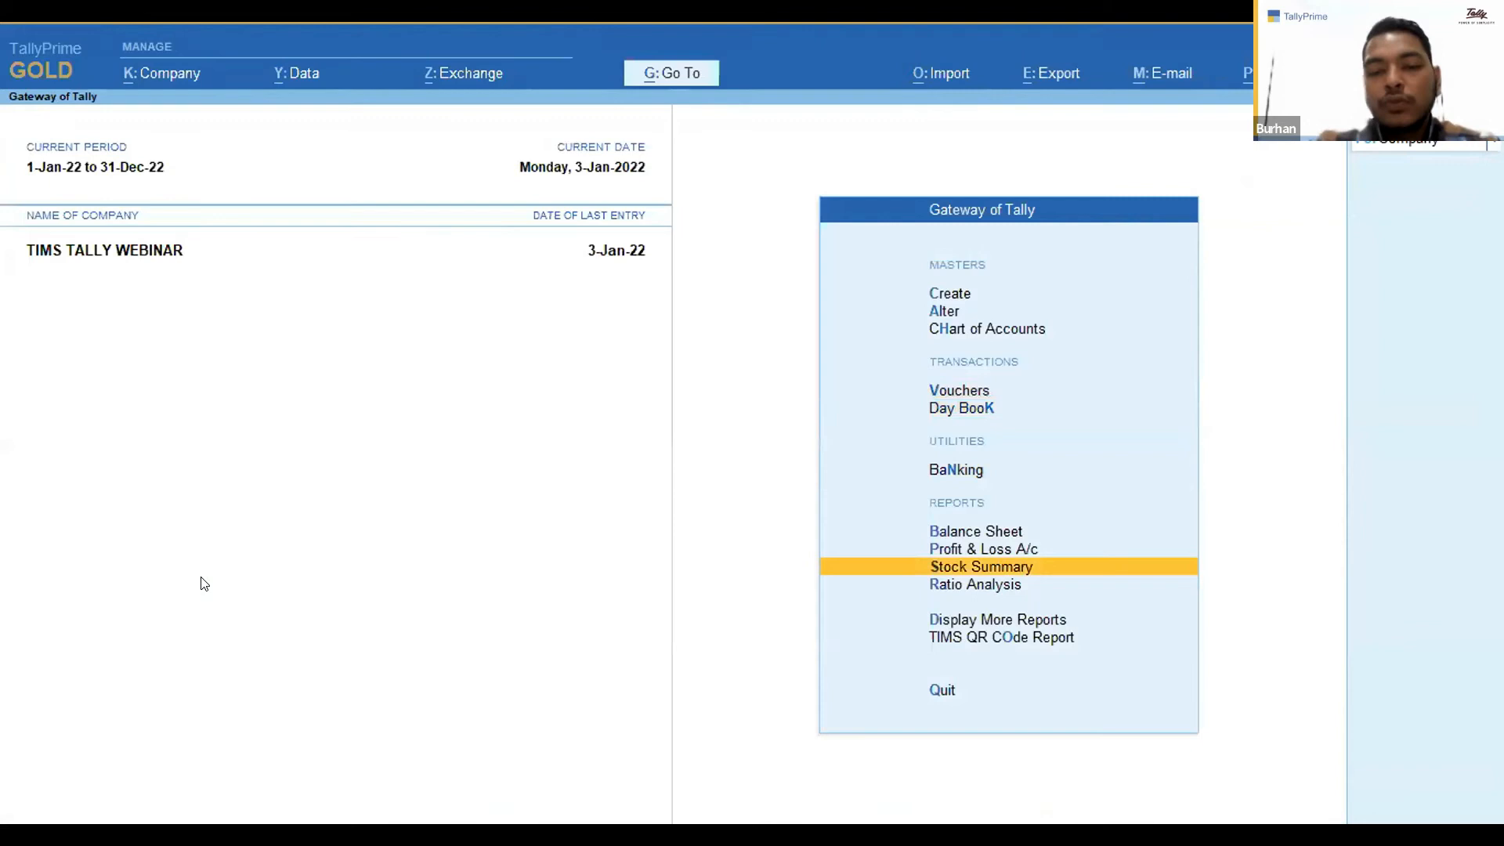
key(o)
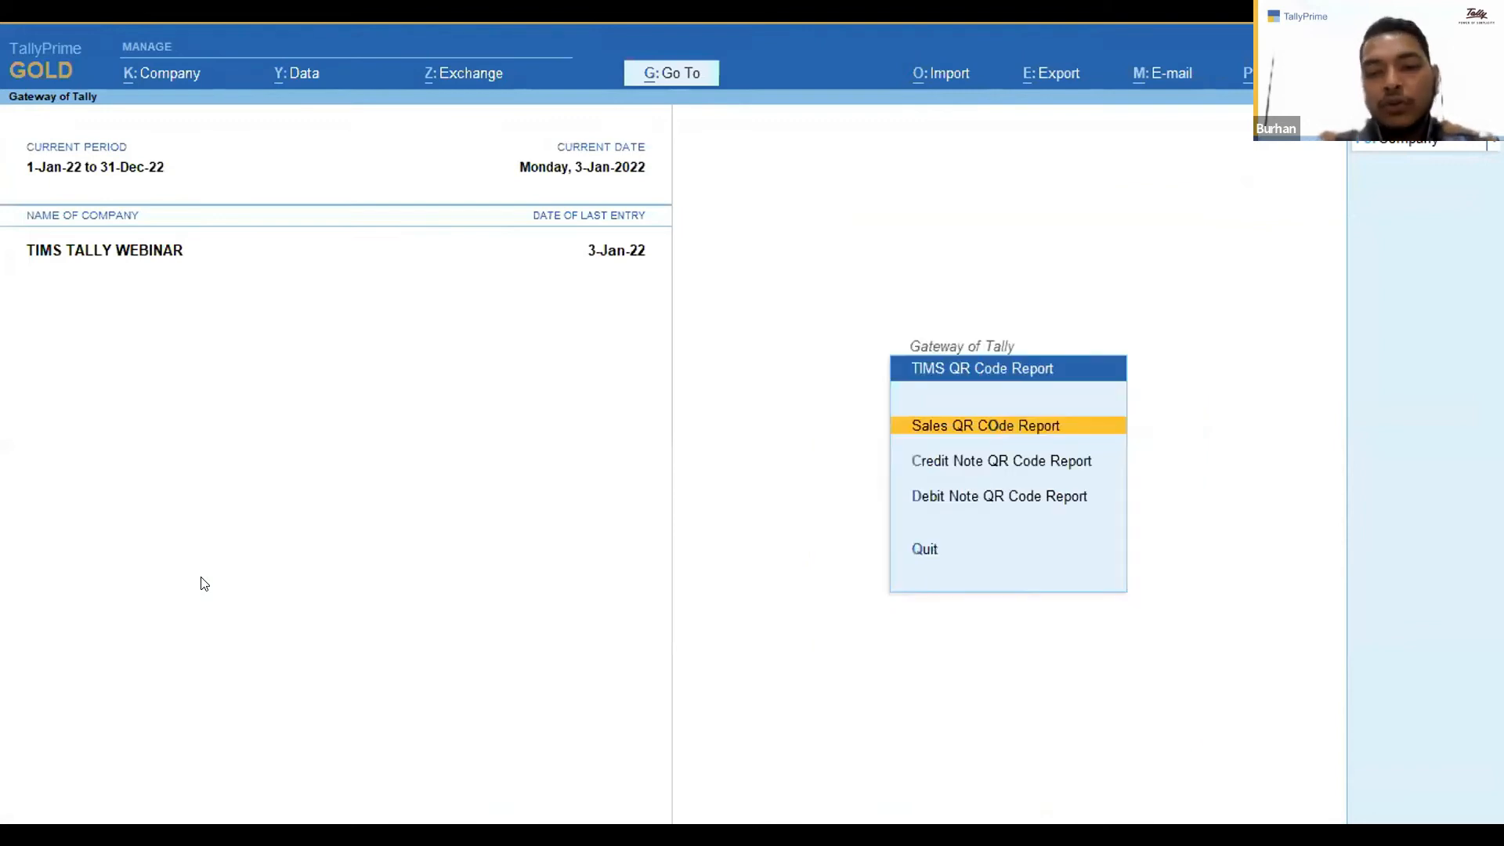
key(Escape)
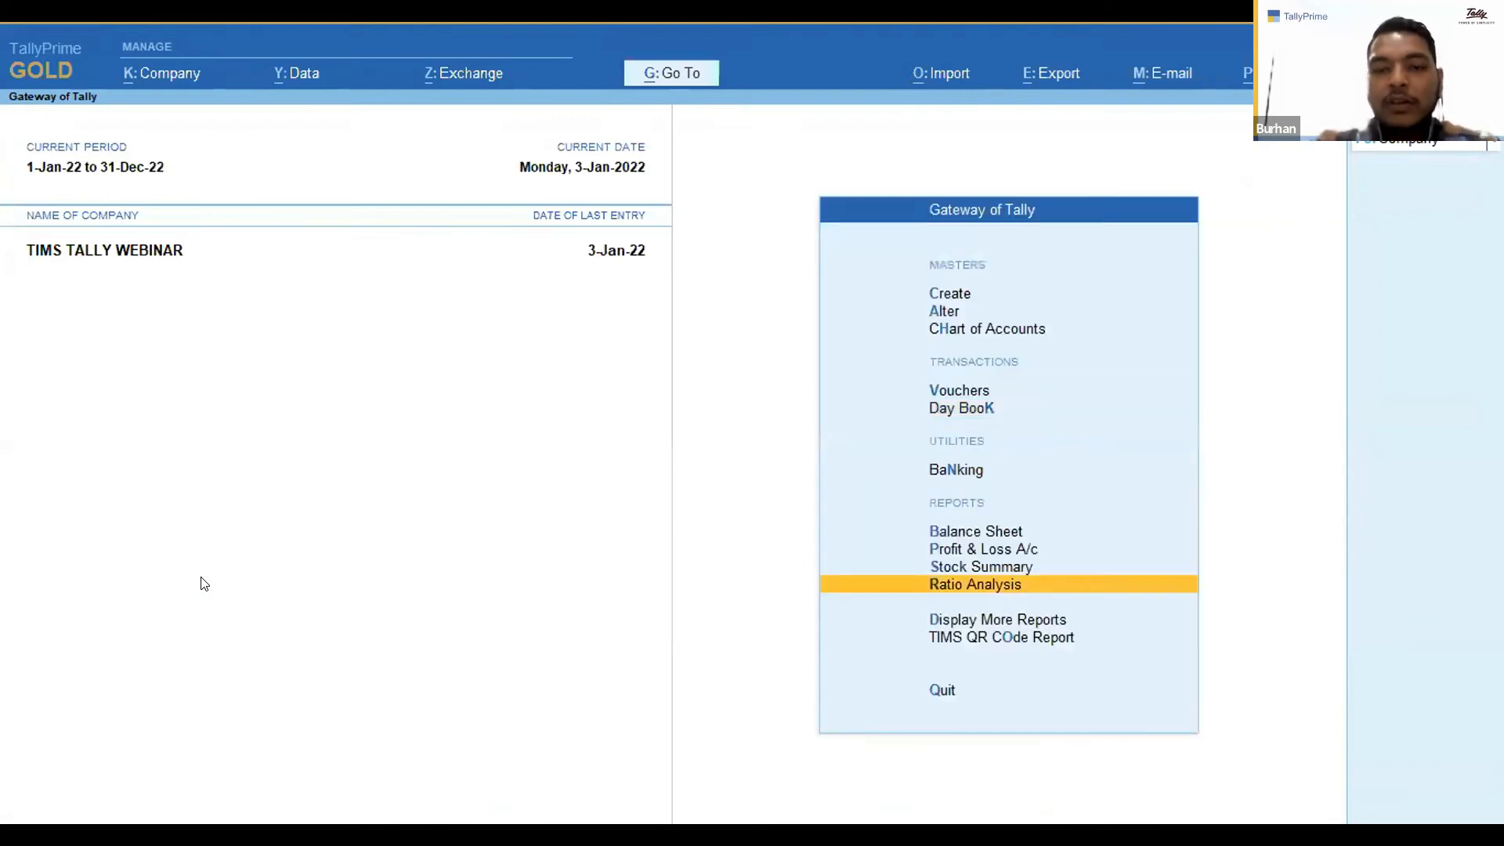
Reopen sales voucher 6 from the Day Book and review its item lines.
key(Up)
key(Up)
key(Up)
key(Up)
key(Up)
key(Up)
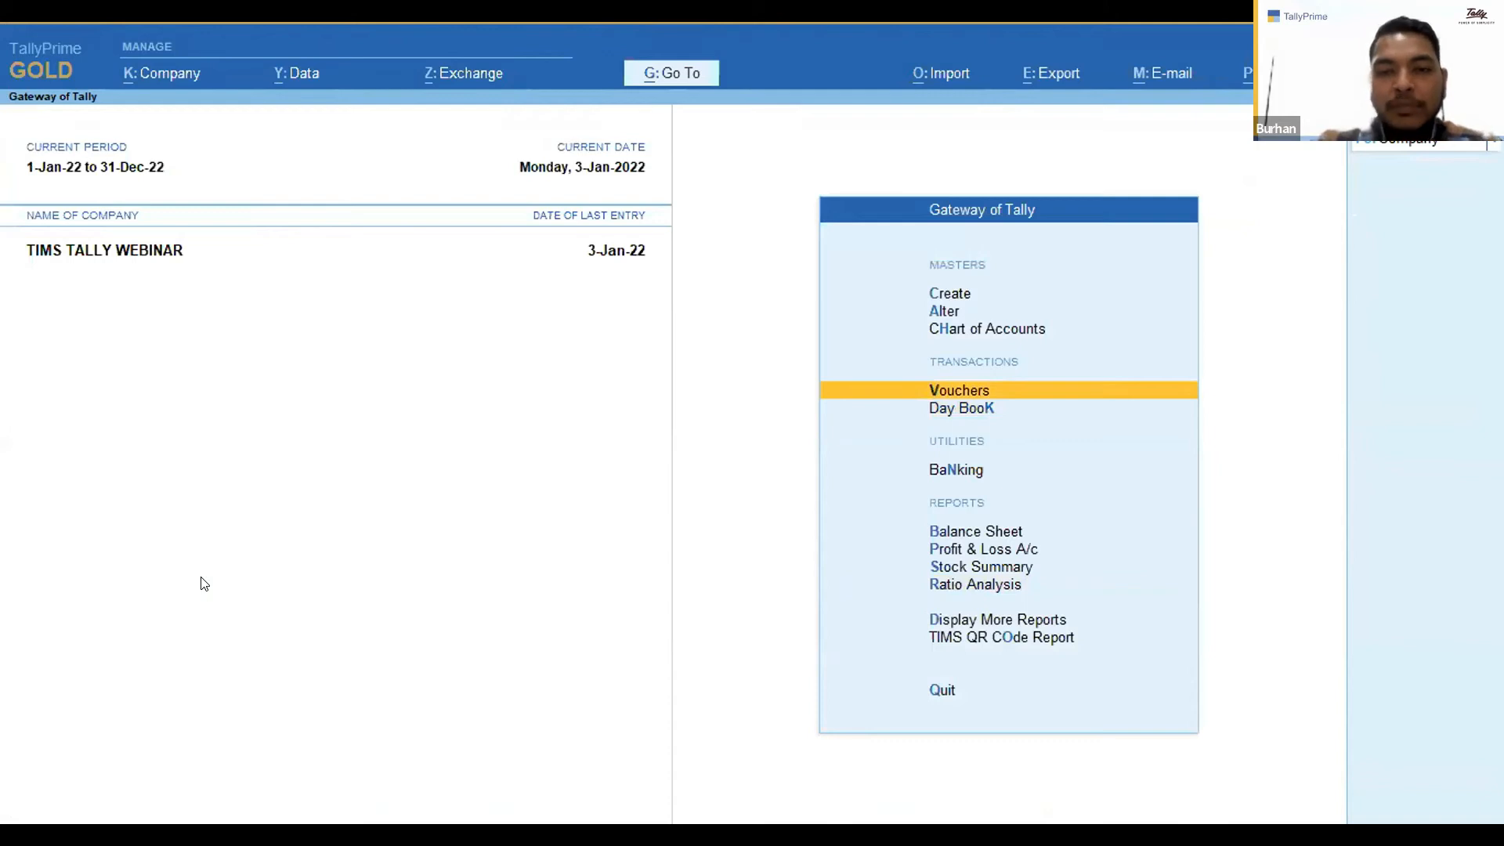
key(k)
key(Return)
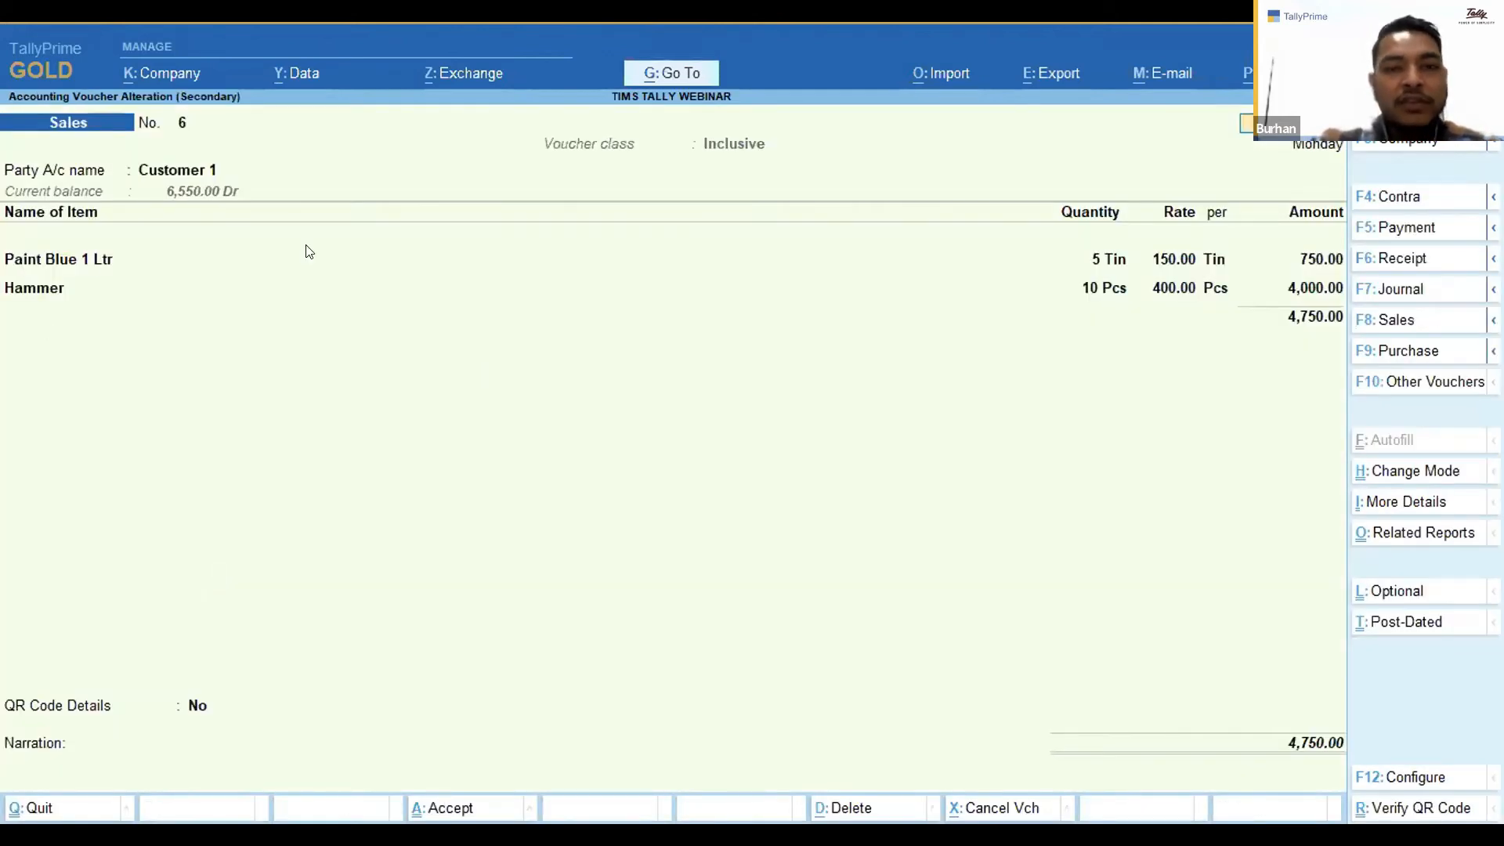
click(78, 266)
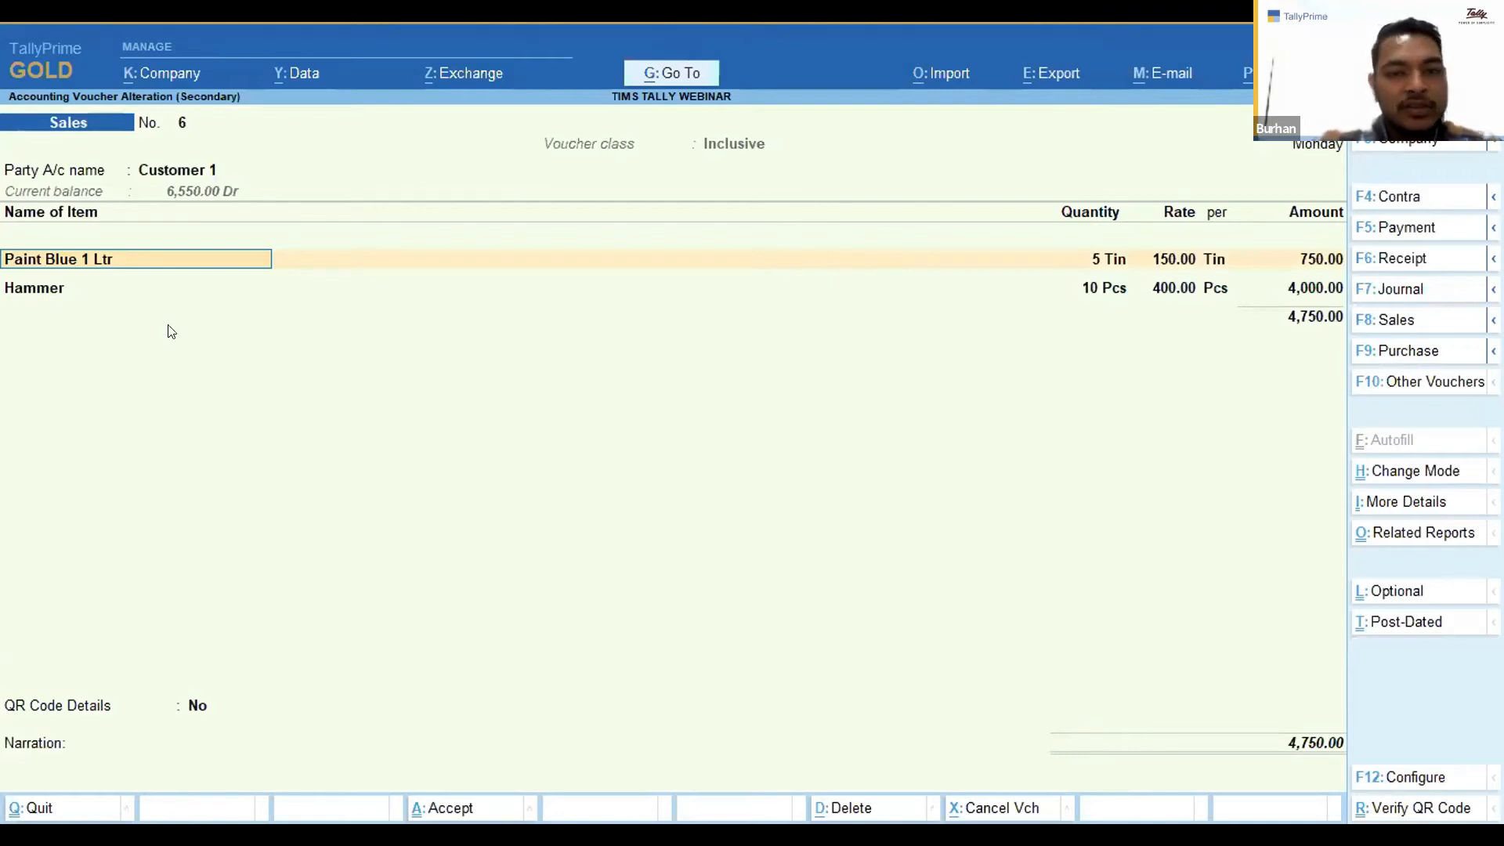
key(Escape)
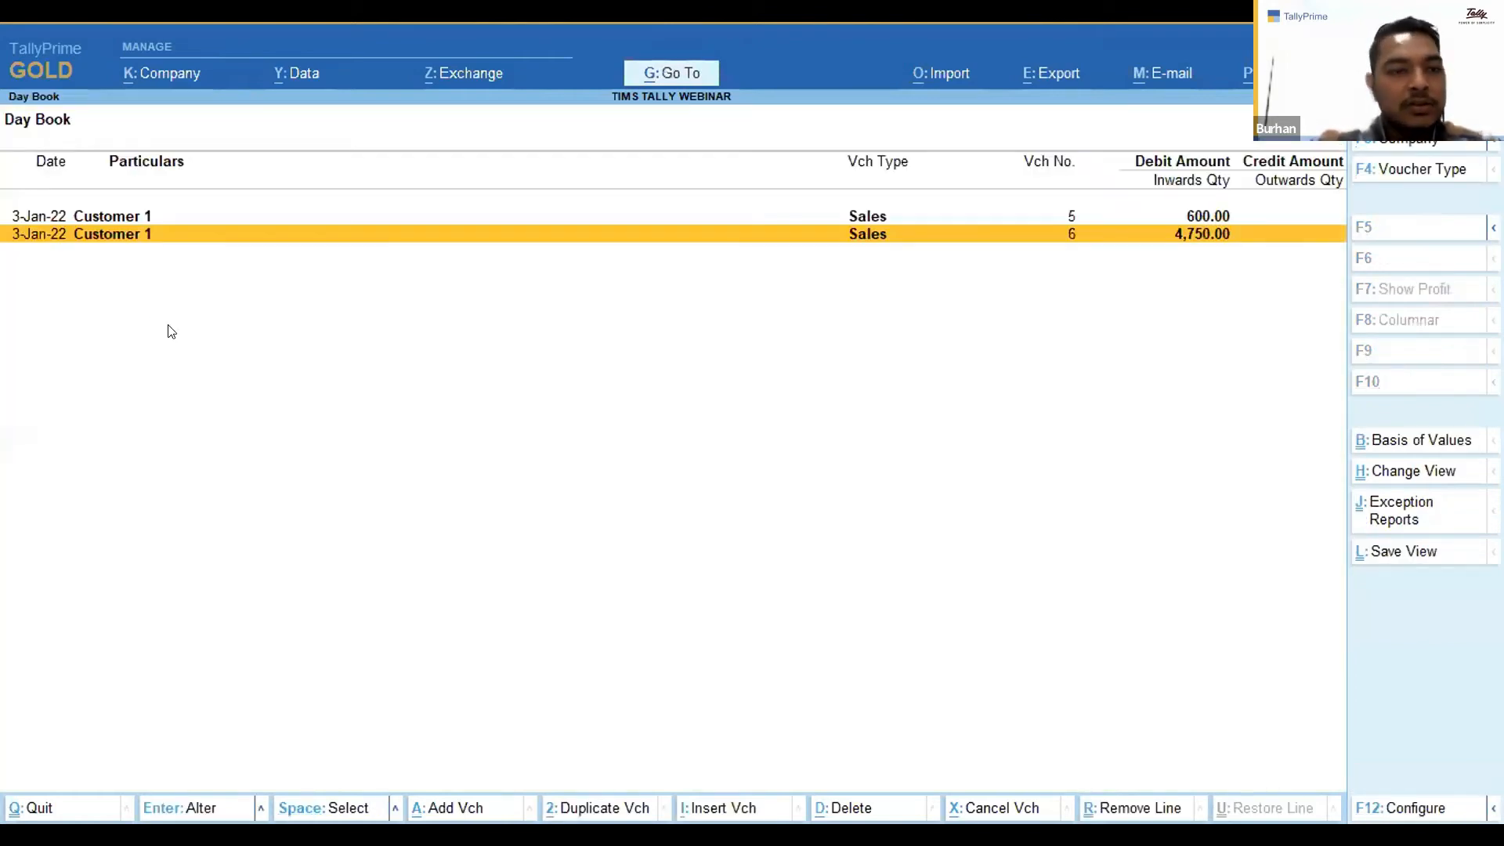
key(Return)
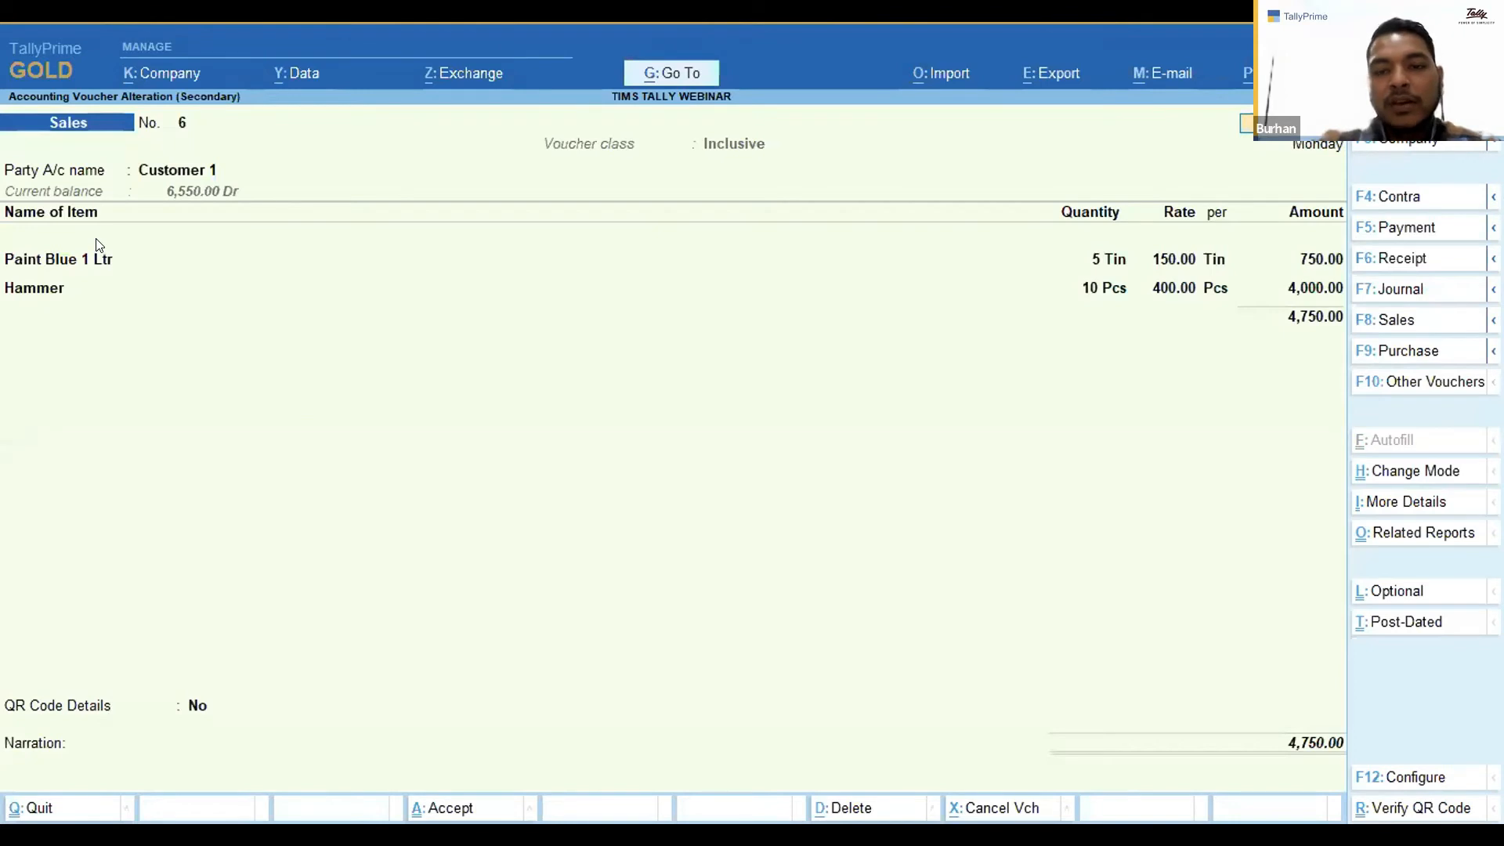
key(Escape)
key(Escape)
Start a new voucher and switch its type to Credit Note with the Vat class.
key(Return)
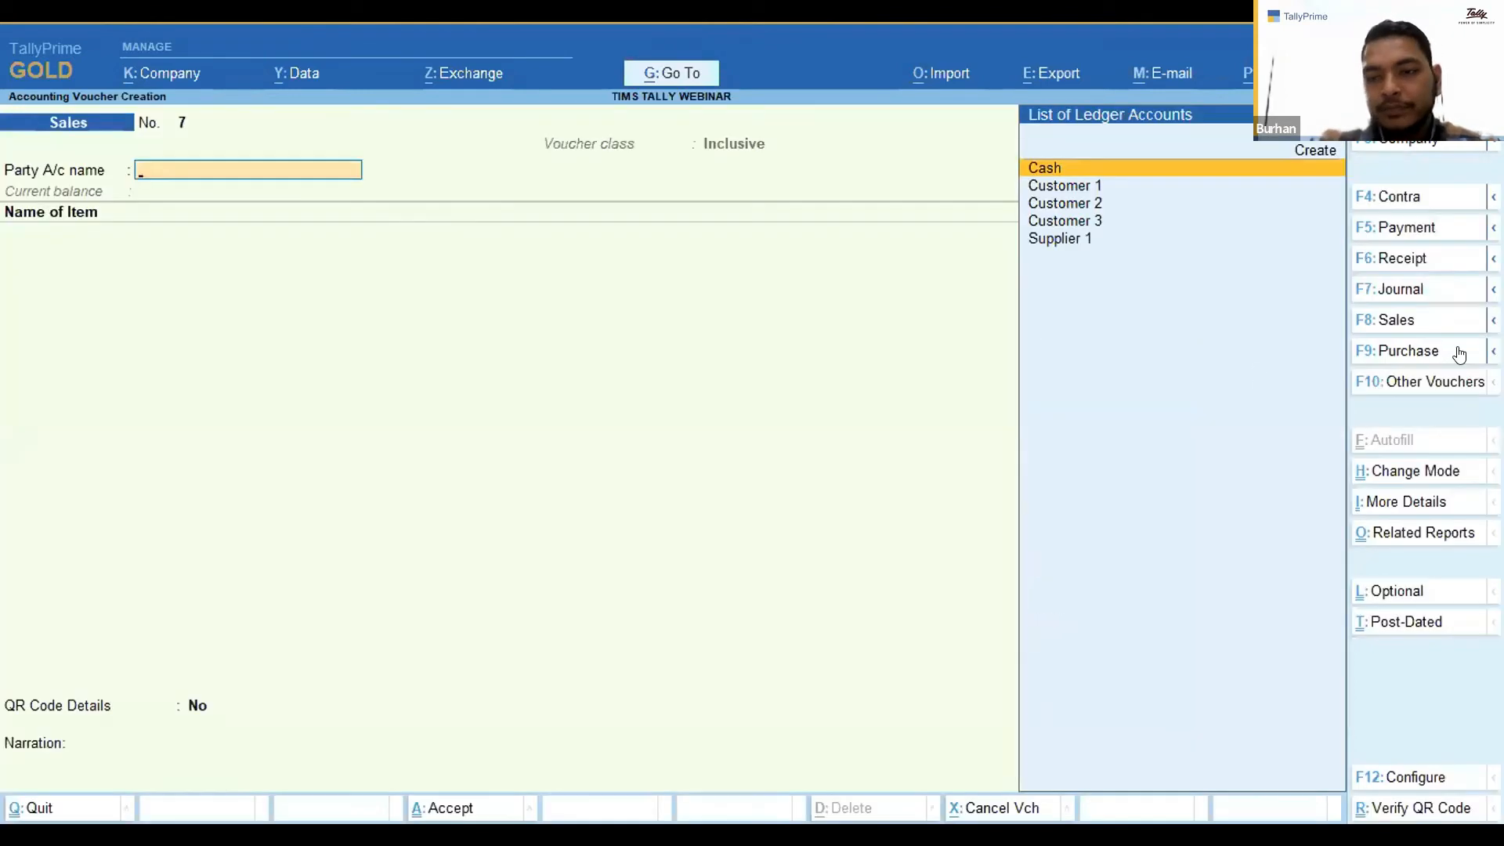
click(1446, 389)
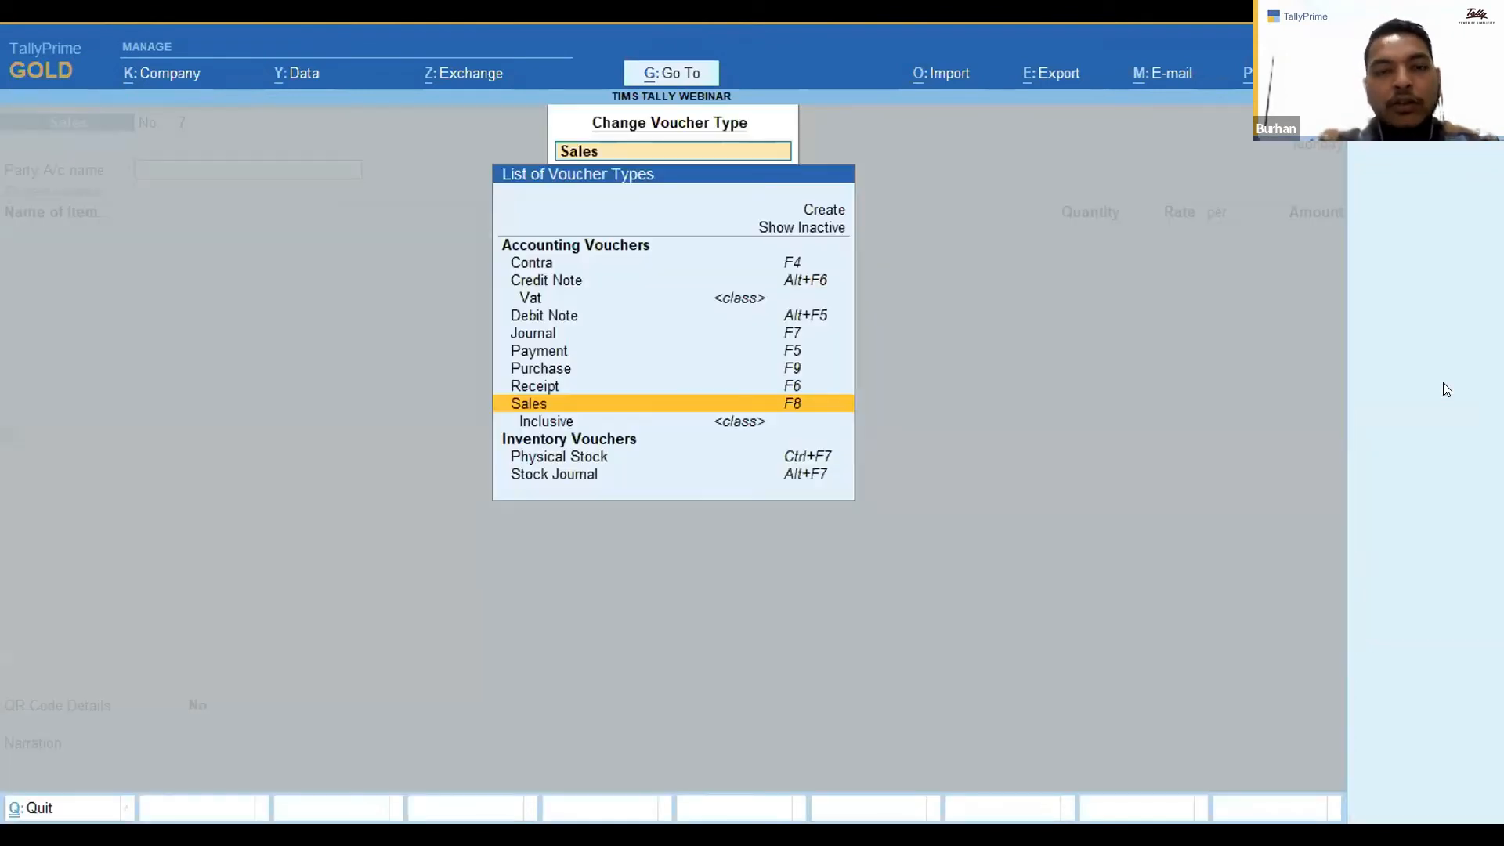
text(Cred)
key(Return)
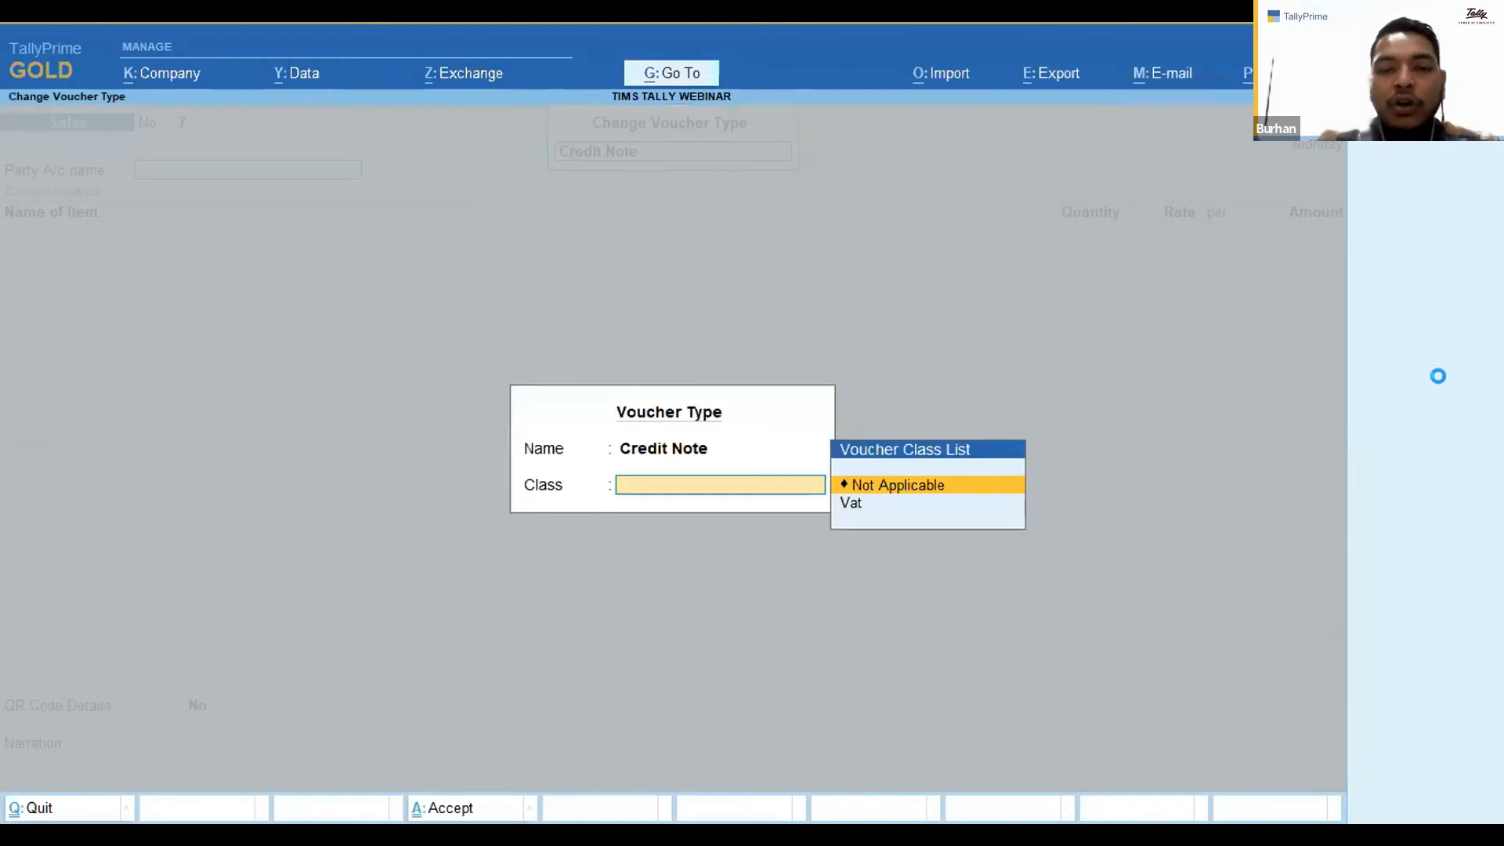
key(Down)
key(Return)
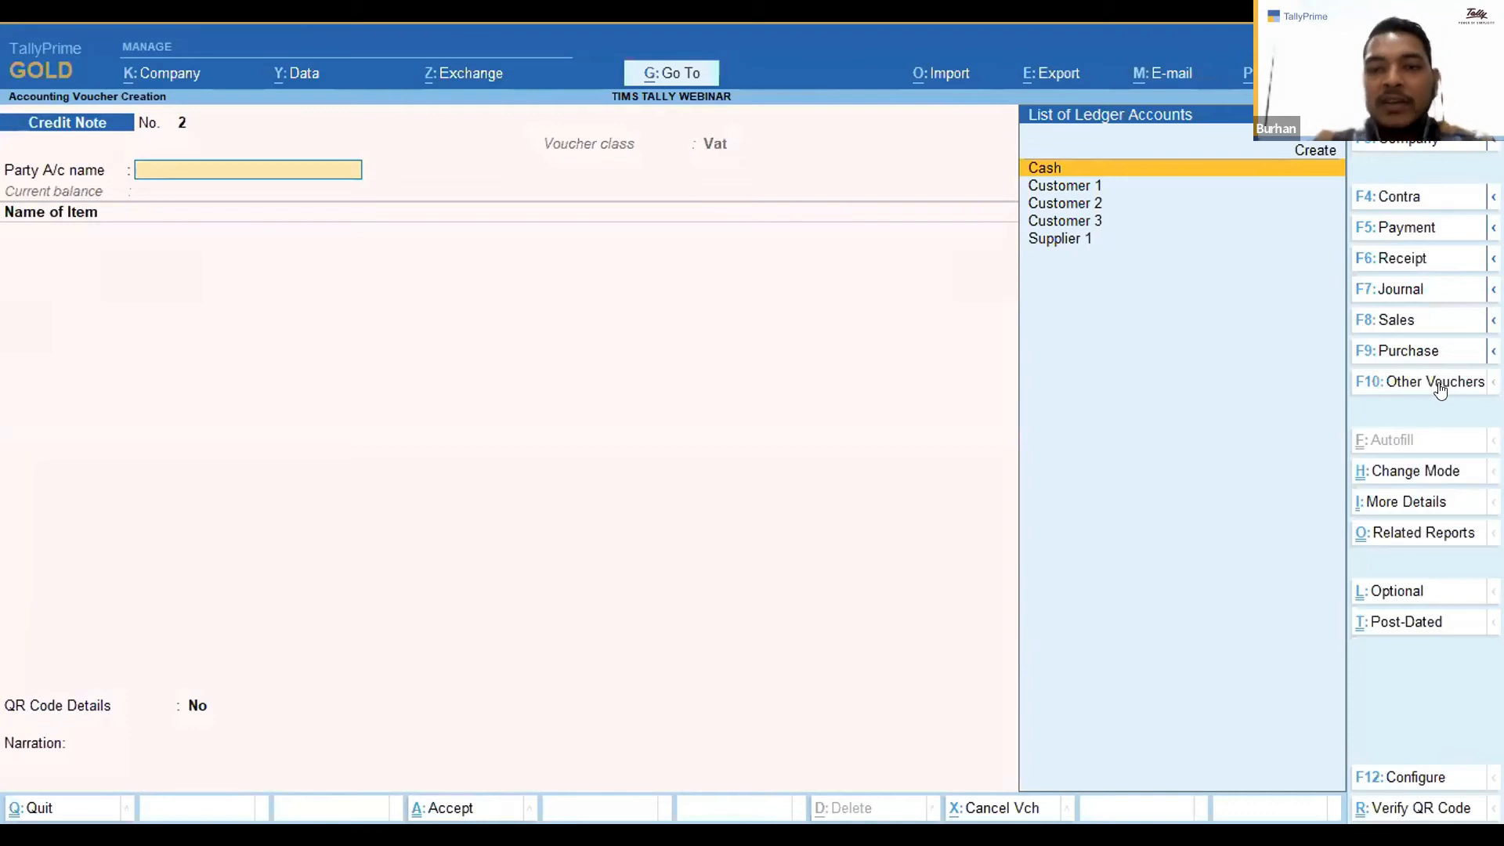
Select Customer 1 as the credit note's party and move through the party details.
key(Down)
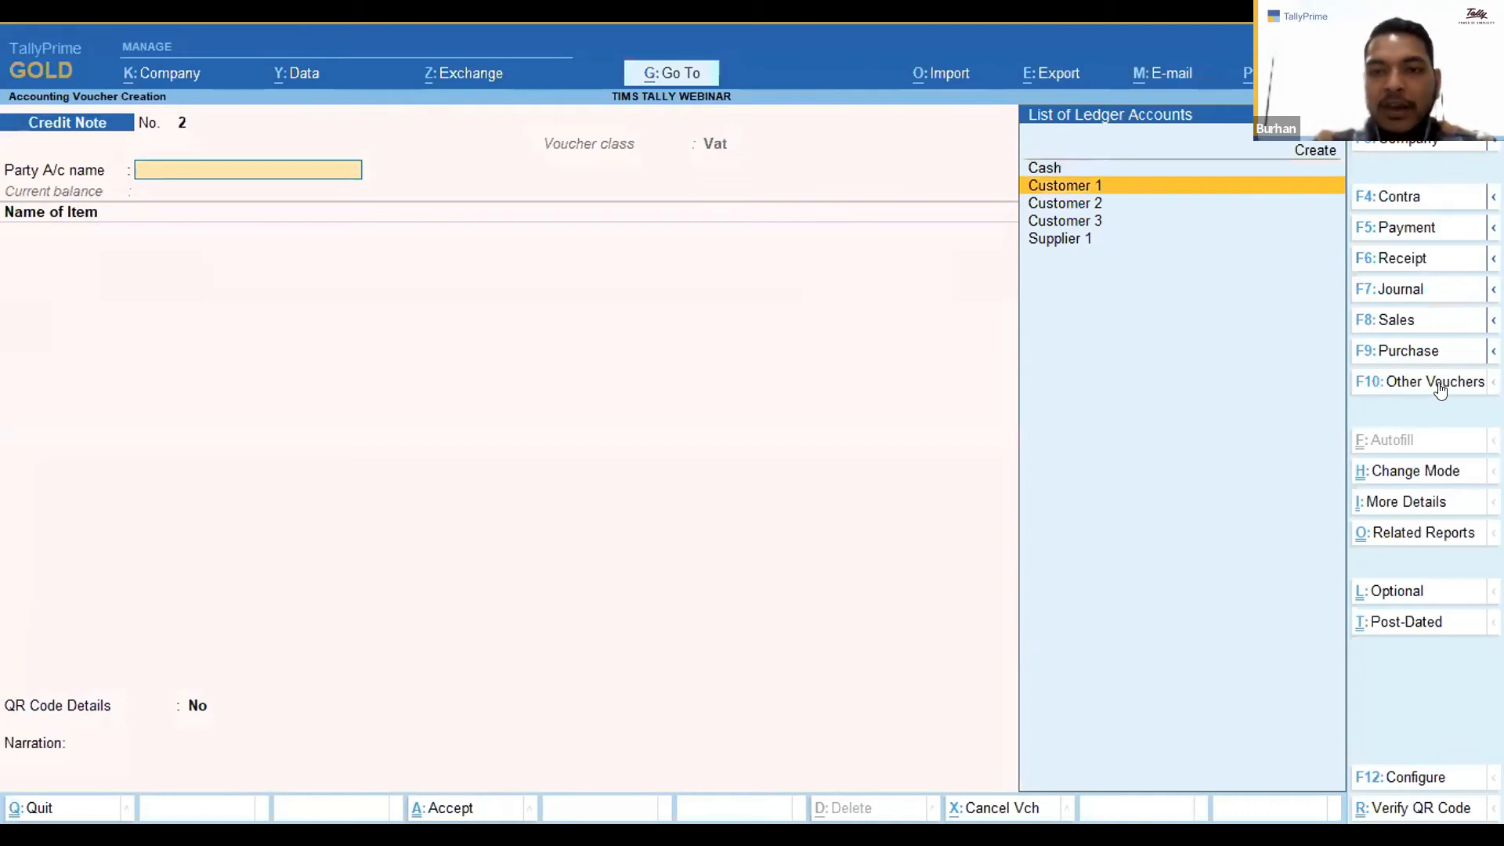
key(Return)
Enter 6 as the original invoice number in the receipt details and accept the party details.
key(Return)
key(Return)
key(Return)
key(Return)
key(Return)
key(Return)
key(Return)
key(Return)
key(Return)
key(Return)
key(Return)
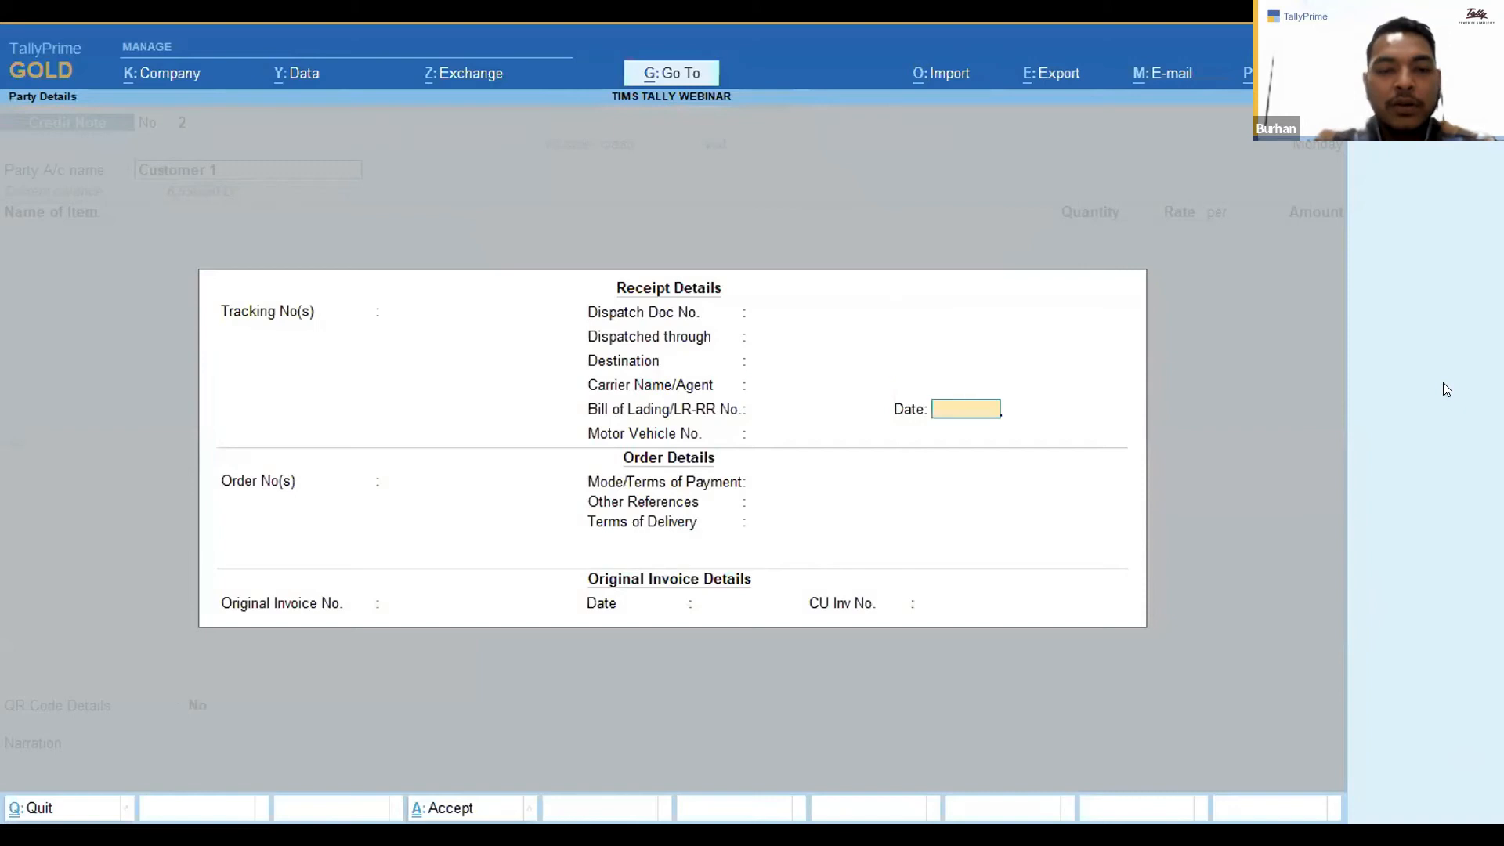
key(Return)
text(6)
key(Return)
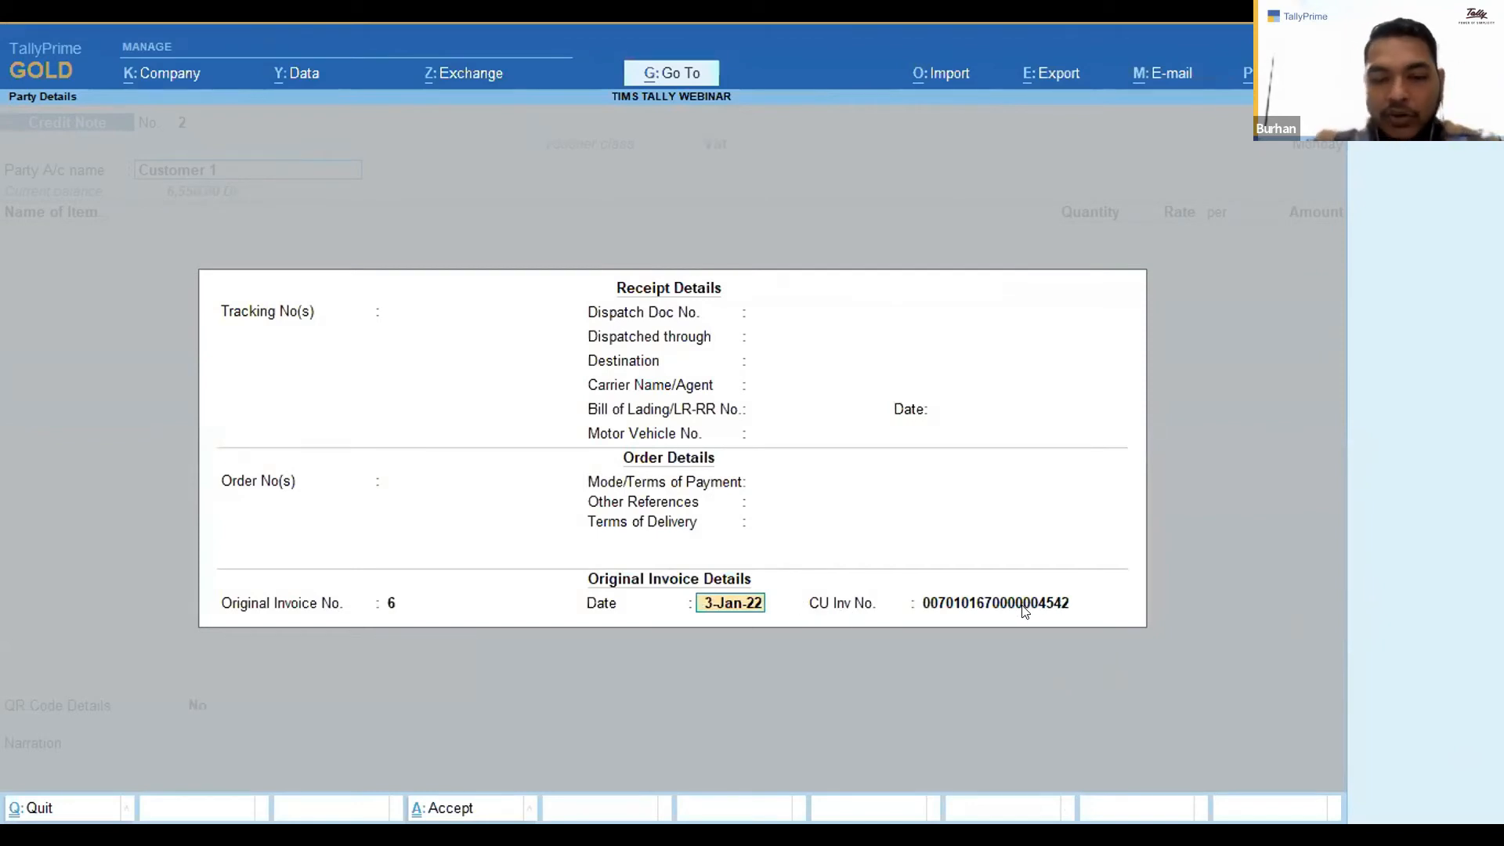
key(Return)
key(Return)
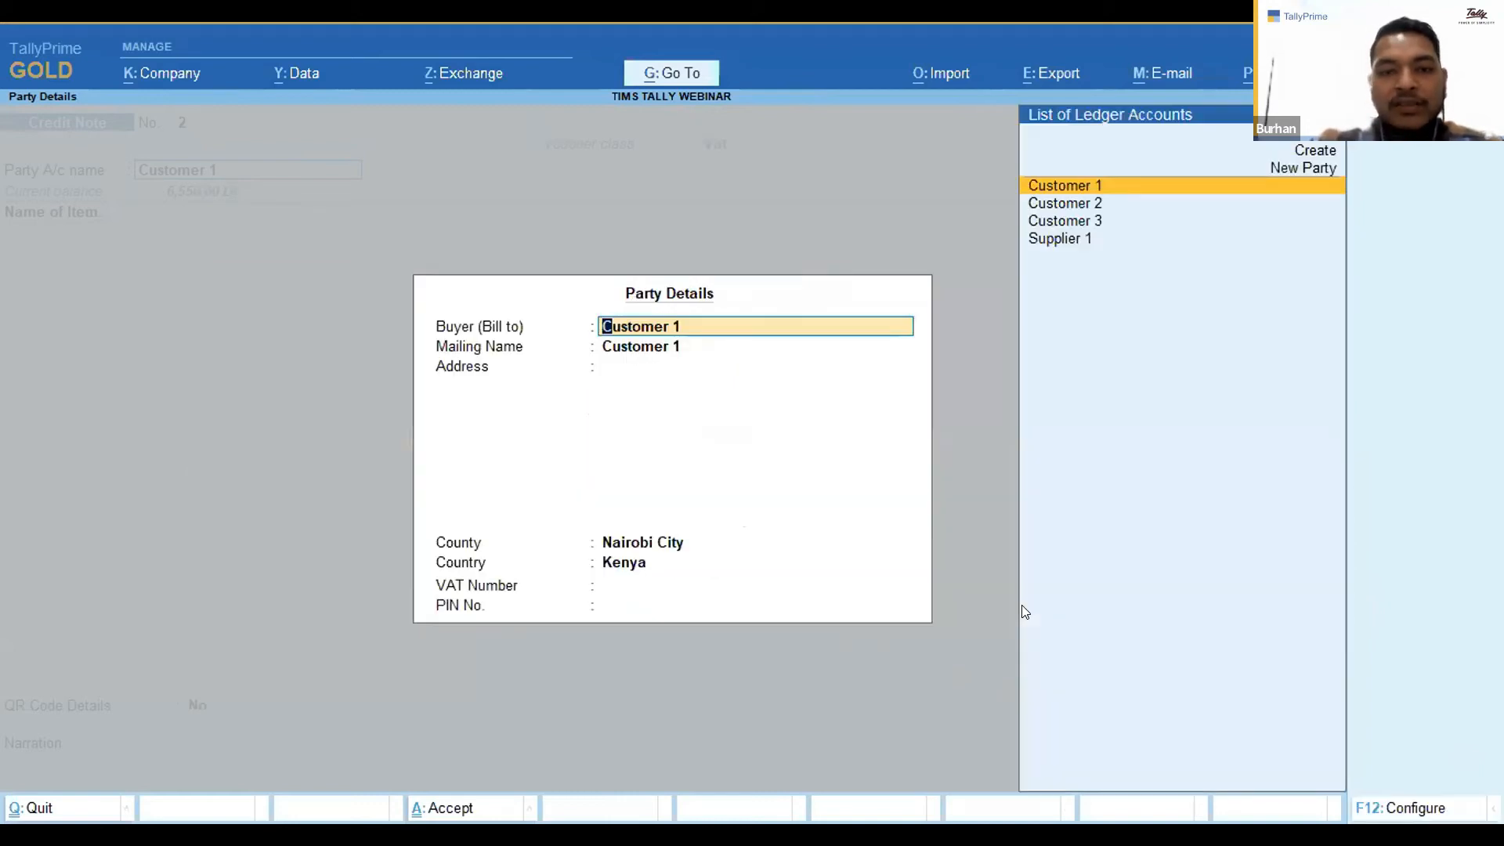
key(Return)
key(Return)
key(Return)
key(Return)
key(Return)
key(Return)
key(Return)
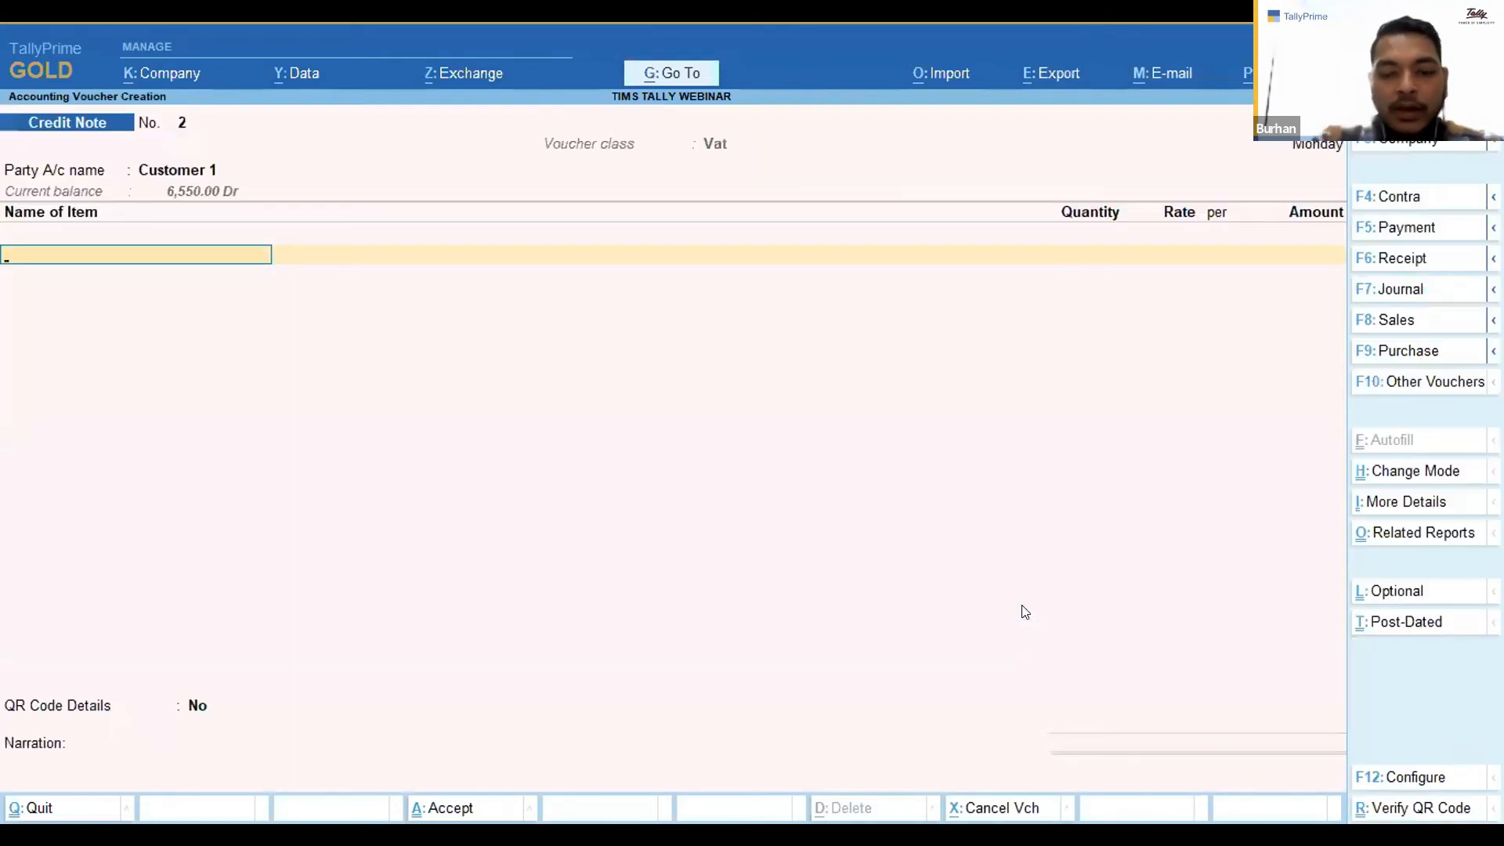
Add a Paint Blue 1 Ltr line with quantity 1 at rate 150.00.
text(Paint)
key(Return)
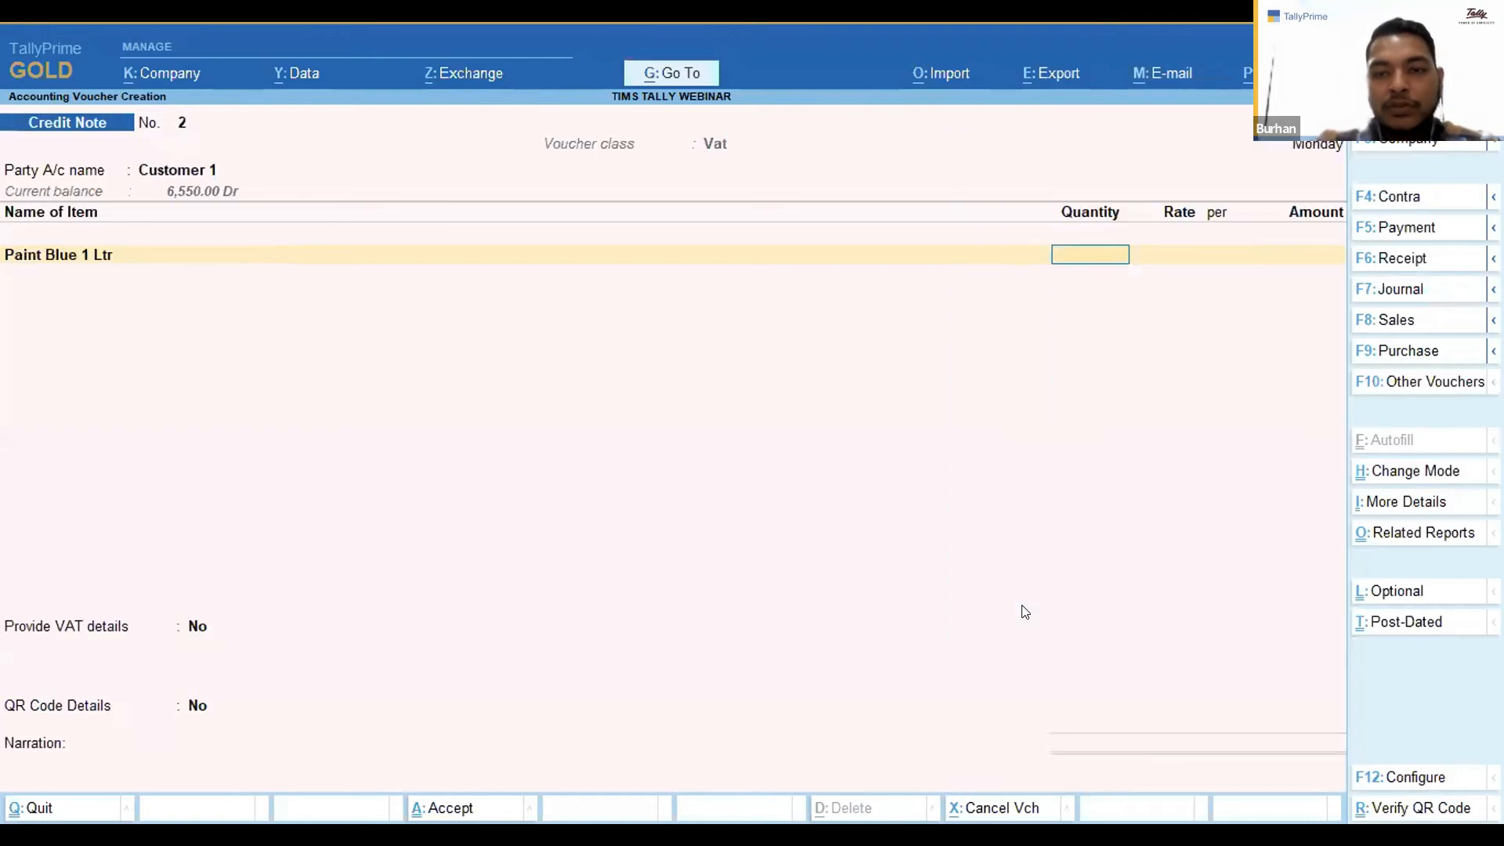
text(1)
key(Return)
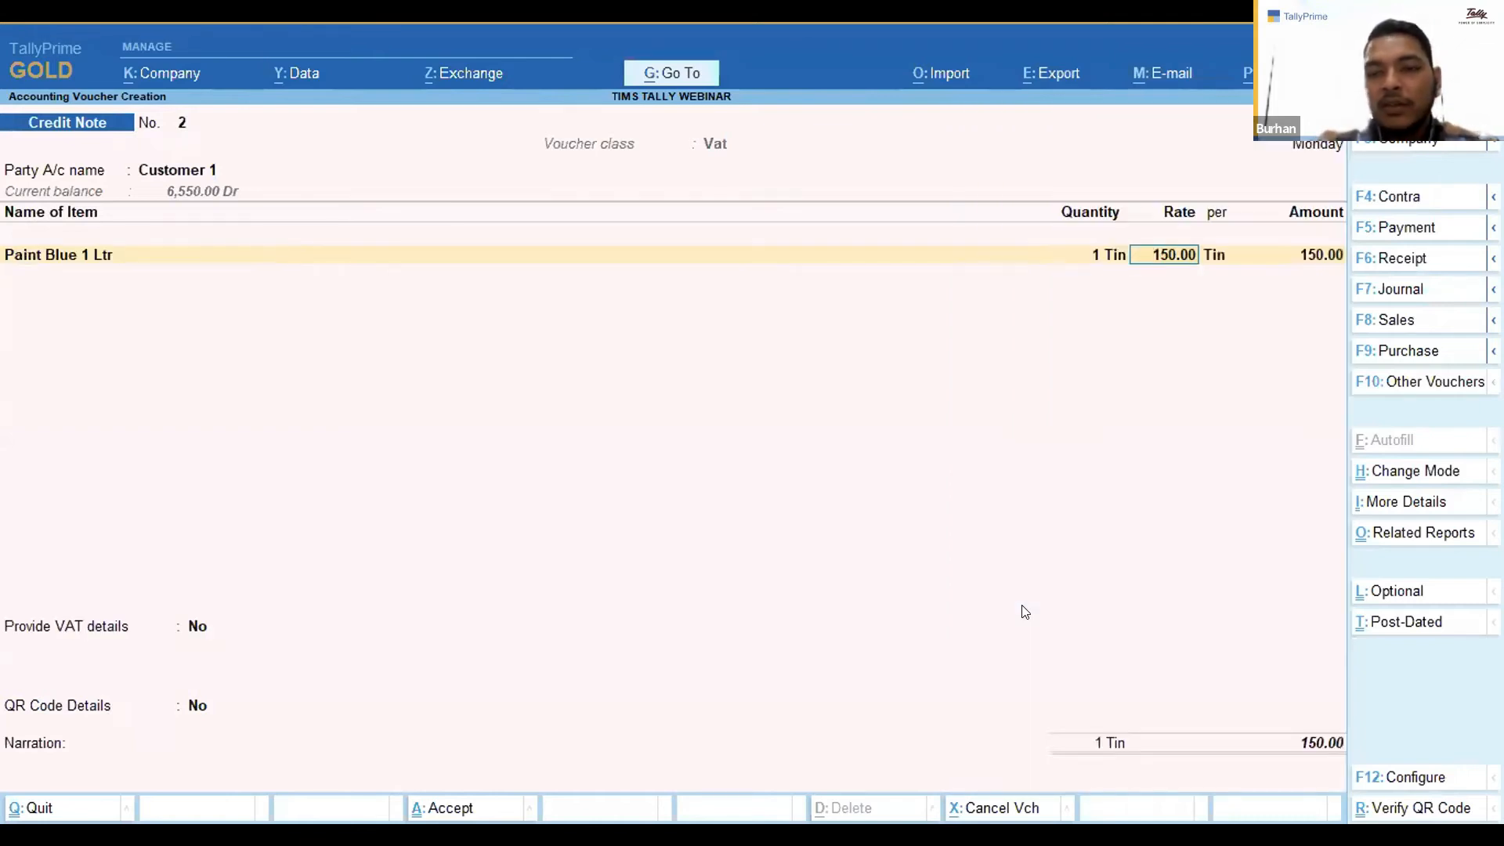
key(Return)
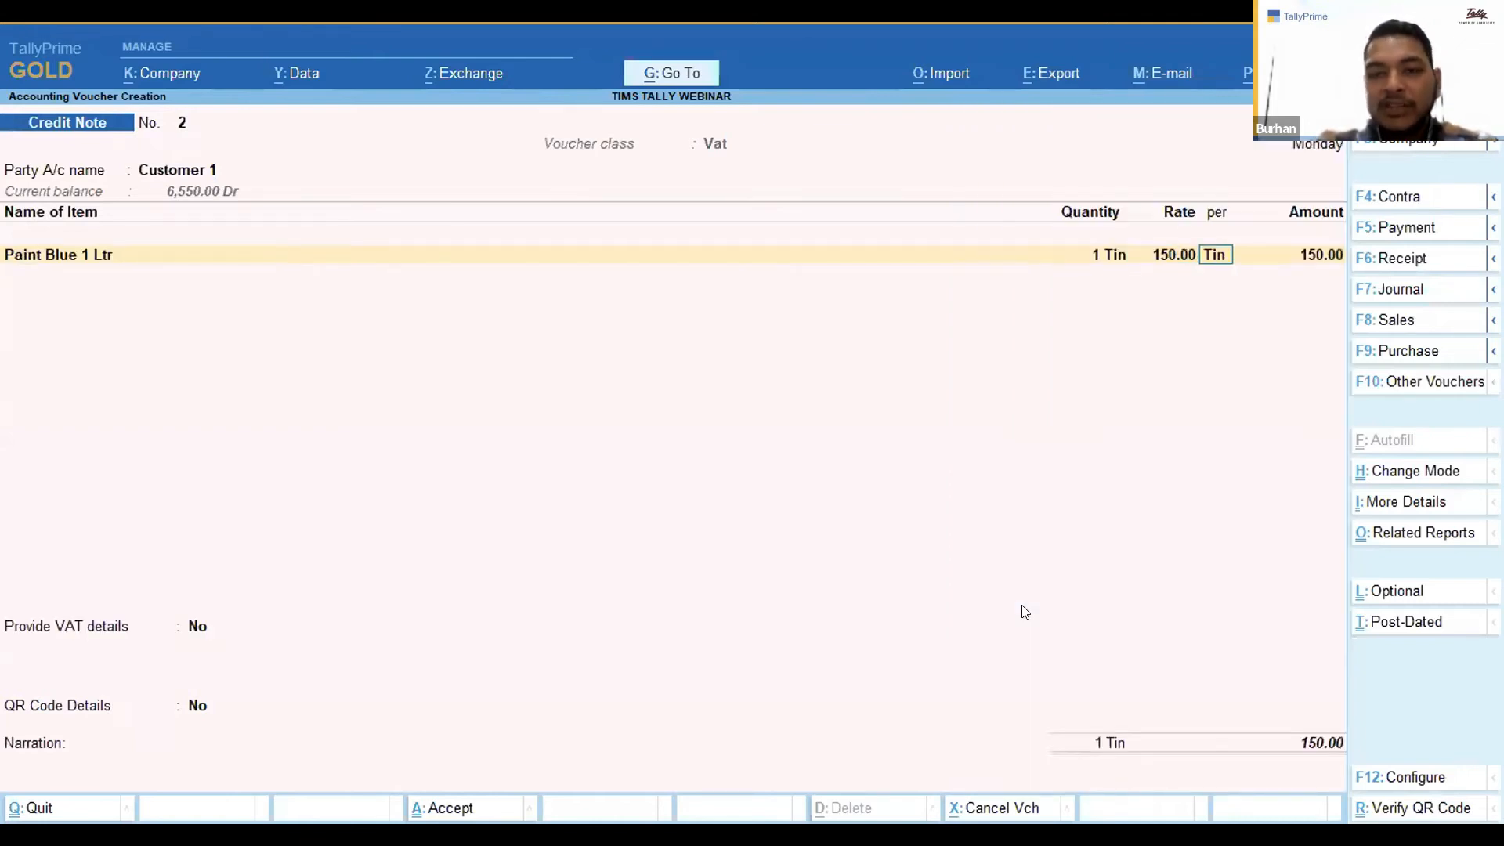
Set QR Code Details to Yes and accept the QR code details form.
key(Return)
key(Return)
key(Return)
key(Return)
key(Return)
key(BackSpace)
key(y)
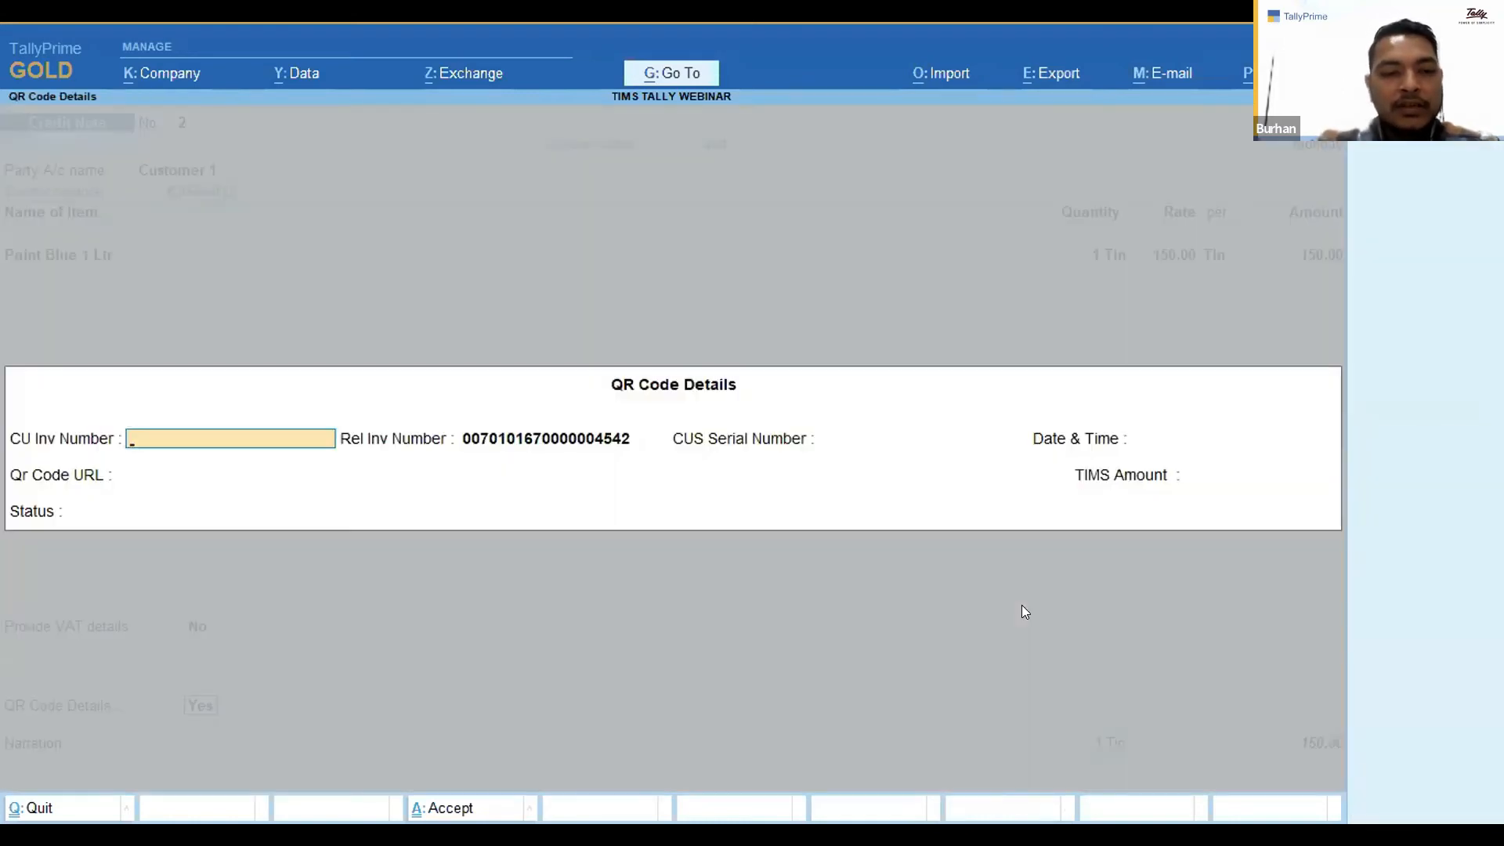
key(Return)
key(Return)
Adjust the credit note against pending bill 6 as Agst Ref and accept the voucher.
key(Return)
key(Return)
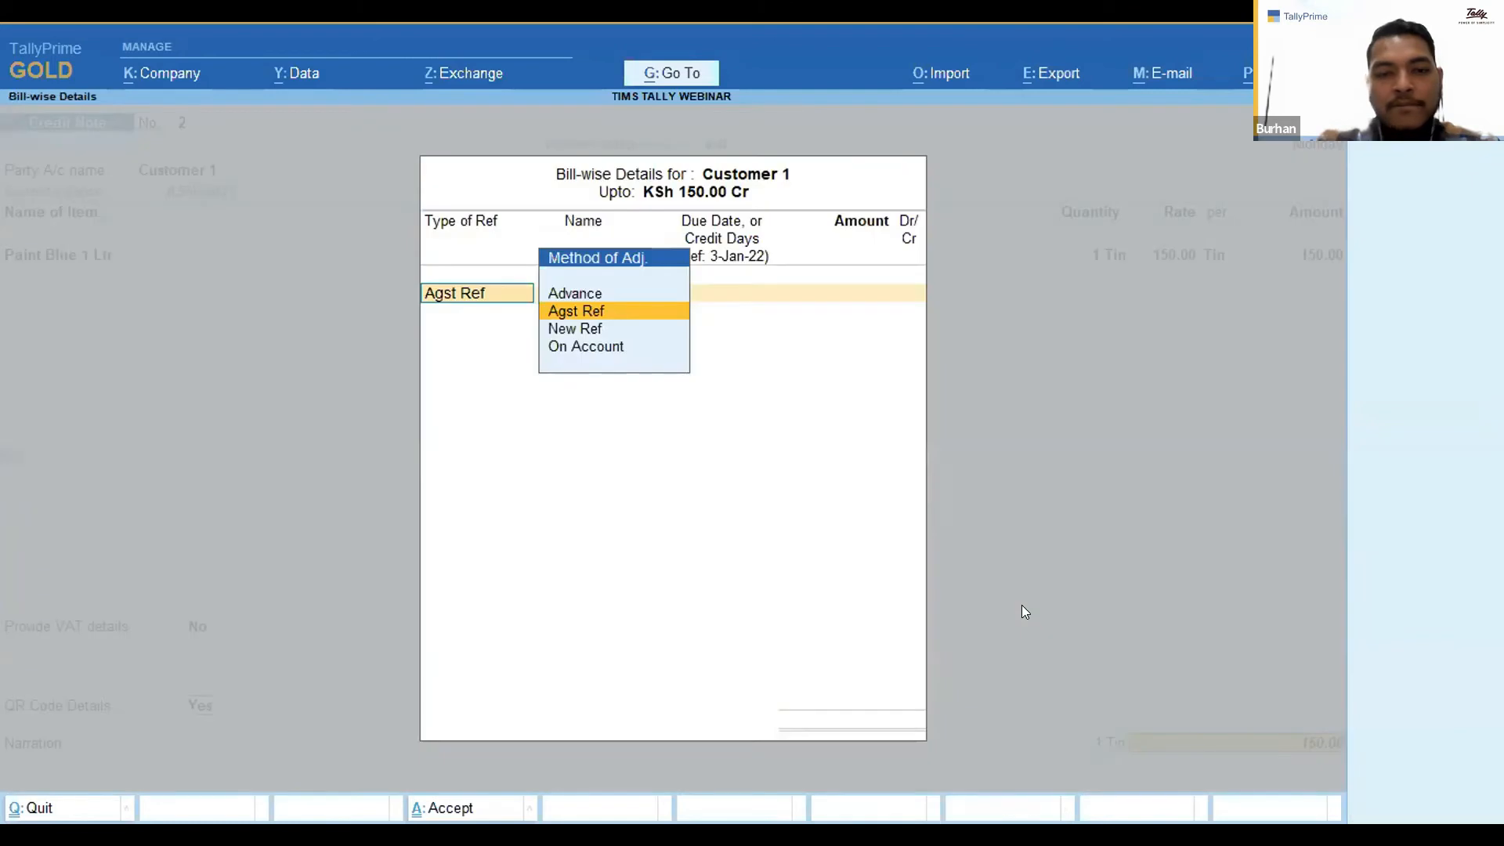
key(Return)
key(Return)
key(BackSpace)
key(Down)
key(Down)
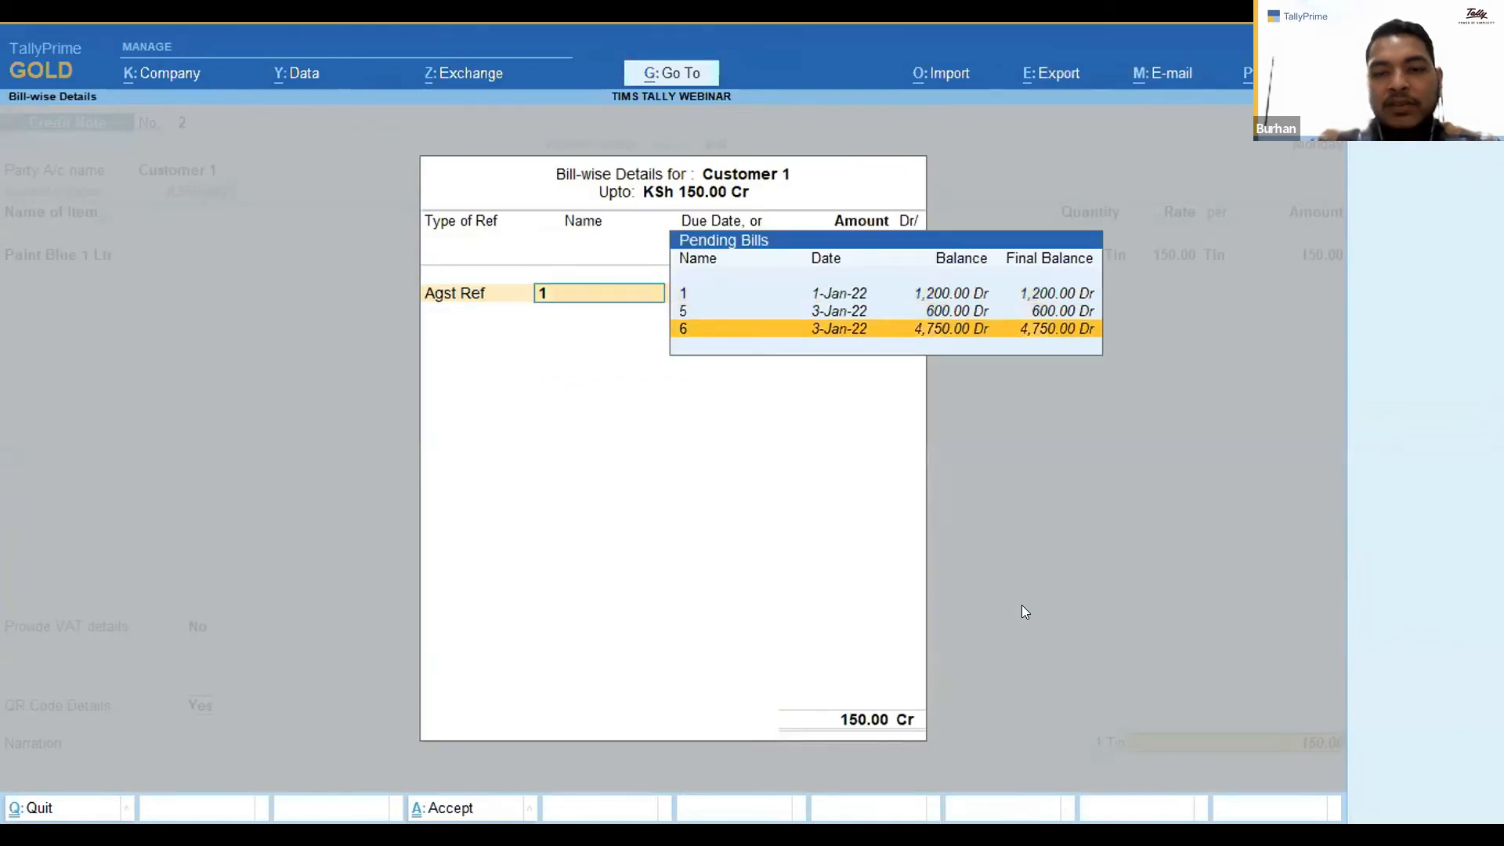
key(Return)
key(Return)
key(Return)
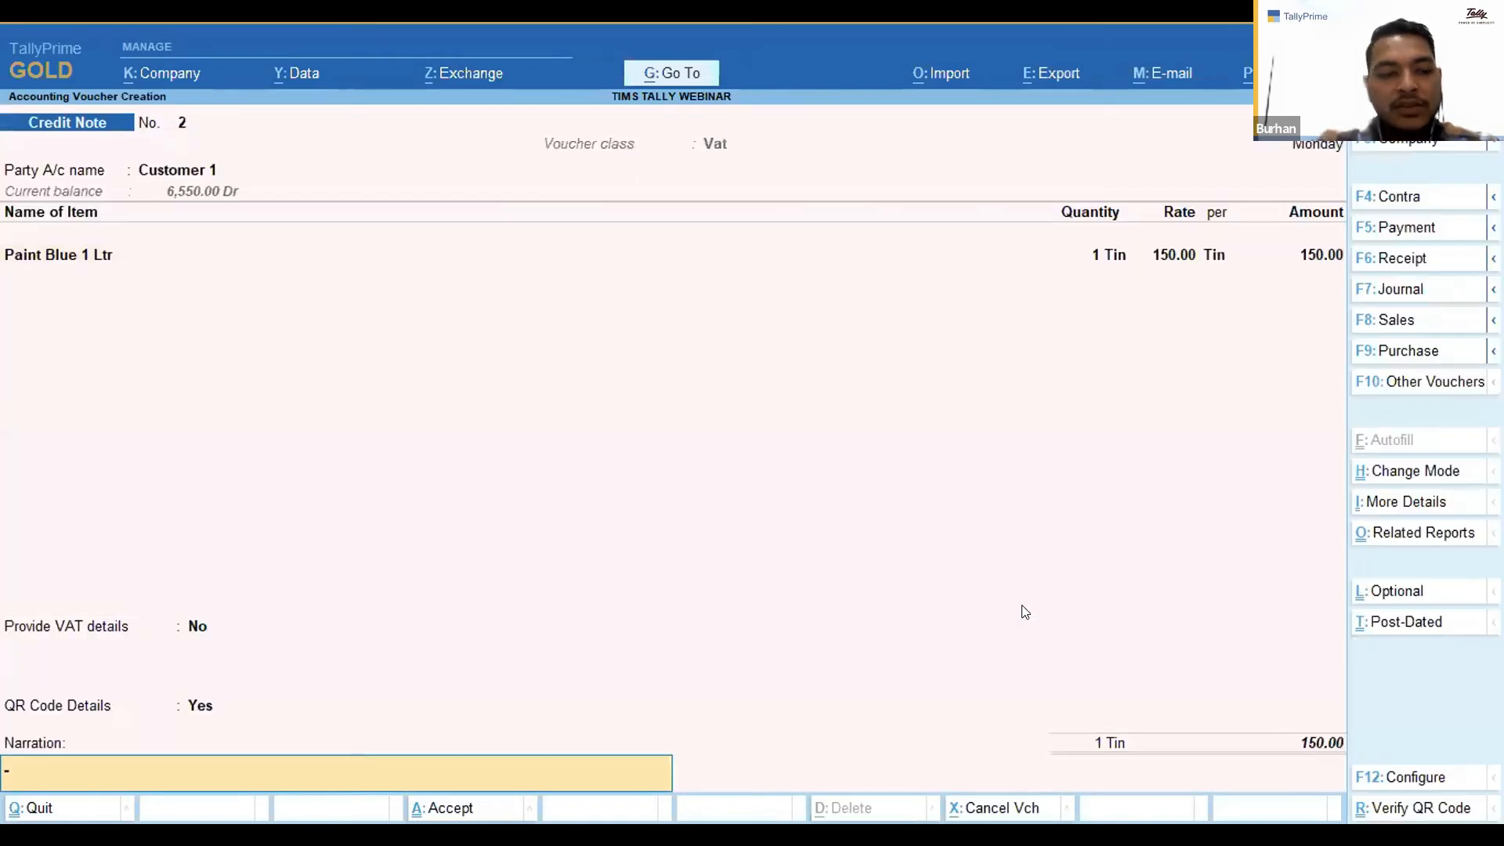
key(Return)
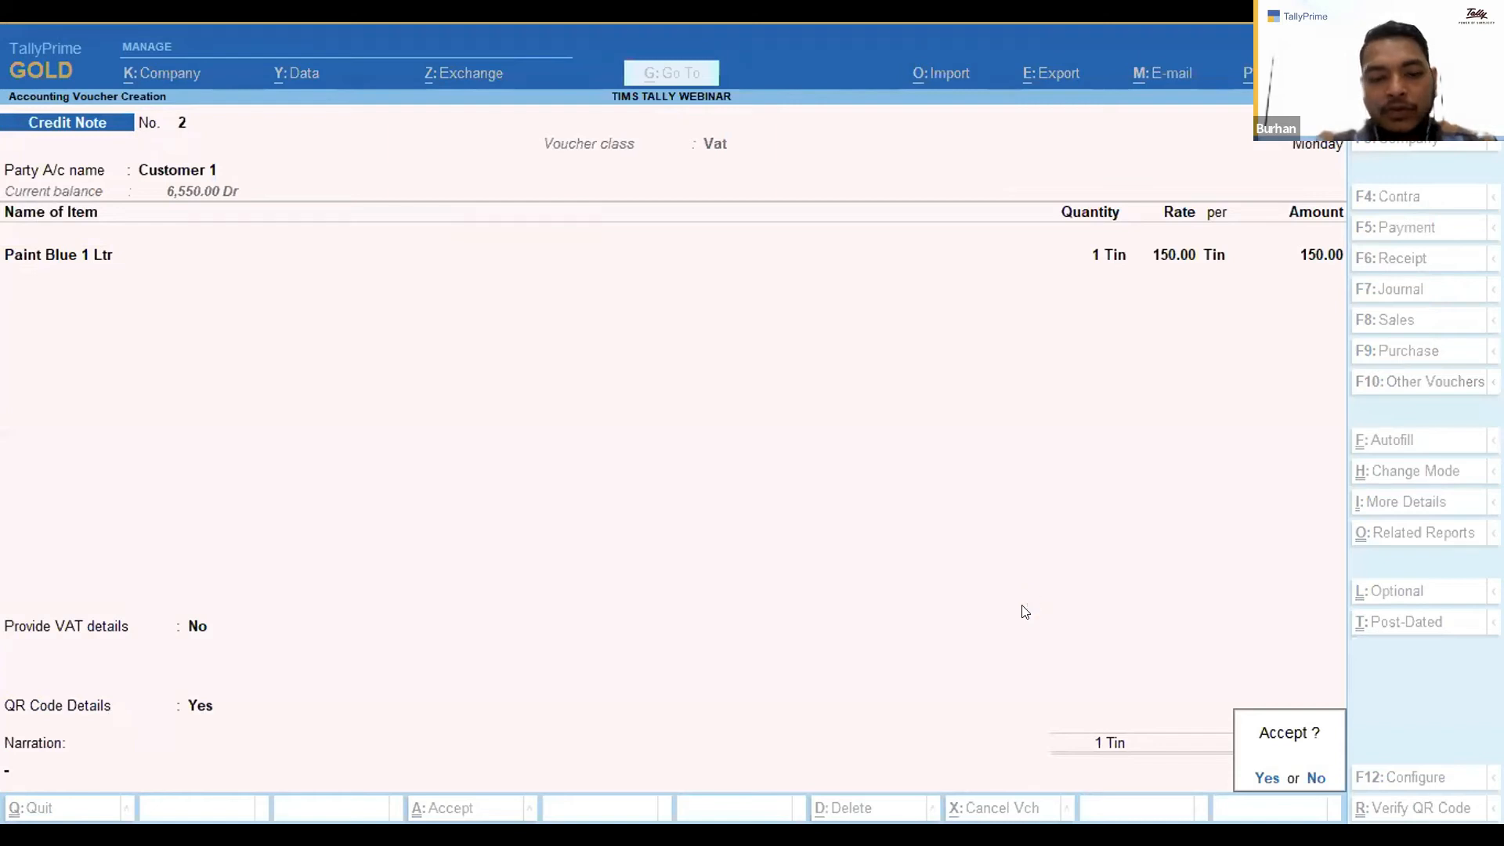
key(Return)
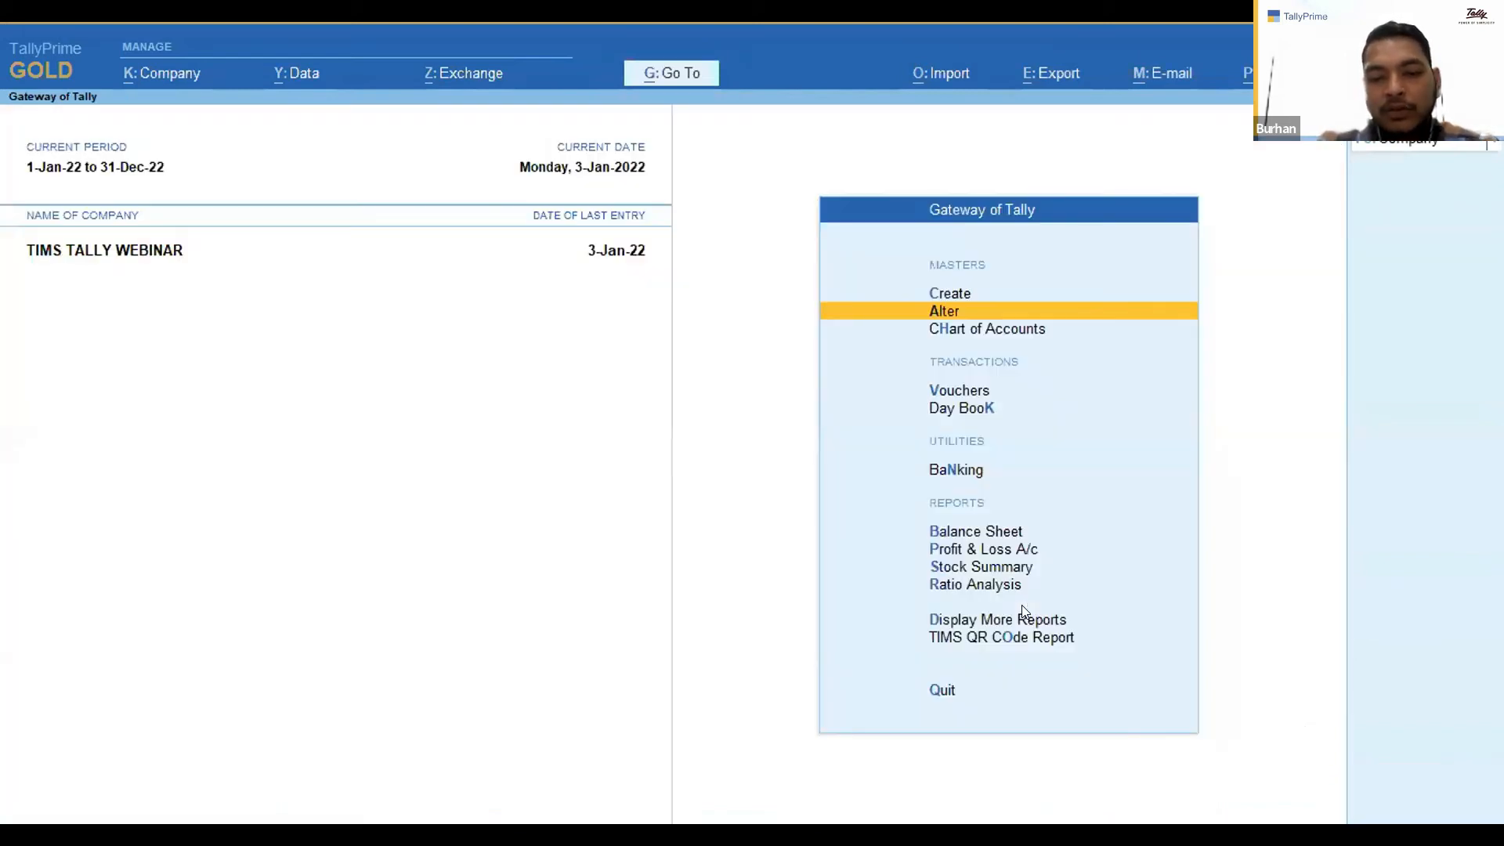
Open the Credit Note QR Code Report and select the credit note to check its QR status.
key(Down)
key(Down)
key(Down)
key(Down)
key(Down)
key(Down)
key(Down)
key(o)
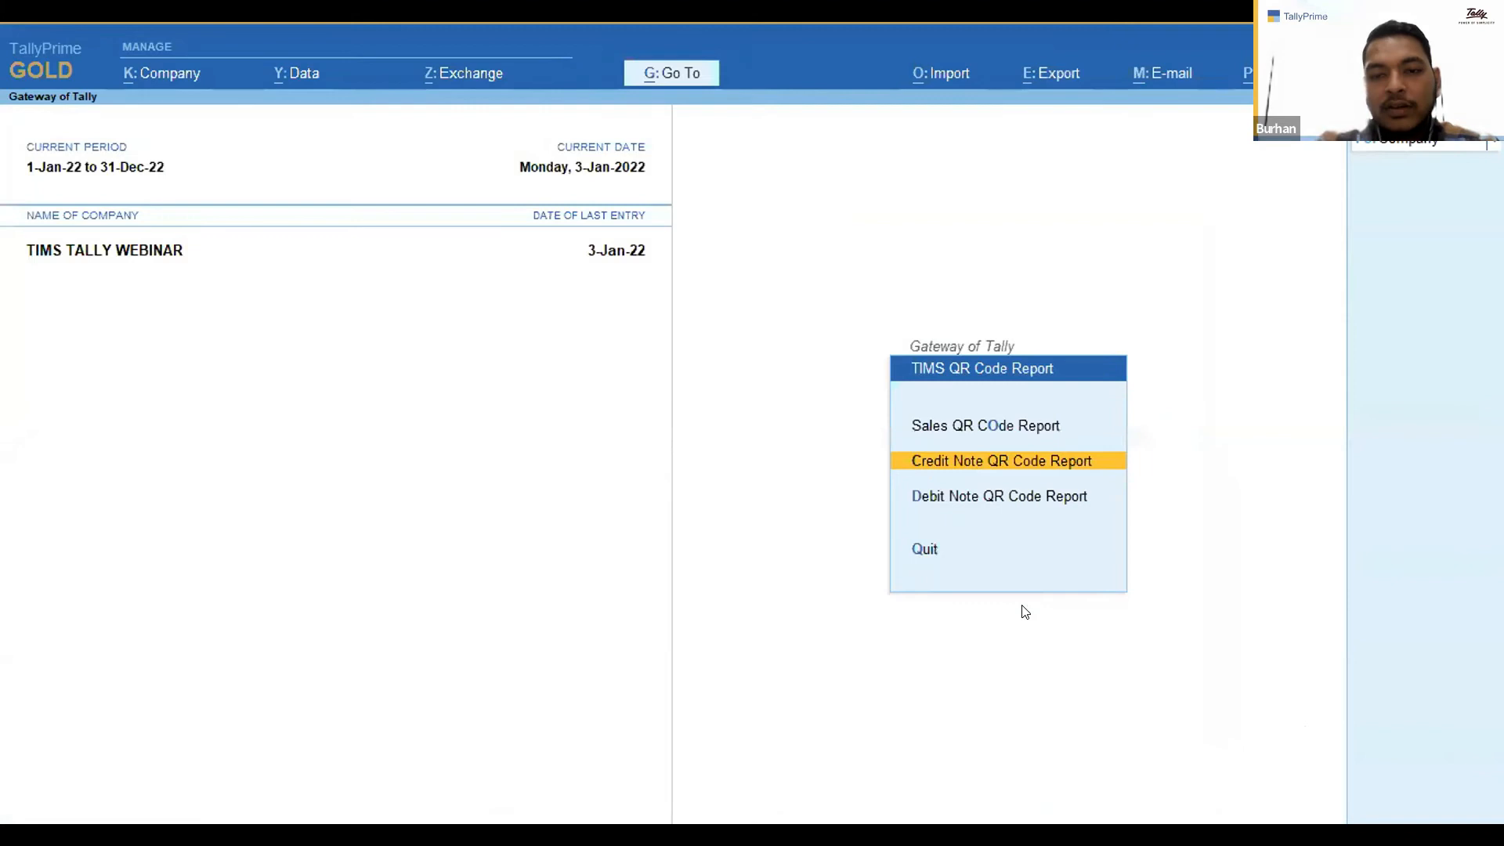
key(Return)
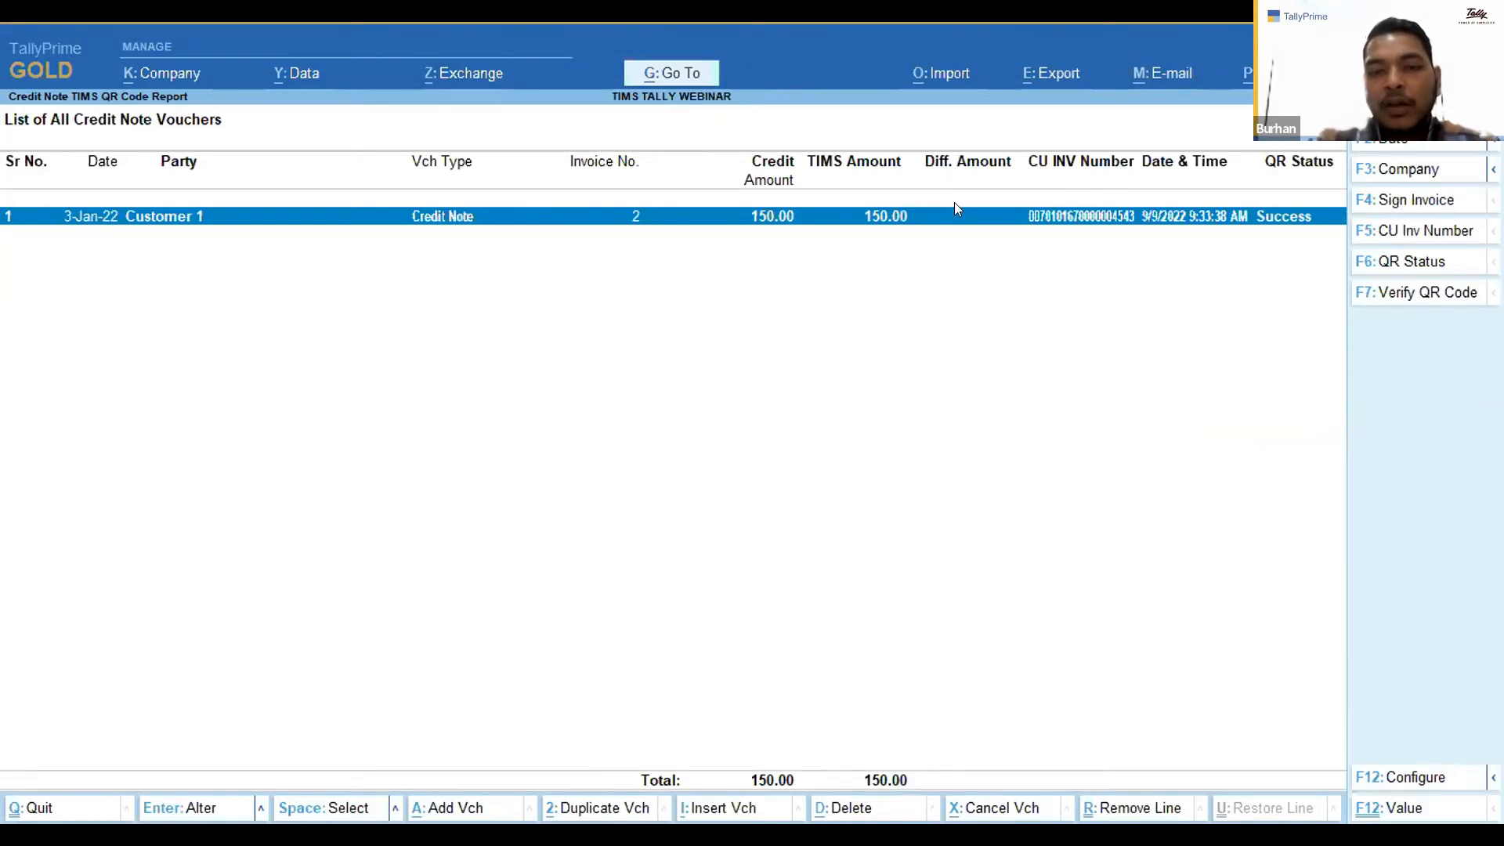
key(space)
key(Escape)
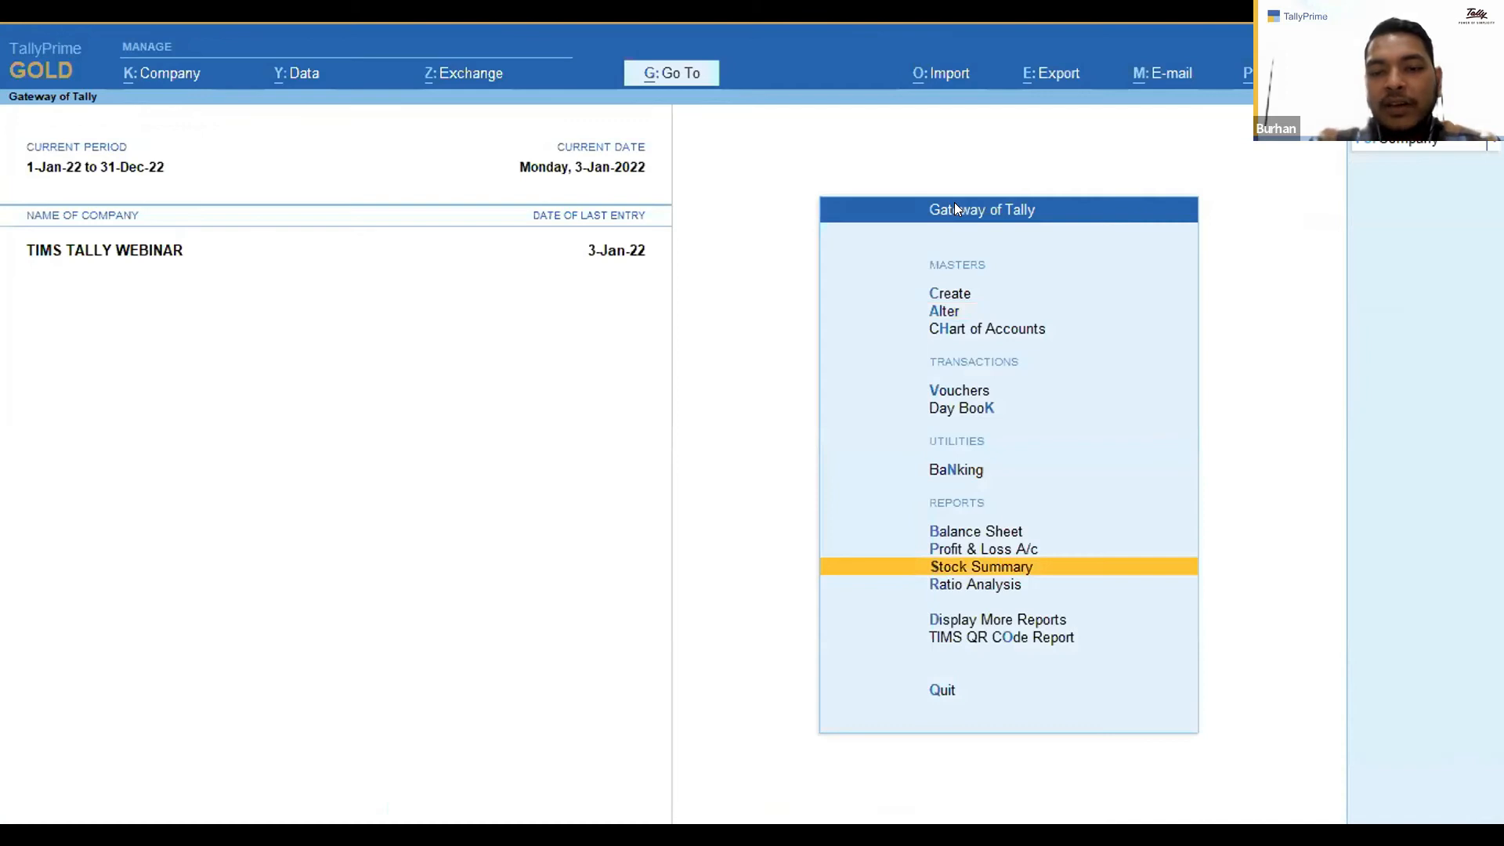
Open sales voucher 6 from the Day Book for alteration.
key(Up)
key(Up)
key(Up)
key(Up)
key(Up)
key(Down)
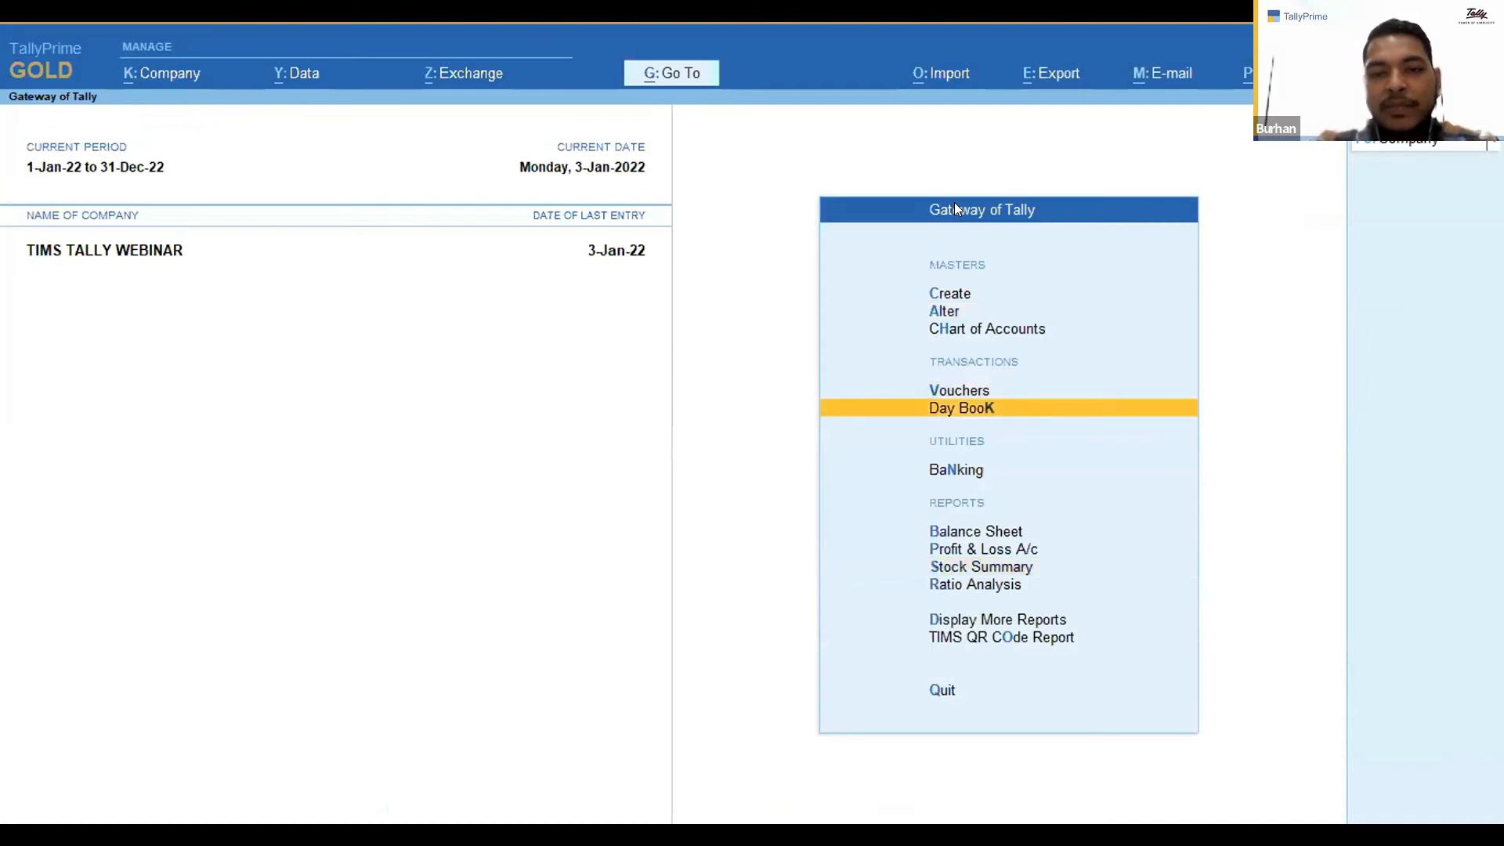
key(Return)
key(Down)
key(Return)
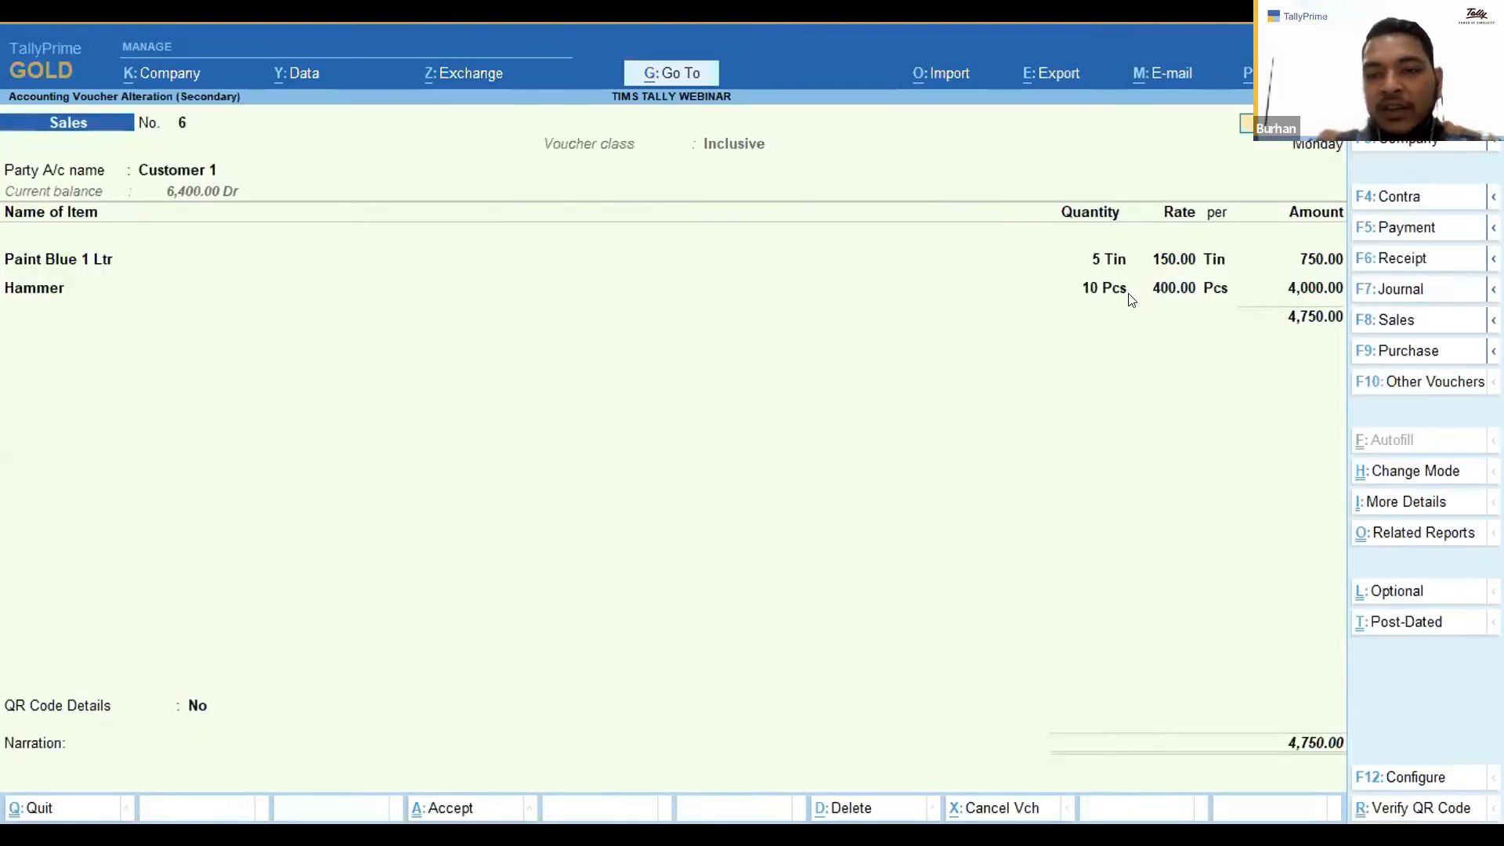
Set the Hammer line's rate on voucher 6 to 450.00.
click(1172, 290)
text(450)
key(Return)
Pass through the bill-wise details and save the altered voucher 6, confirming the save.
key(Return)
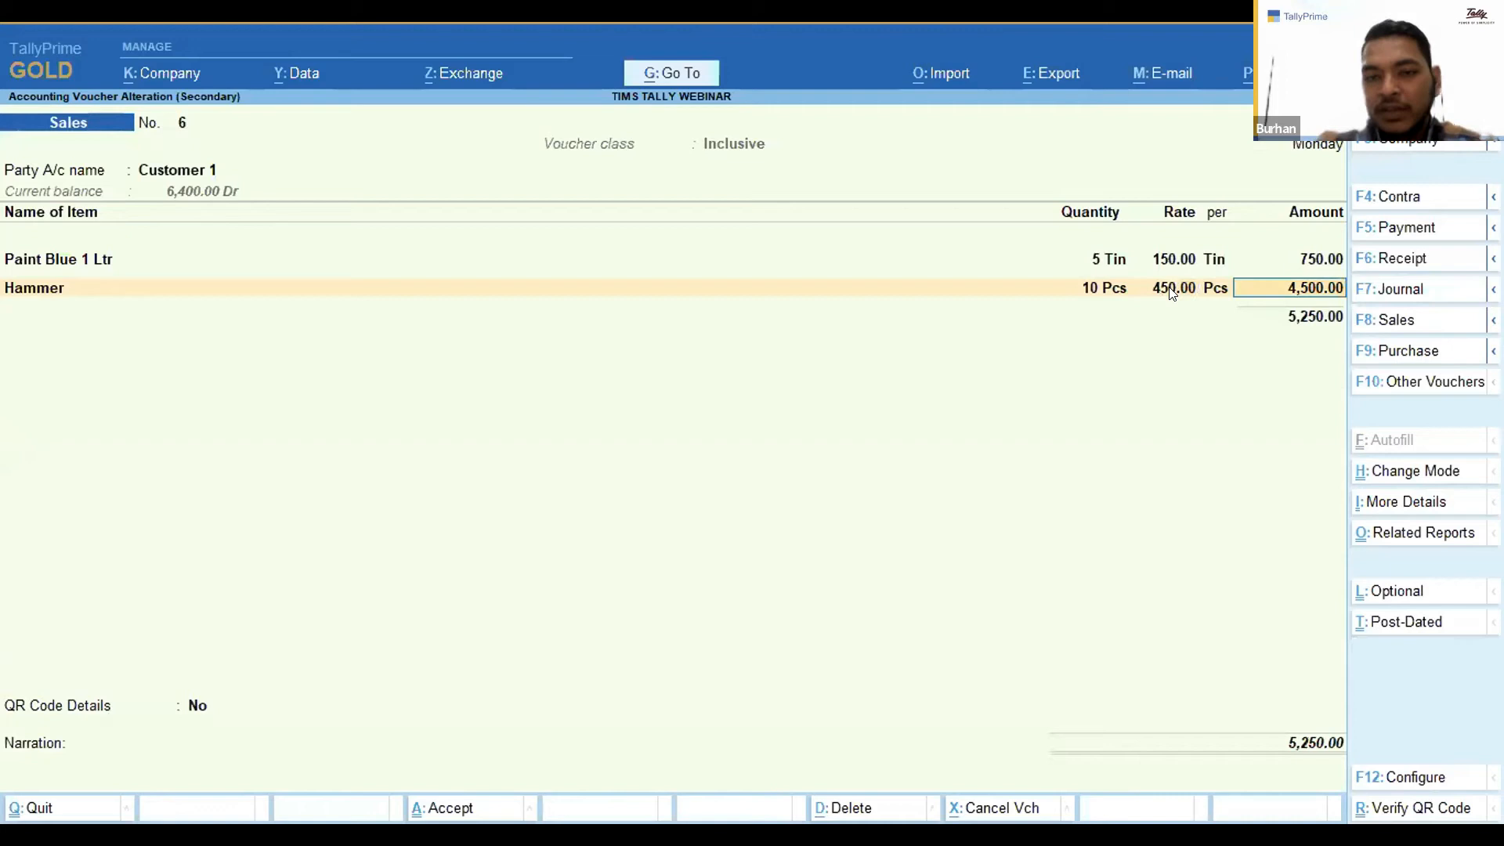
key(Return)
key(Return)
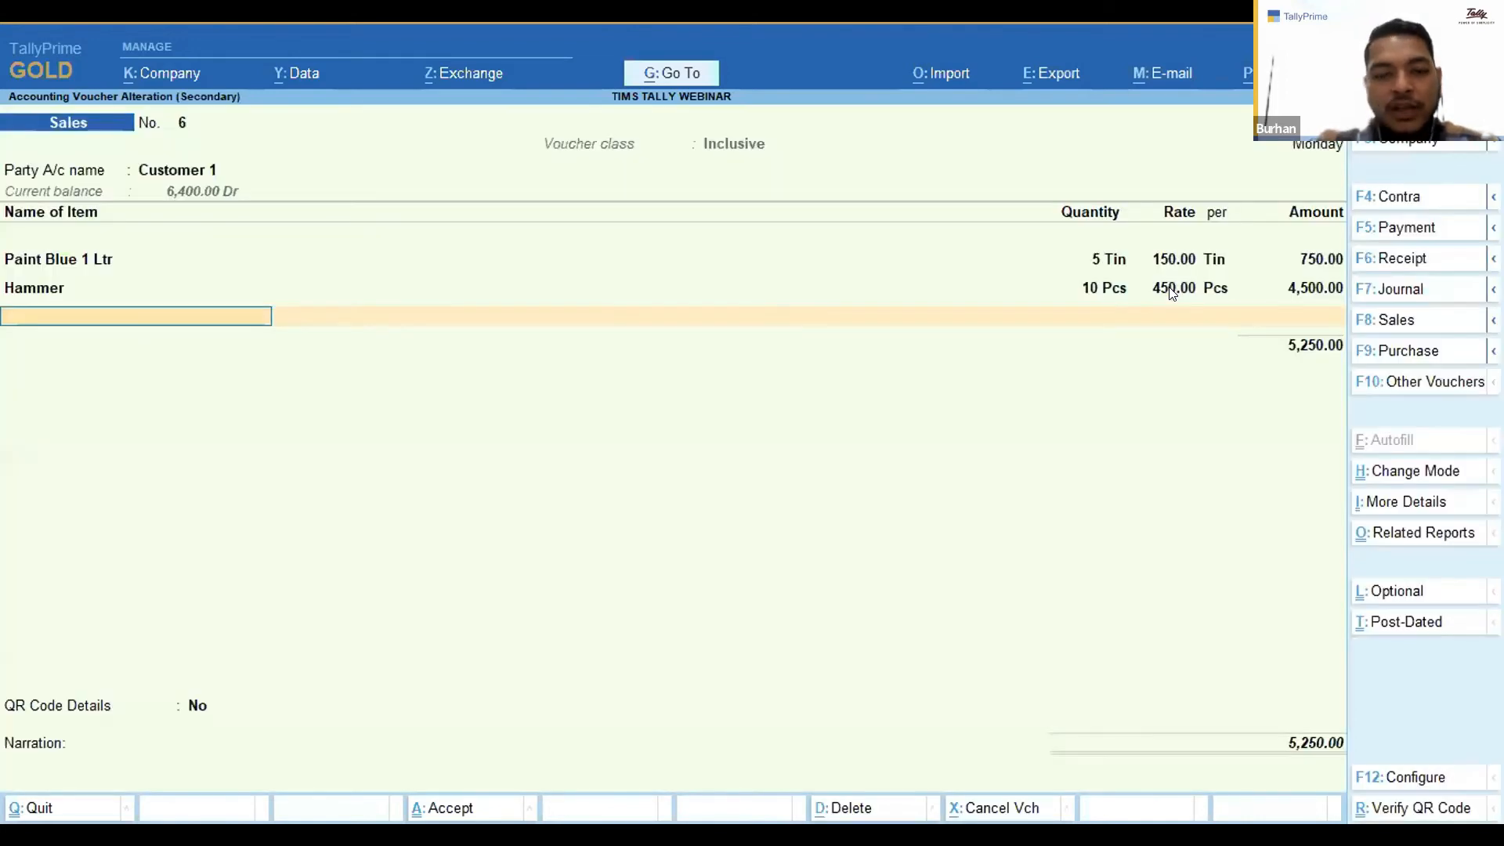
key(Return)
key(Return)
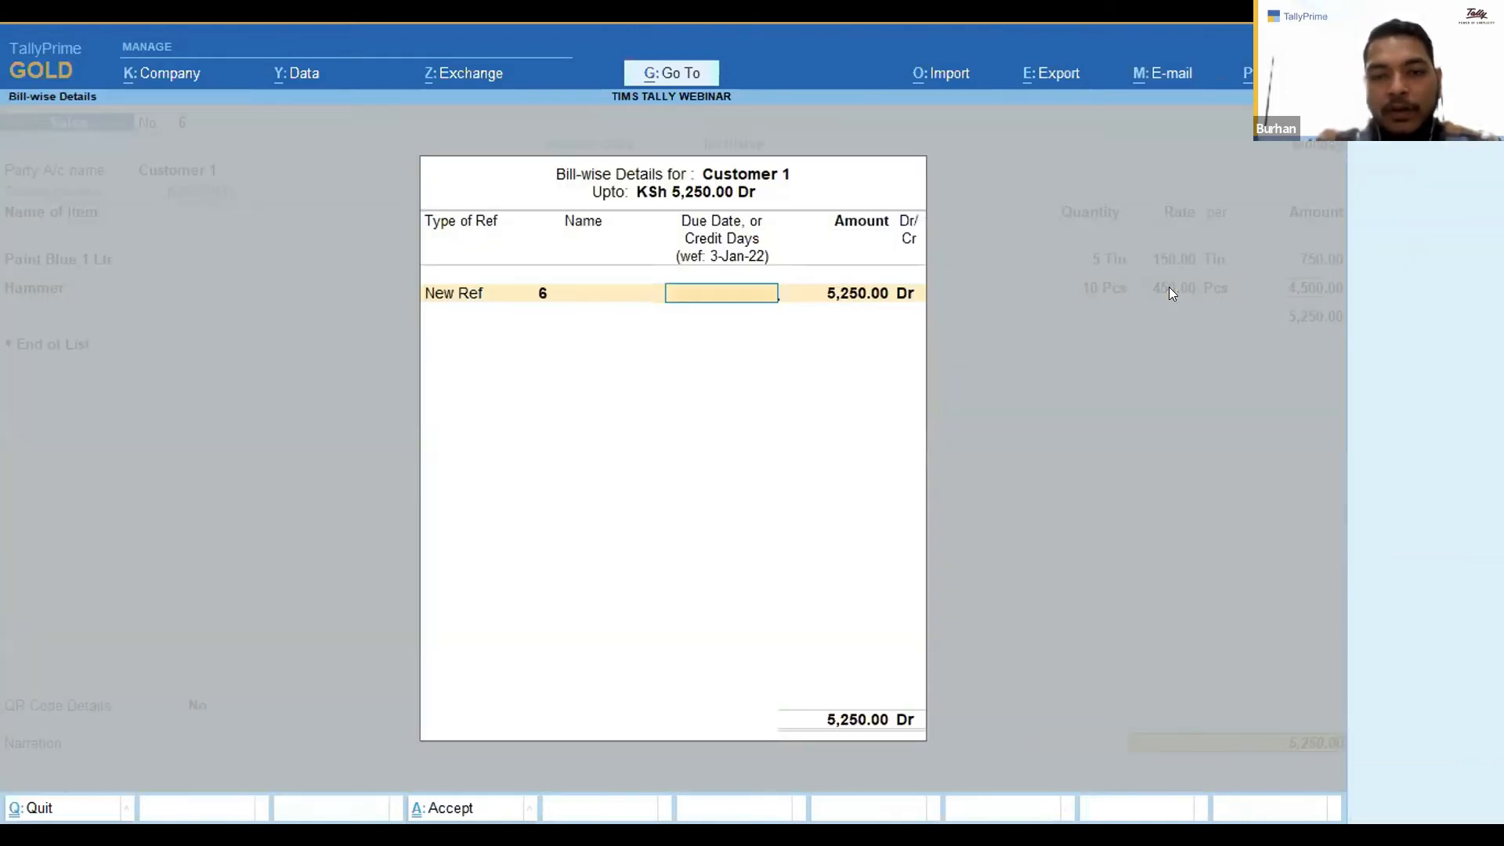
key(Return)
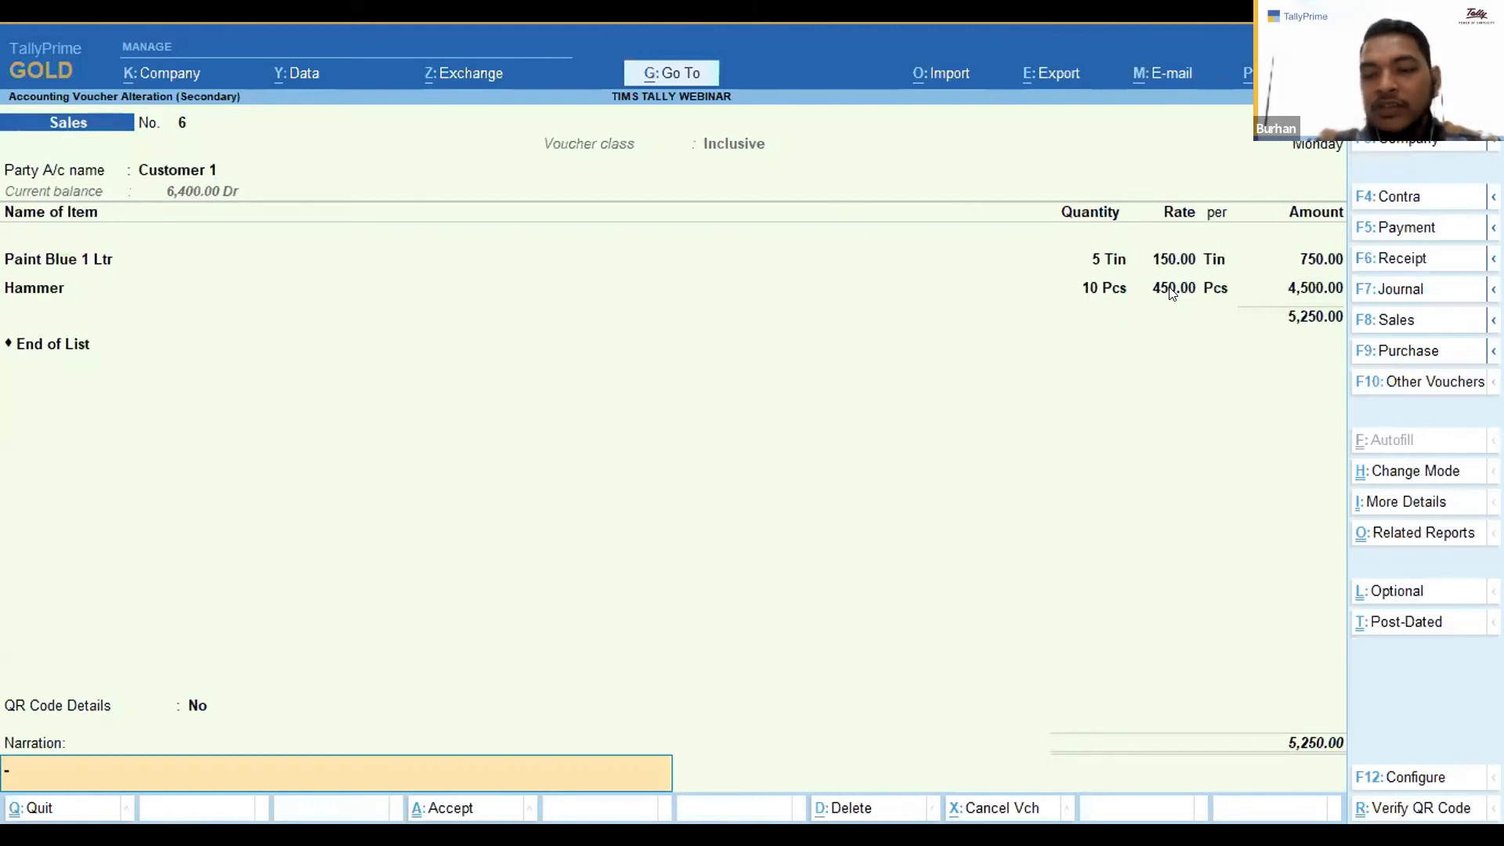
key(Return)
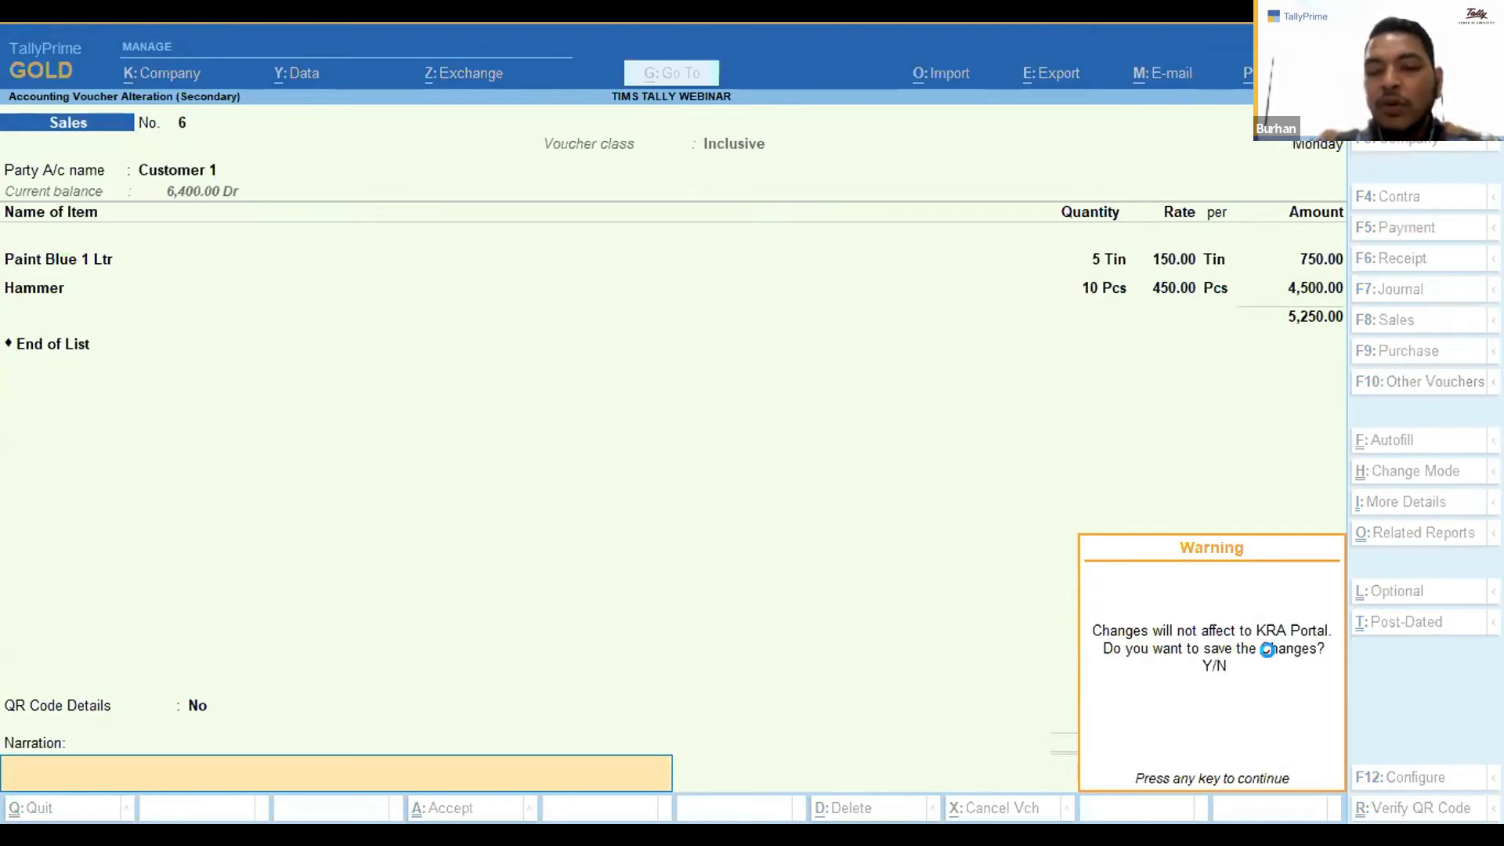
key(y)
key(y)
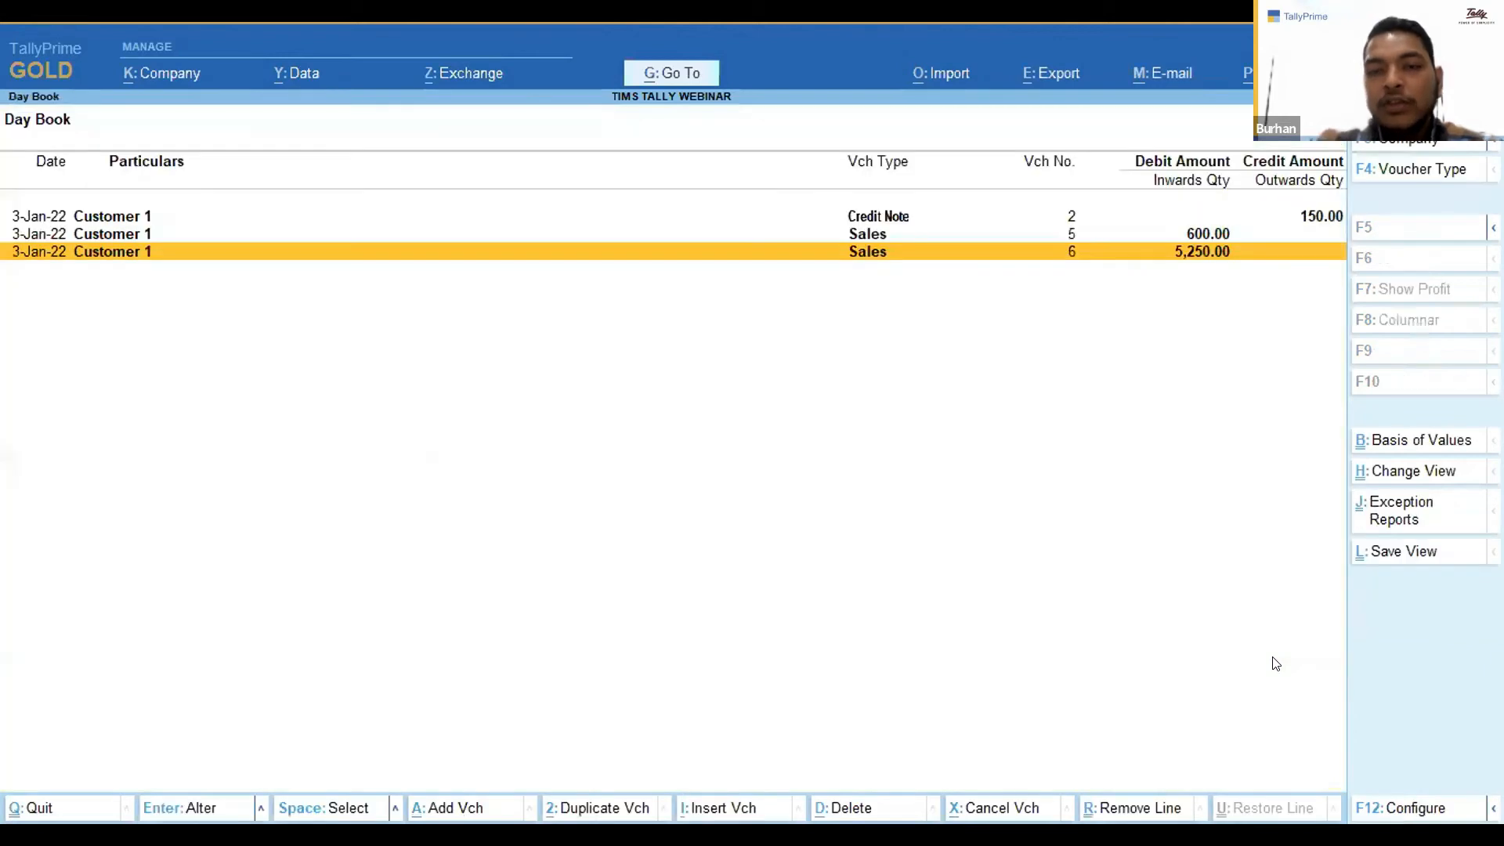
Open the Sales QR Code Report, select invoice 6 to compare its amounts, and return to the Gateway.
key(Escape)
key(Down)
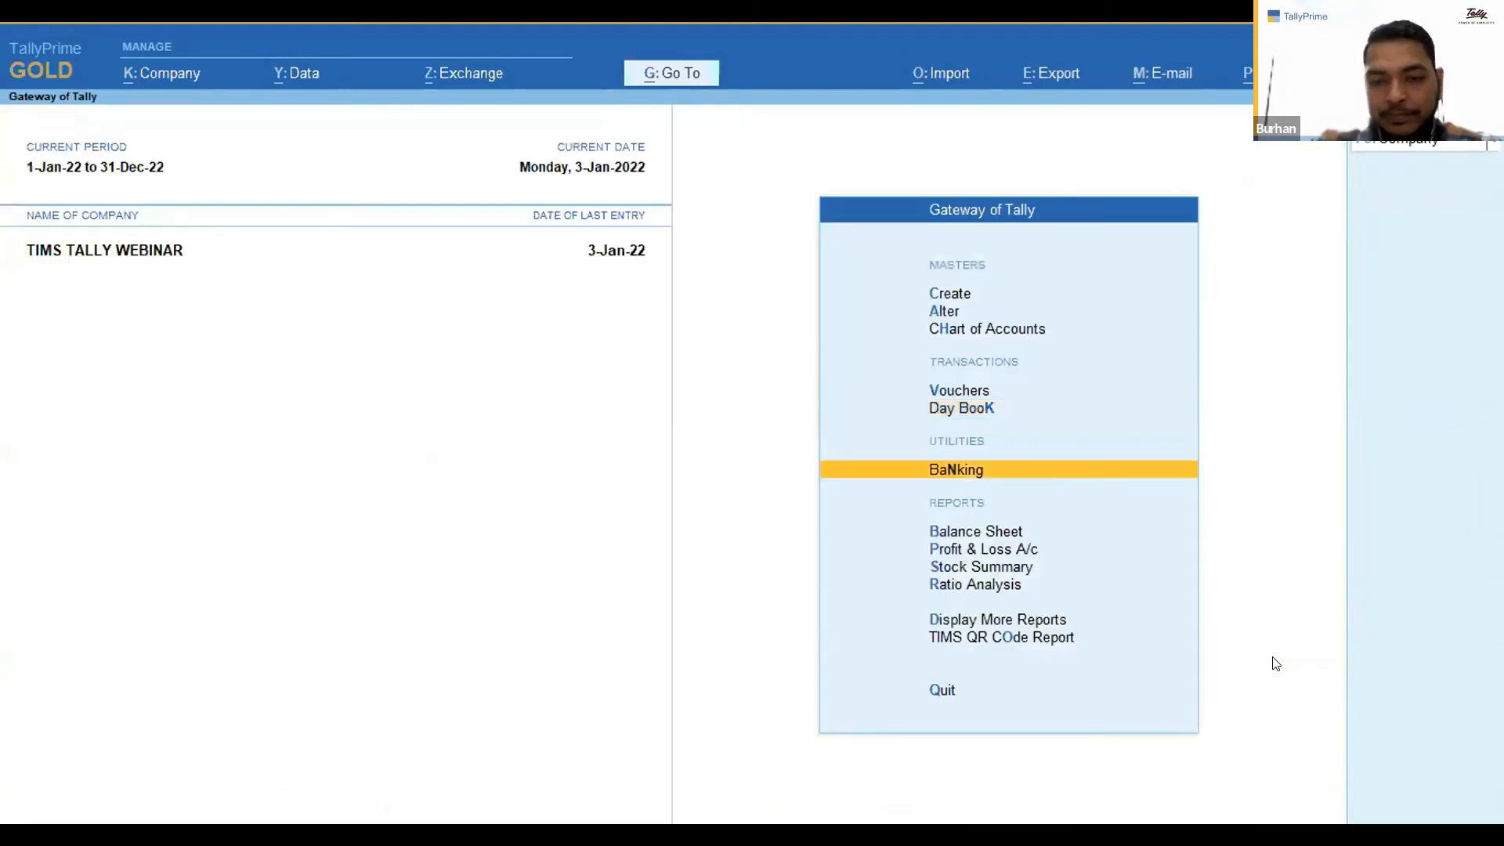
key(o)
key(Return)
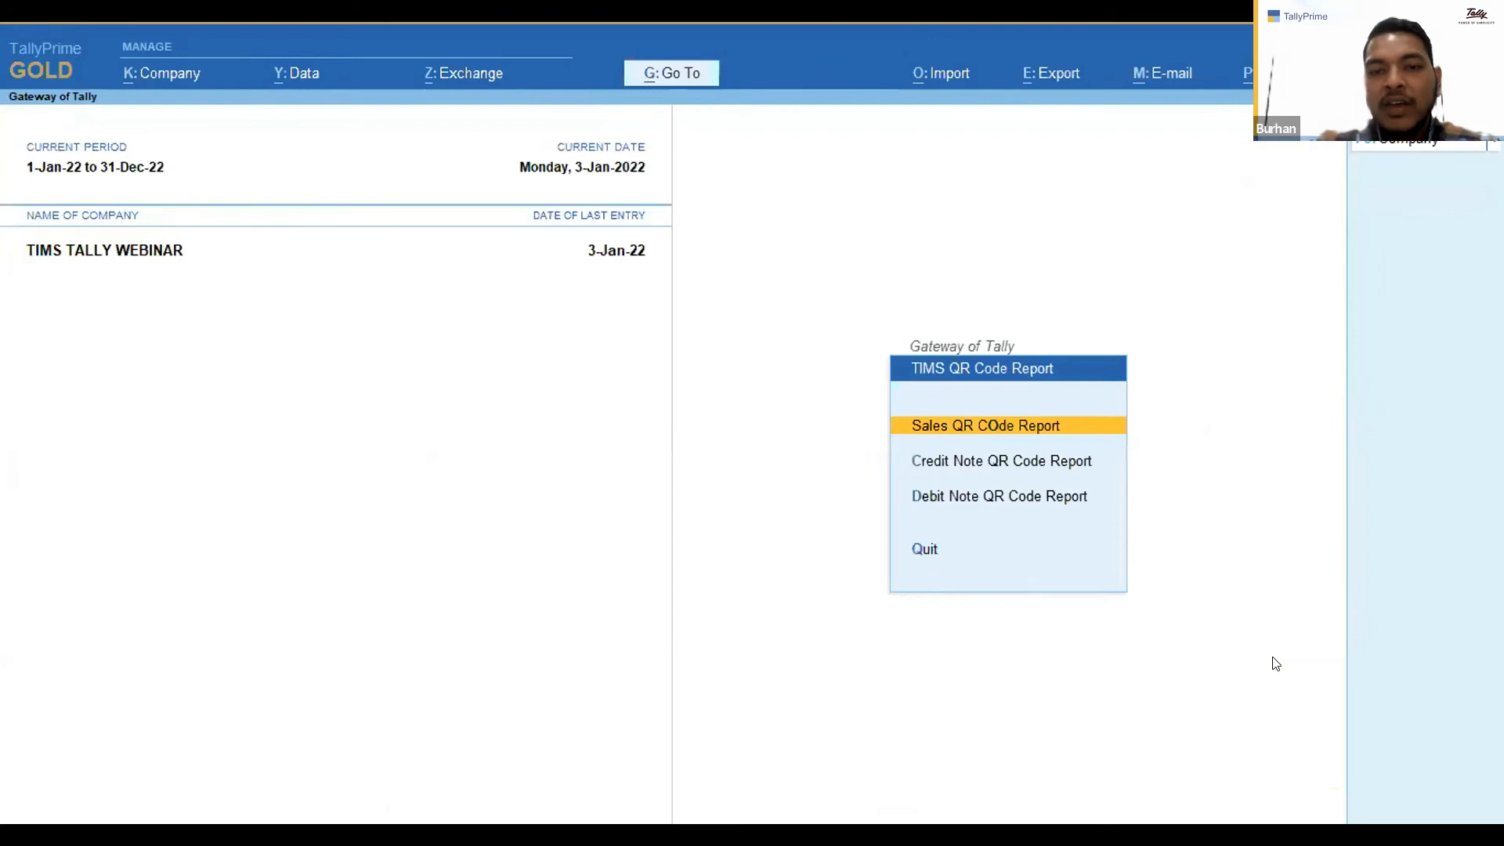
key(Return)
key(Down)
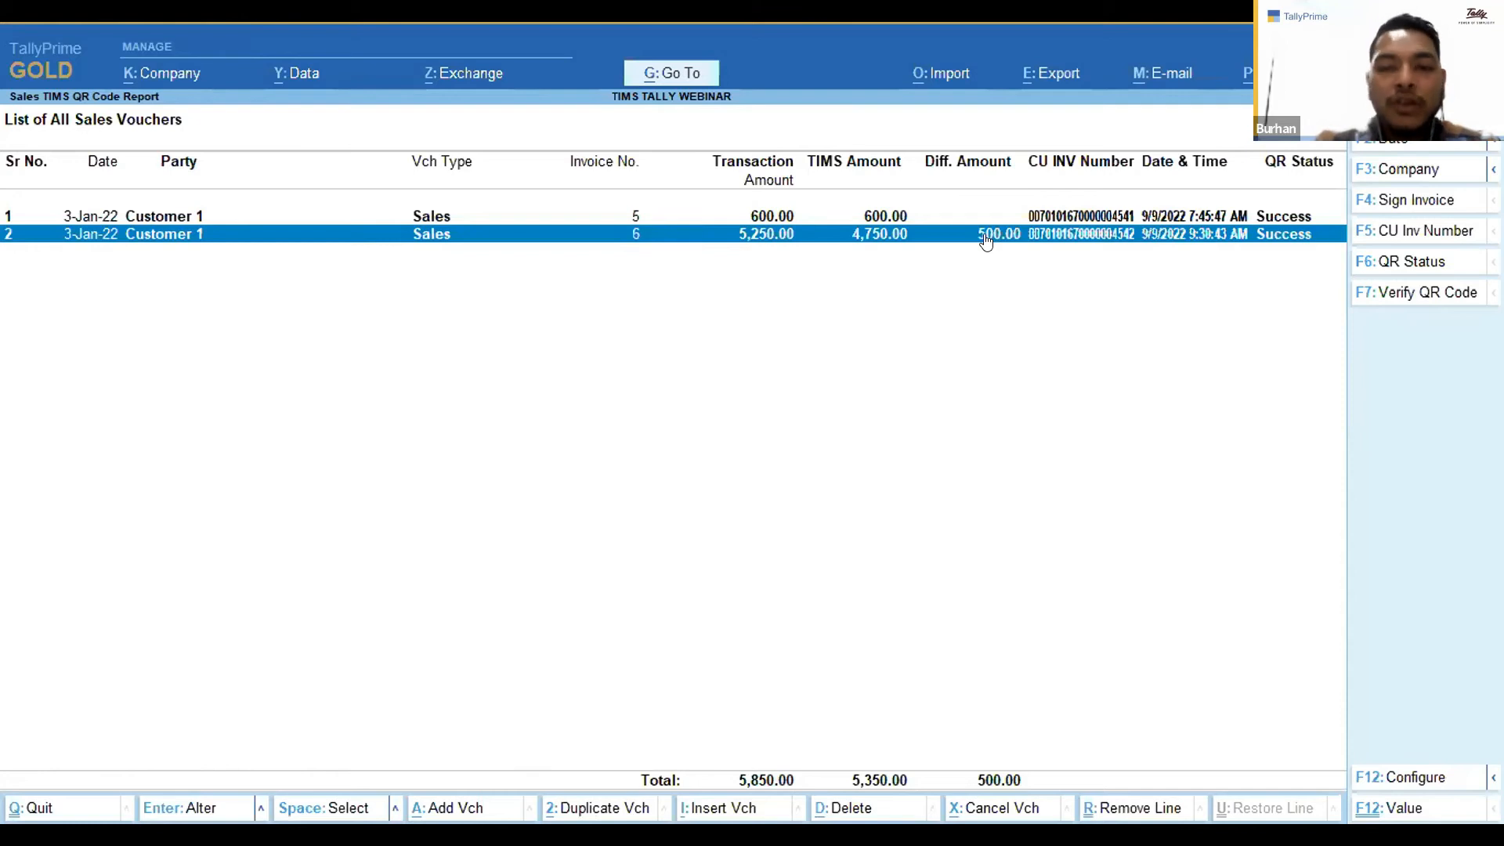
key(space)
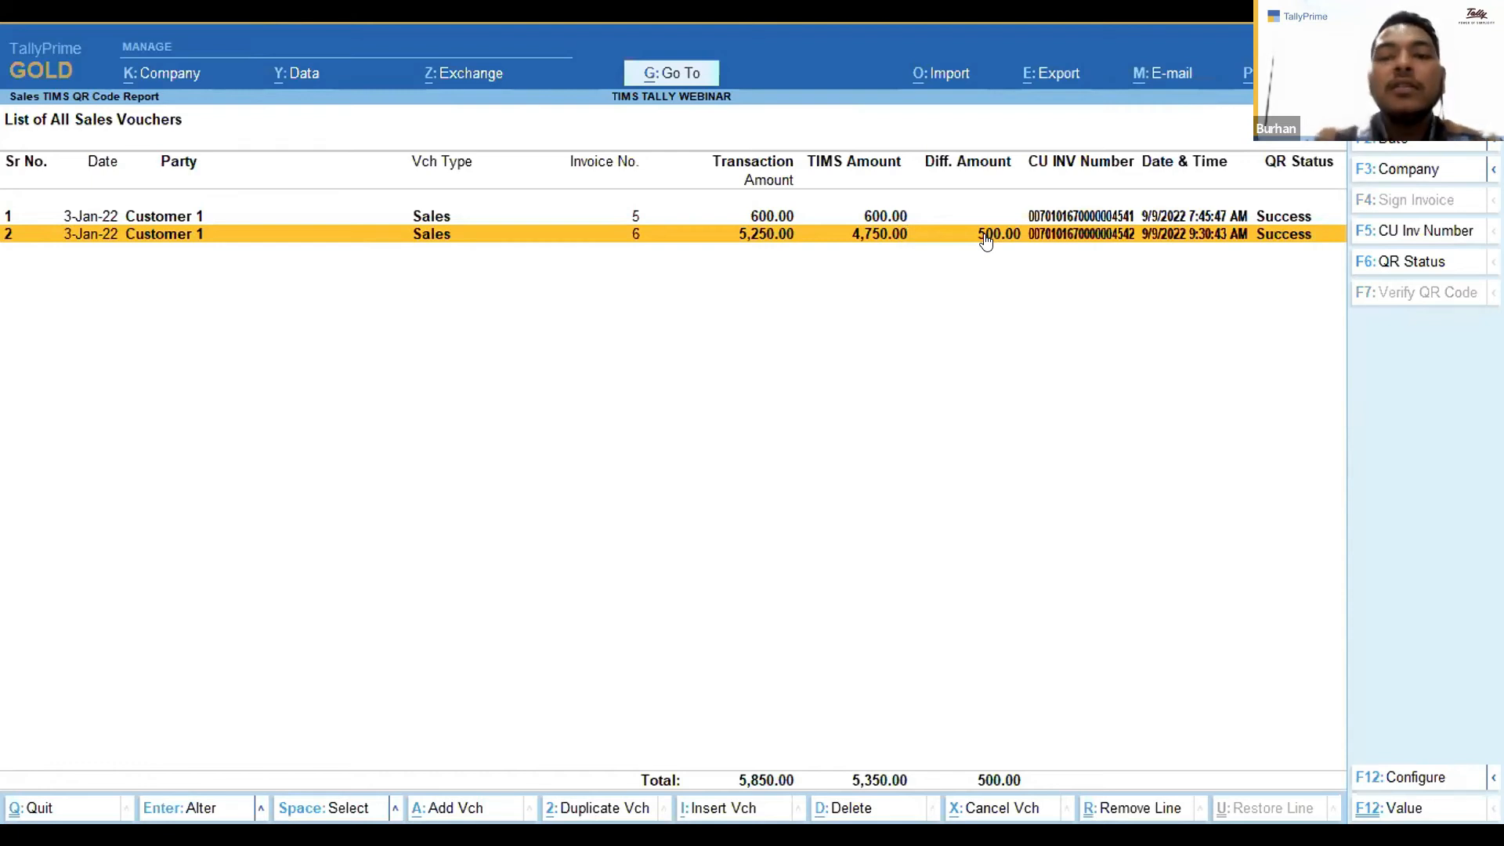
key(Escape)
key(Escape)
key(Return)
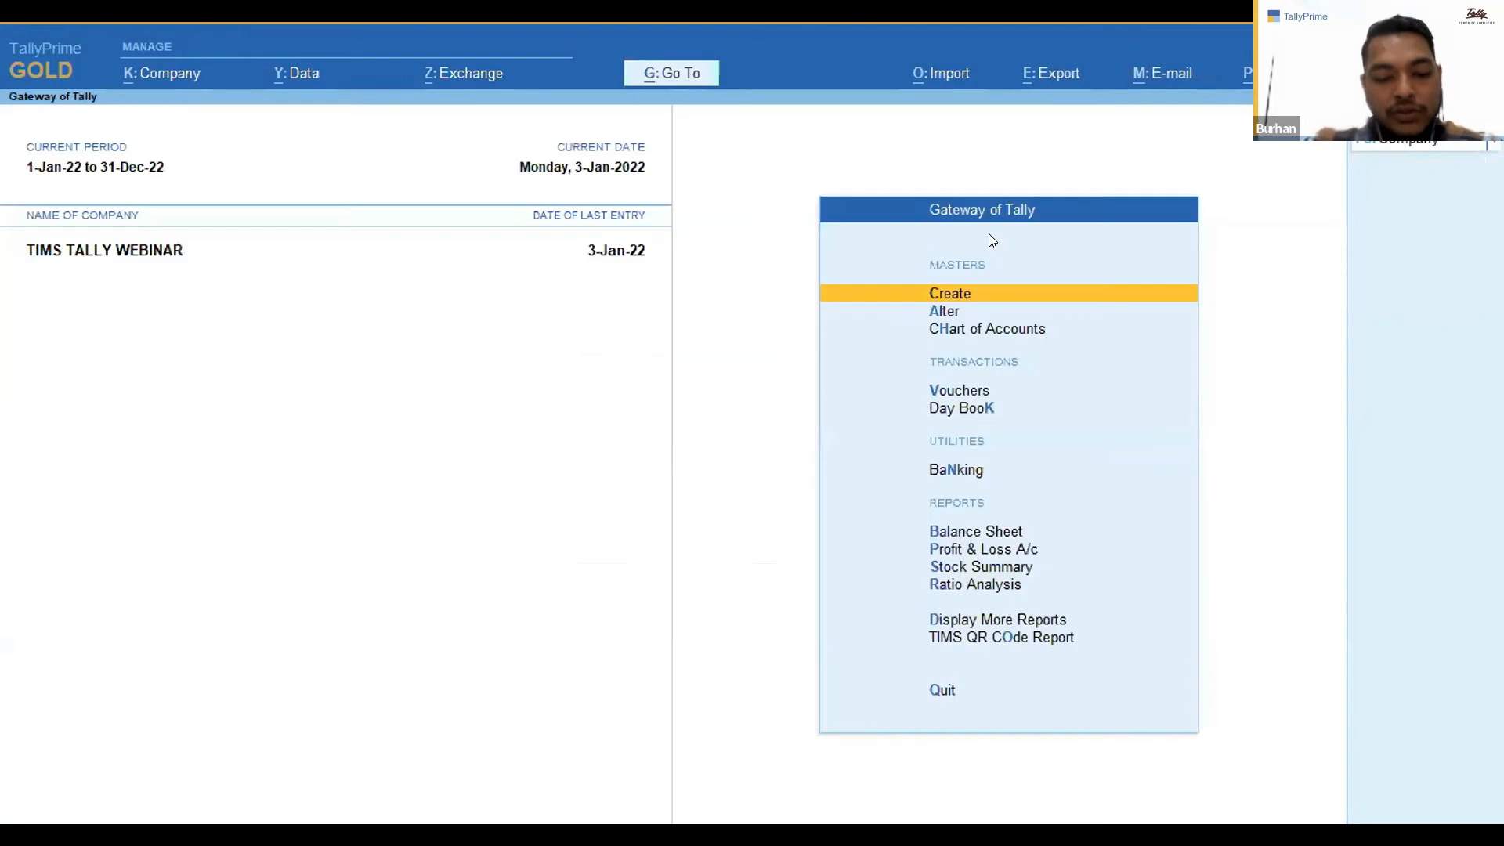
Change the company user to user1, entering its account password.
key(alt+k)
key(r)
key(Up)
key(Return)
text(userq)
key(Return)
key(BackSpace)
text(user1)
key(Return)
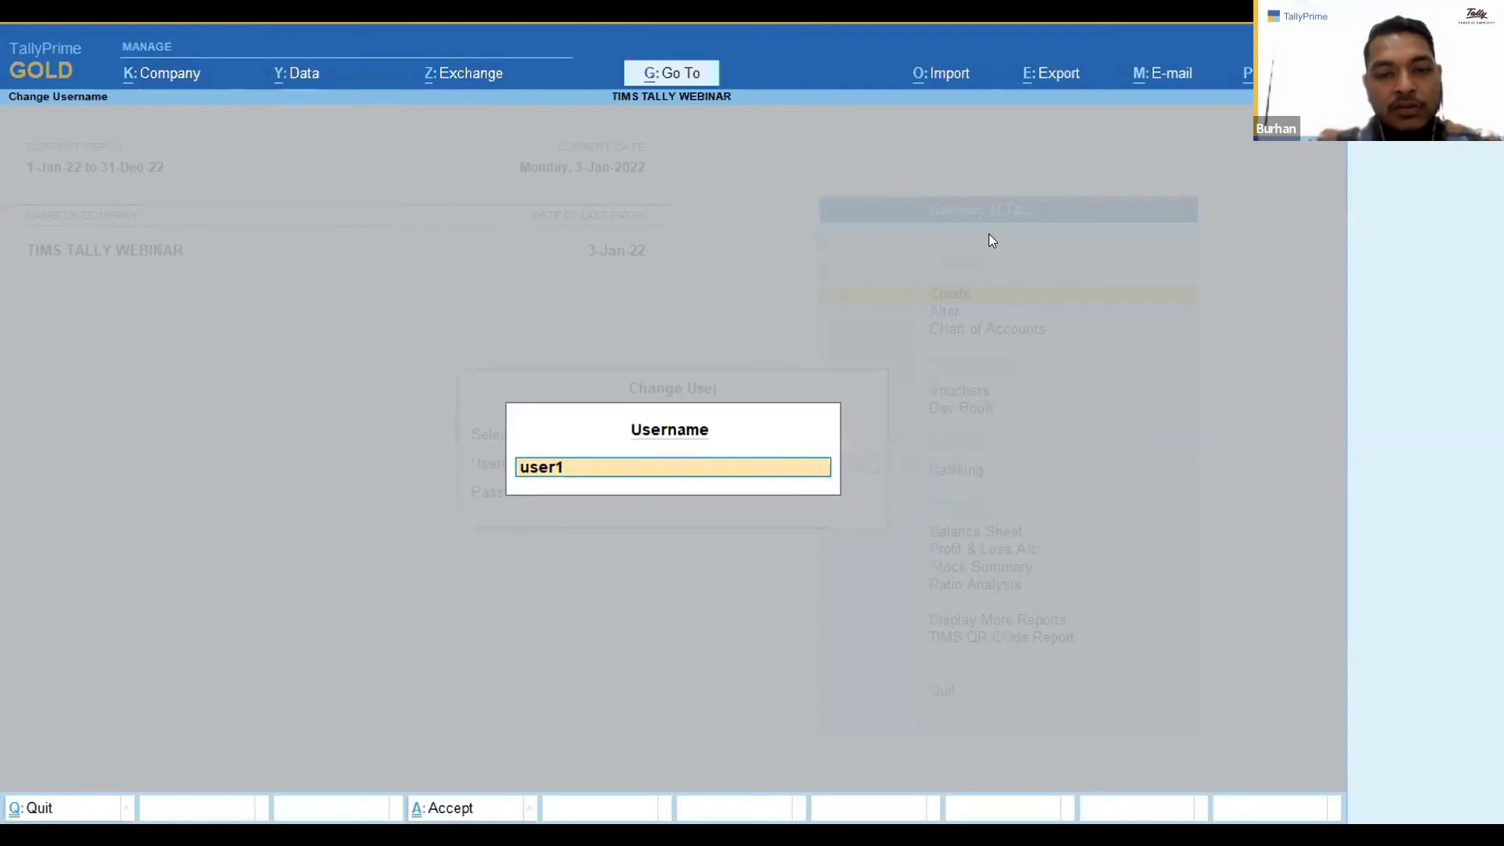
key(Return)
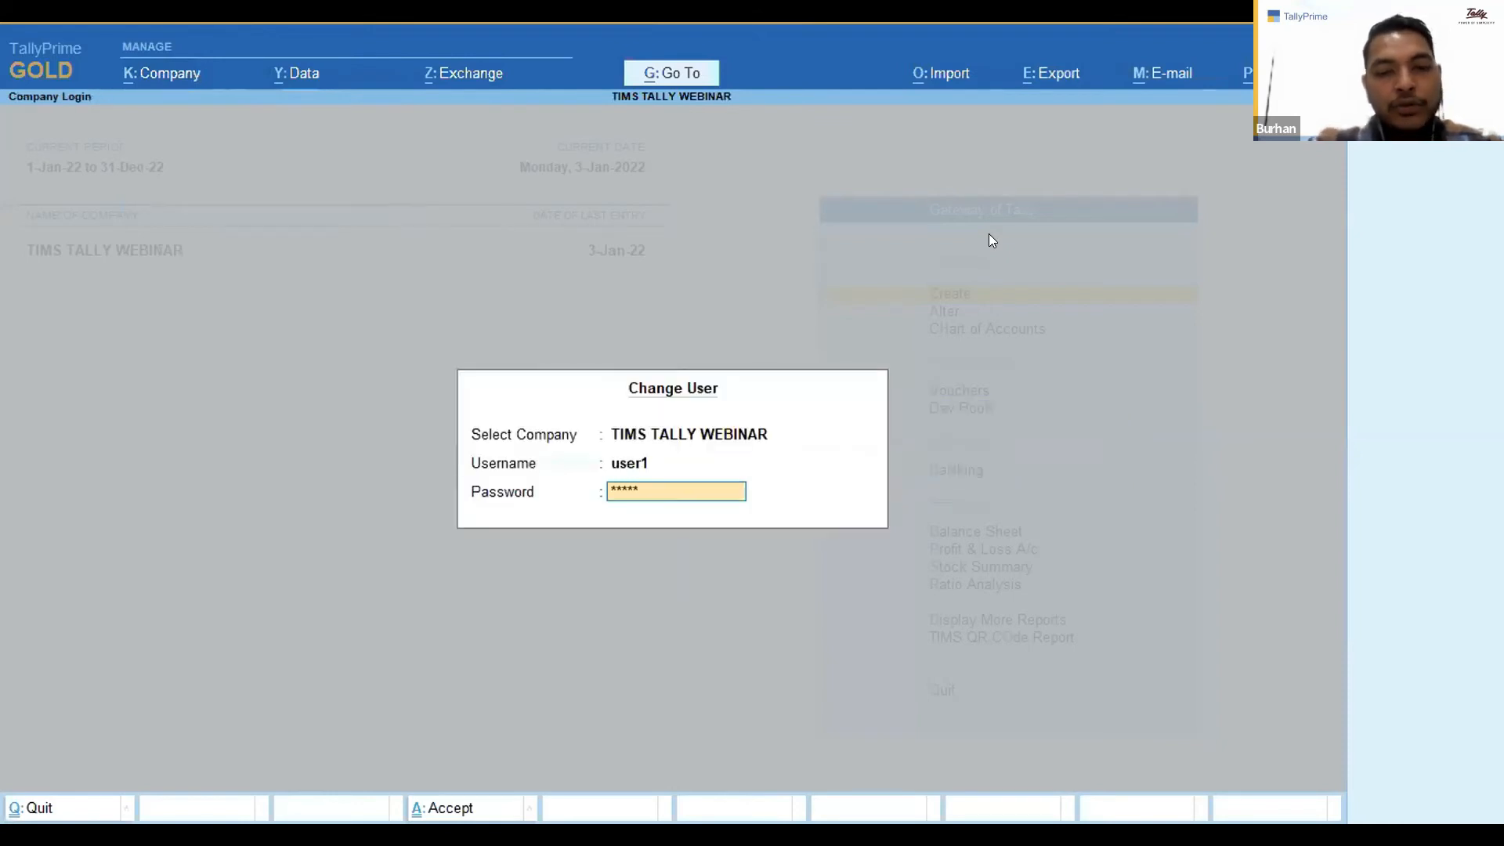
key(Return)
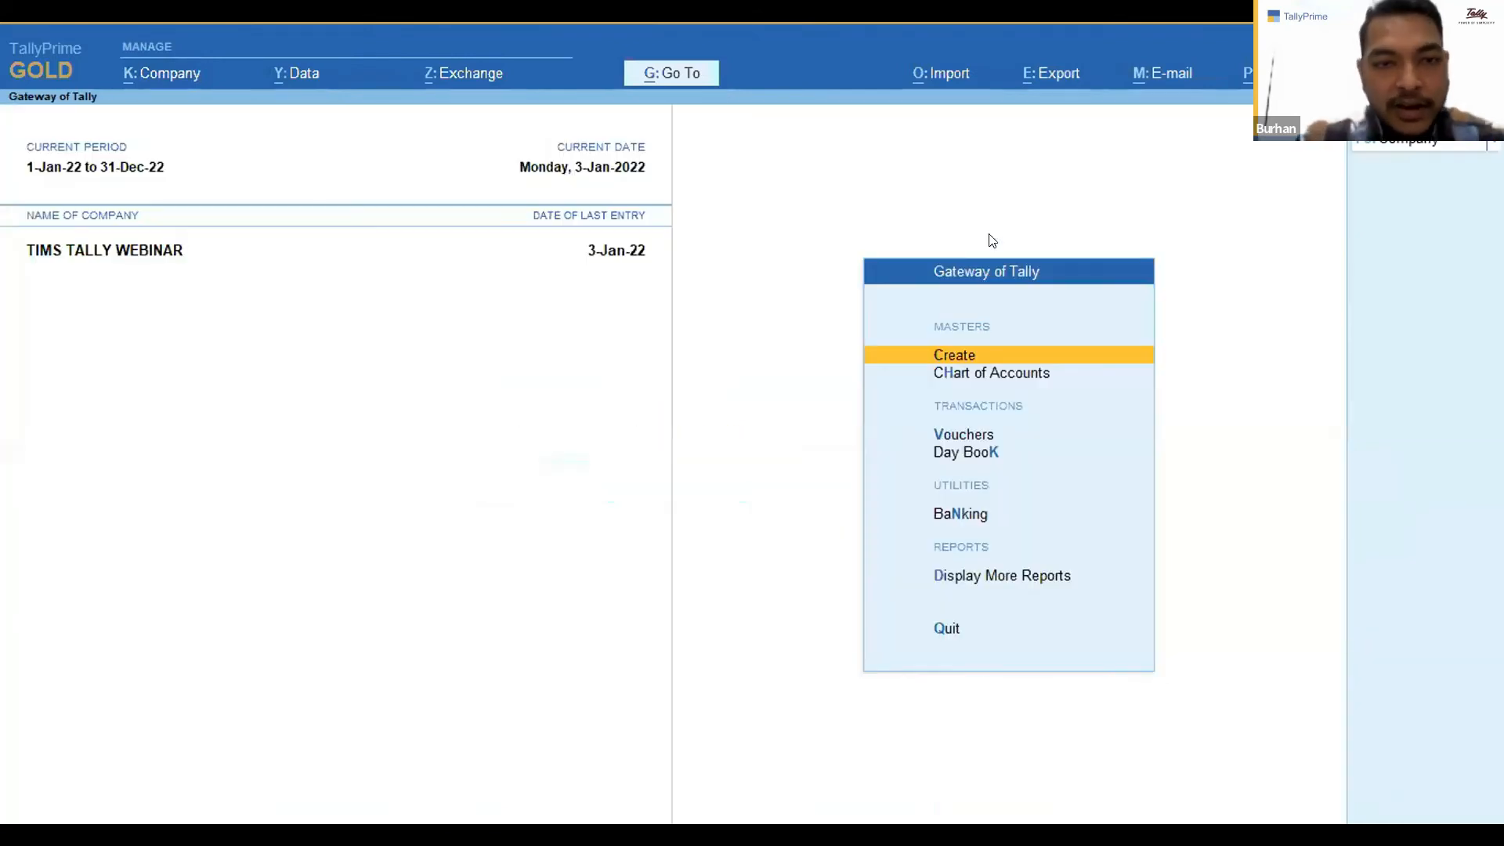
Open a new sales voucher and set its date to 4.1.
key(Down)
key(Down)
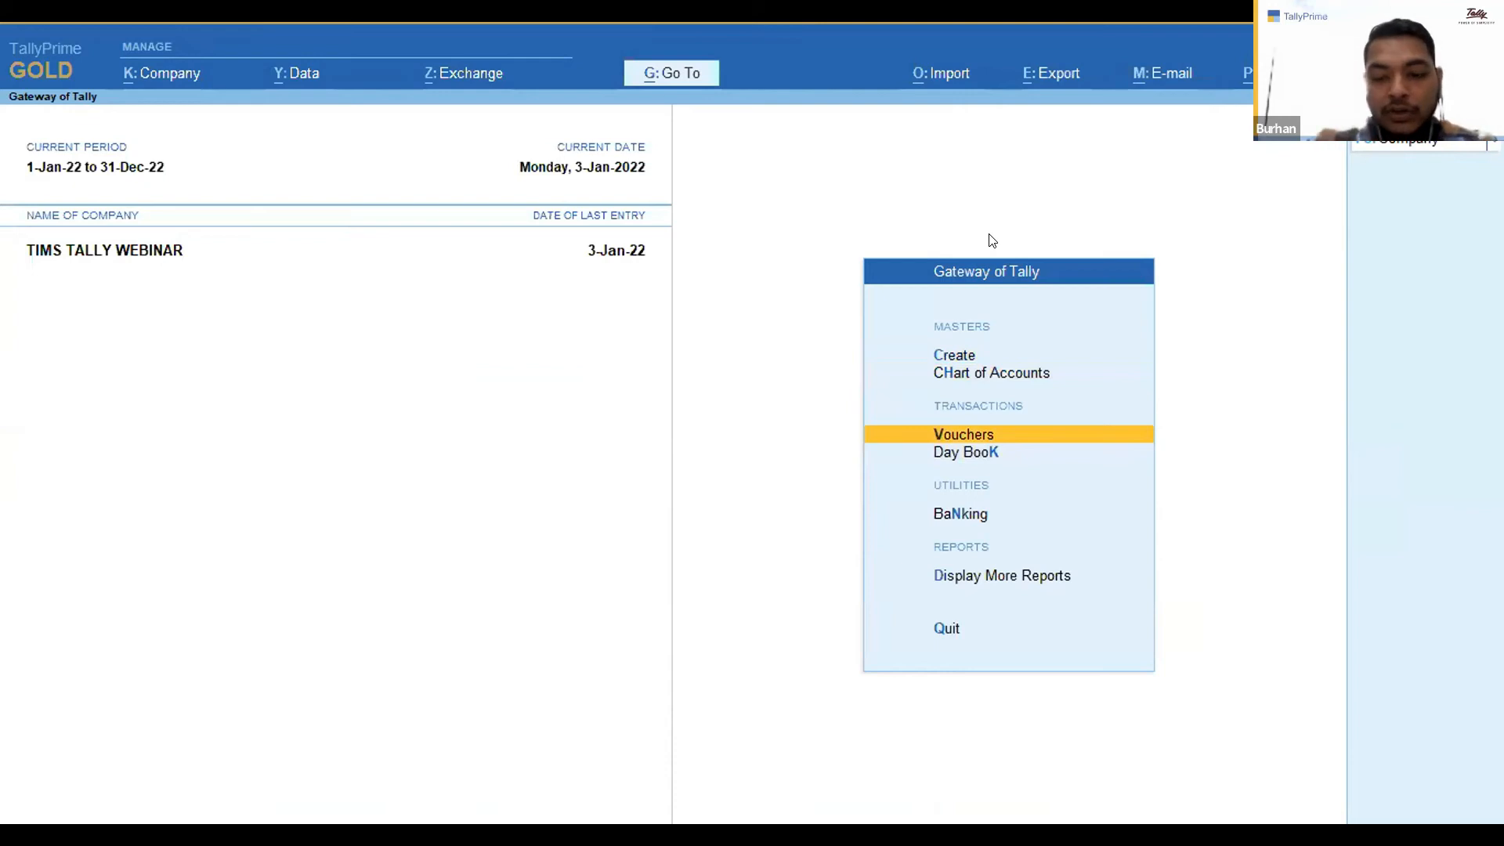
key(Return)
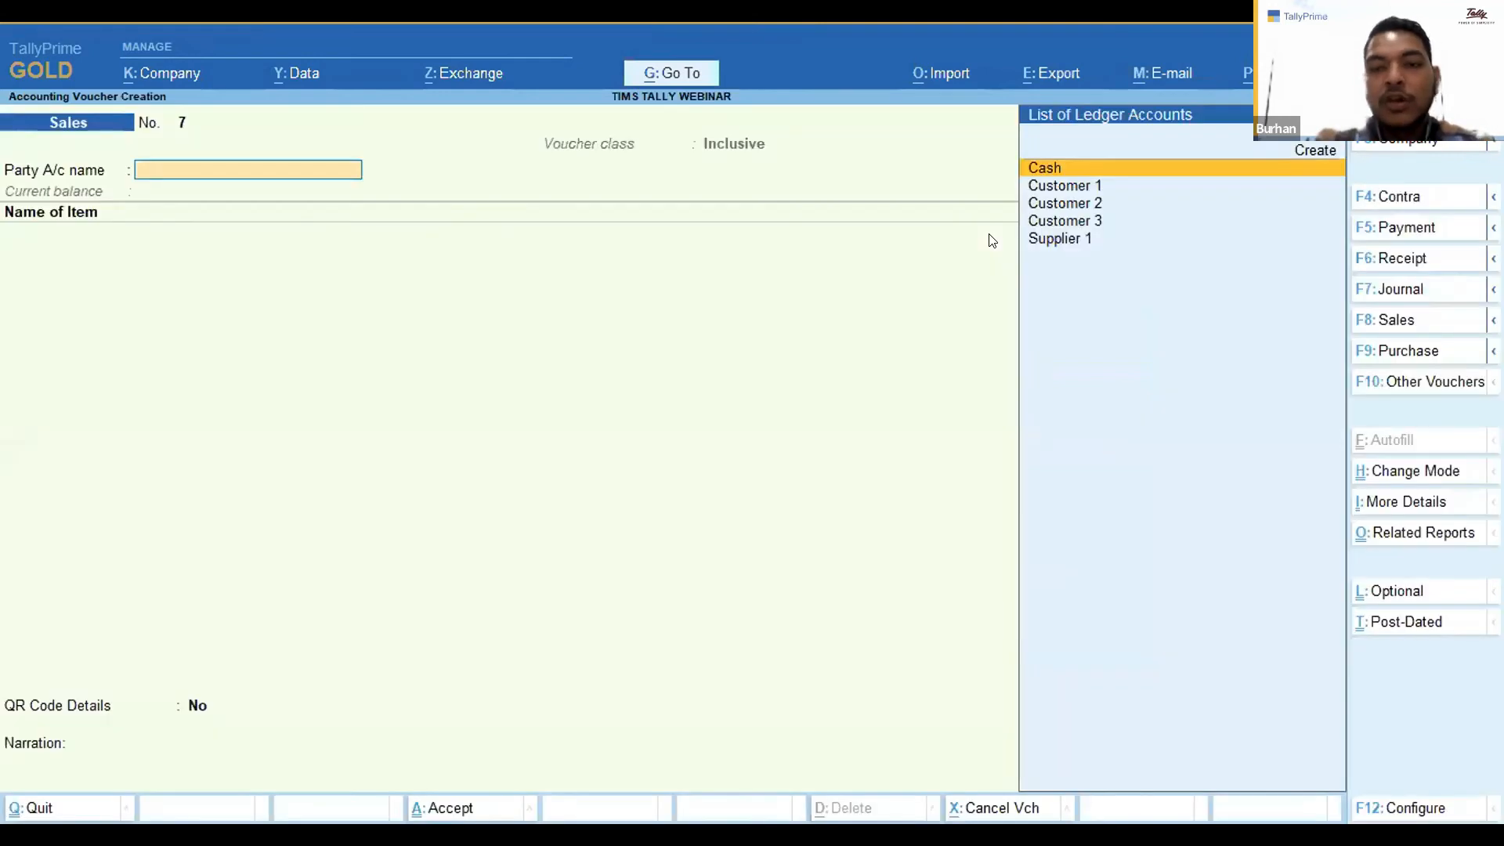
key(F2)
text(4.1)
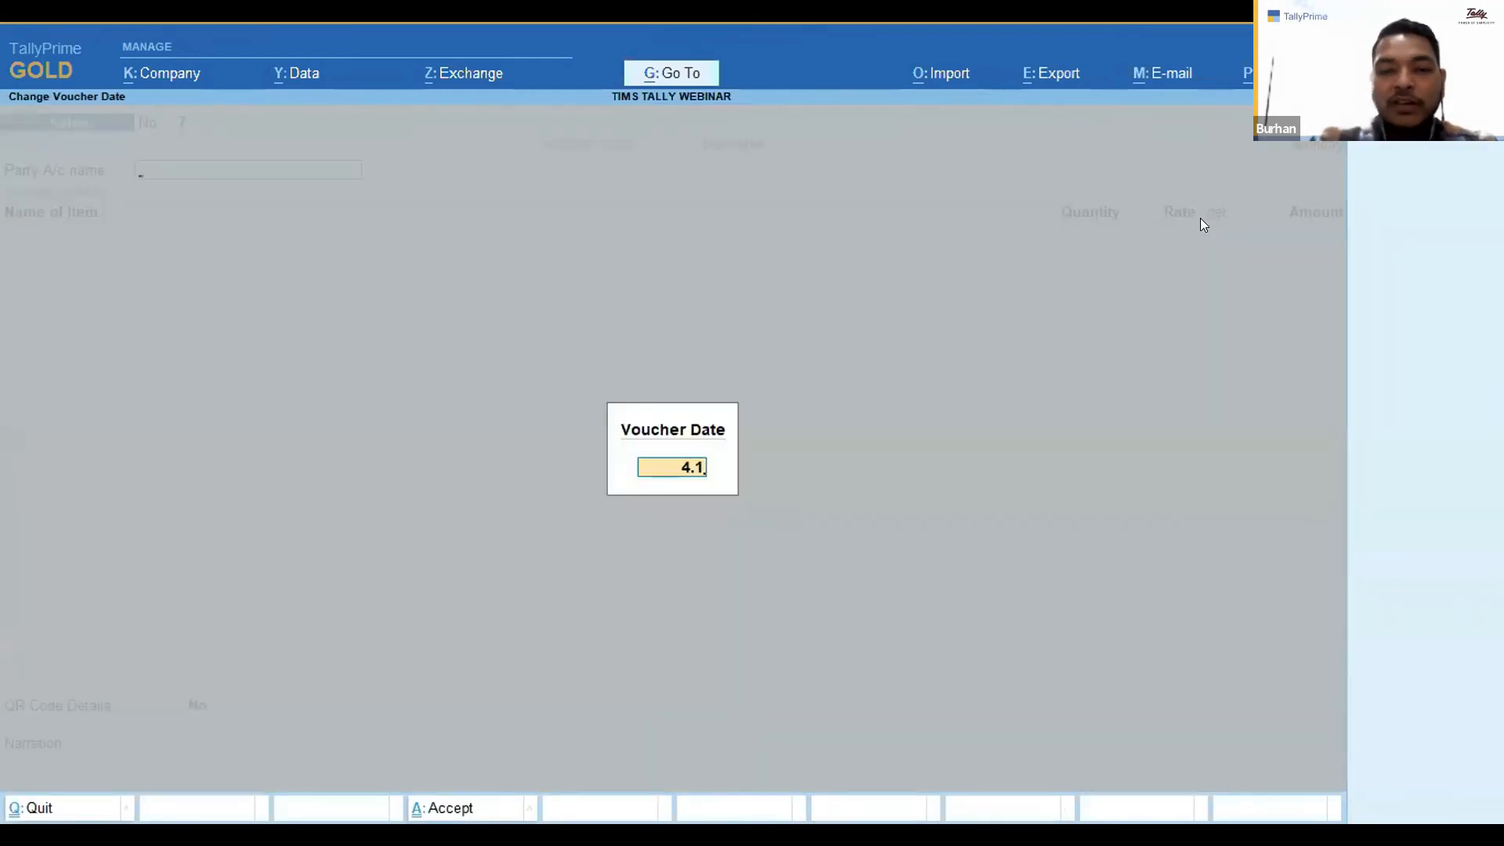
key(Return)
Select Customer 3 as the party and pass through the dispatch and party details with county Nairobi City.
key(Down)
key(Down)
click(1198, 220)
key(Return)
key(Return)
key(Return)
key(Return)
key(Return)
key(Return)
key(Return)
key(Return)
key(Return)
key(Return)
key(Return)
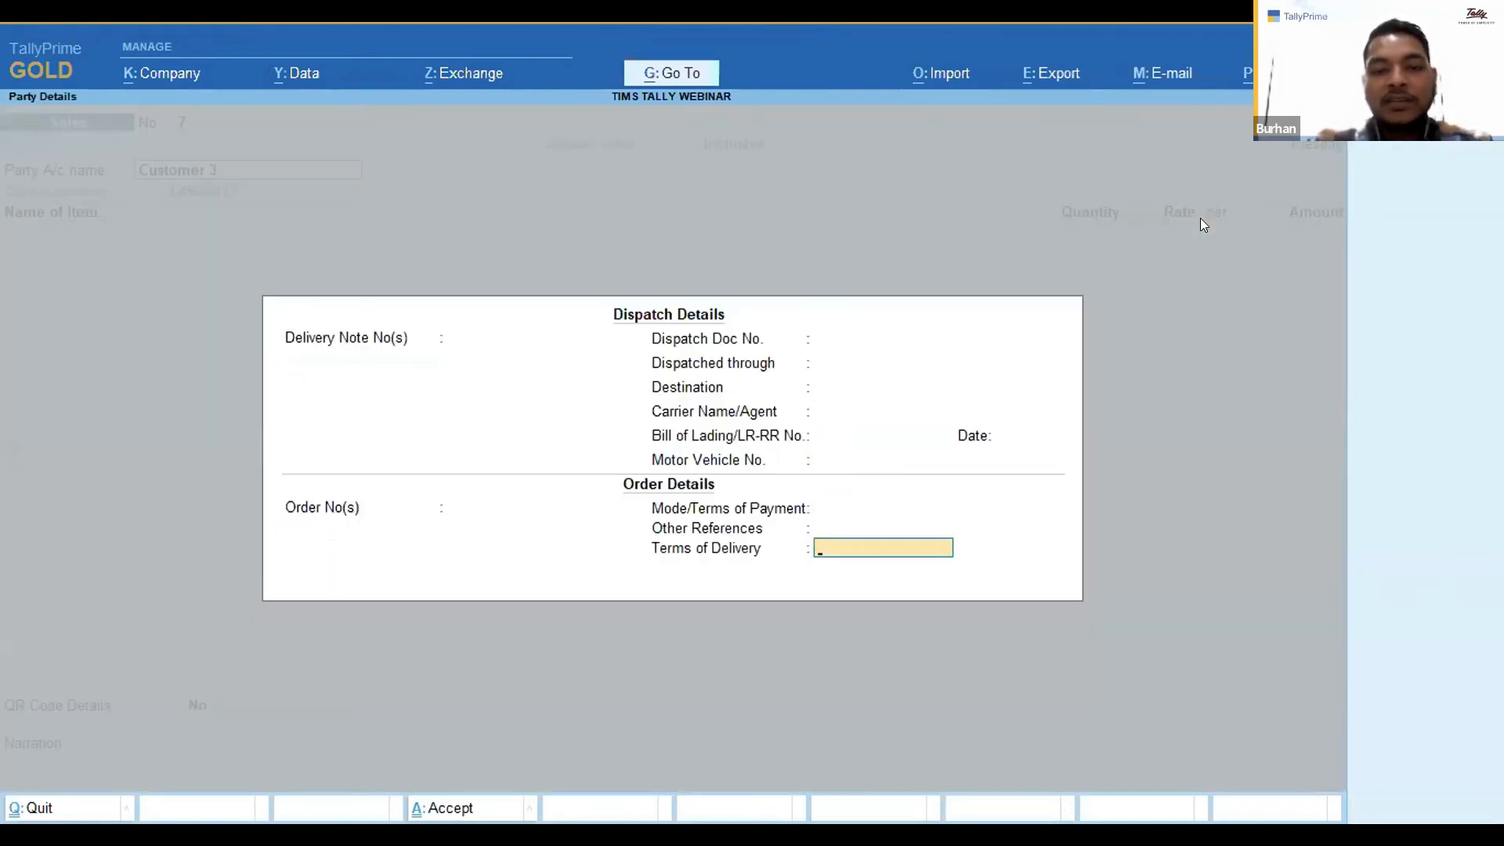
key(Return)
key(Return)
key(Return)
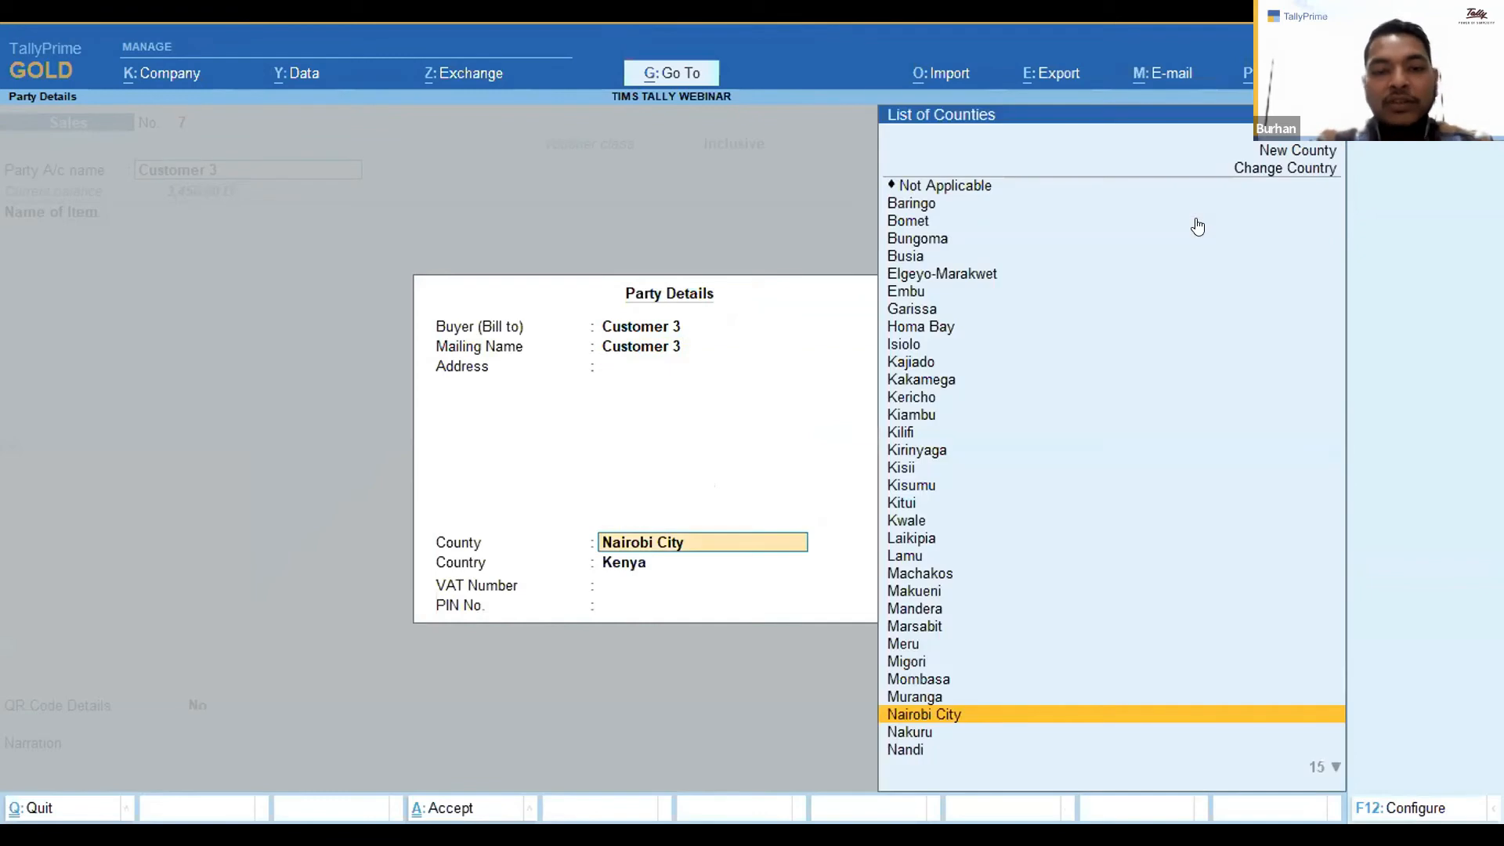
key(Return)
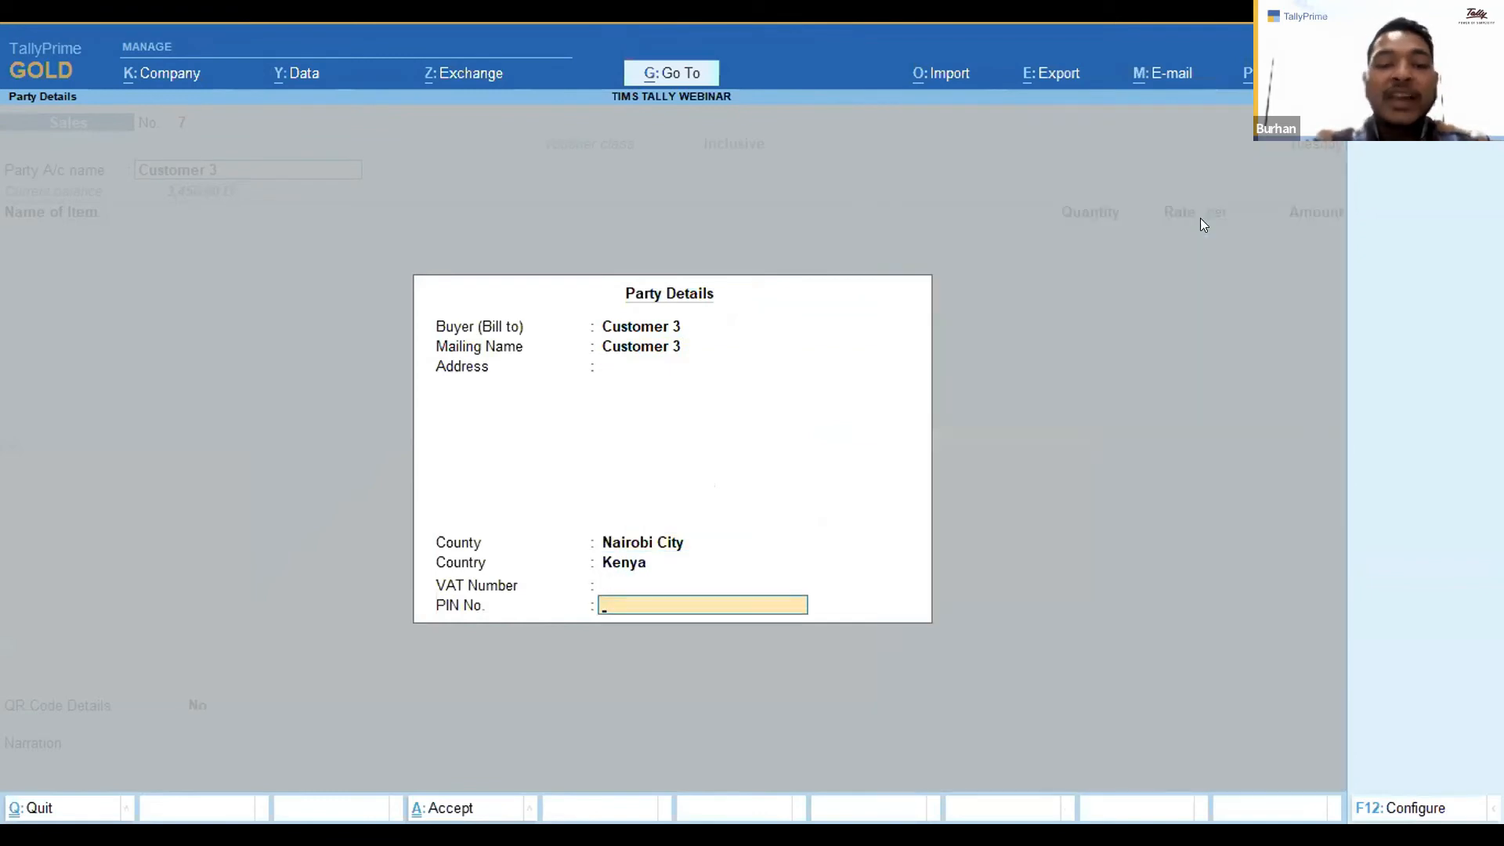
key(Return)
Add a Screw Driver line with quantity 10 at a rate of 150.00.
key(Down)
key(Down)
key(Down)
key(Down)
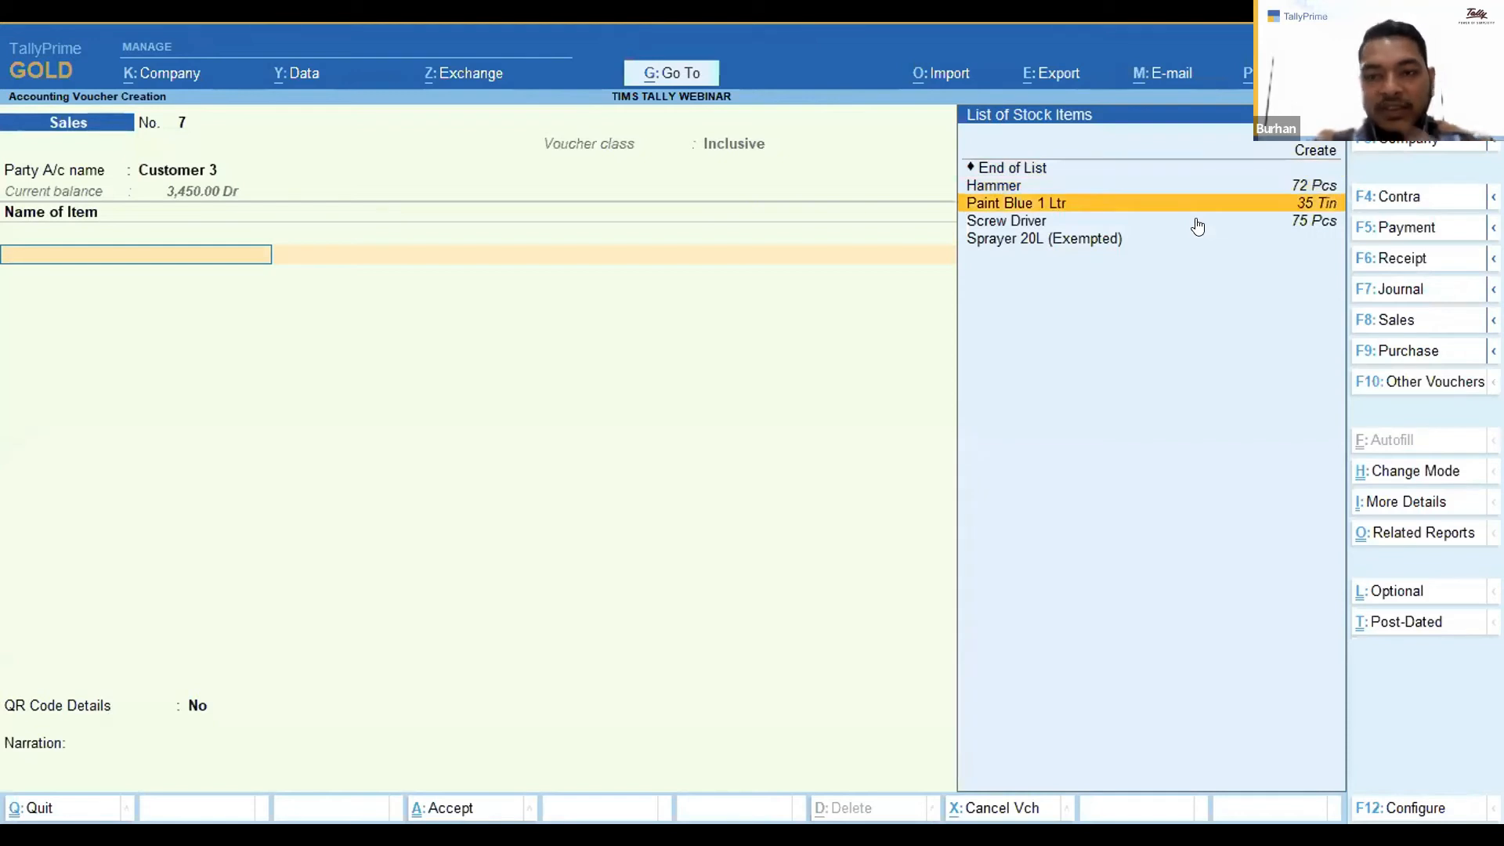
key(Down)
key(Return)
text(10)
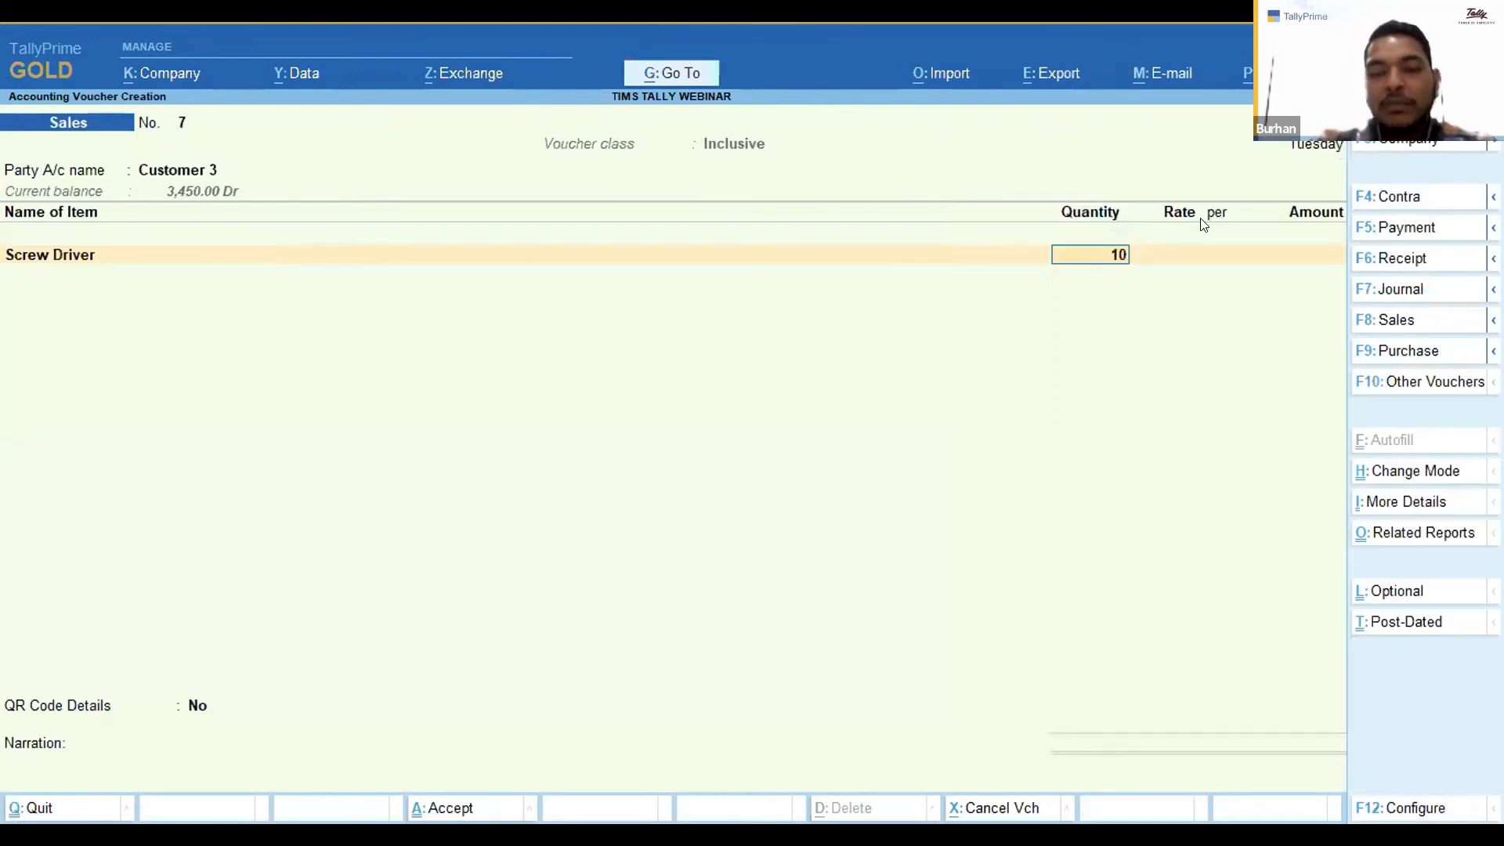
key(Return)
text(150)
key(Return)
key(Return)
Skip the narration, accept sales voucher 7, and leave voucher entry.
key(Return)
key(Return)
key(Return)
key(Return)
key(Return)
key(Return)
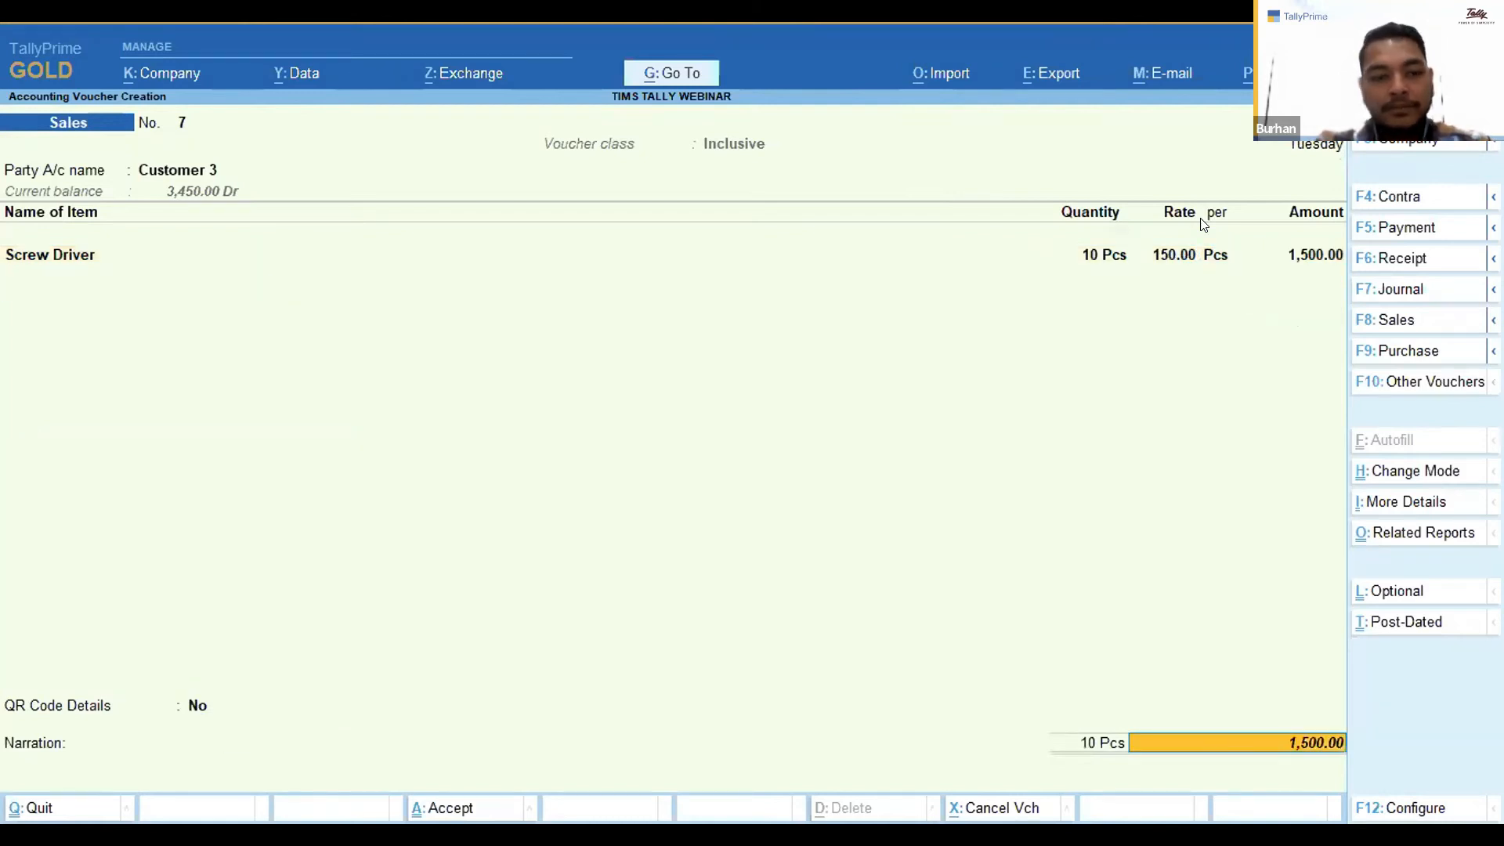
key(Return)
key(Return)
key(Return)
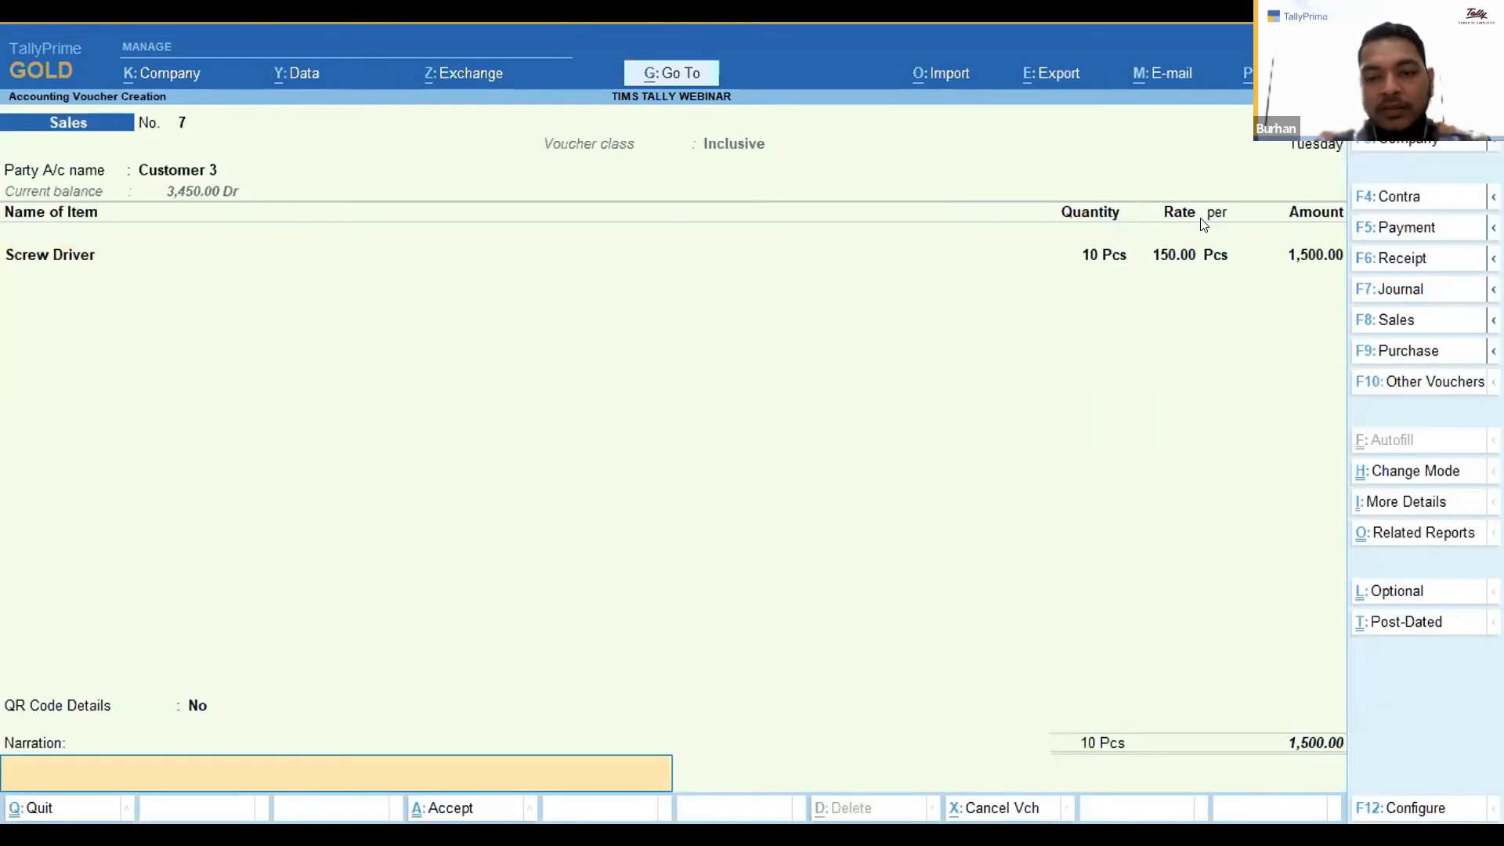
key(Return)
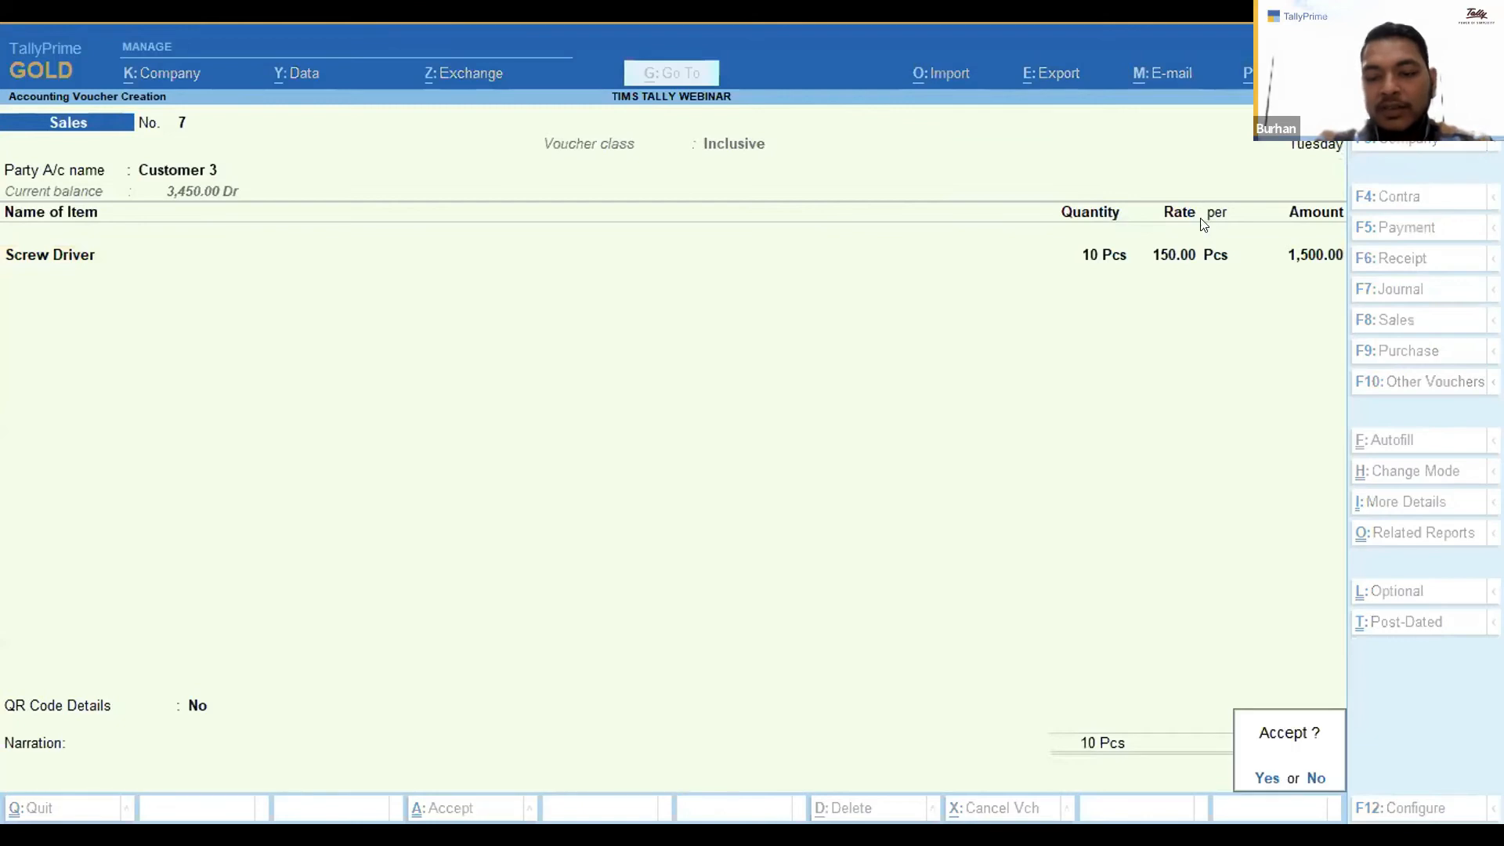
key(Return)
key(Escape)
Open voucher 7 from the Day Book and preview its printed invoice, then close the preview.
key(Down)
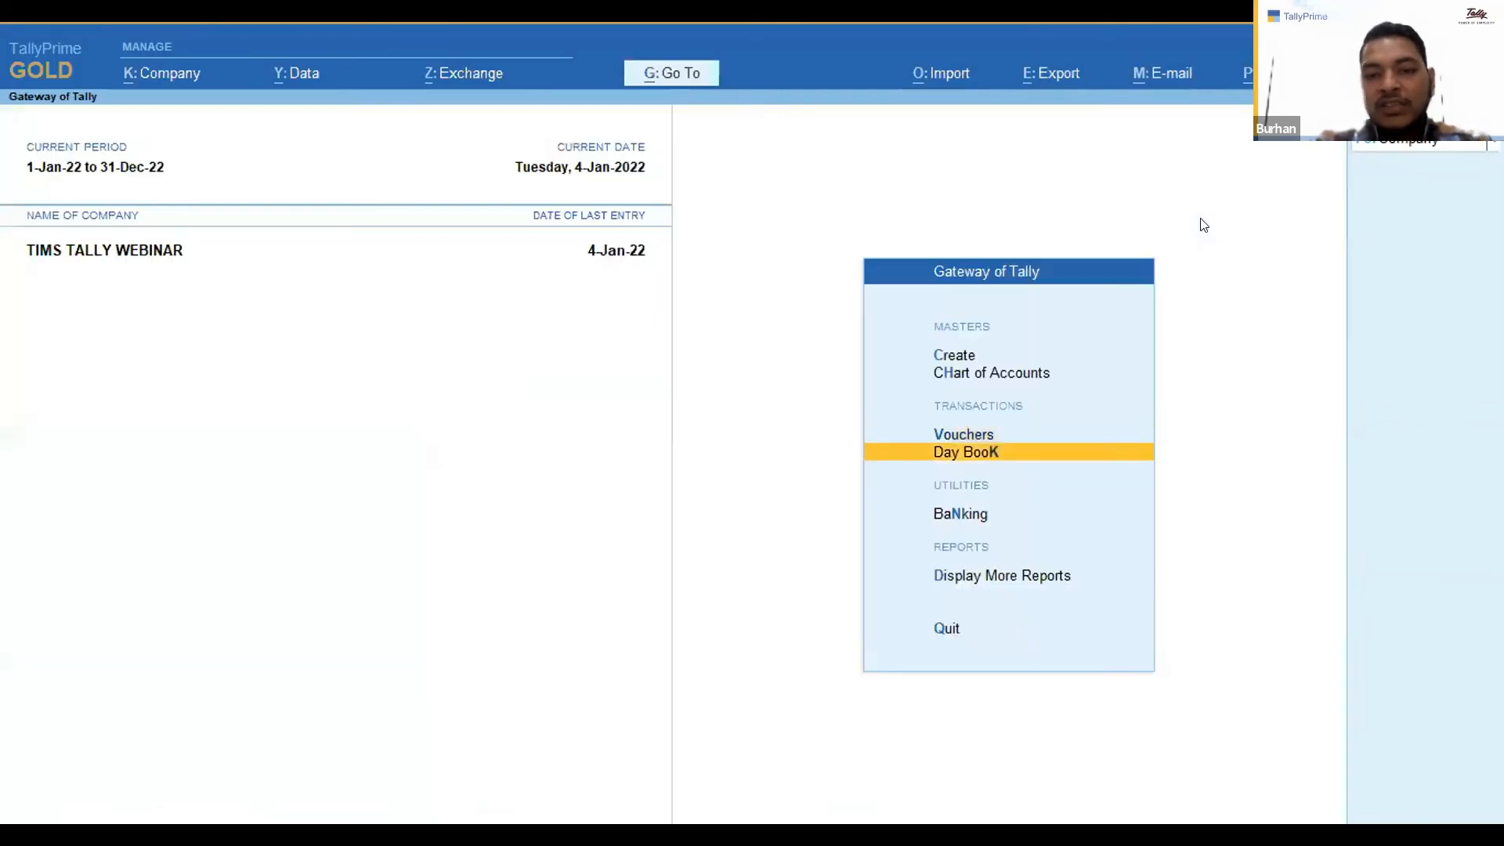
key(Return)
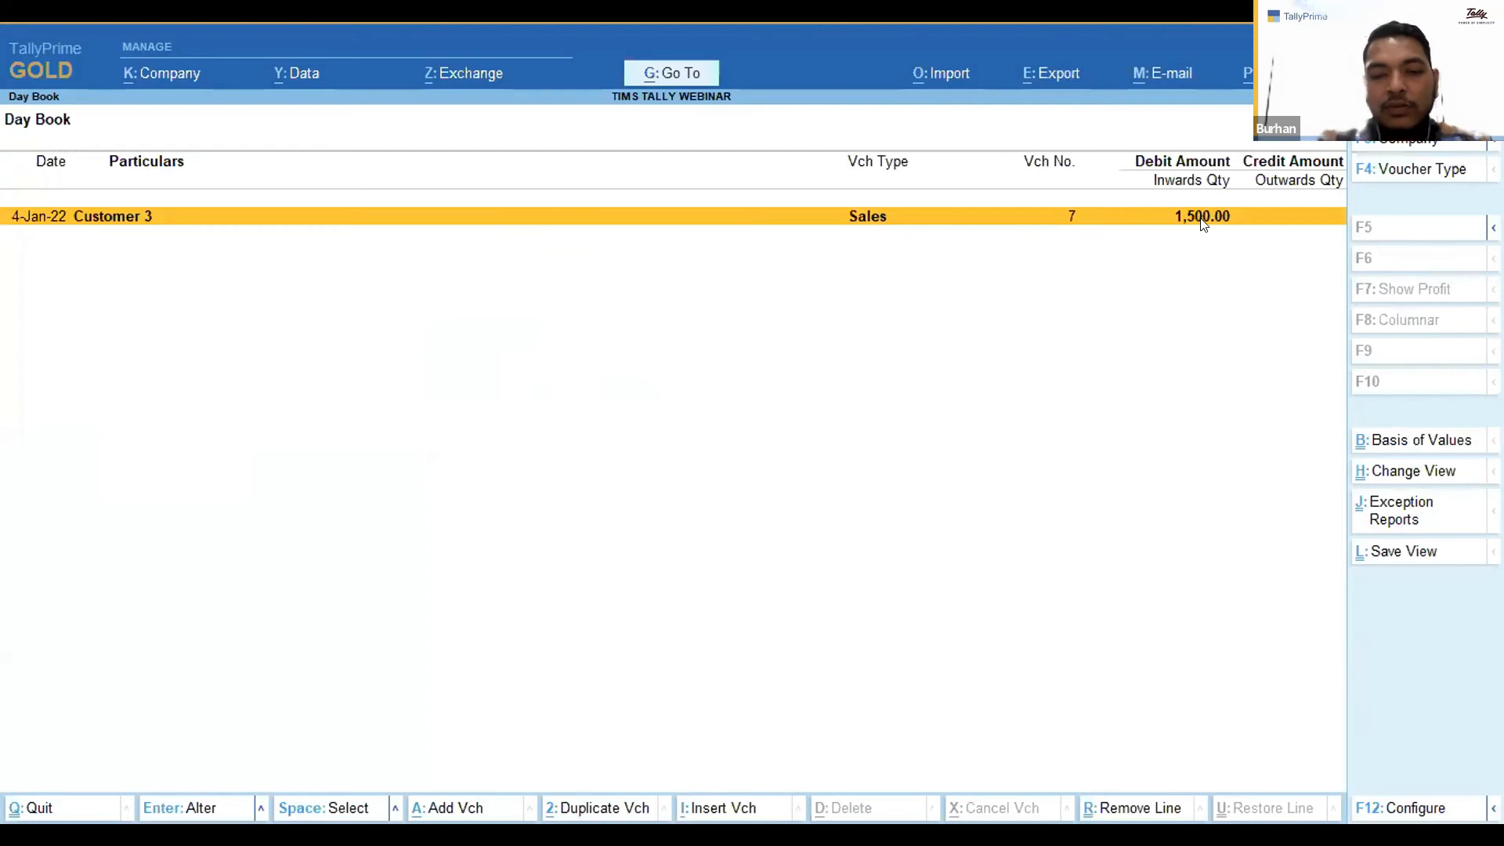
key(Return)
key(alt+p)
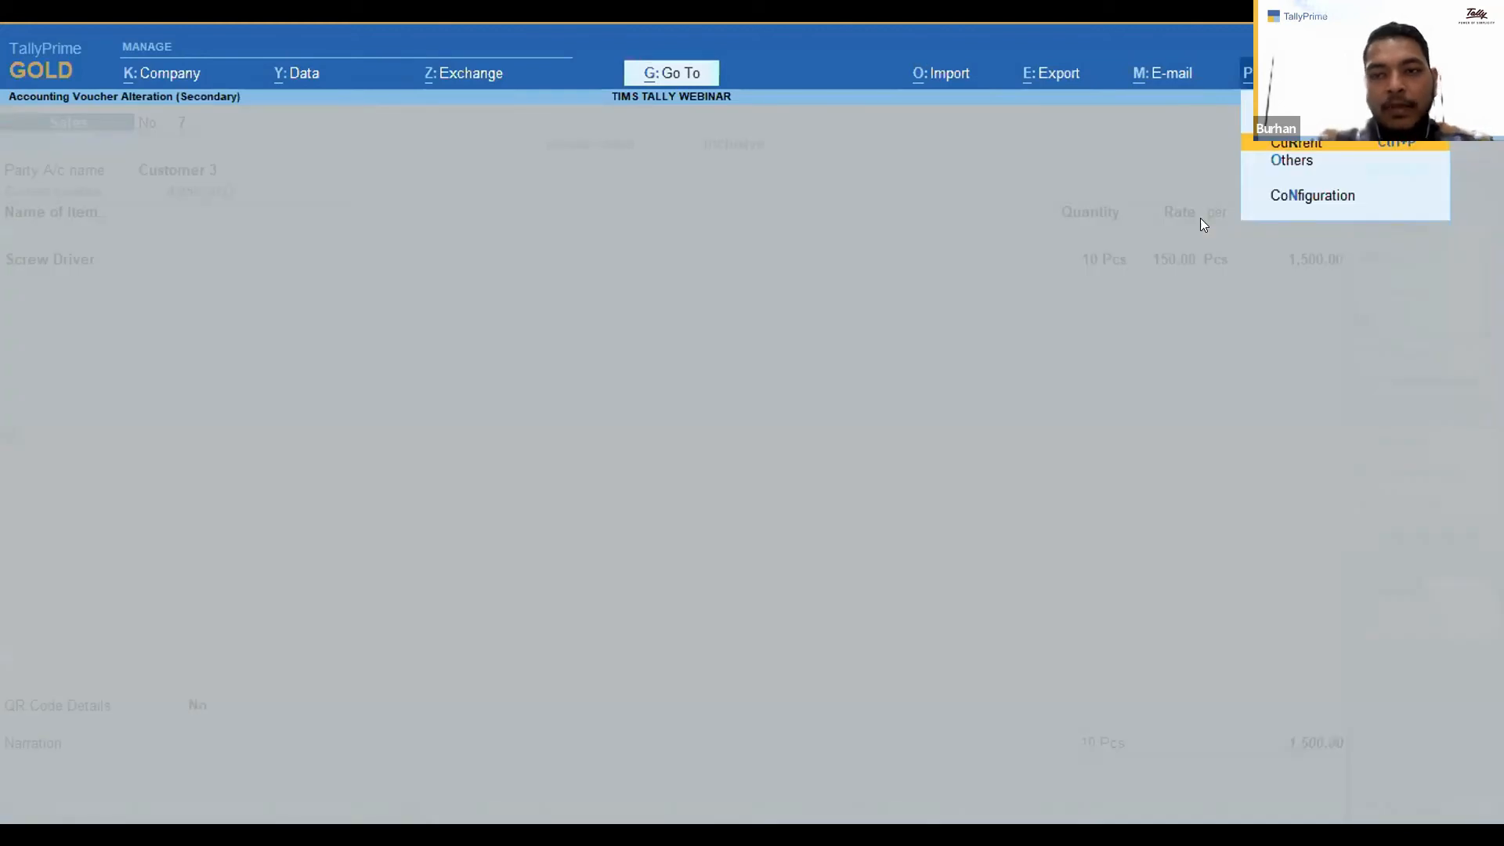
key(Return)
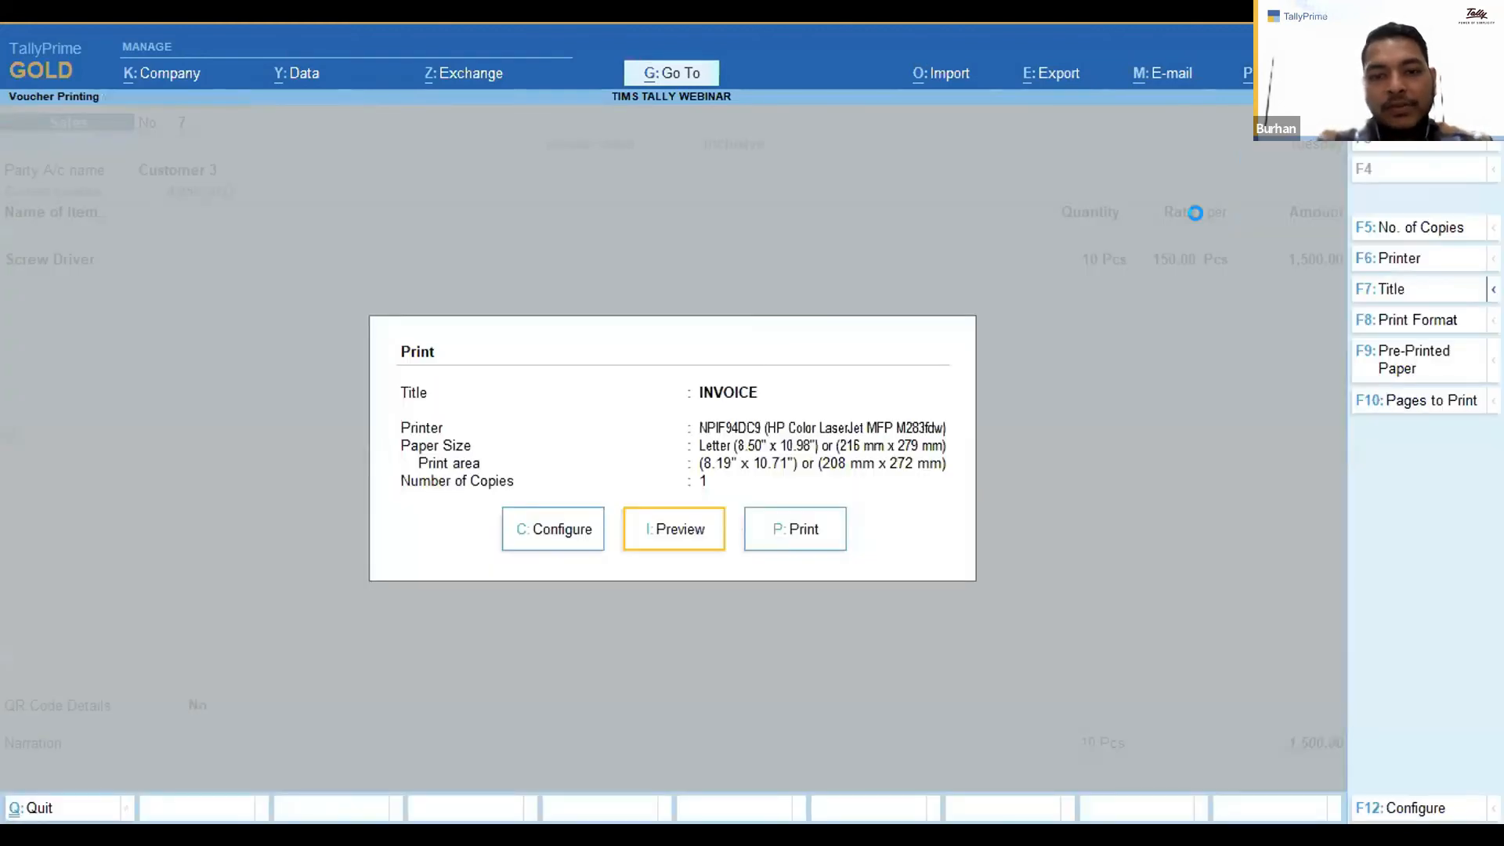
key(Return)
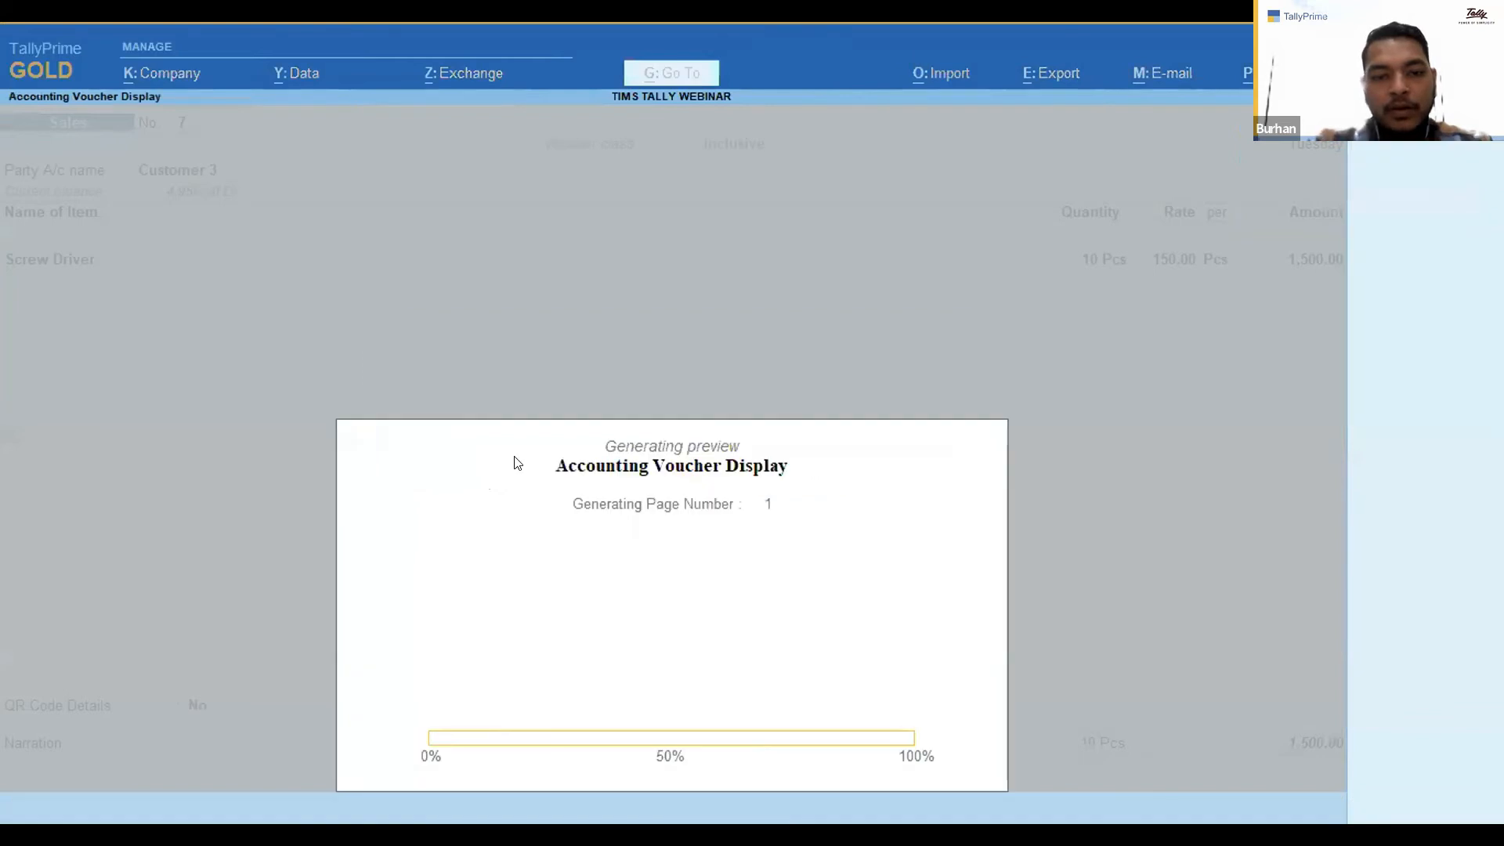
key(Return)
key(Down)
key(Down)
key(Down)
key(Down)
key(Down)
key(Down)
key(Down)
key(Down)
key(Down)
key(Down)
key(Down)
key(Down)
key(Down)
key(Down)
key(Down)
key(Down)
key(Down)
key(Down)
key(Down)
key(Down)
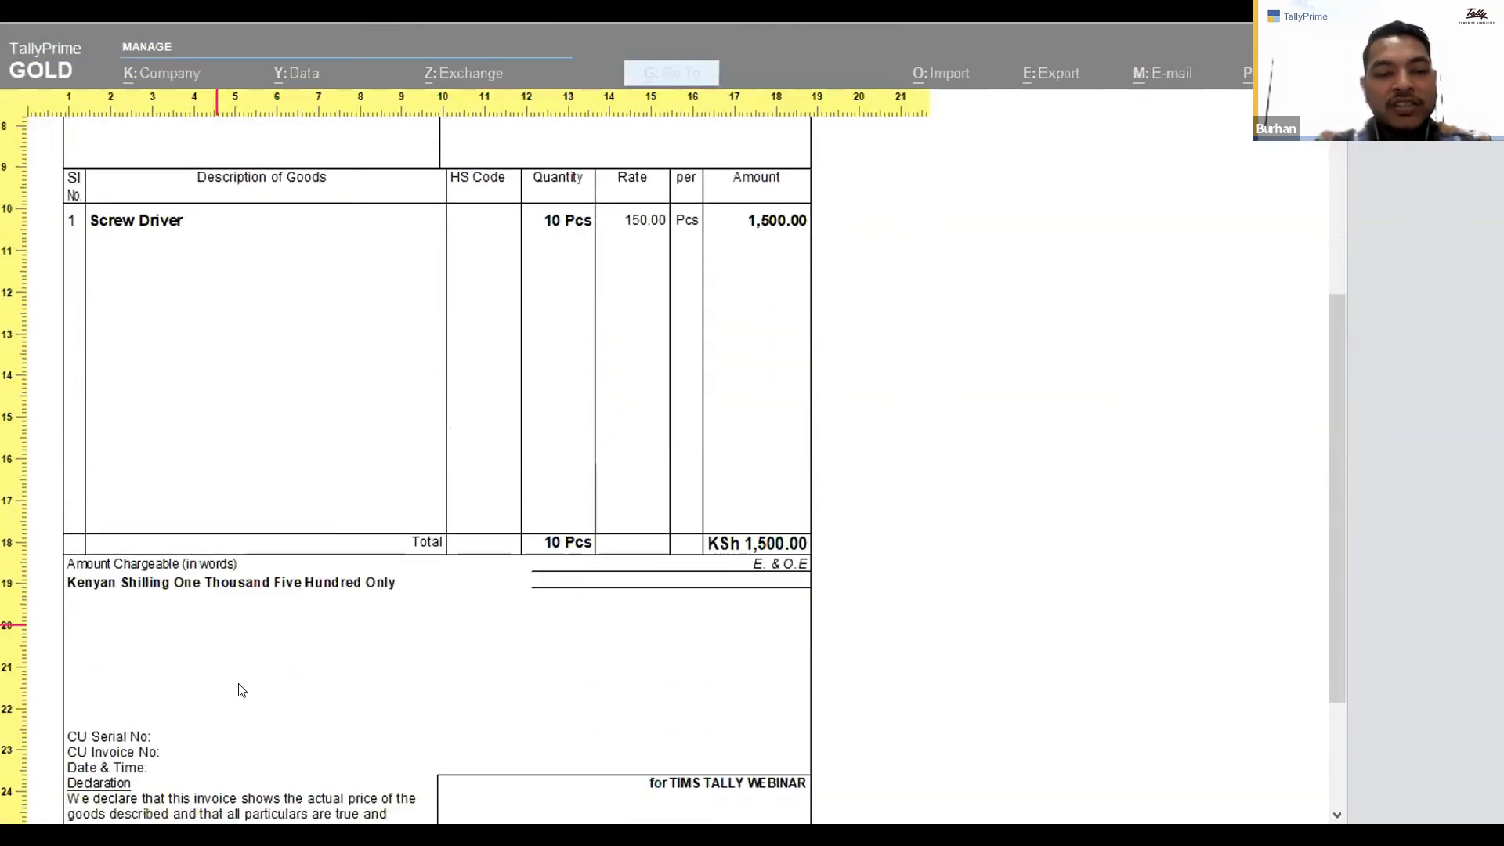
key(Return)
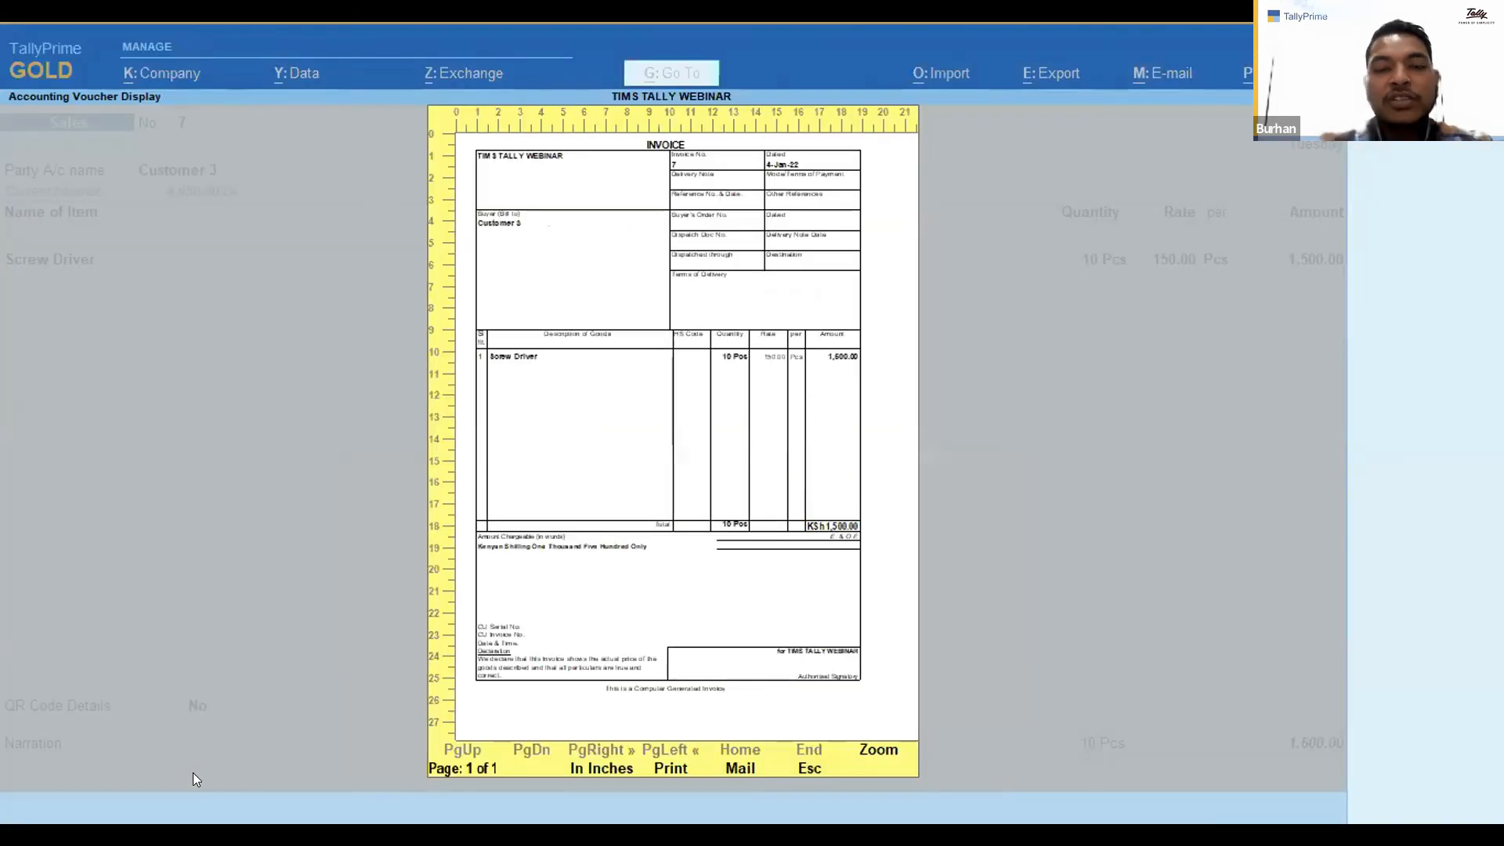
key(Escape)
key(Escape)
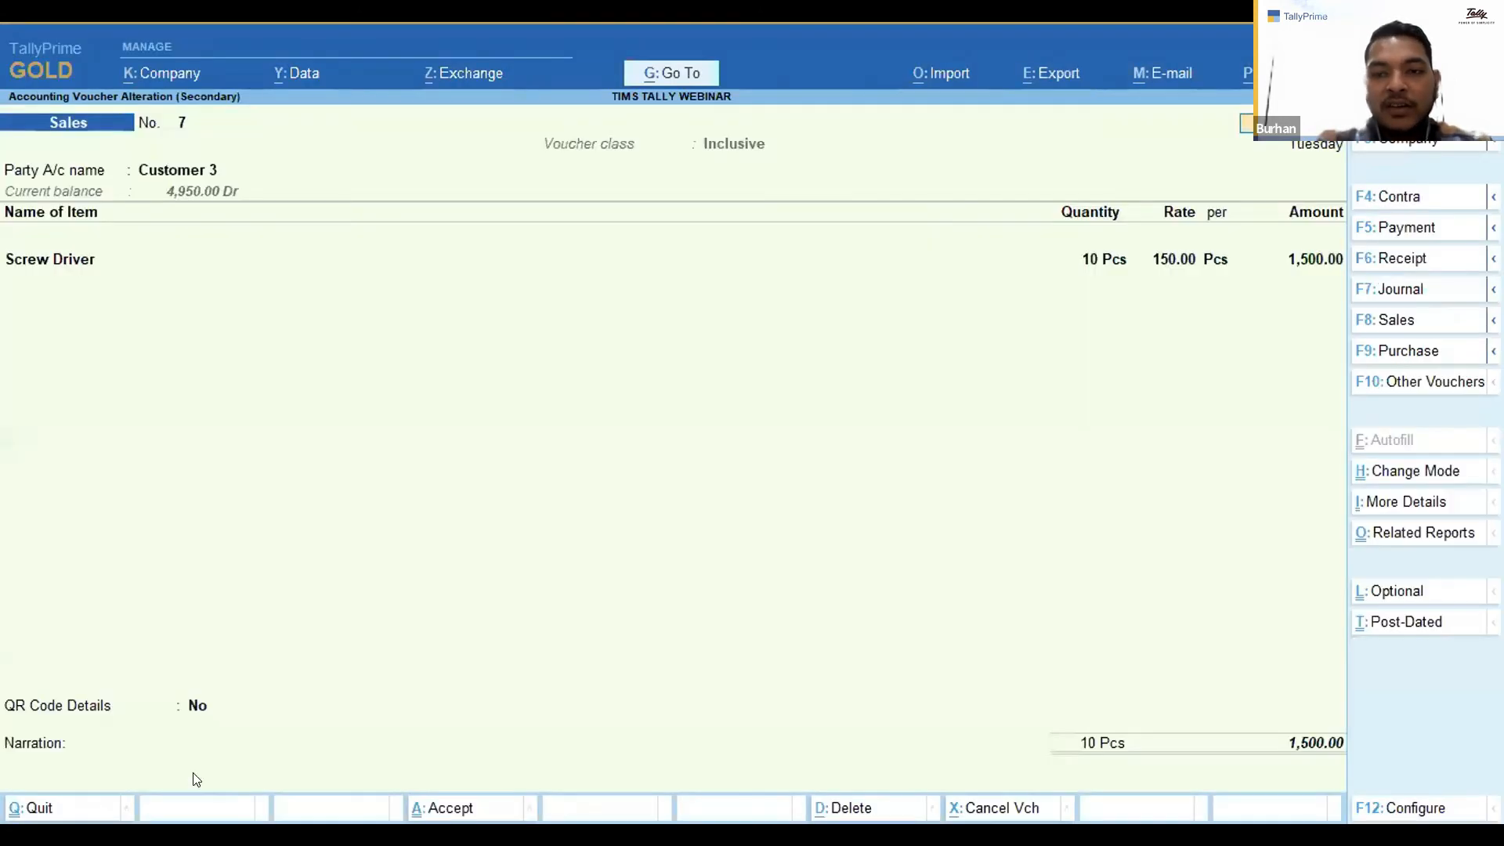
key(Escape)
key(Down)
key(Down)
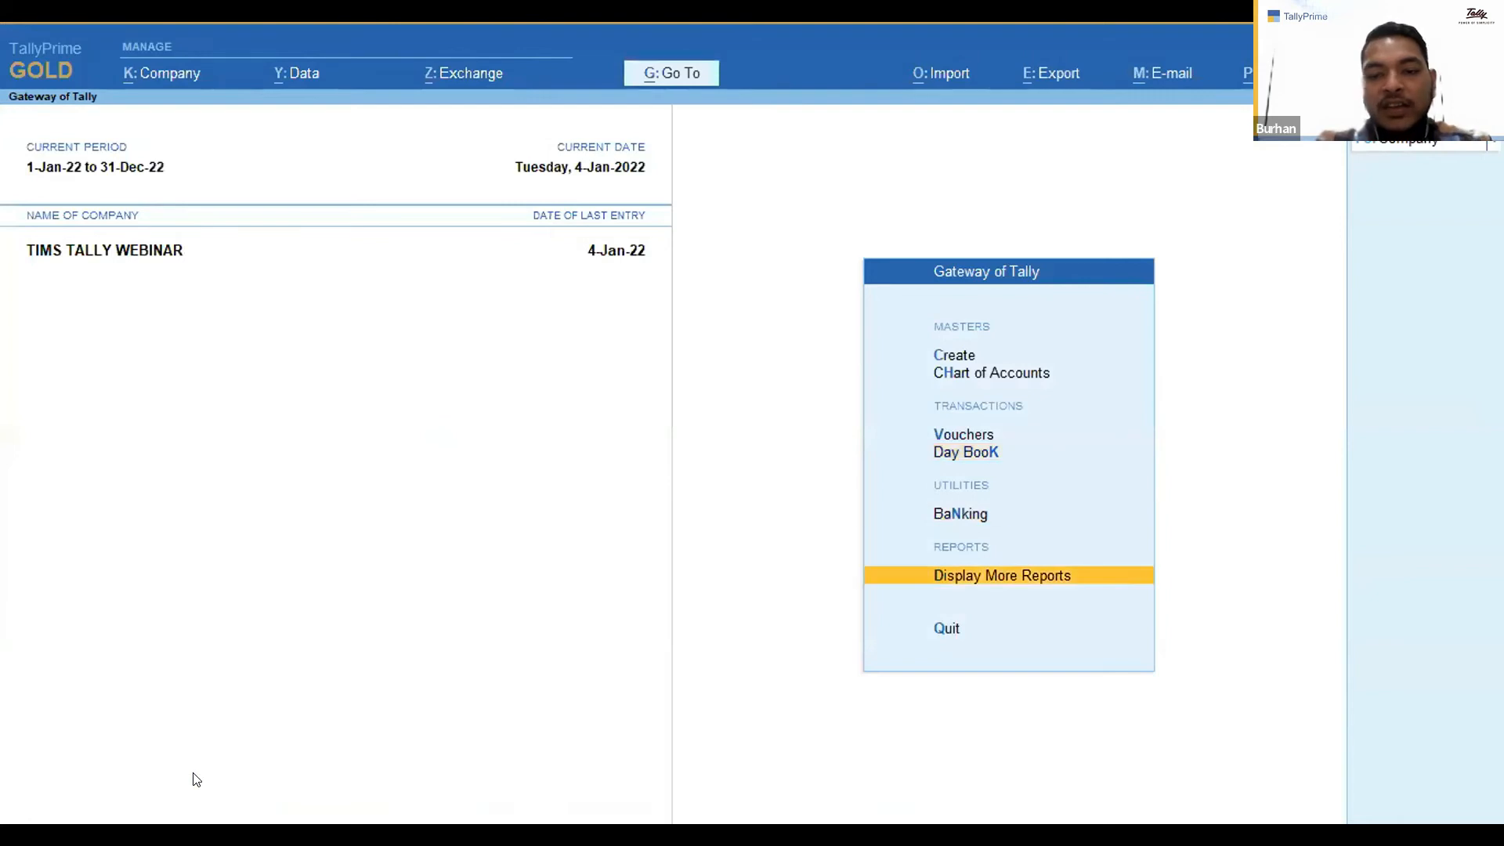
key(Up)
key(Up)
key(Up)
key(Up)
key(Down)
key(Down)
key(Down)
key(Down)
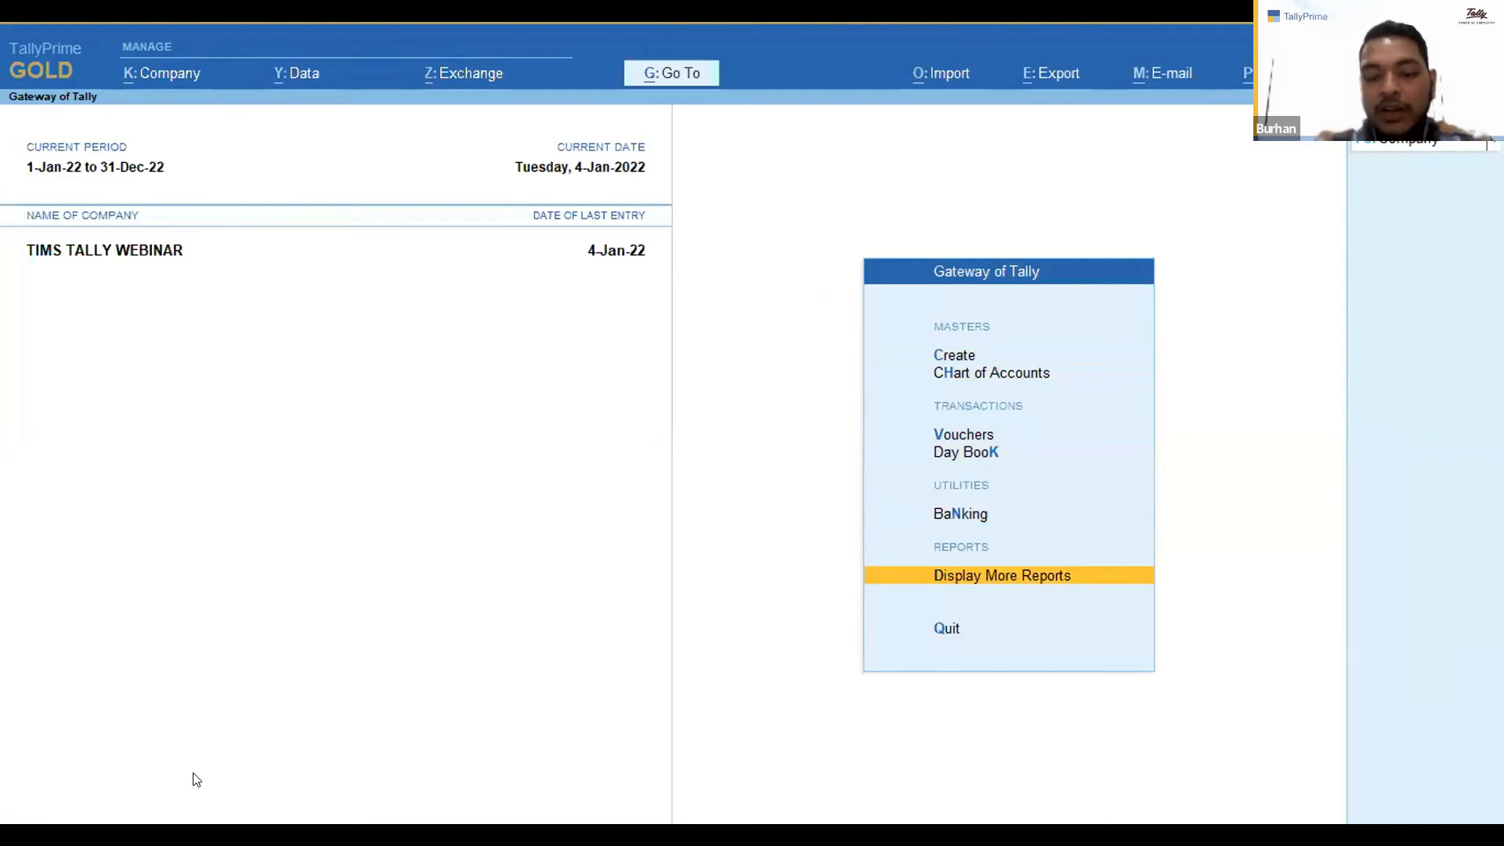
Change the company user to admin, entering the admin password.
key(alt+k)
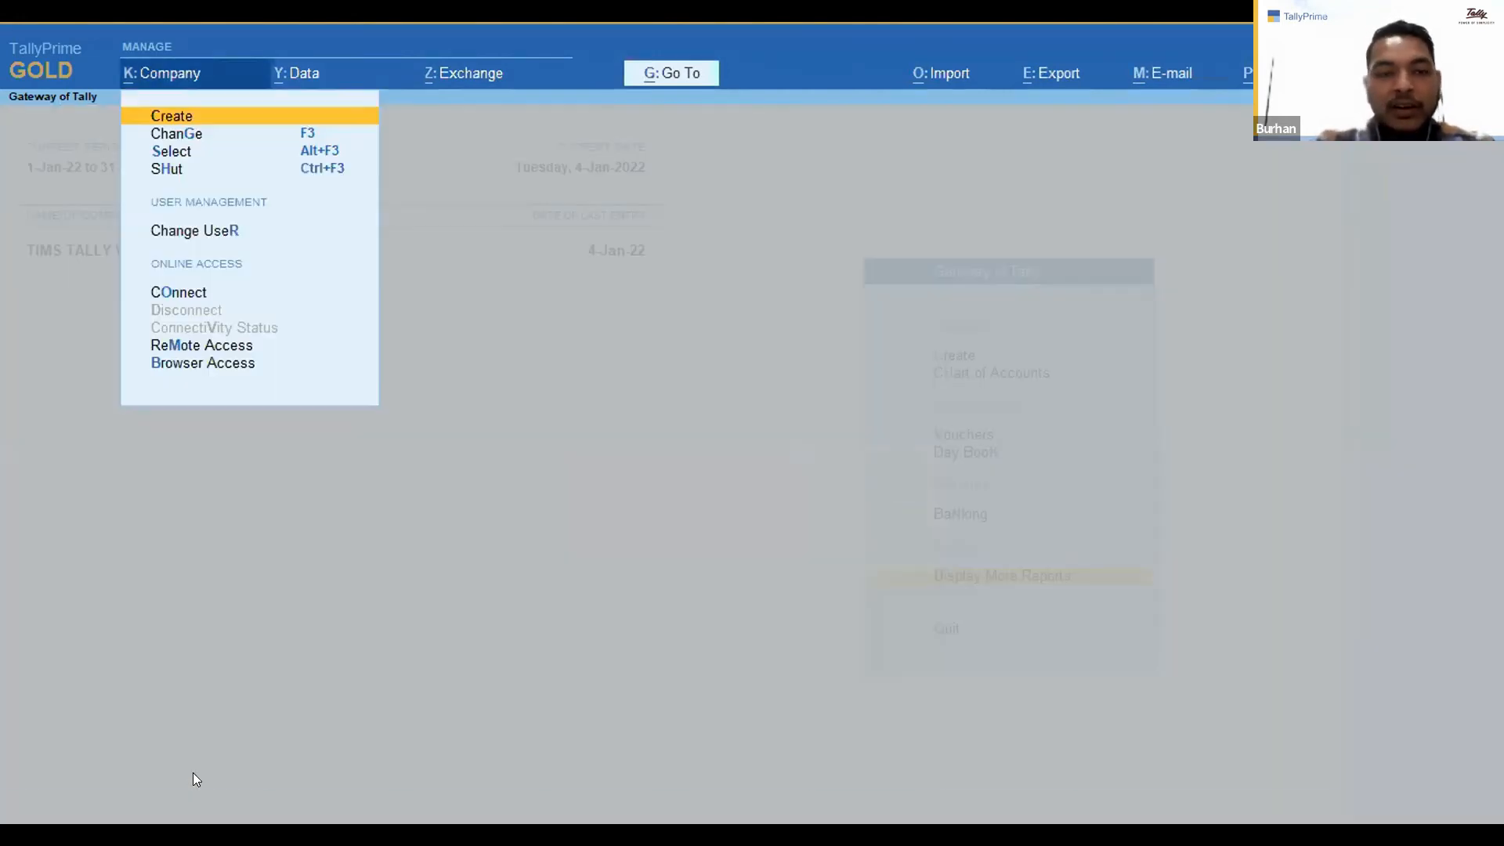
key(u)
key(Return)
text(admin)
key(Return)
text(admin)
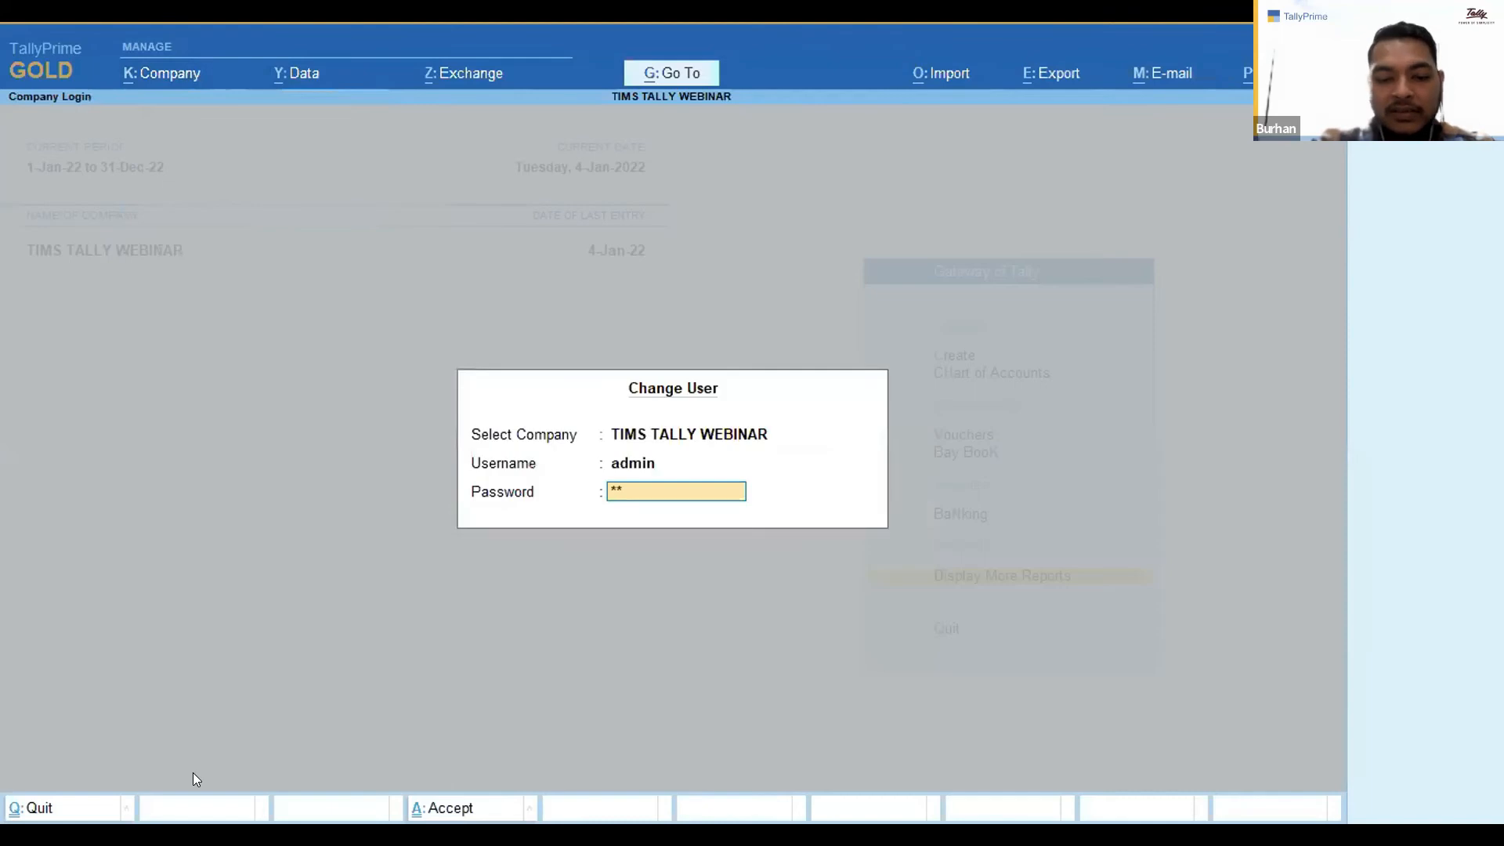
key(Return)
Open the Sales QR Code Report, open invoice 7 and check its QR status.
key(Down)
key(Return)
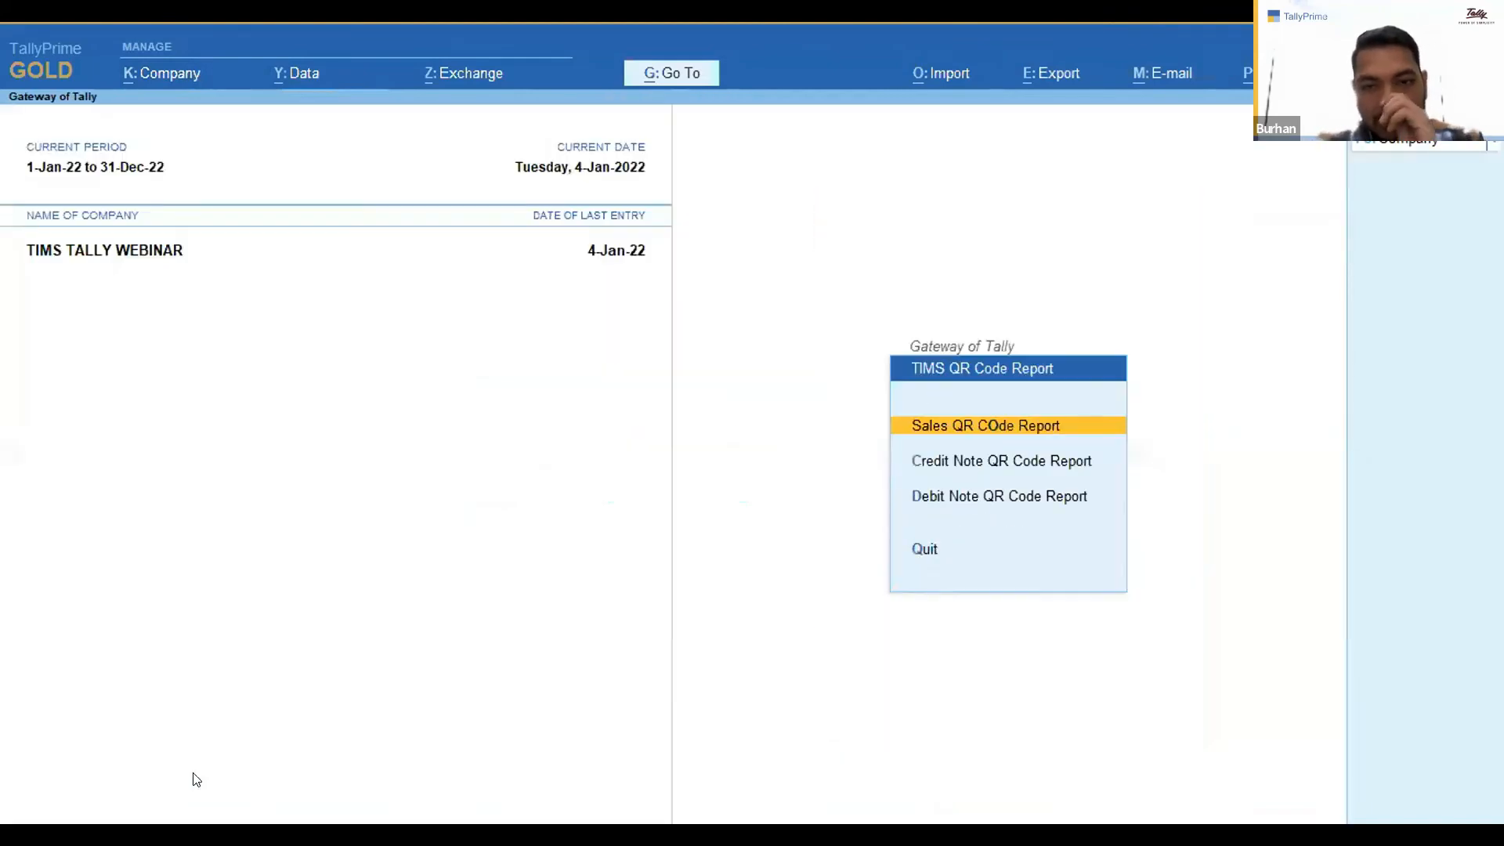
key(Return)
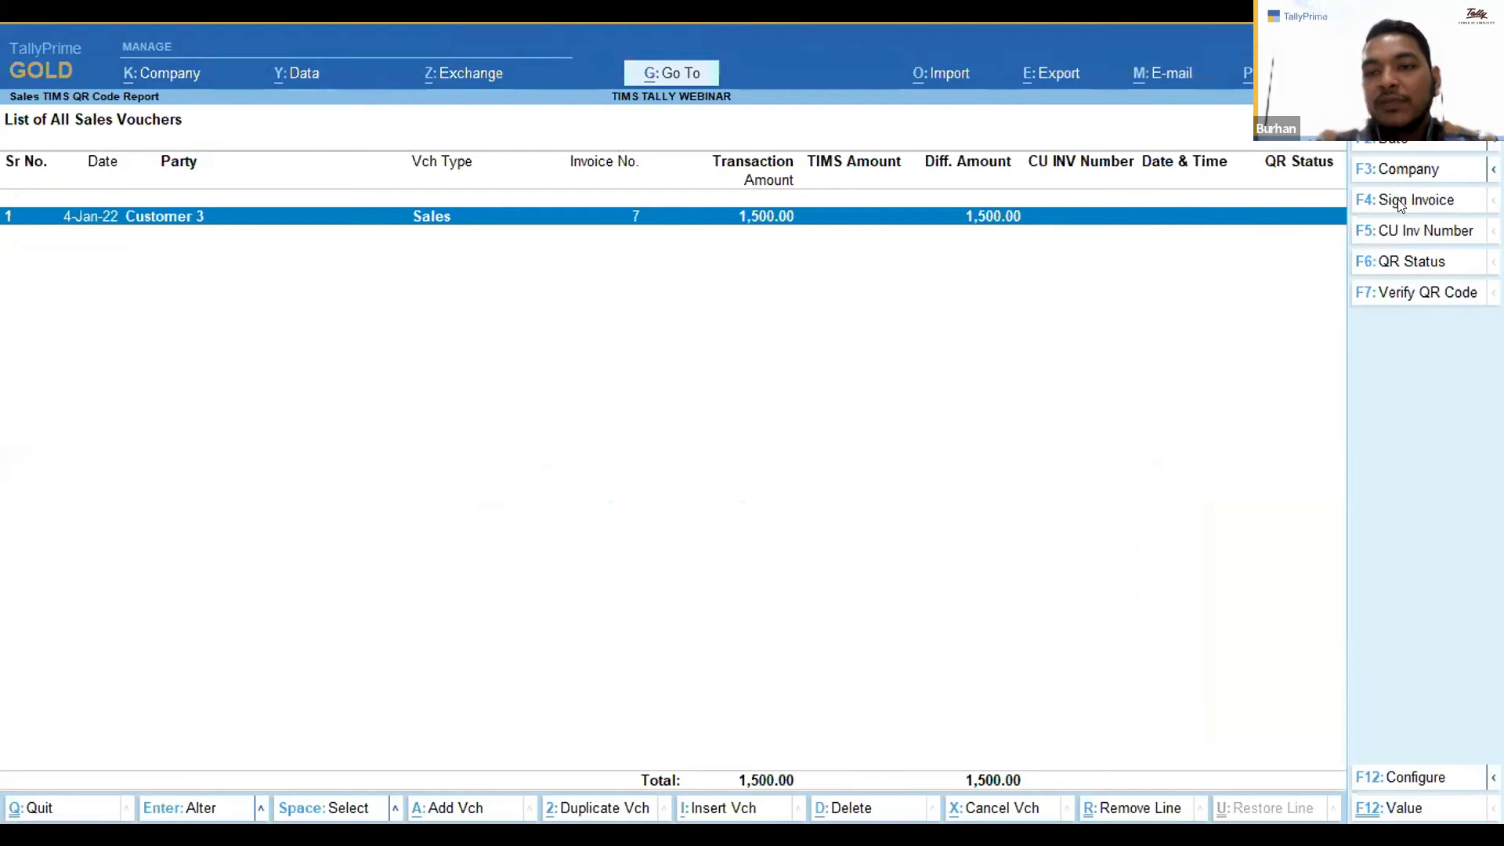
key(Return)
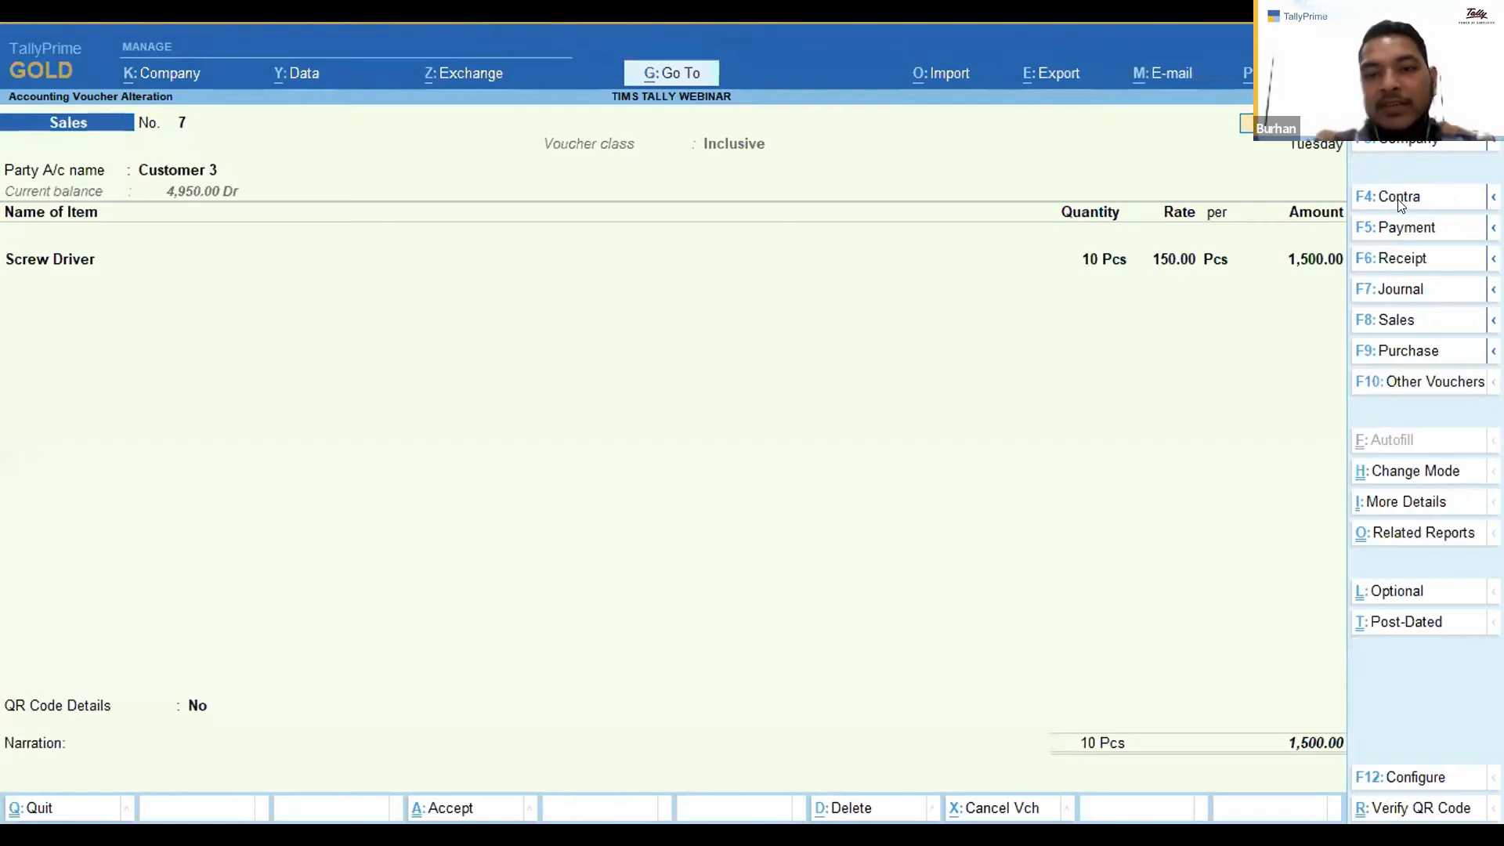
key(Escape)
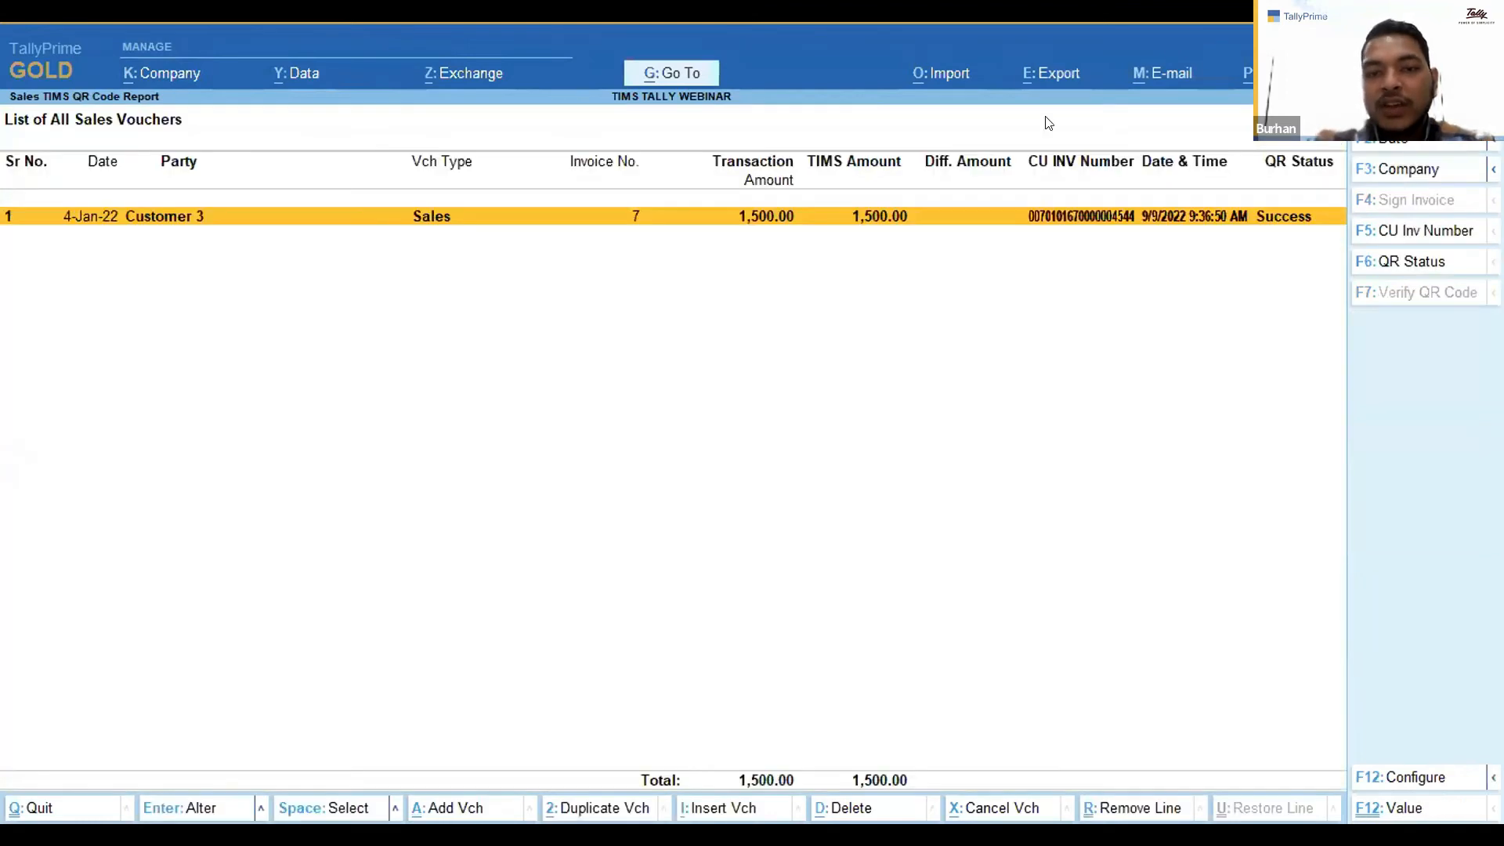
key(space)
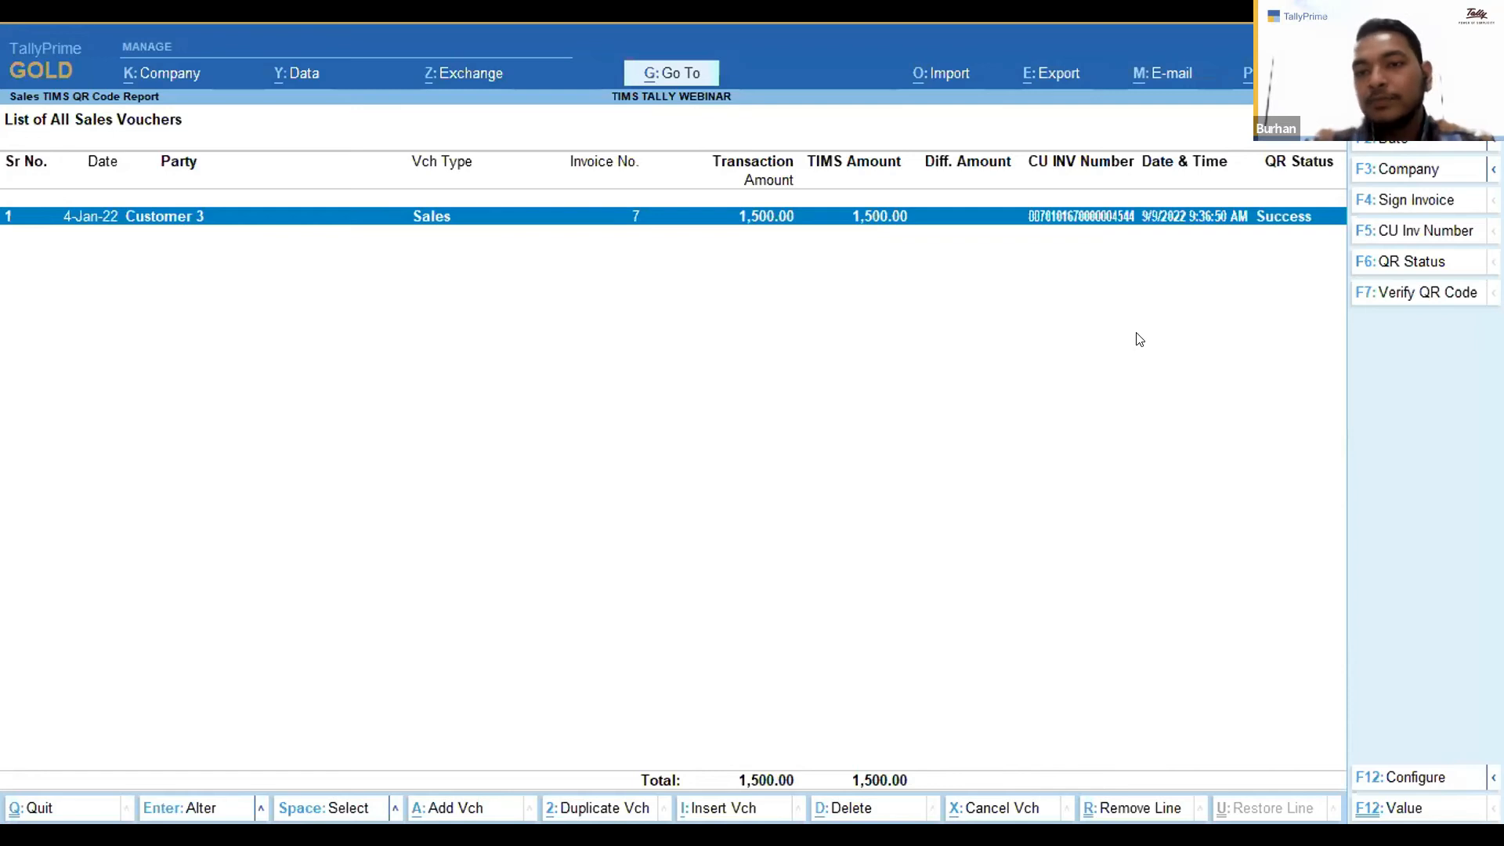
key(space)
key(Escape)
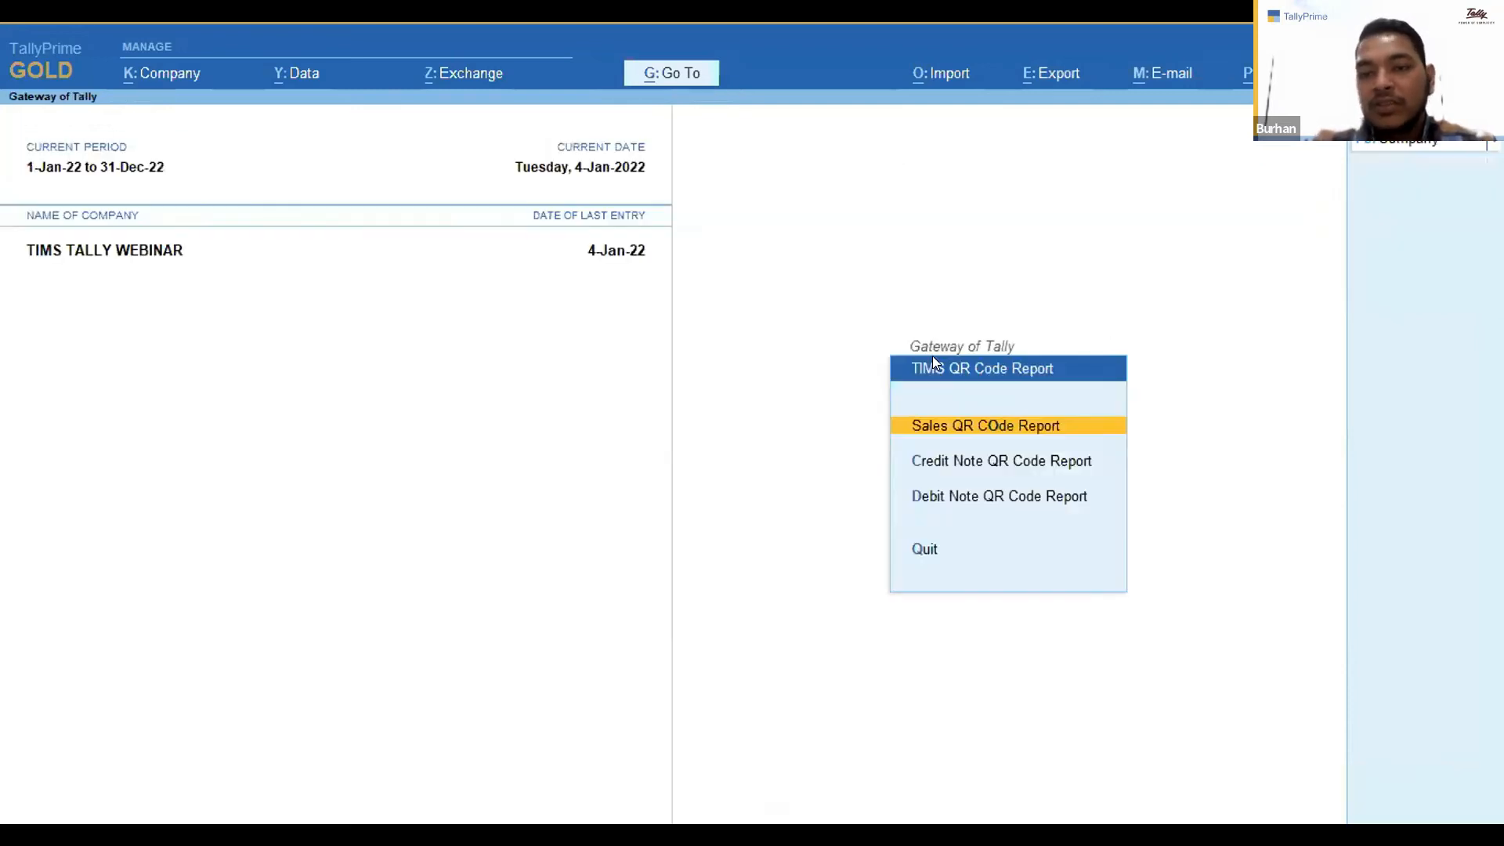
Open the Credit Note QR Code Report, change its period, and return to the Gateway.
key(Down)
key(Return)
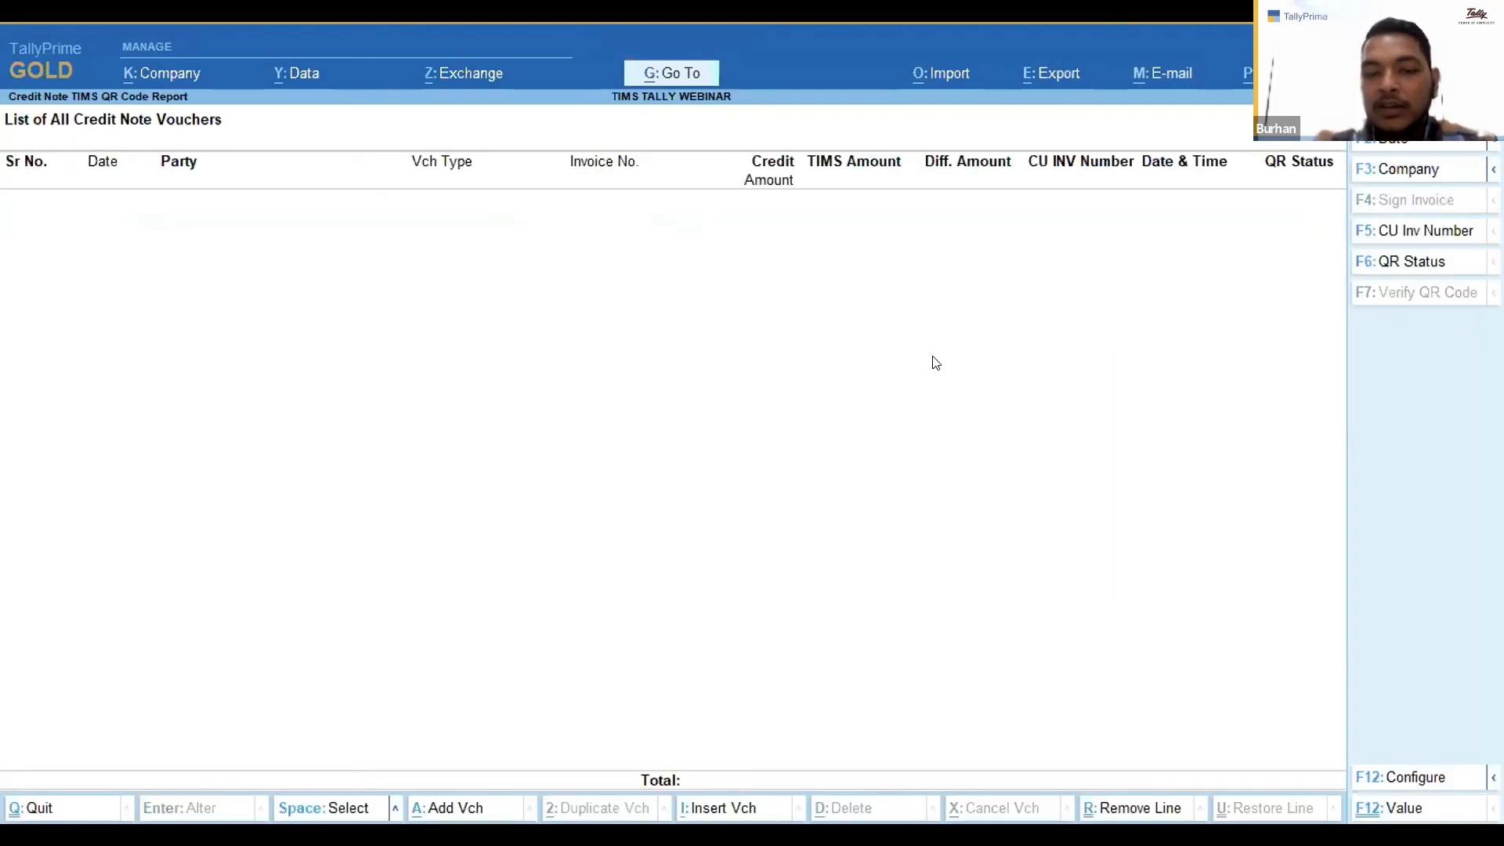
key(alt+F2)
key(Return)
key(Return)
key(Down)
key(Up)
key(Down)
key(space)
key(space)
key(Escape)
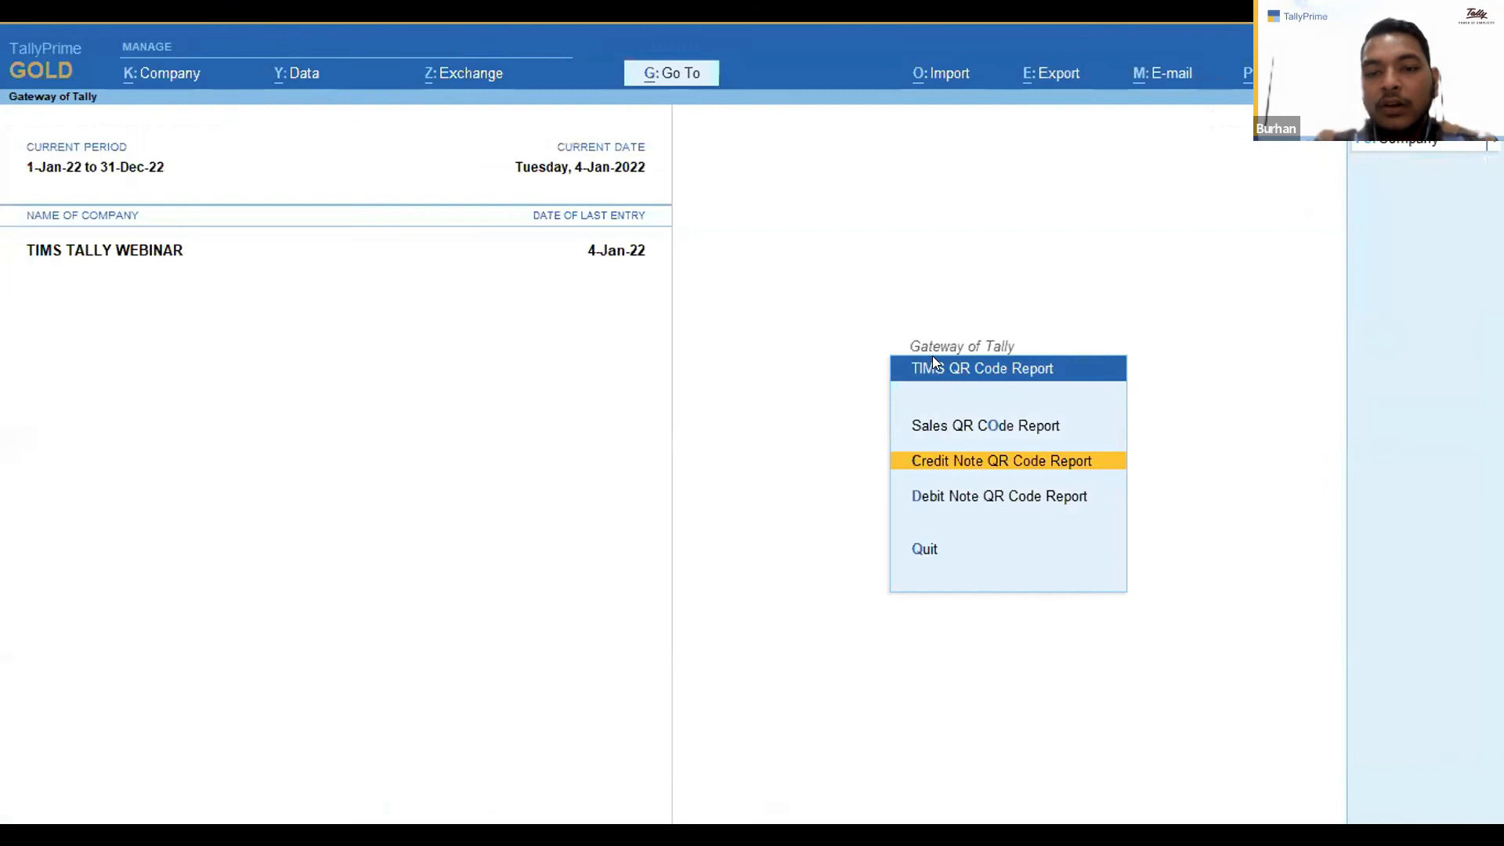
key(Escape)
key(Up)
key(Up)
key(Up)
key(Up)
key(Up)
key(Up)
key(Up)
key(Up)
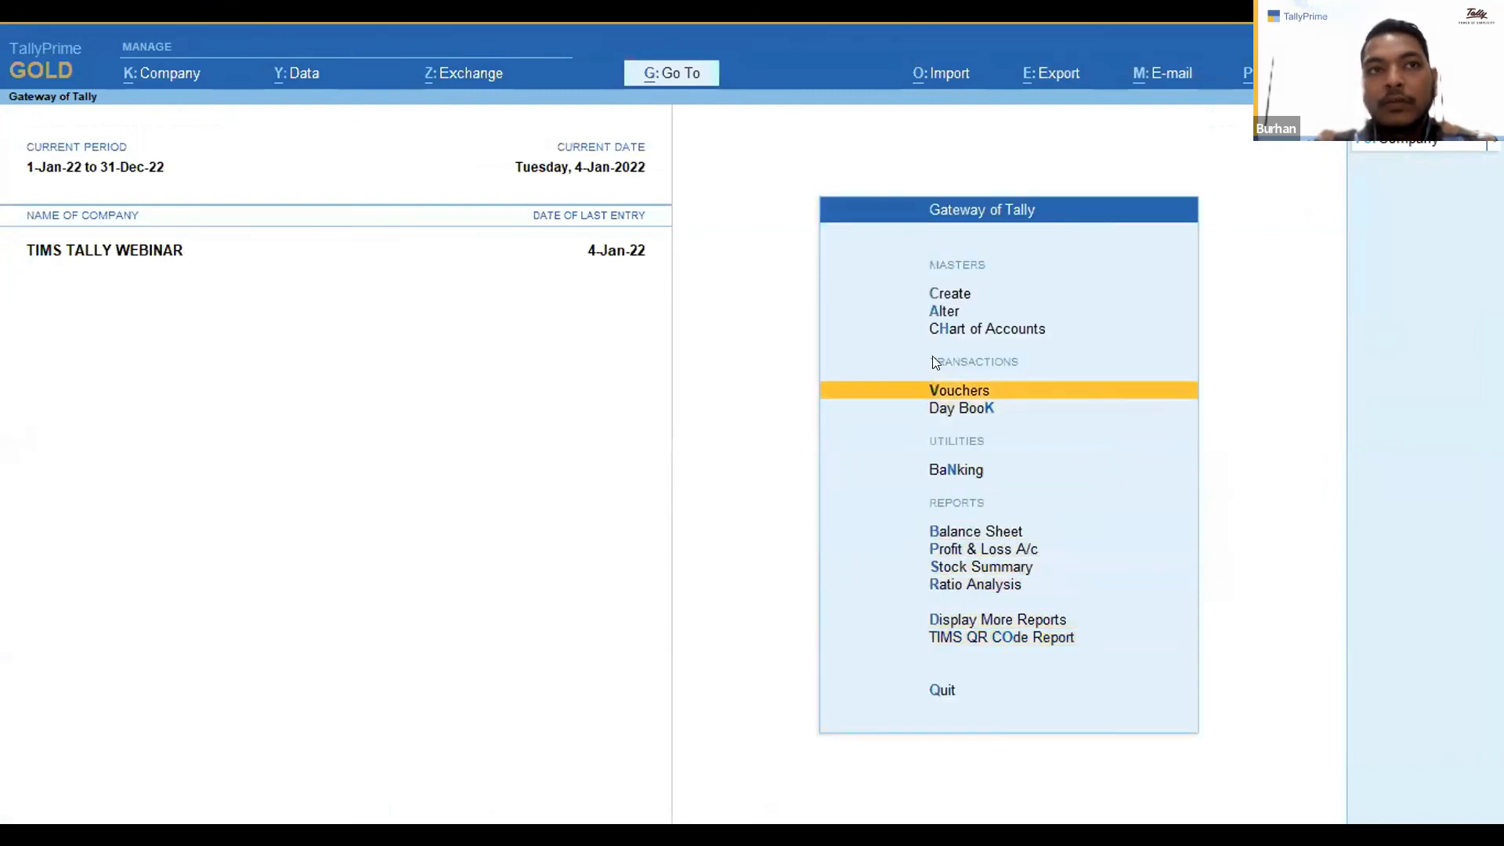
Reopen sales voucher 7 from the Day Book, preview its printed invoice zoomed on the QR code area, and return to the Gateway.
key(Down)
key(Return)
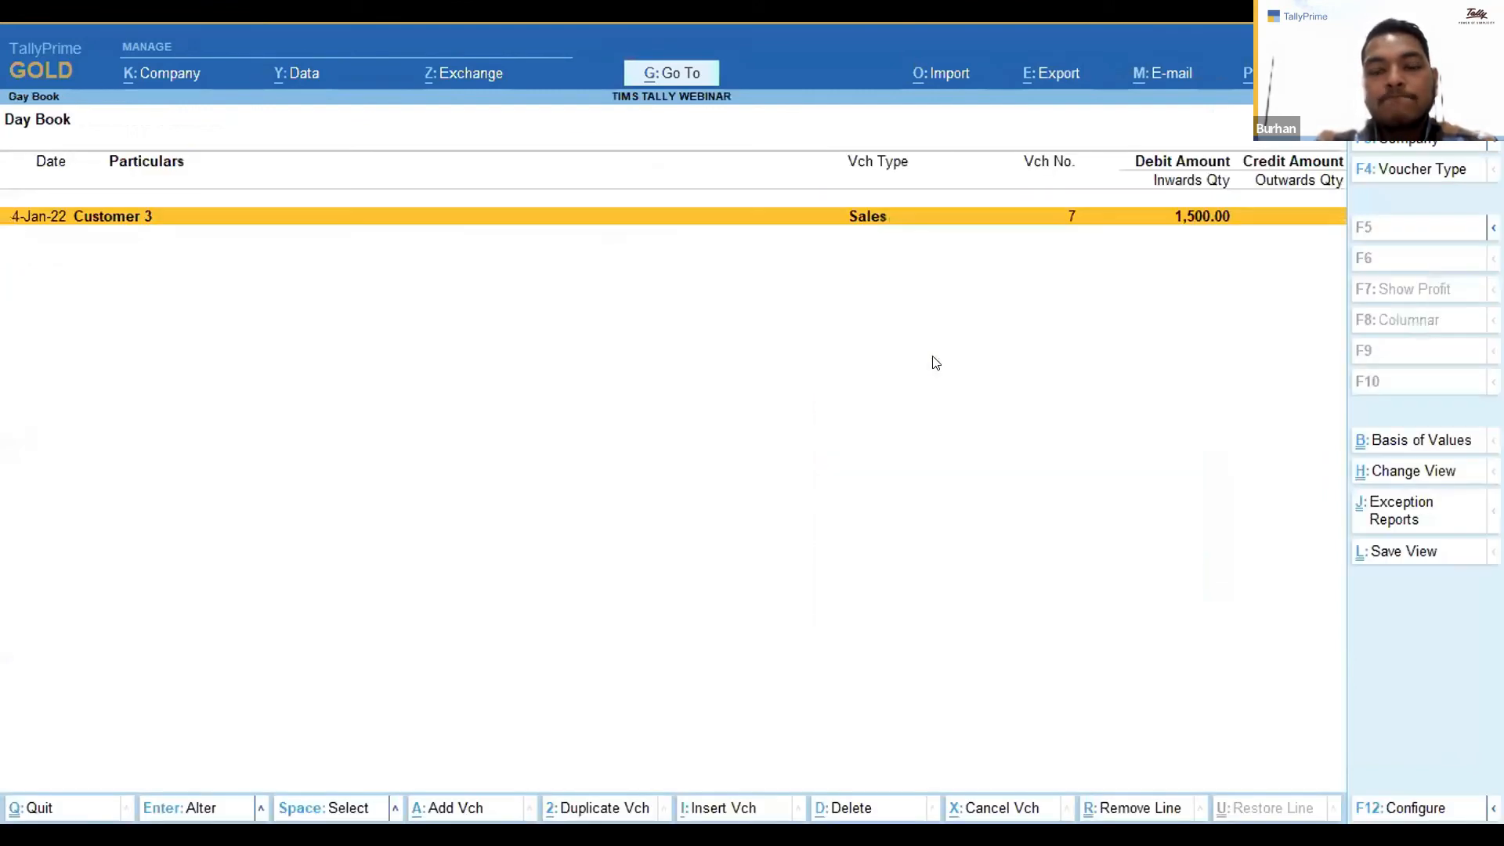
key(Return)
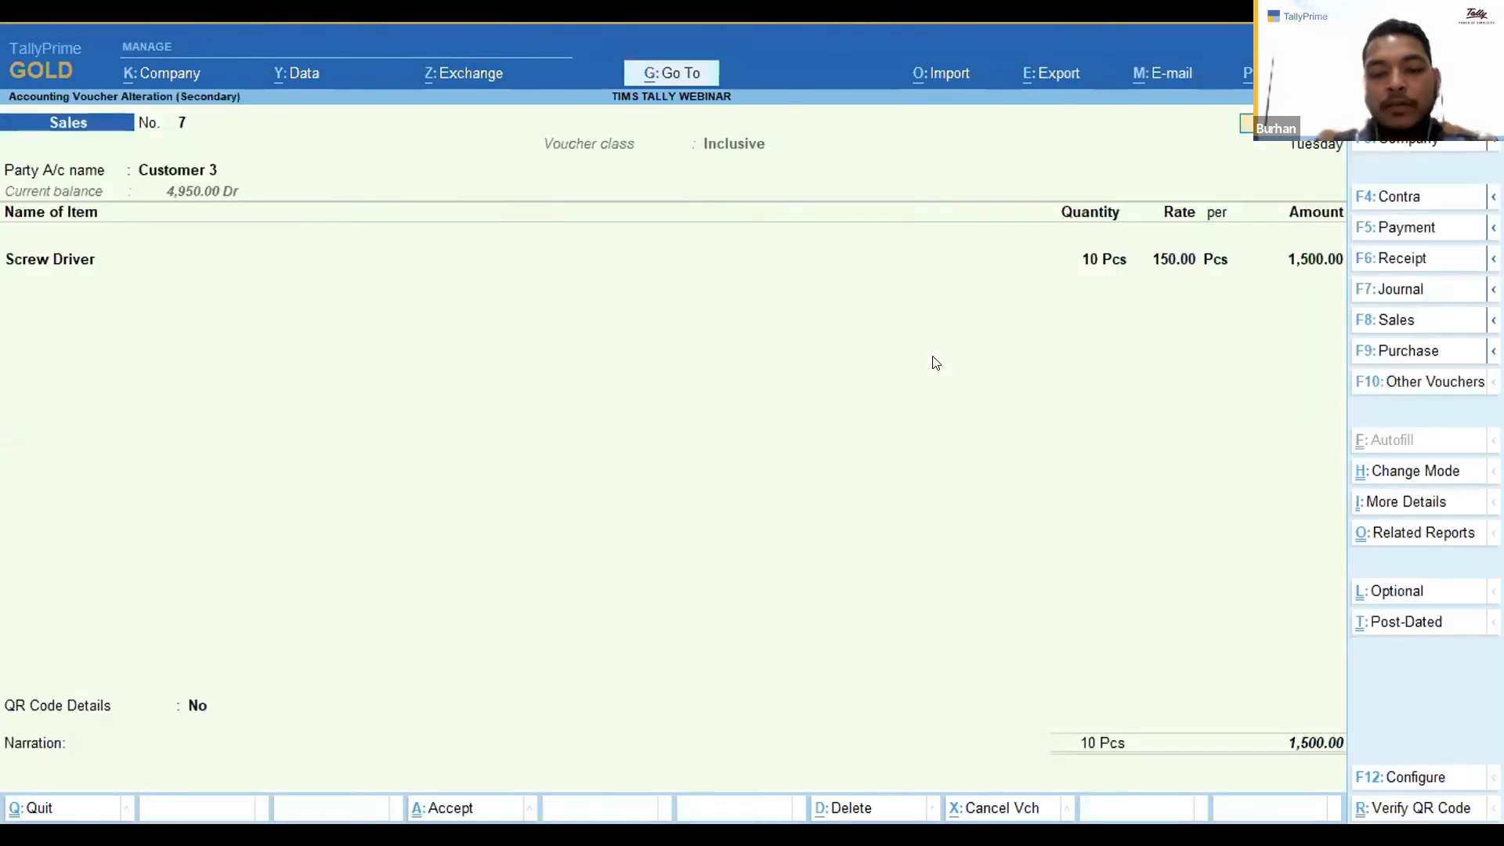
key(F12)
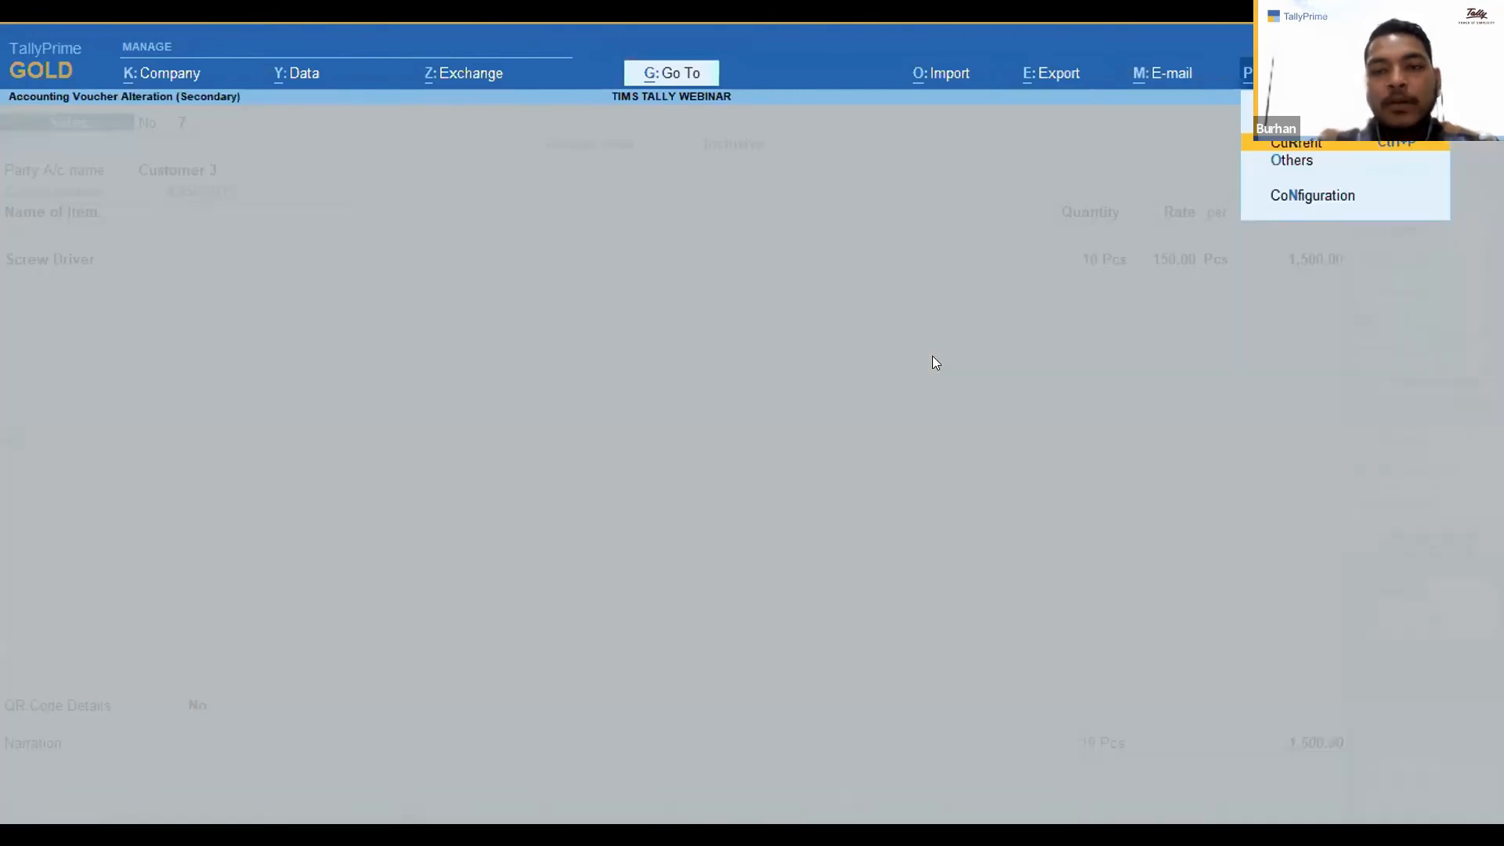
key(Return)
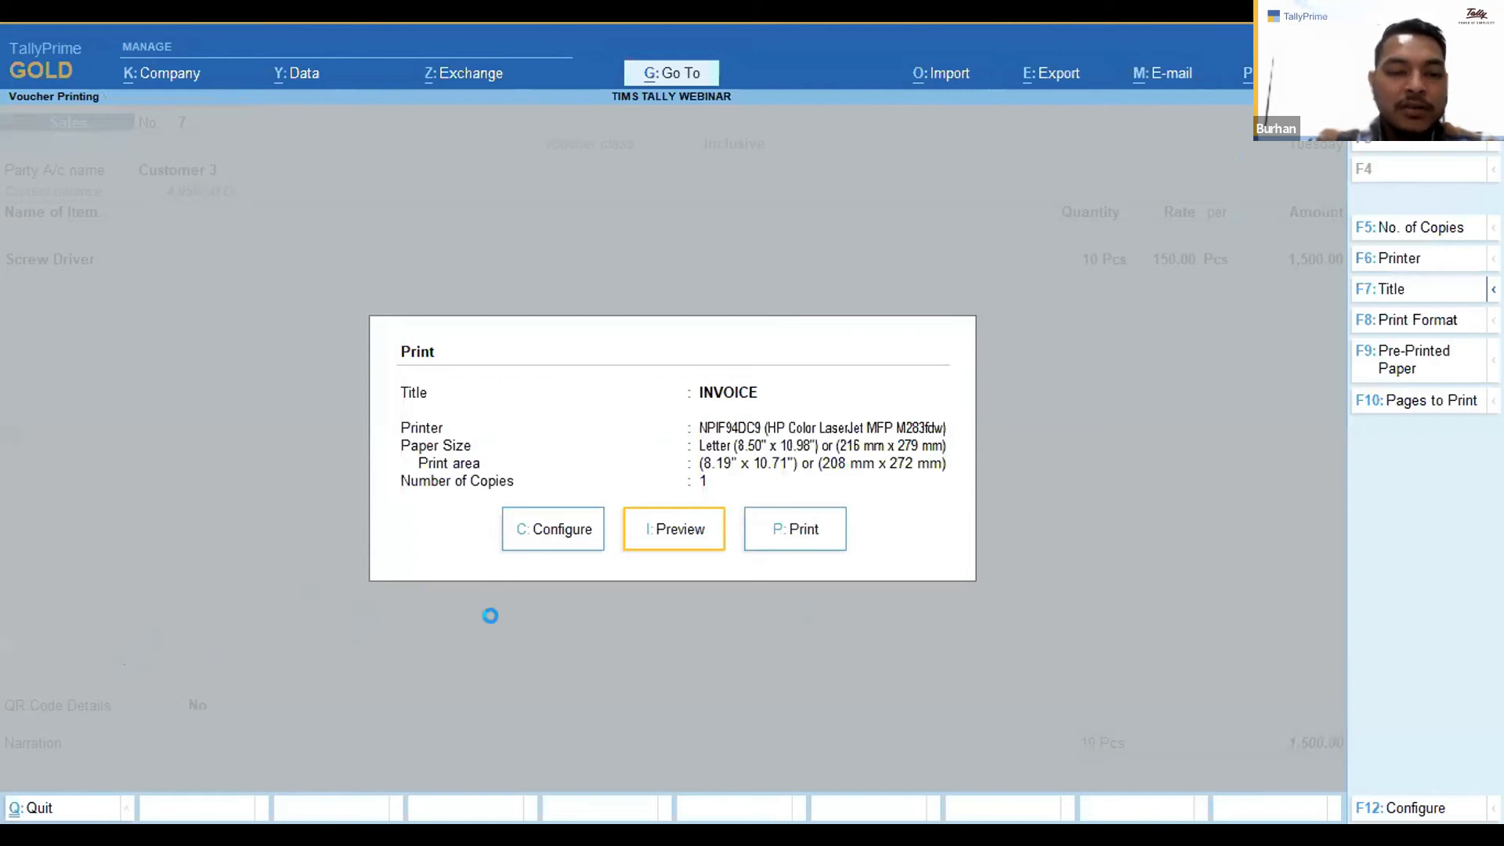
key(Return)
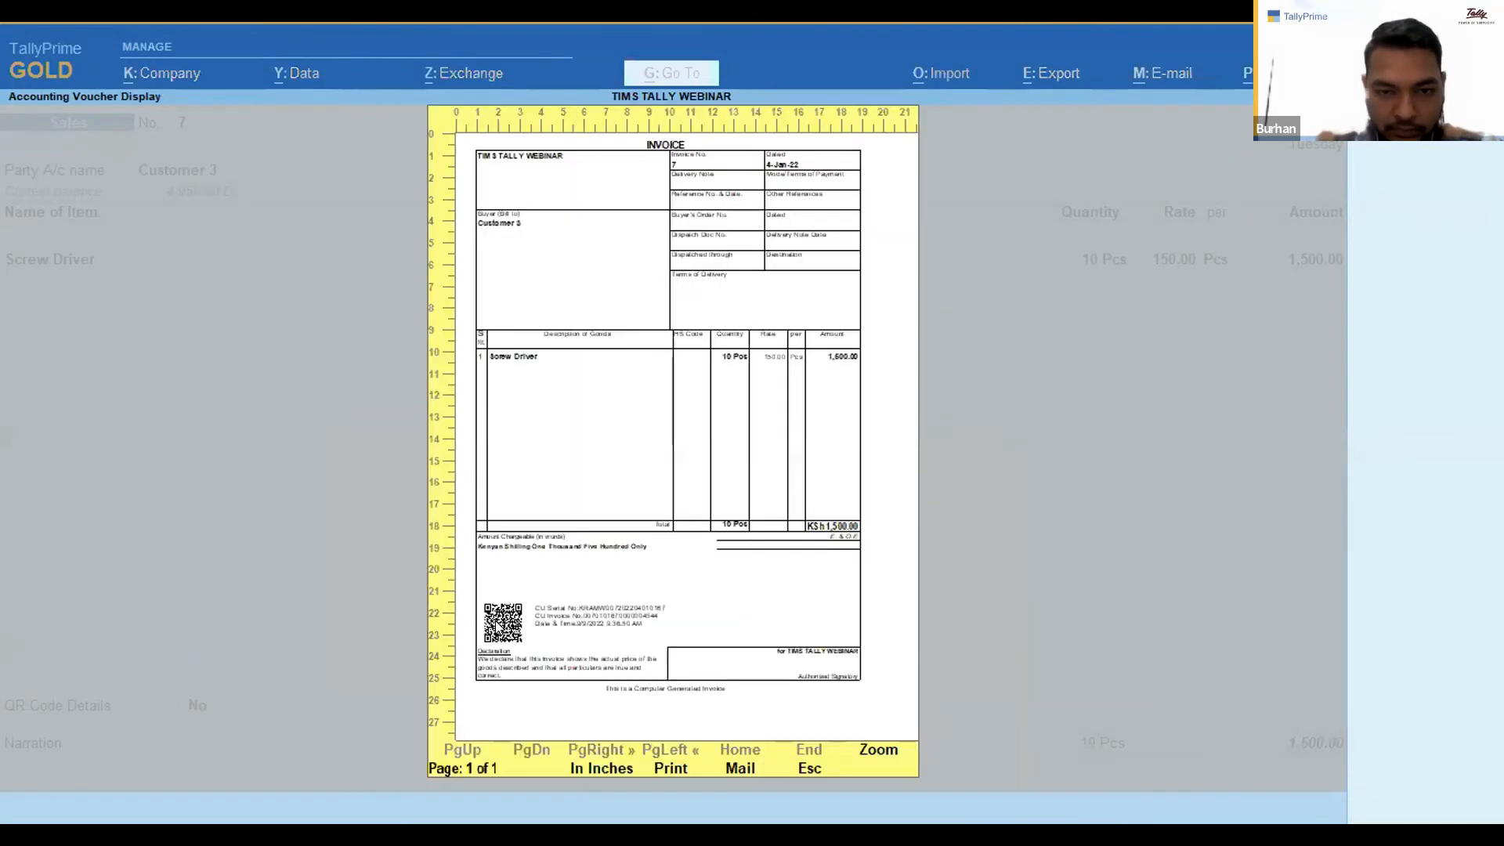
key(Return)
scroll(498, 628, down, 5)
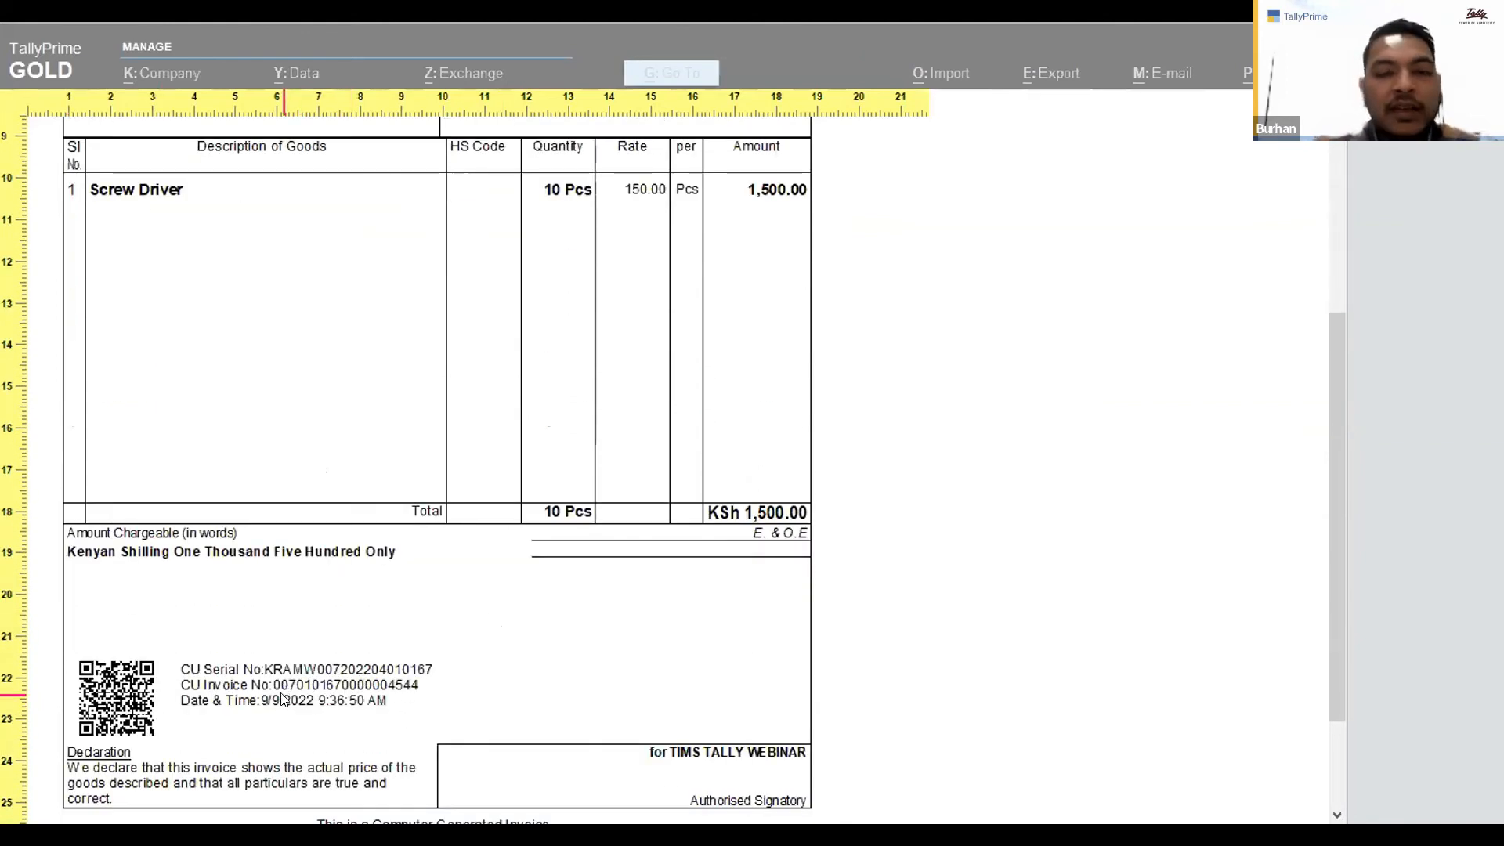
key(Return)
key(Escape)
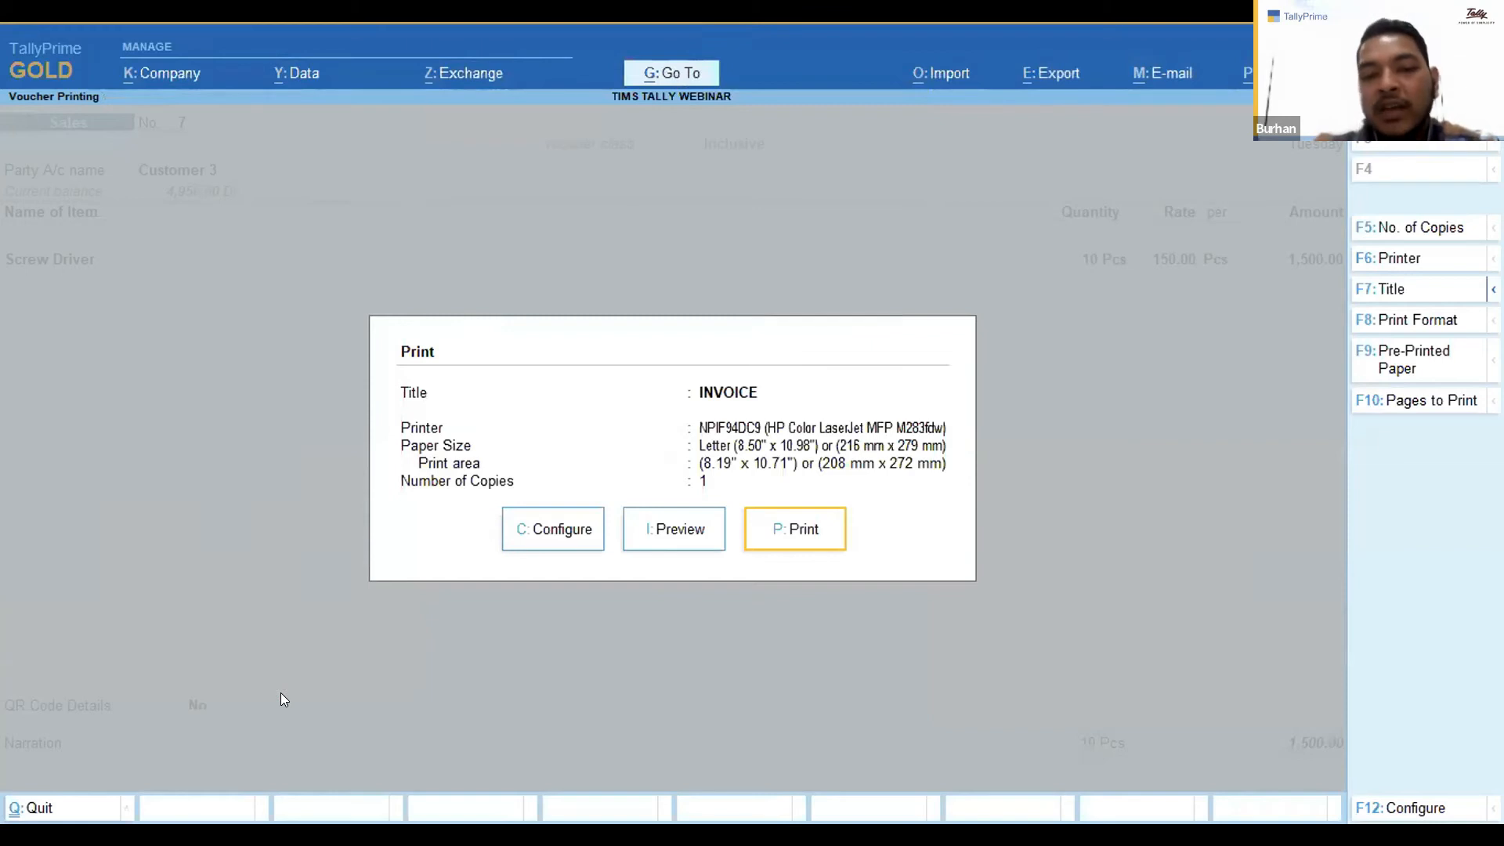
key(Escape)
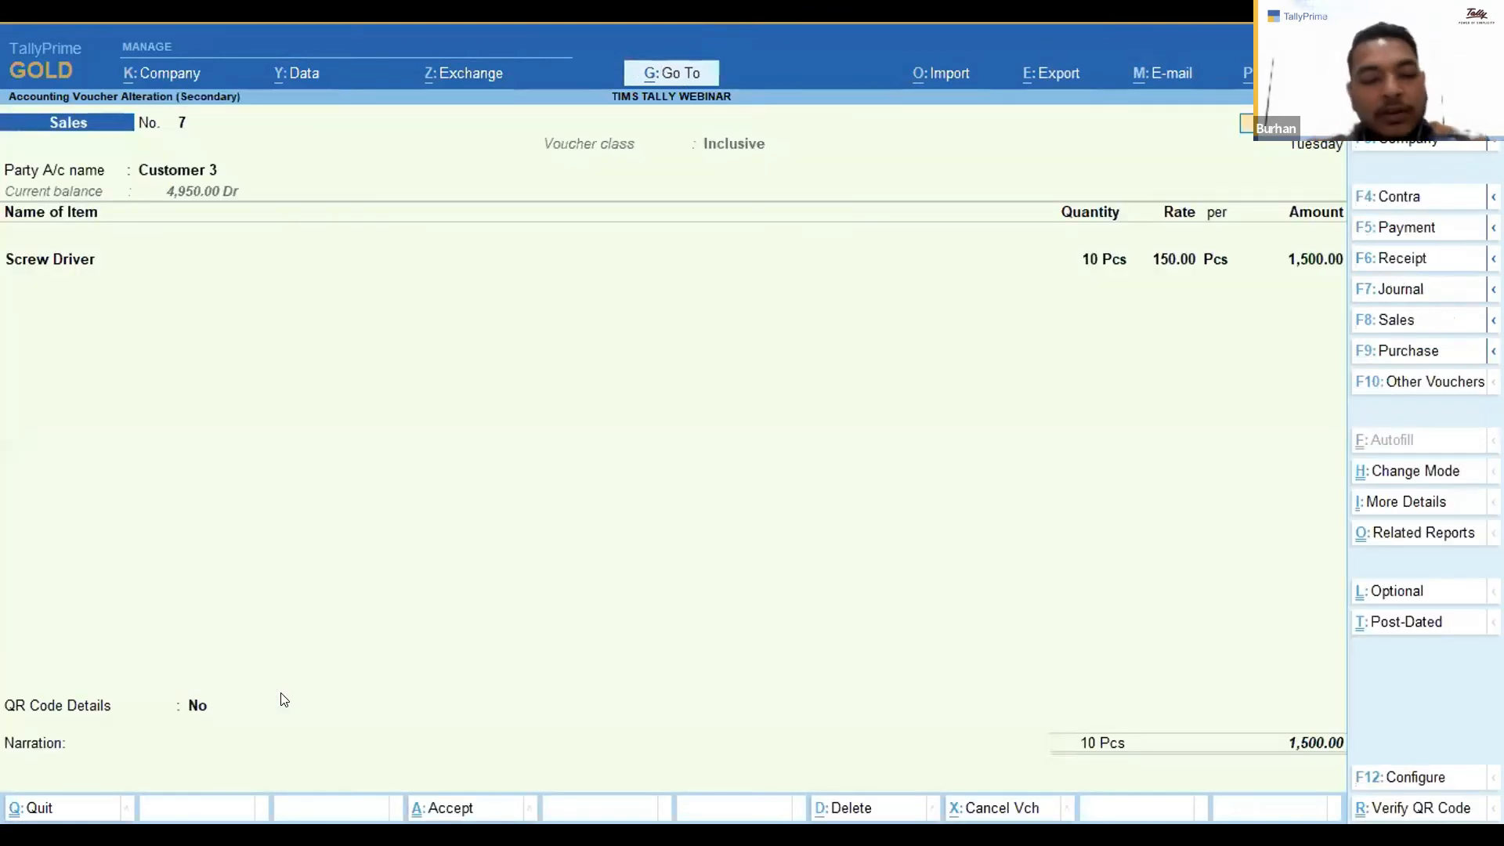
key(ctrl+q)
key(Escape)
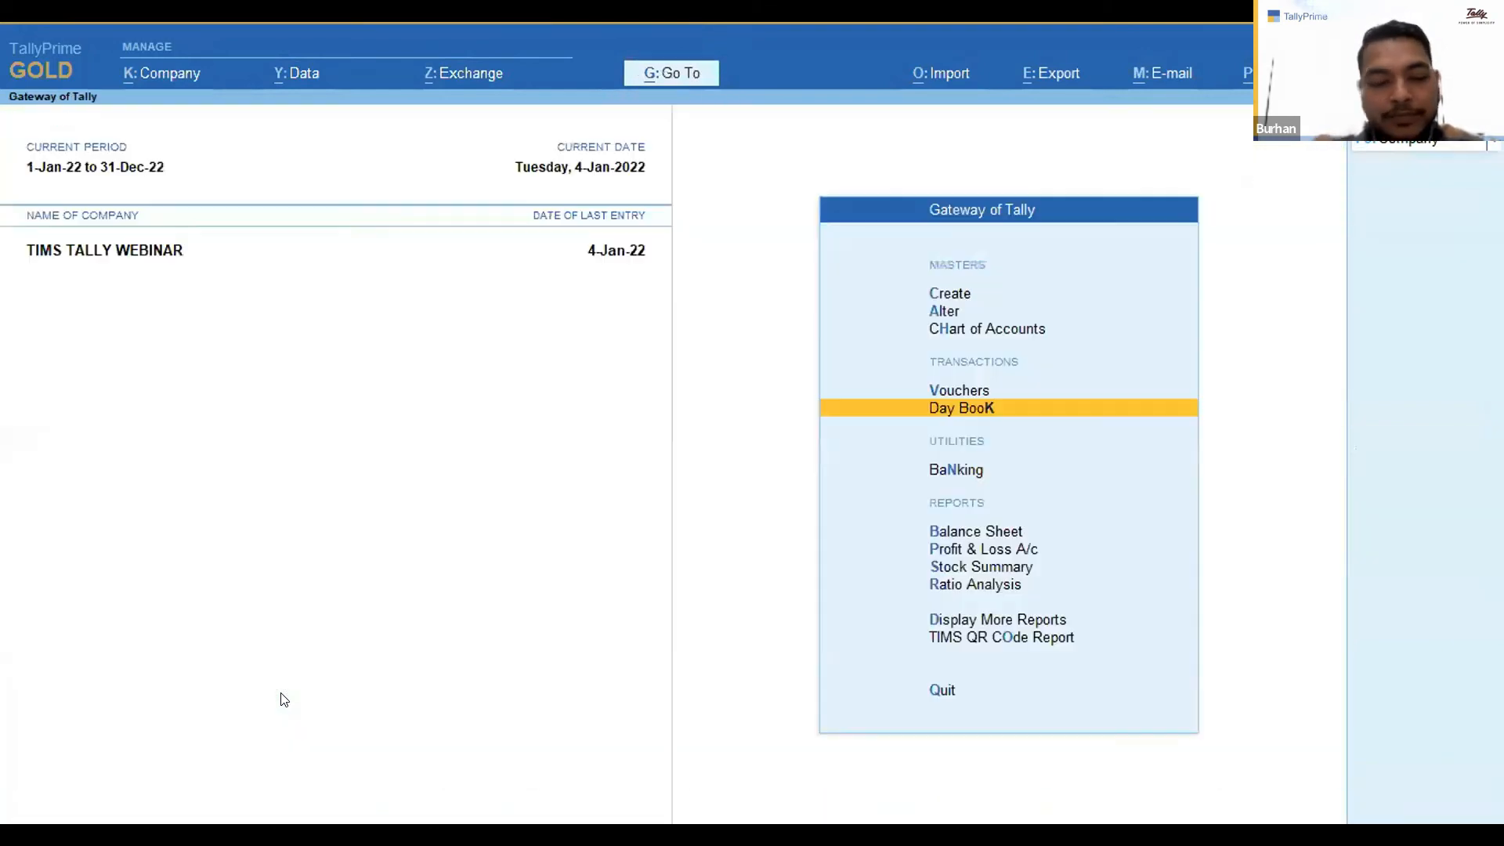
key(Escape)
key(Escape)
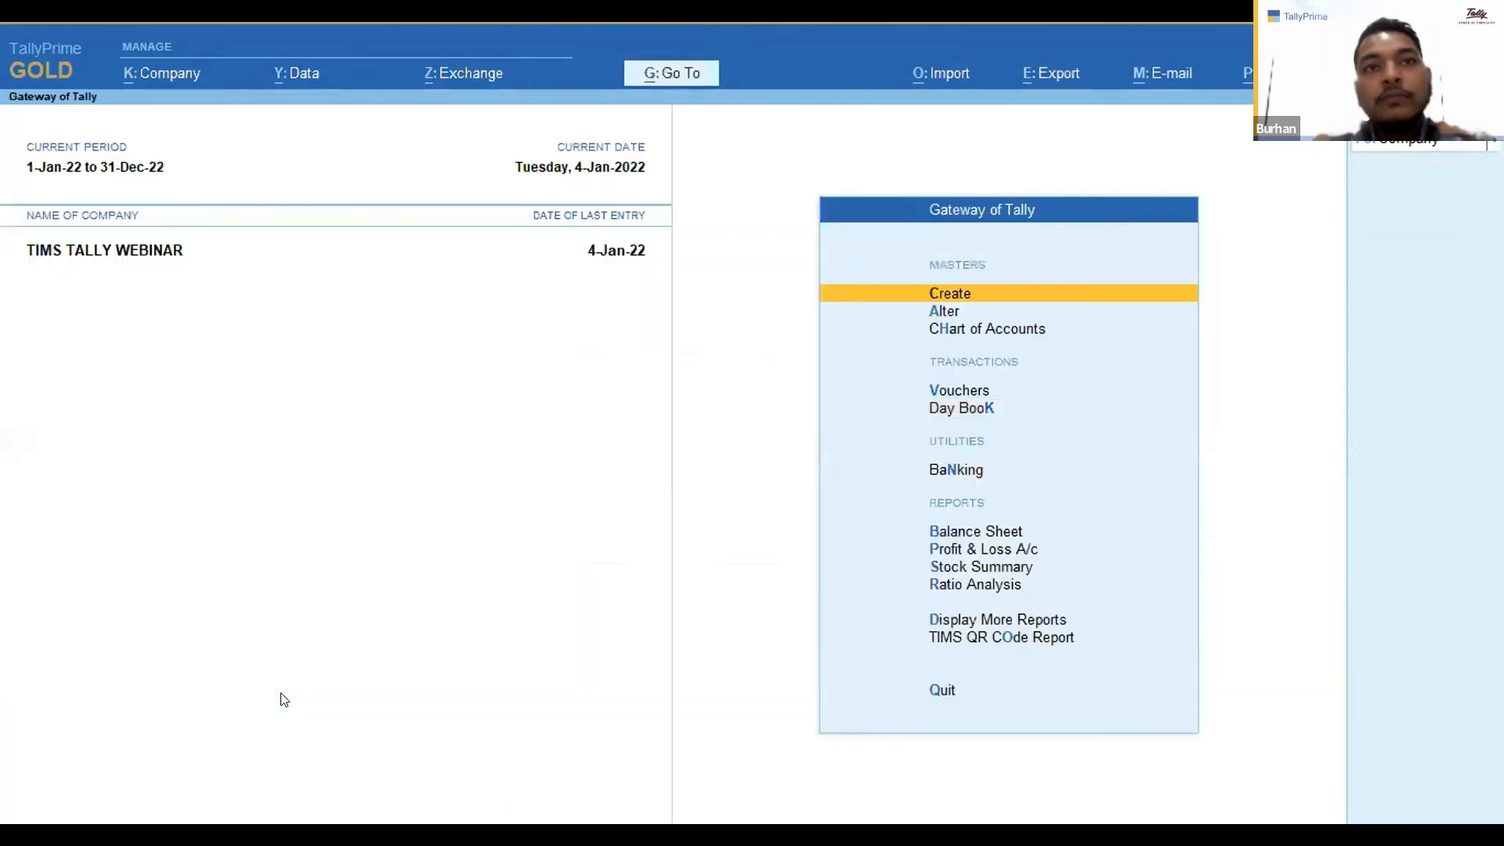
key(Down)
key(Down)
key(Down)
key(Up)
key(Up)
key(Up)
key(Down)
key(Down)
key(Down)
key(Down)
key(Up)
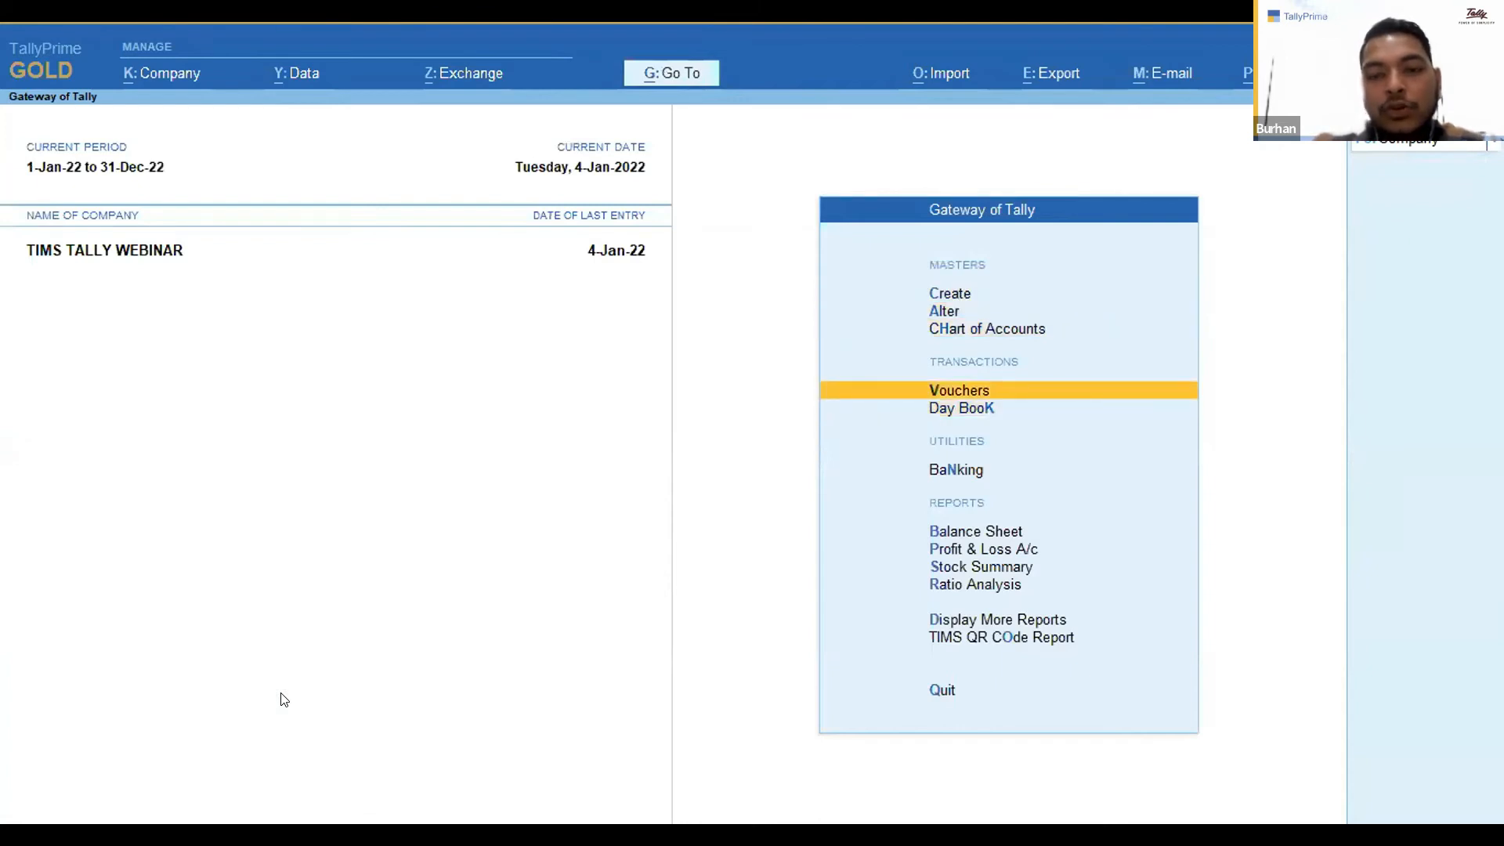
key(Up)
key(Up)
key(Up)
key(Escape)
key(n)
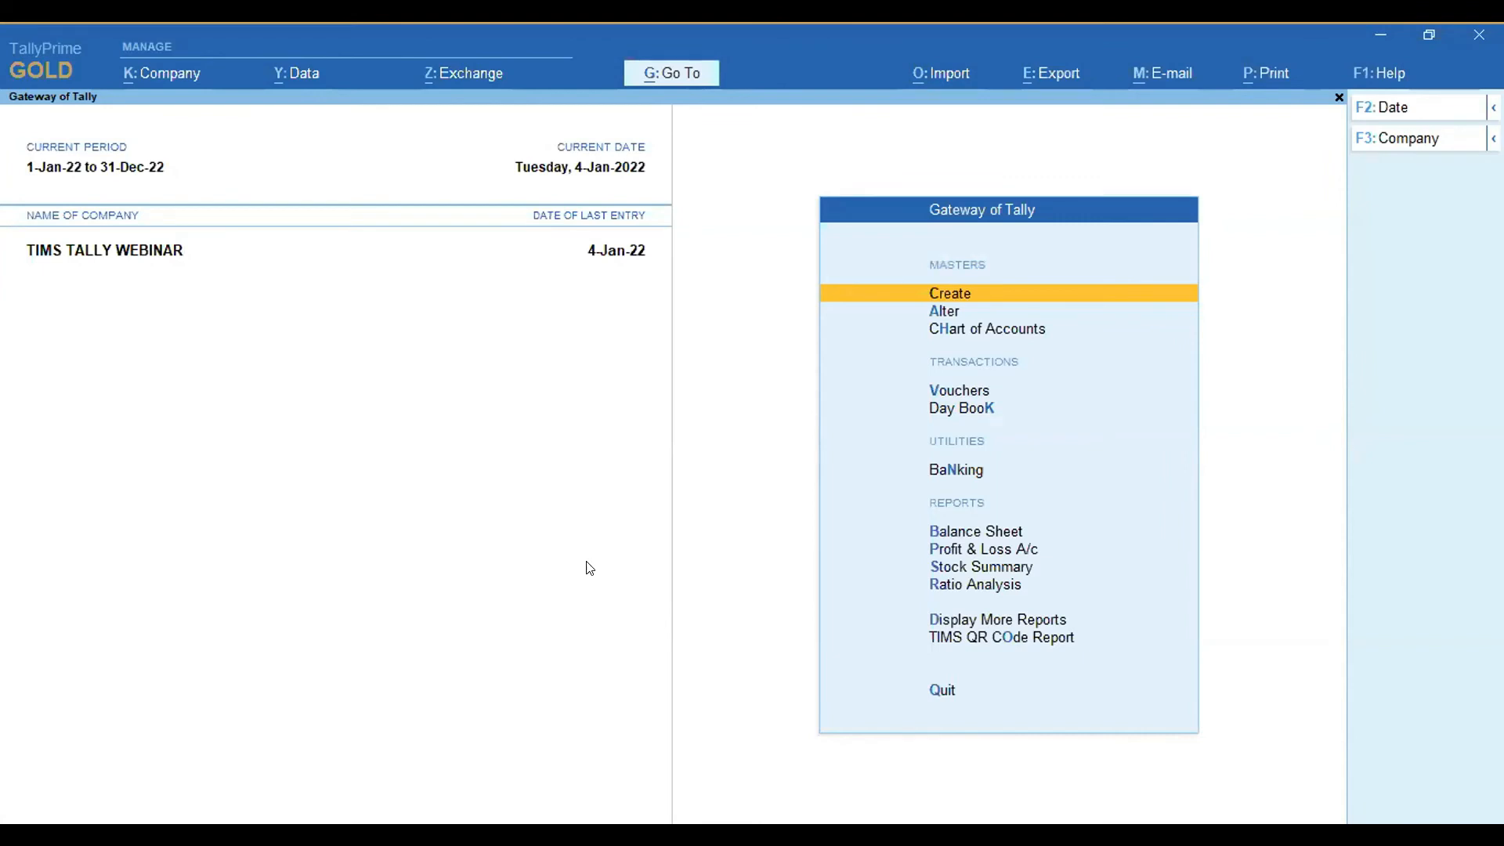
key(Down)
key(Return)
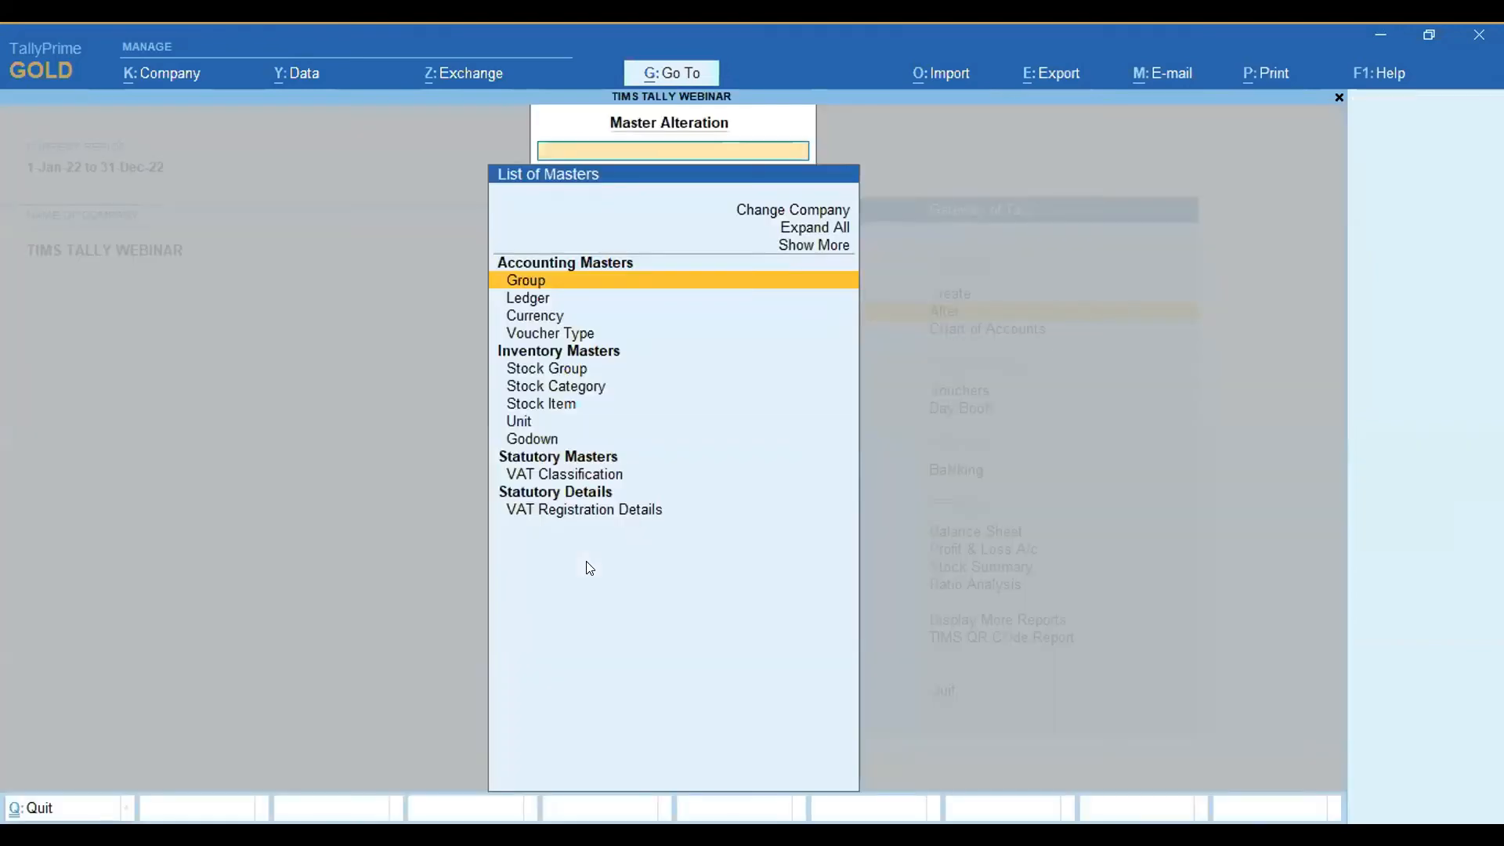
key(Escape)
key(Up)
key(Down)
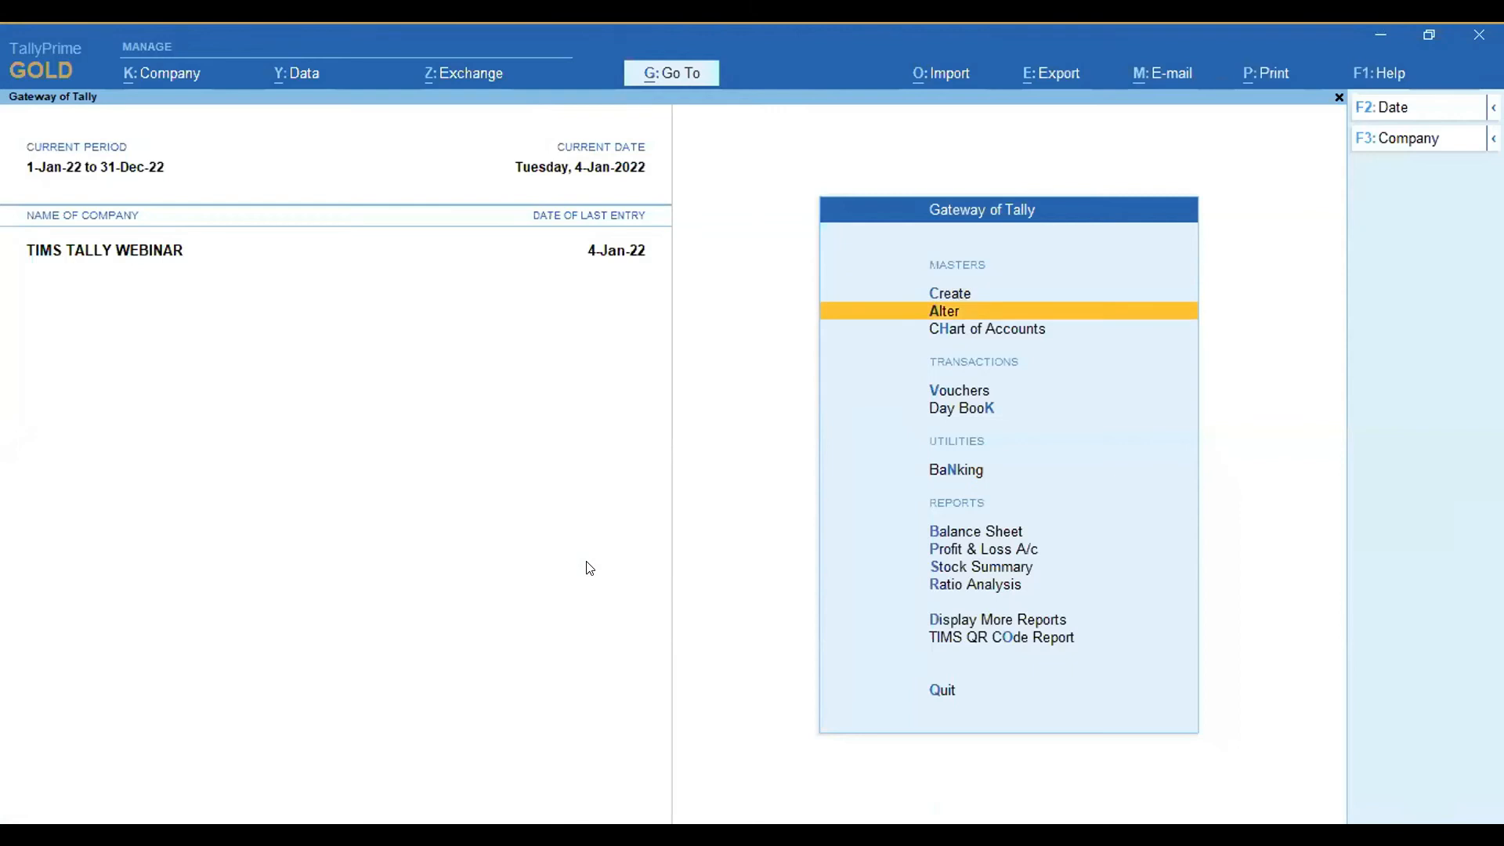
Start creating a new voucher type named Sales Exclusive.
key(Up)
key(Return)
key(Down)
key(Down)
key(Down)
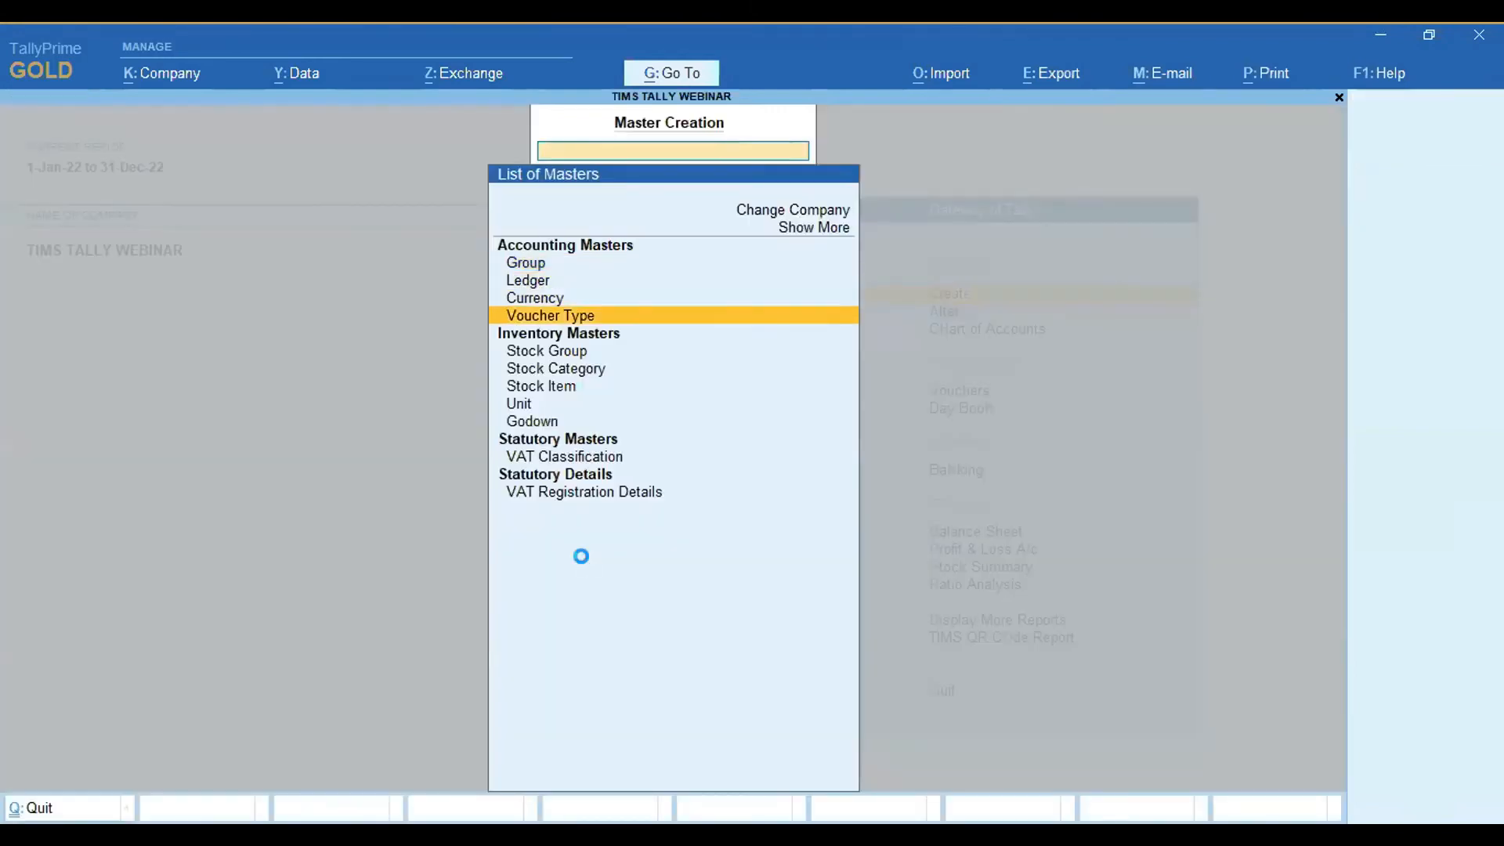
key(Return)
text(Sales Expe)
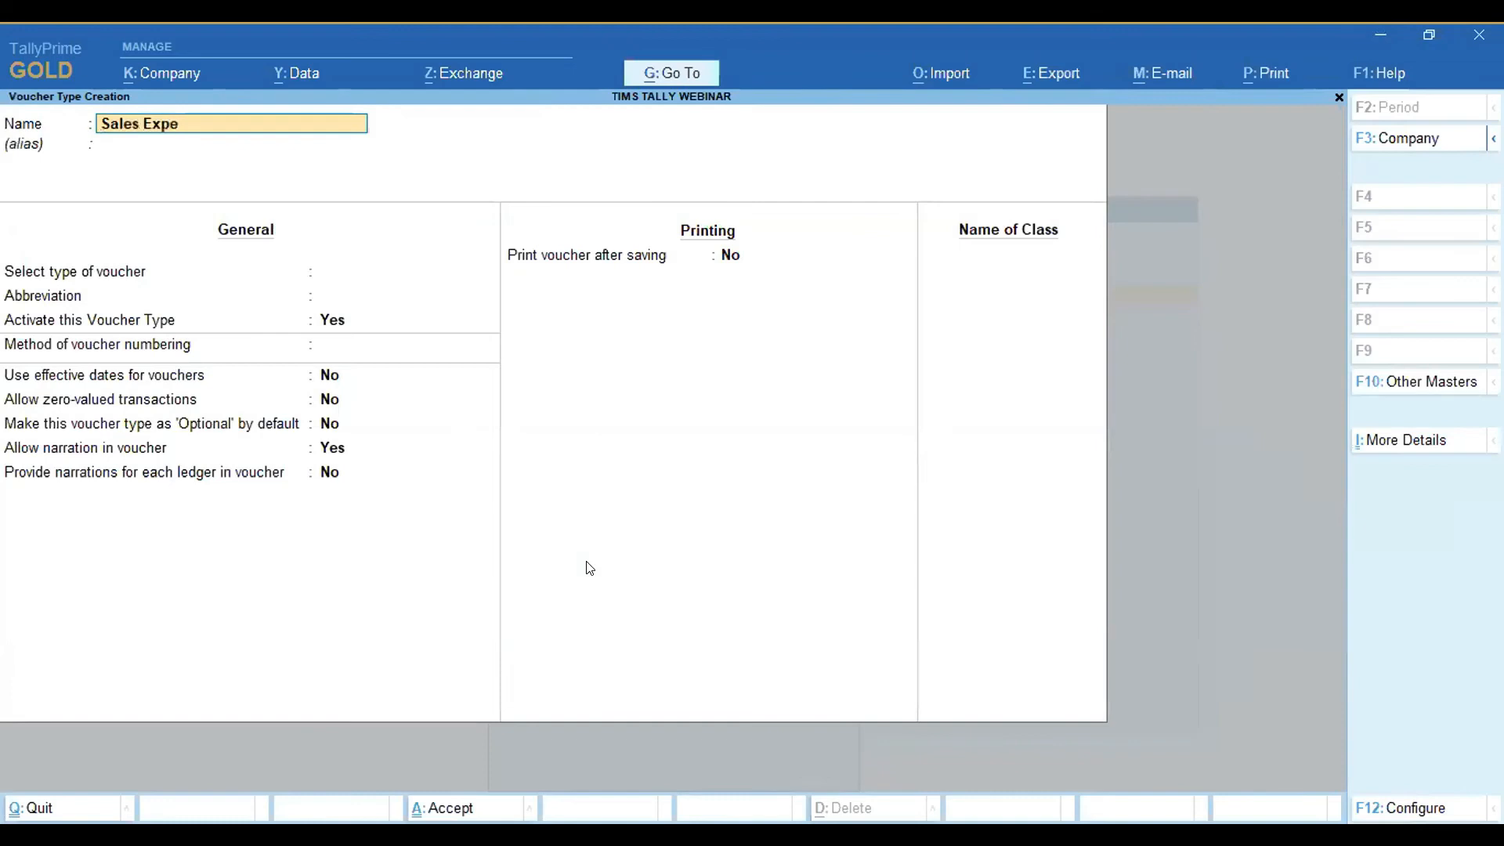
key(BackSpace)
key(BackSpace)
text(clusive)
key(Return)
Set the voucher type to Sales, enable API Integration, and set Exclusive VAT to Yes.
key(Return)
text(Sales)
key(Down)
key(Return)
key(BackSpace)
key(Up)
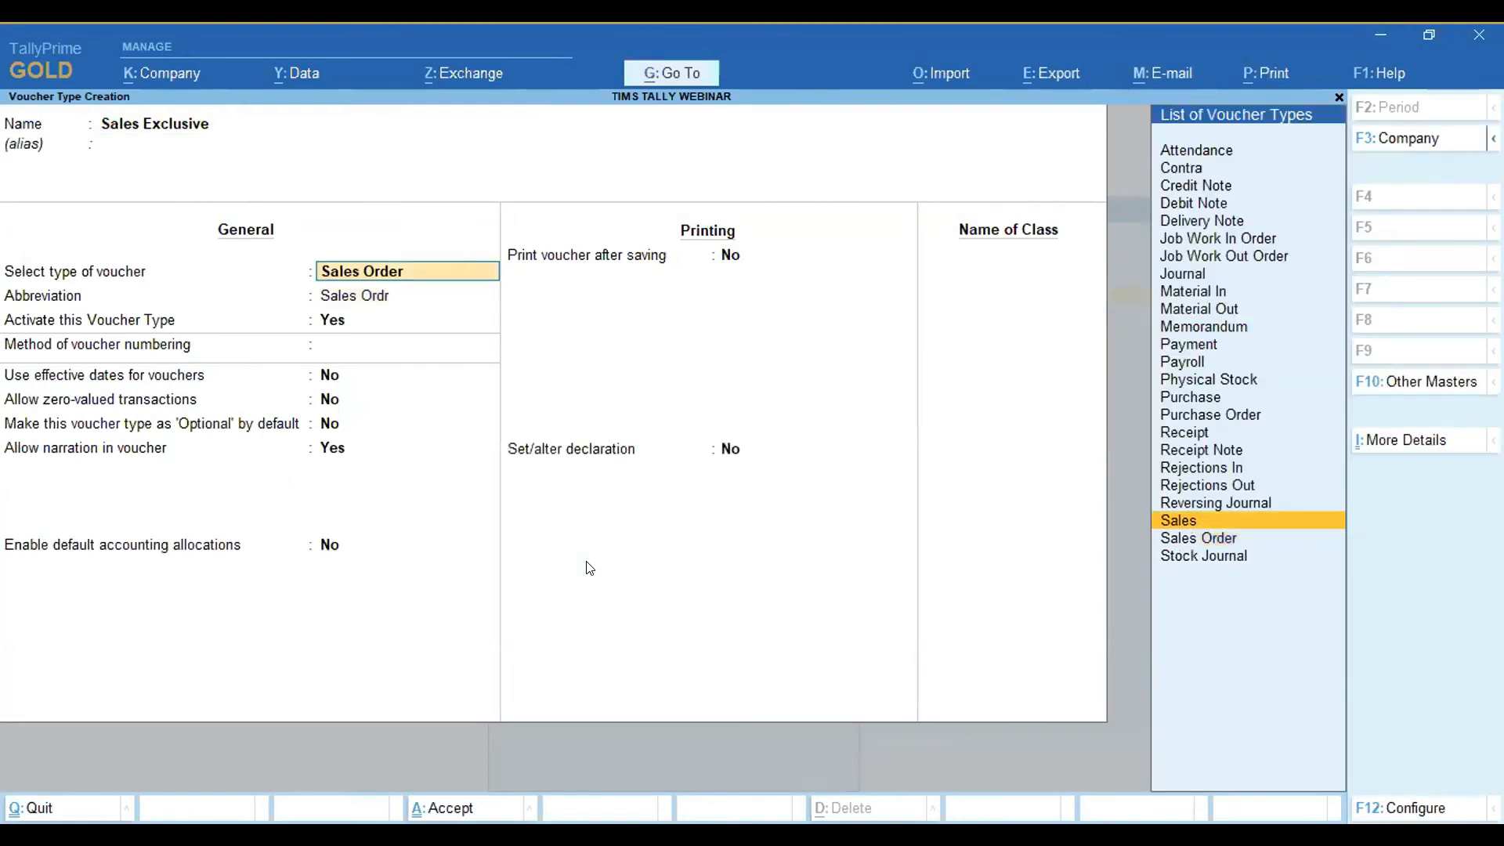
key(Return)
key(Return)
key(Return)
key(Return)
key(Return)
key(Return)
key(Return)
key(Return)
key(Return)
key(Return)
key(Return)
key(Return)
key(Return)
key(Return)
key(y)
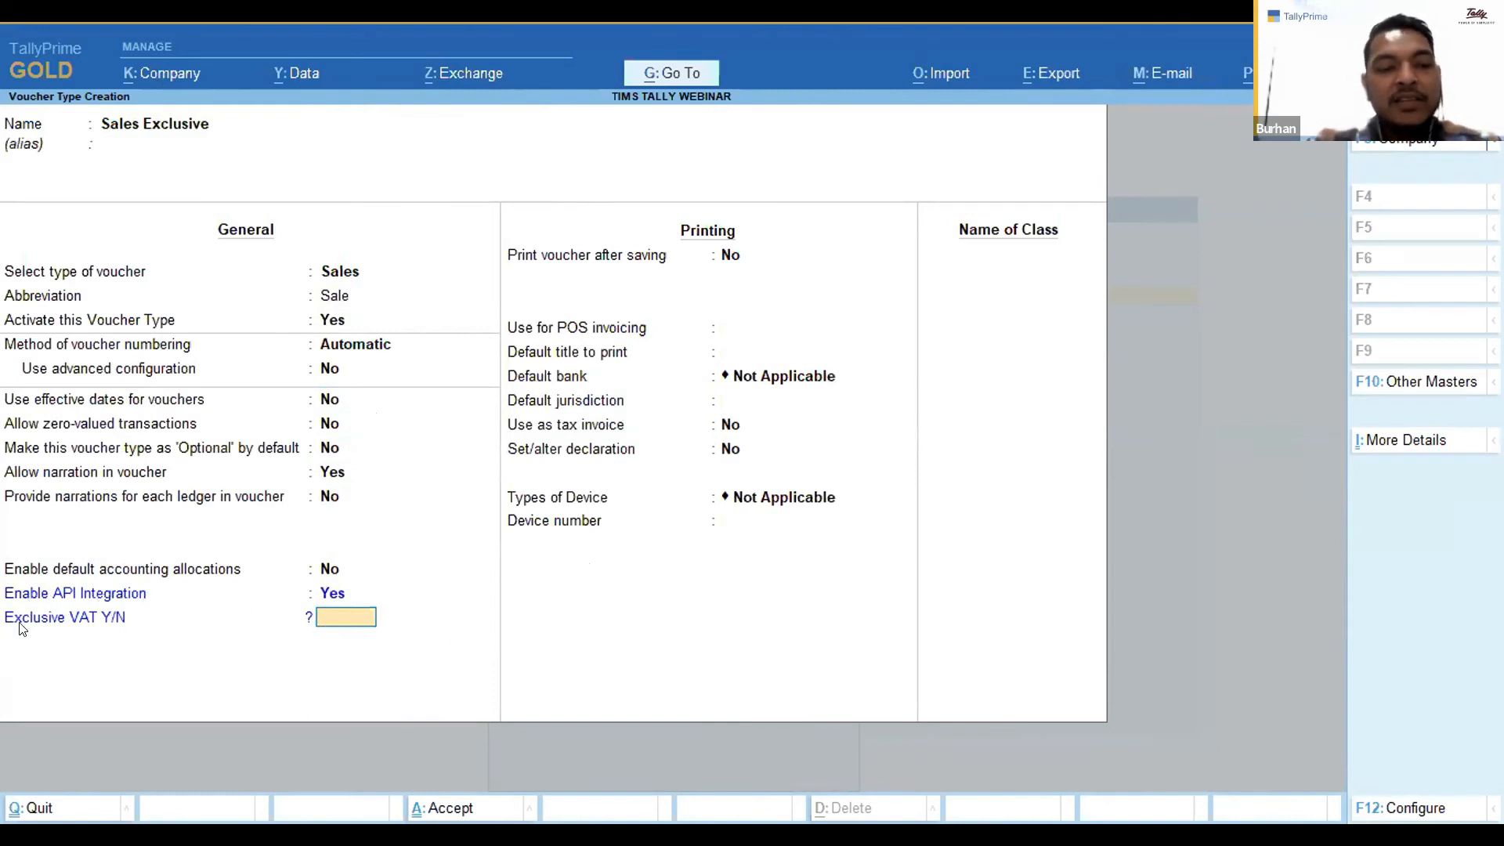
text(y)
key(Return)
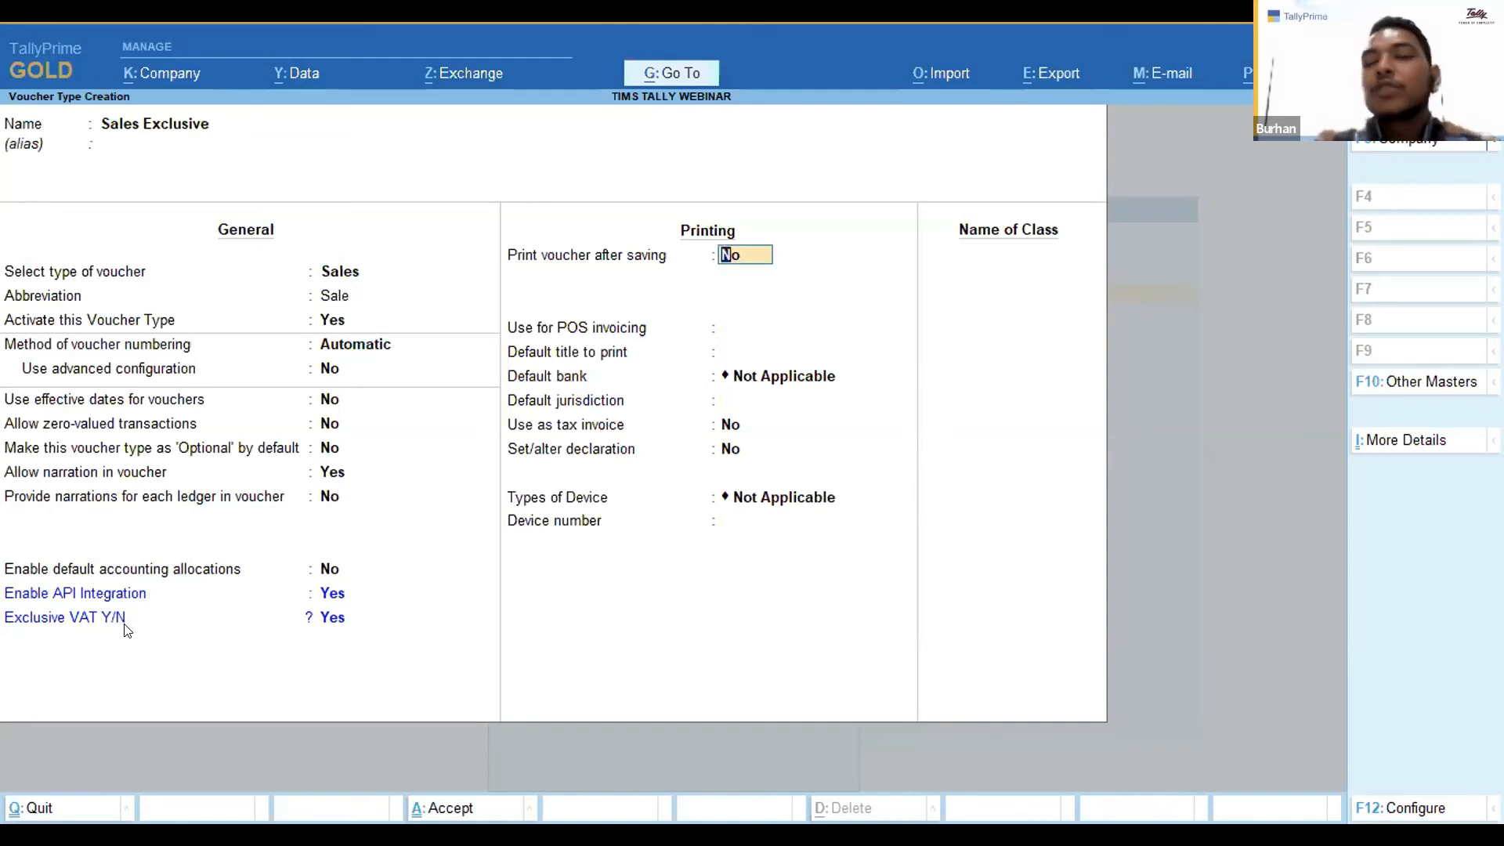
Add a voucher class named Ex Vat and open its accounting allocations.
key(Return)
key(Return)
key(Return)
key(Return)
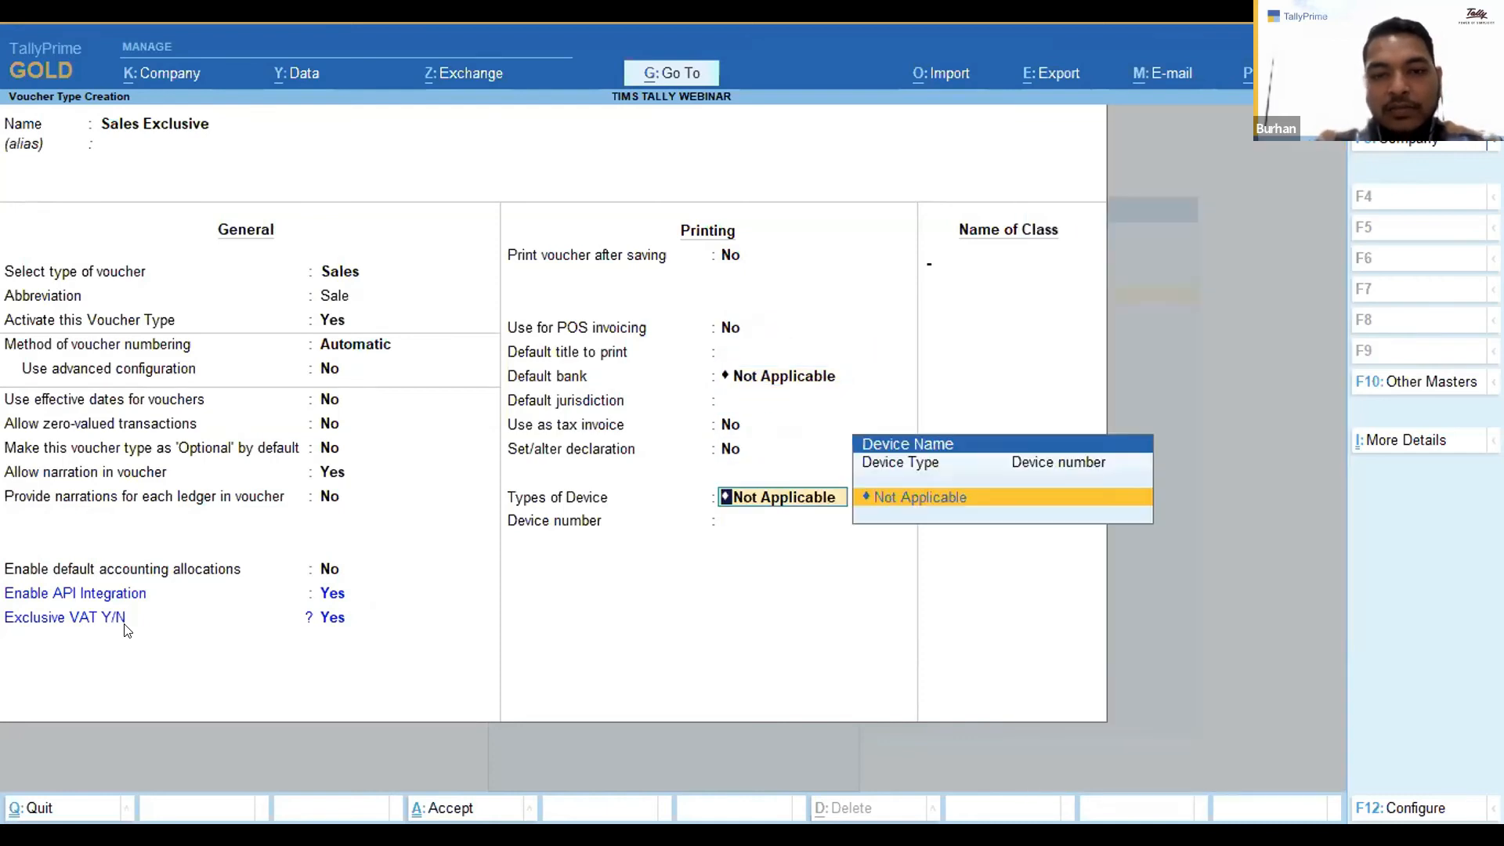
key(Return)
text(Vat)
key(BackSpace)
key(BackSpace)
key(BackSpace)
text(Ex Vat)
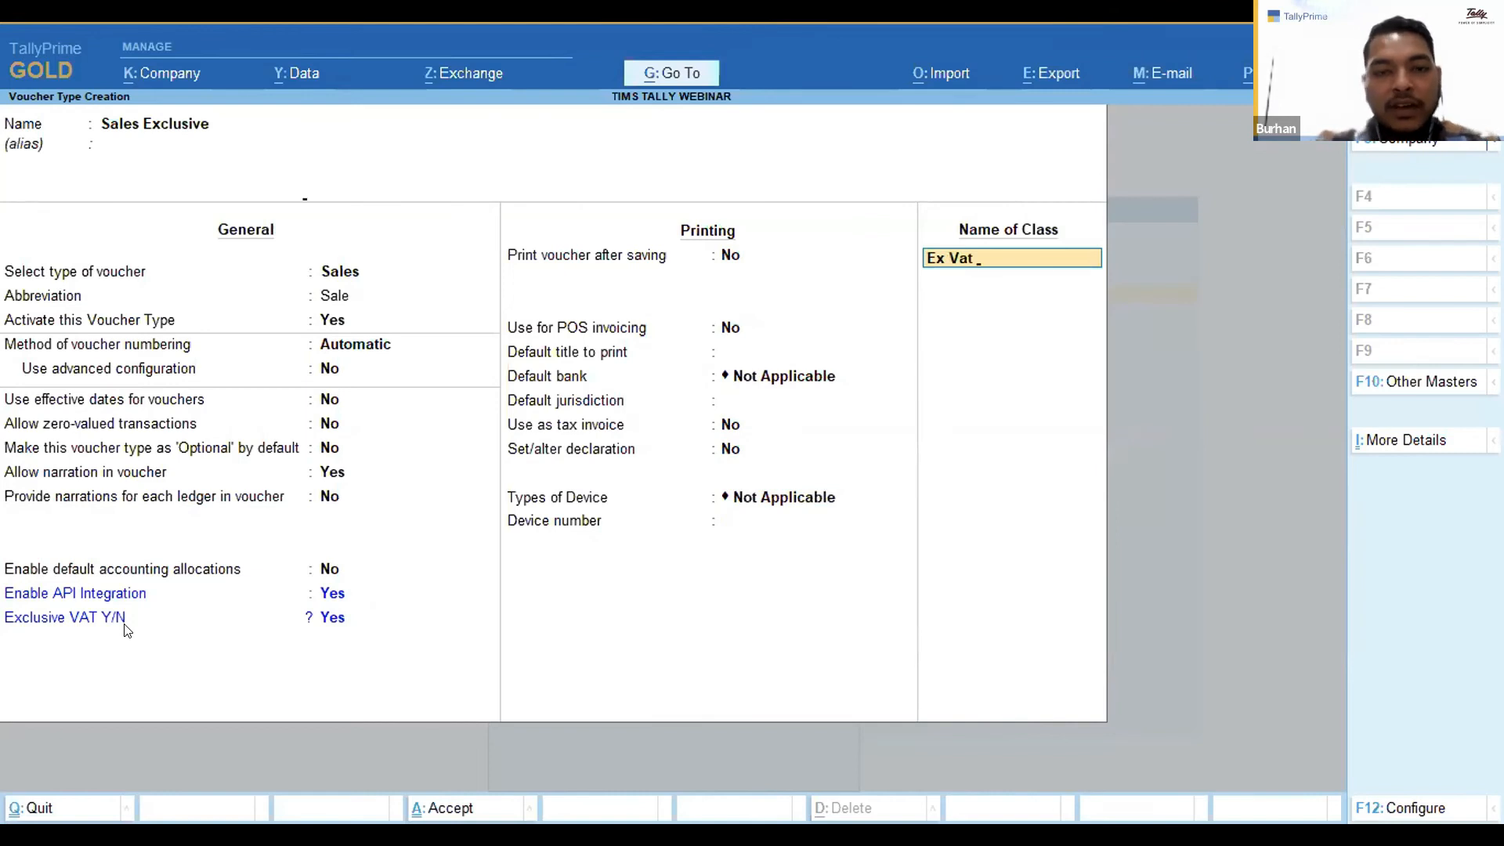
key(Return)
key(Return)
Add Vat@16% as an additional accounting entry in the Ex Vat class and save the Sales Exclusive voucher type.
key(Return)
key(Return)
key(Return)
key(Return)
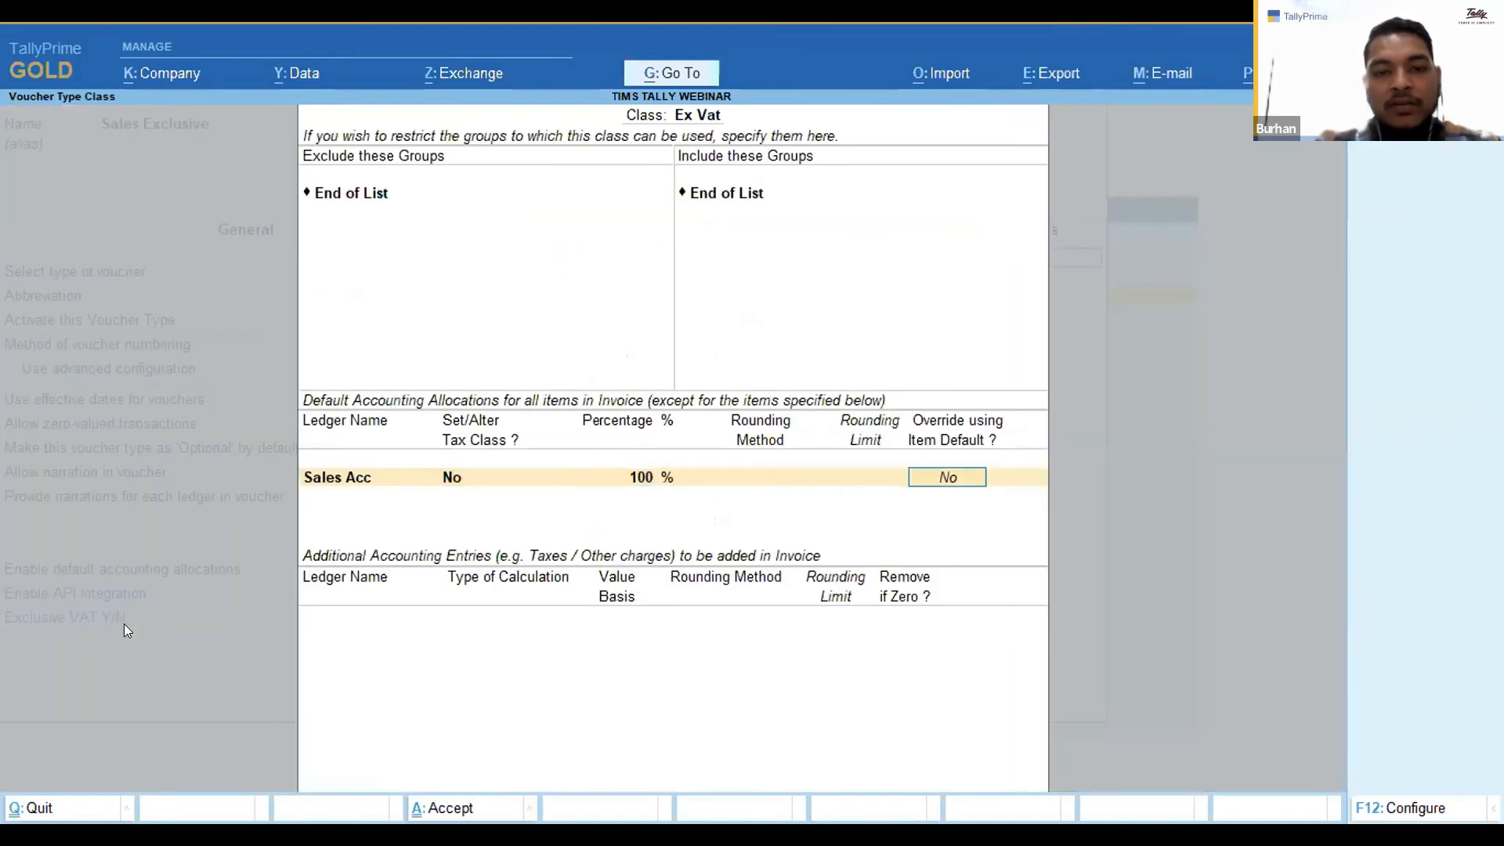
key(Return)
text(Vat)
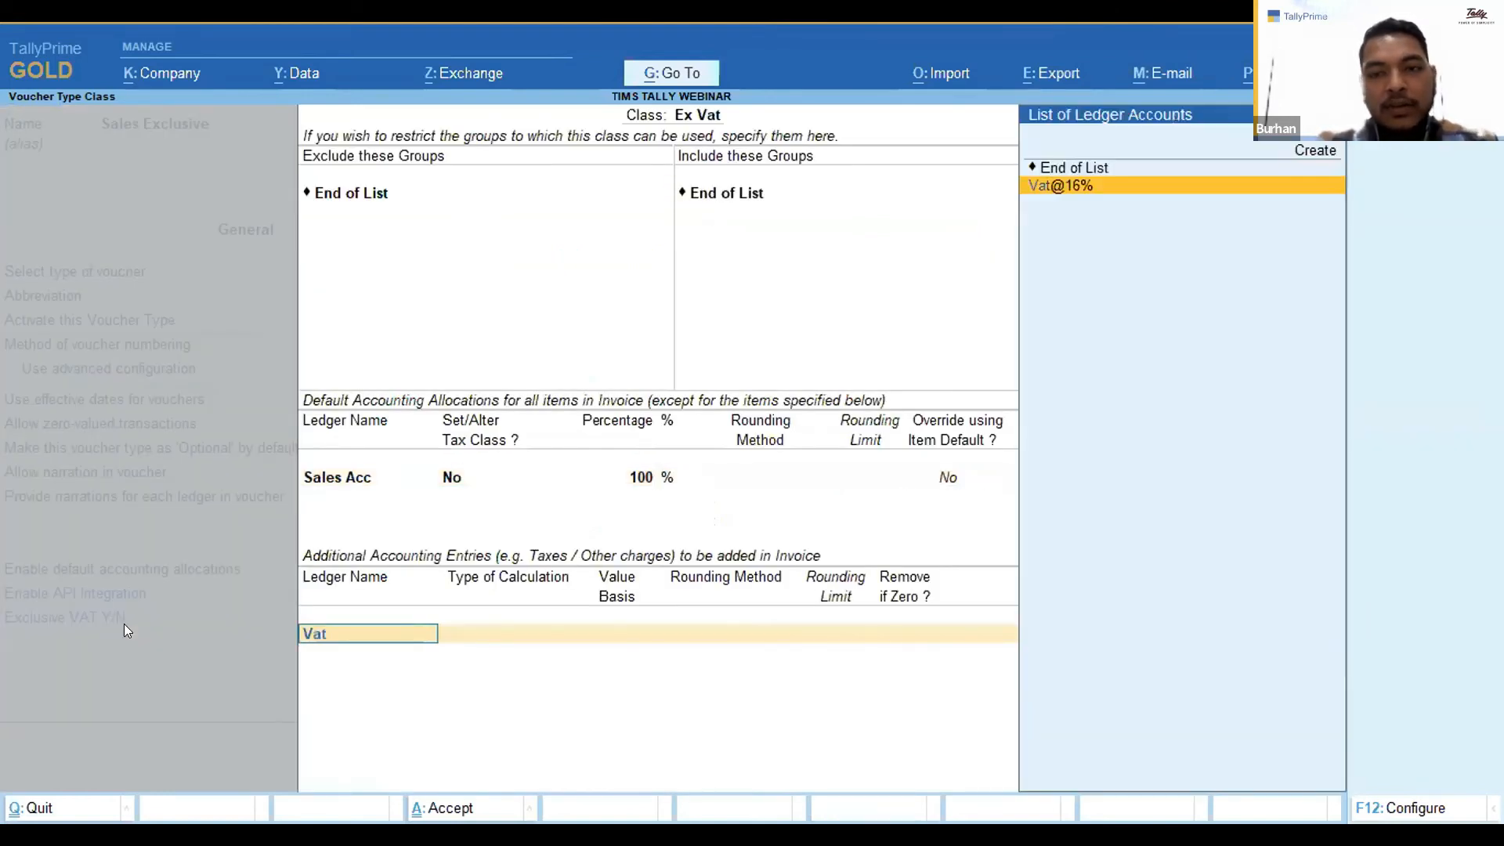
key(Return)
key(Return)
key(Return)
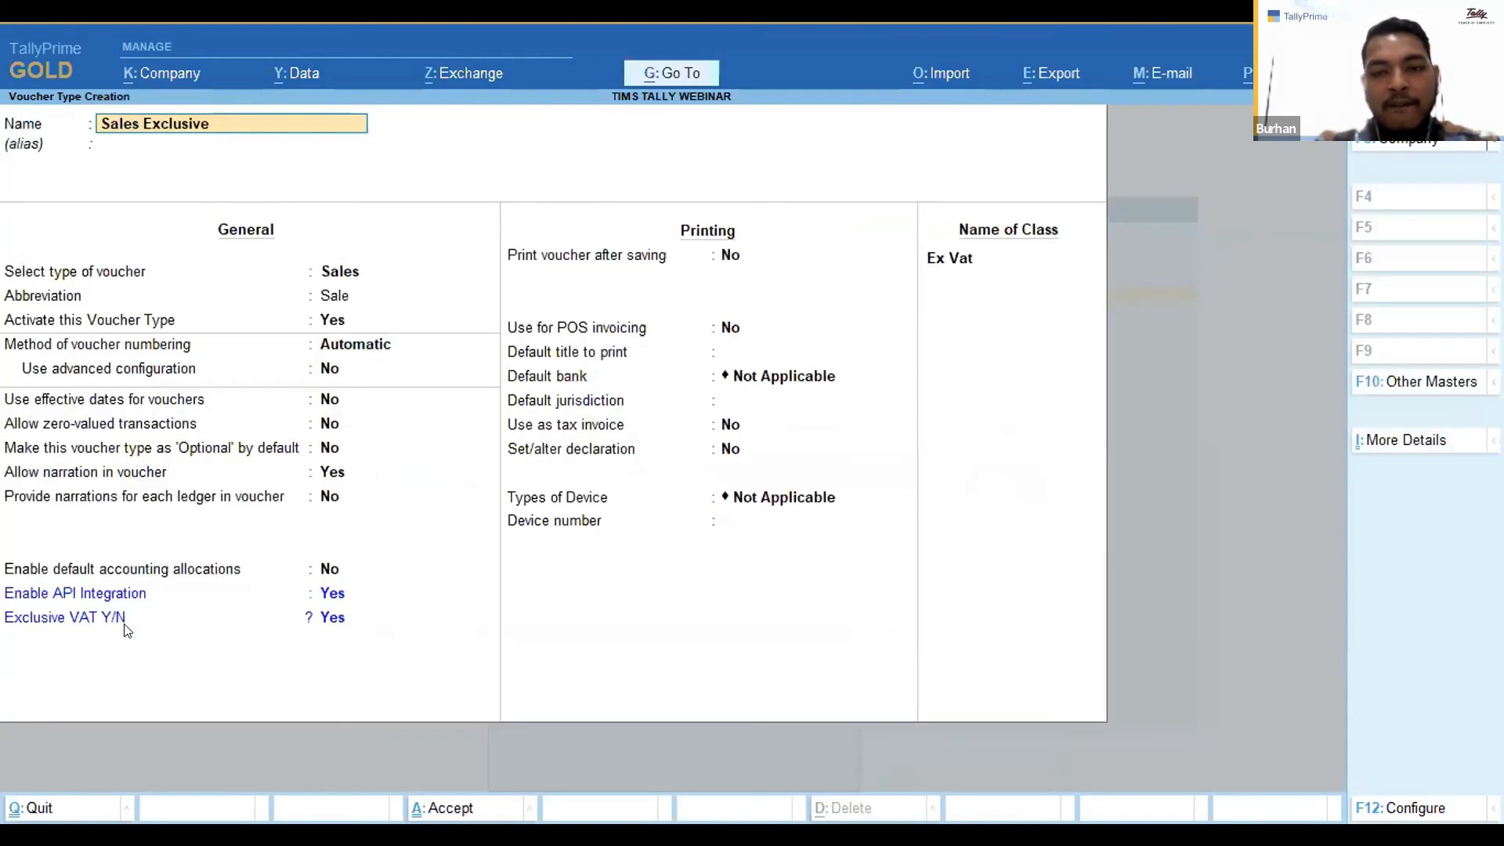
key(ctrl+a)
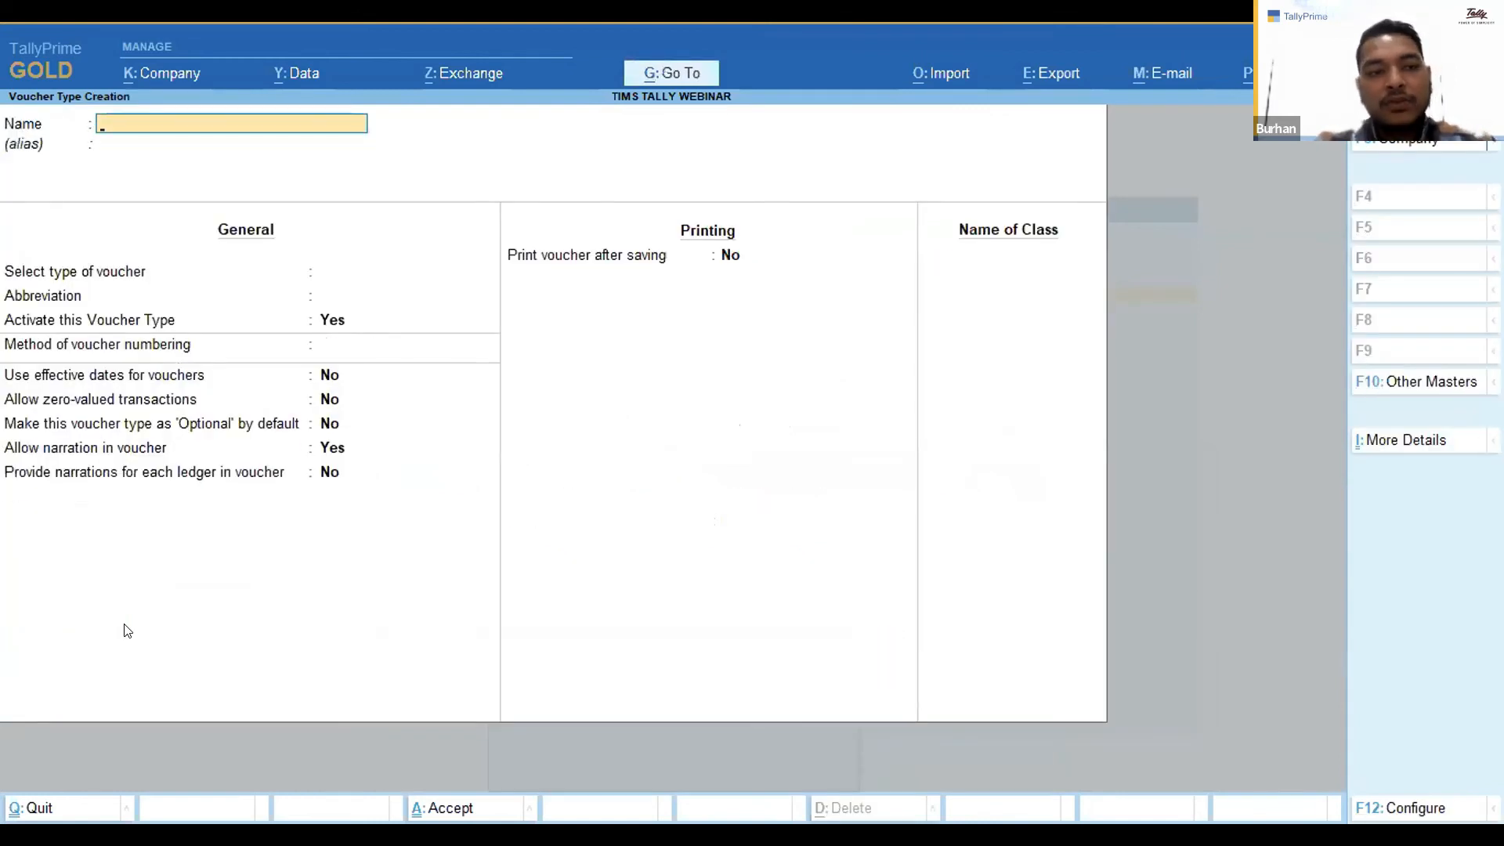
Open the stock item Sprayer 20L (Exempted) for alteration.
key(Escape)
key(Escape)
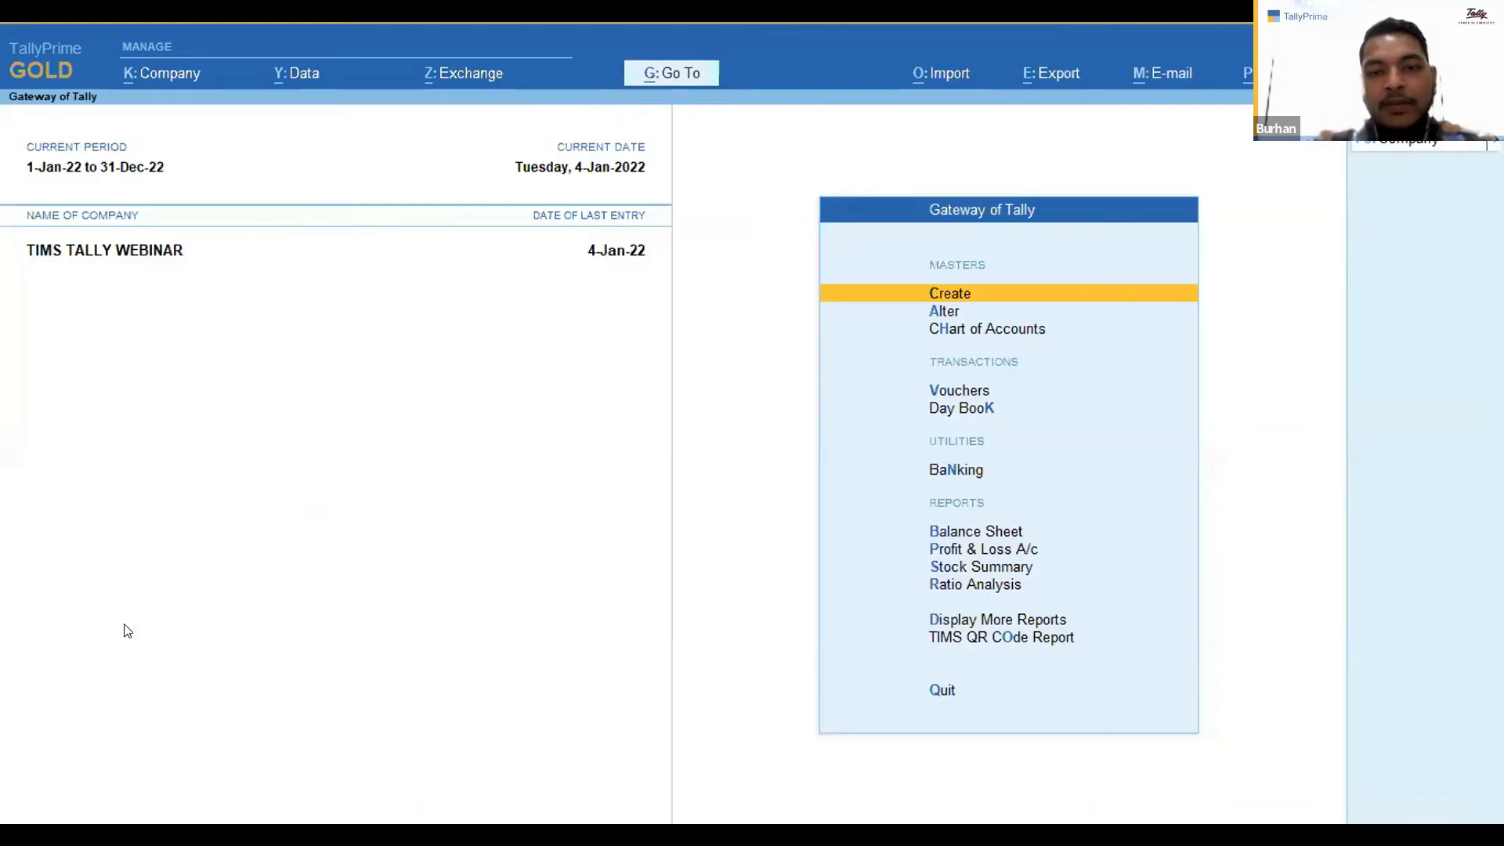
key(Down)
key(Down)
key(Up)
key(Up)
key(Down)
key(Up)
key(Return)
key(Down)
key(Down)
key(Down)
key(Down)
key(Down)
key(Return)
key(Down)
key(Down)
key(Down)
key(Return)
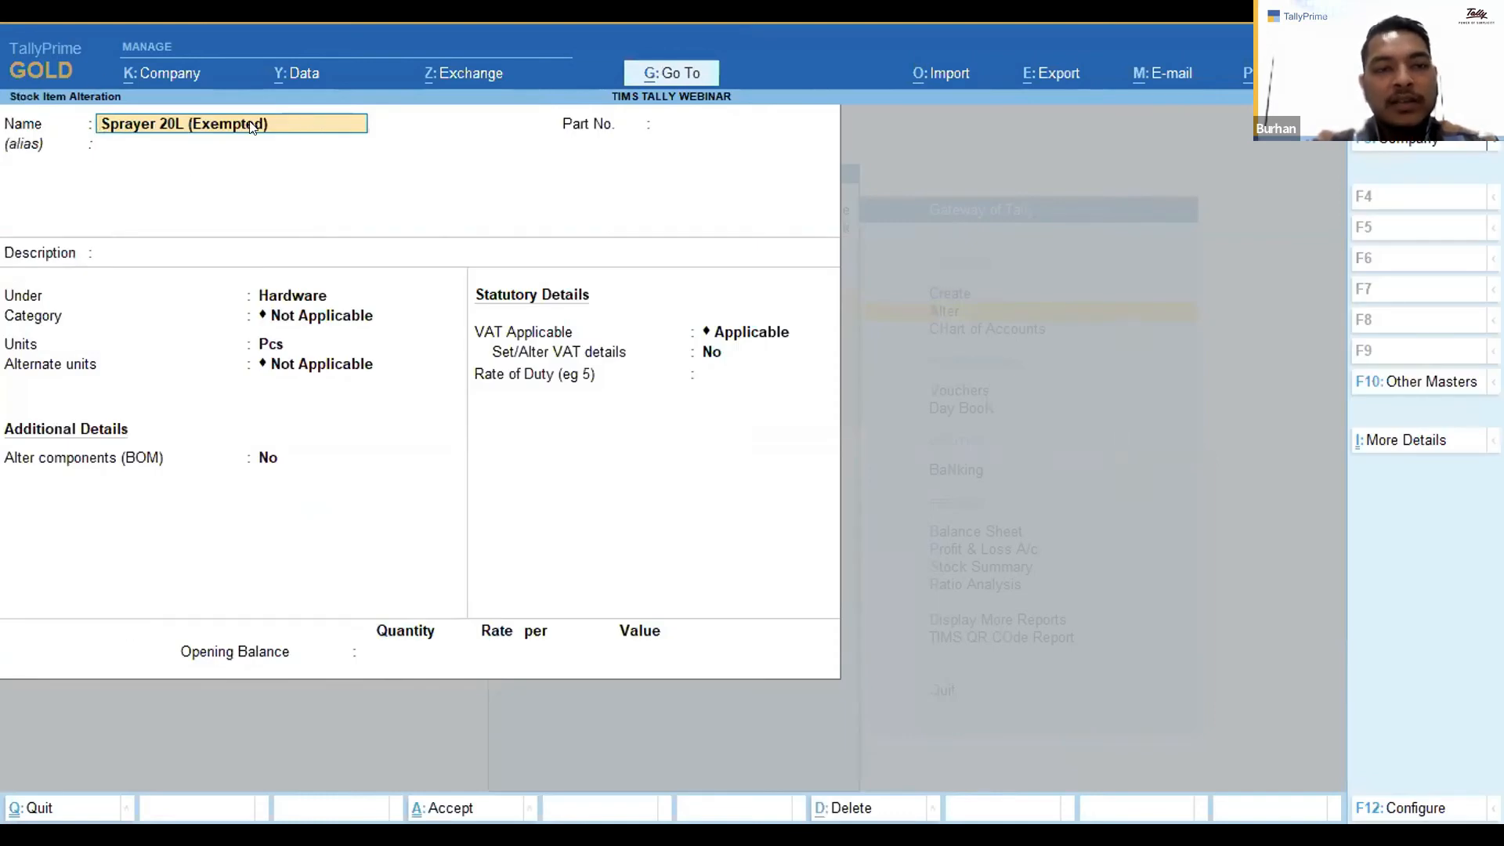
key(Escape)
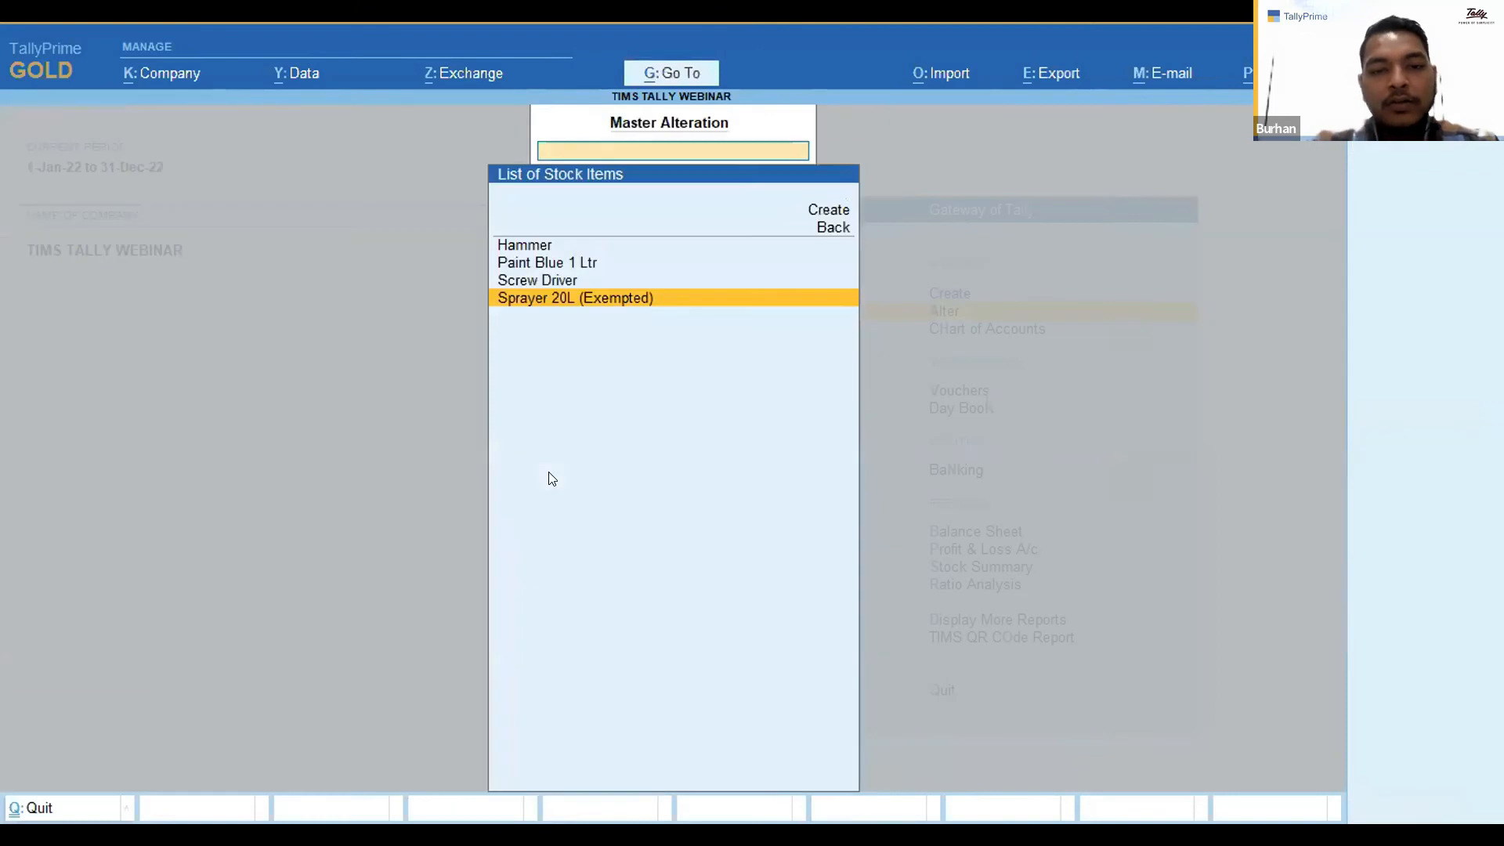
key(Return)
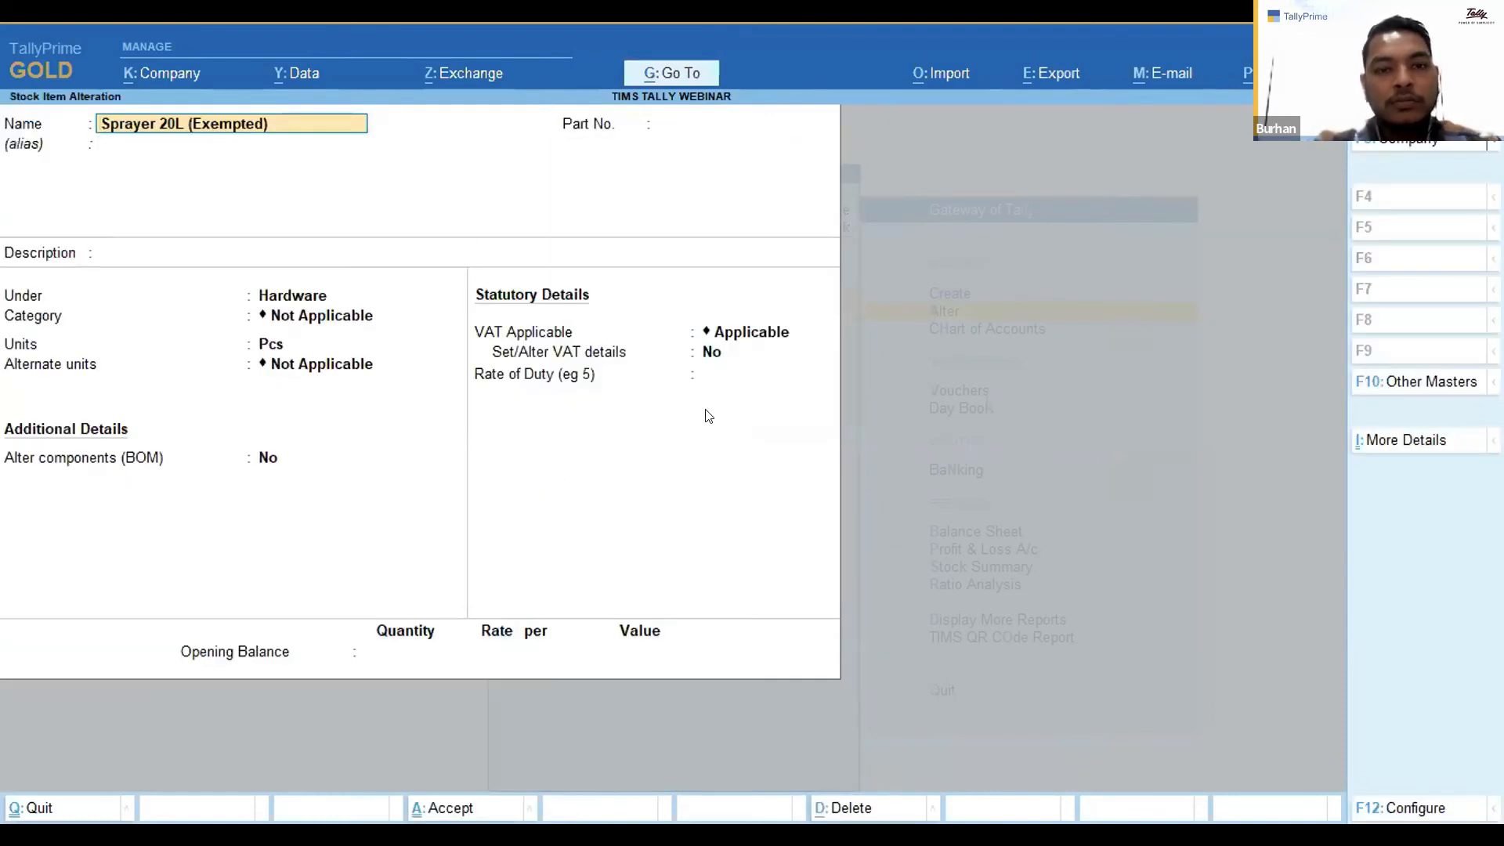
Enable VAT details for Sprayer 20L (Exempted) and set its HS code to 0001.11.00.
click(710, 353)
key(y)
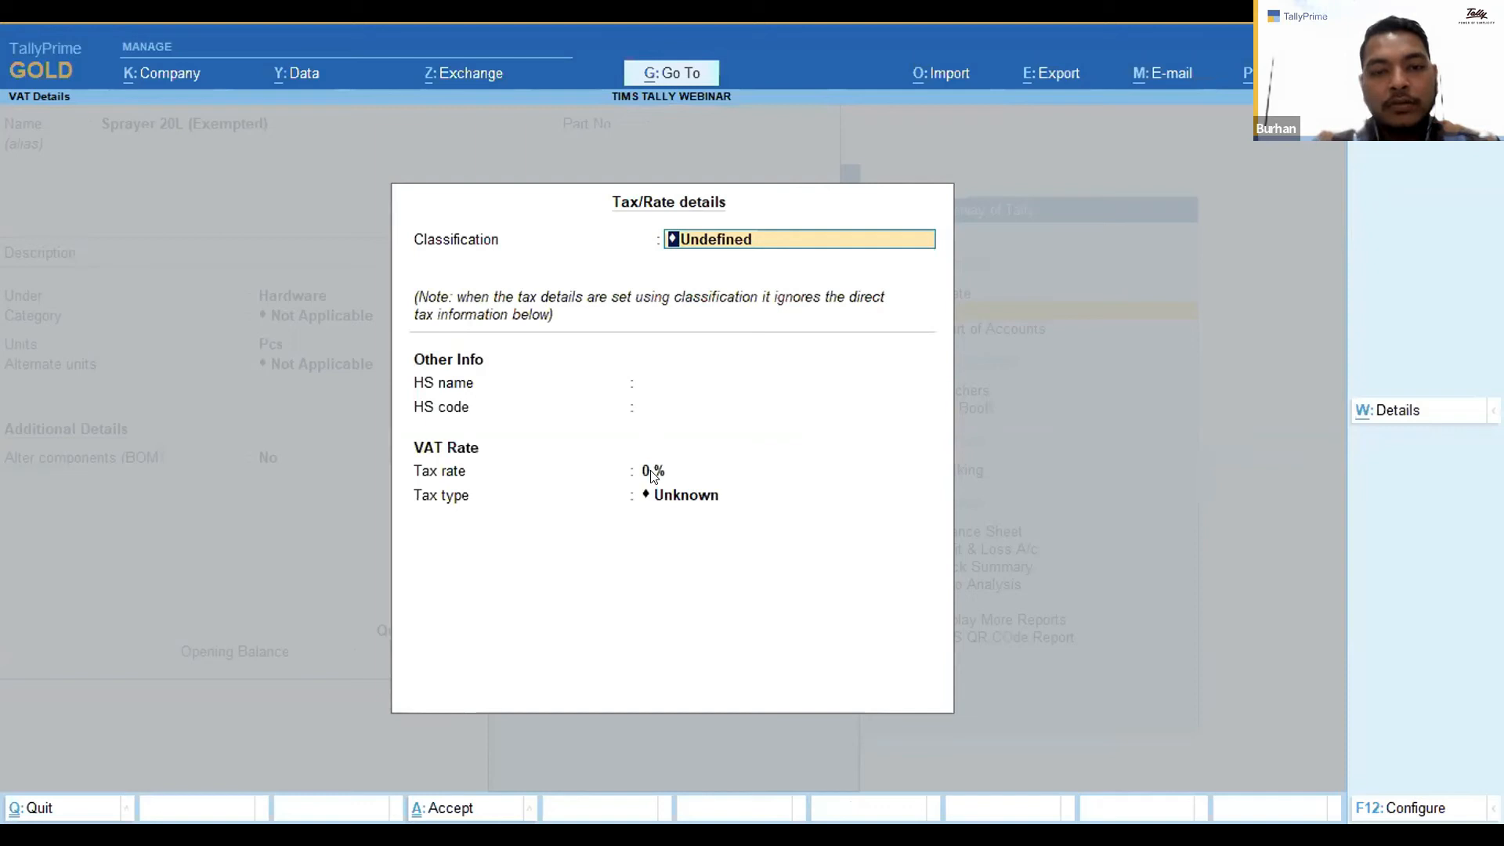
key(Return)
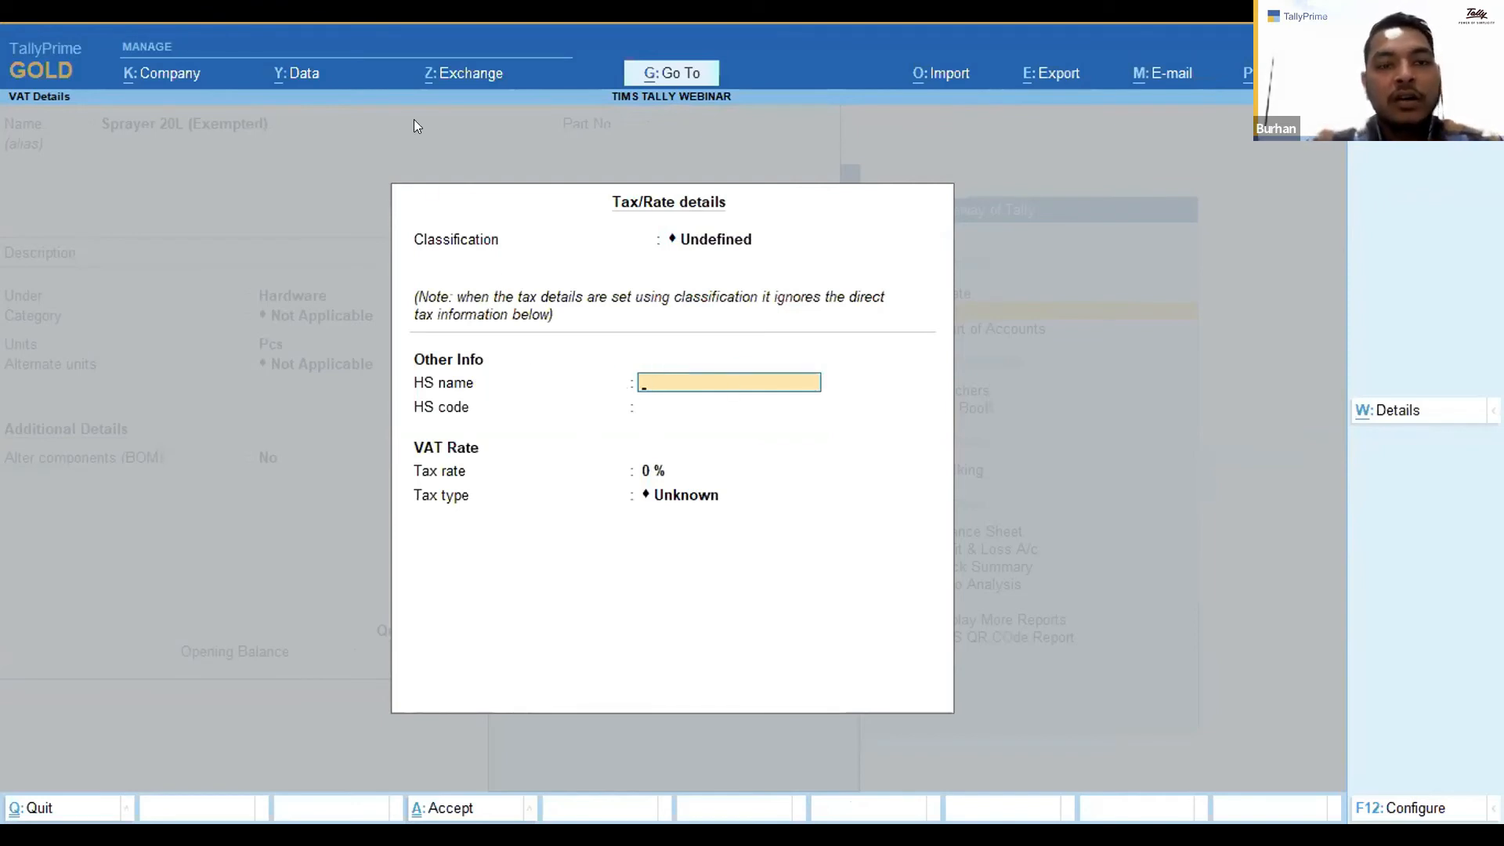
key(Return)
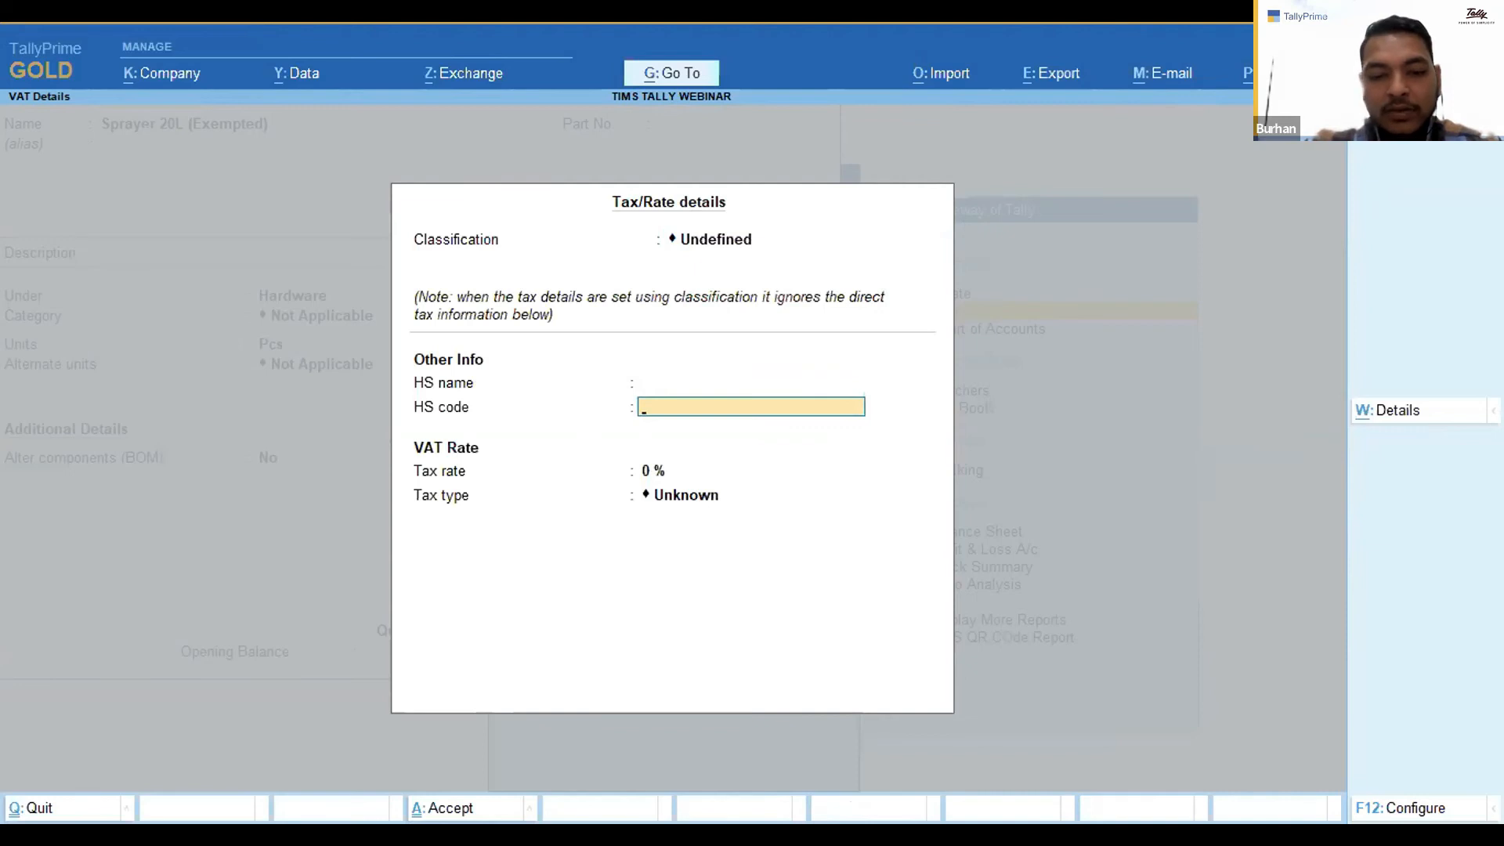
key(alt+Tab)
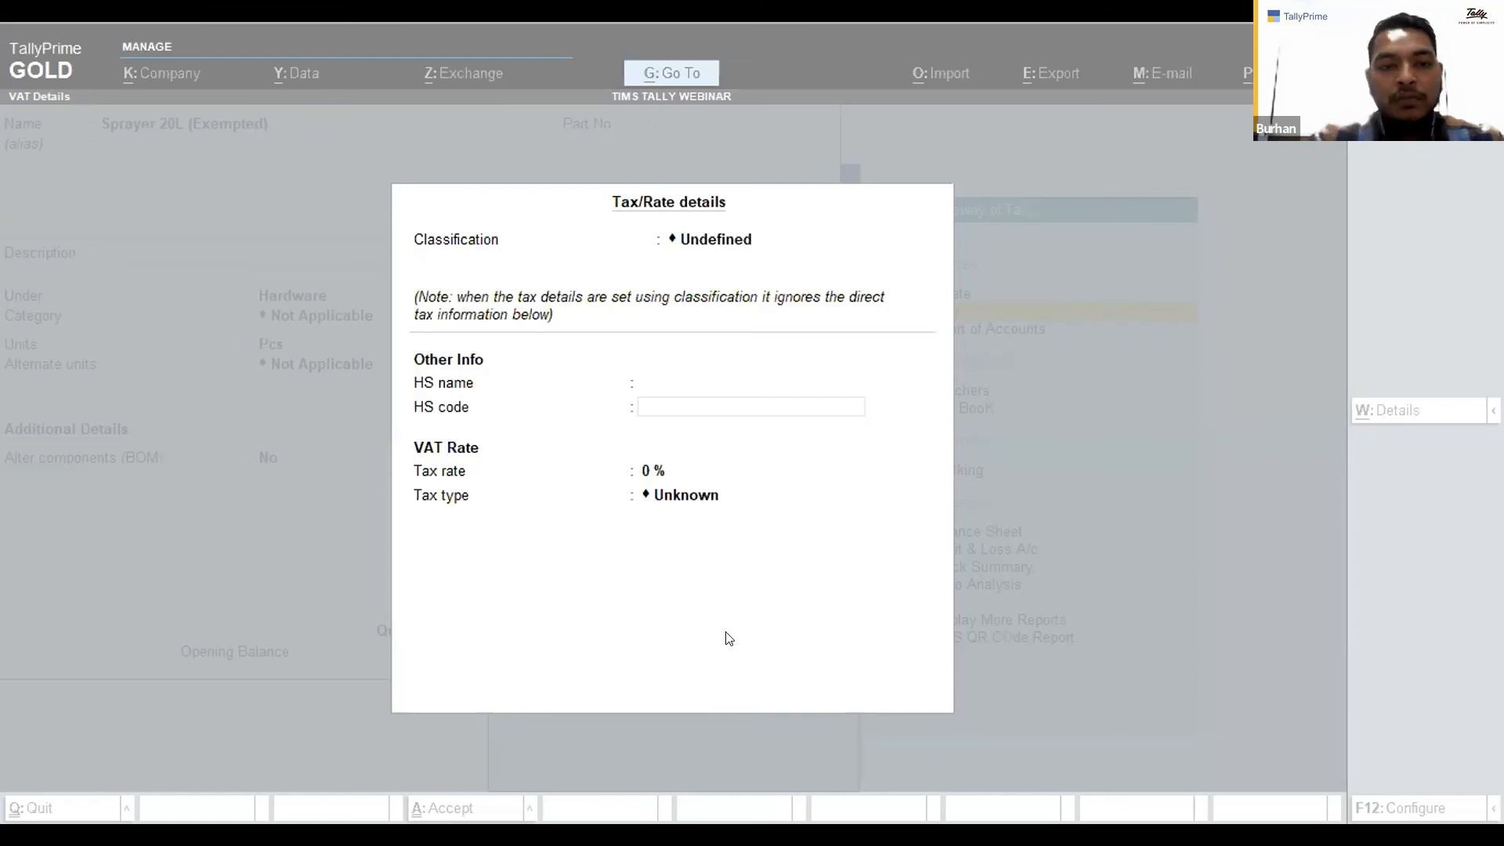
click(621, 404)
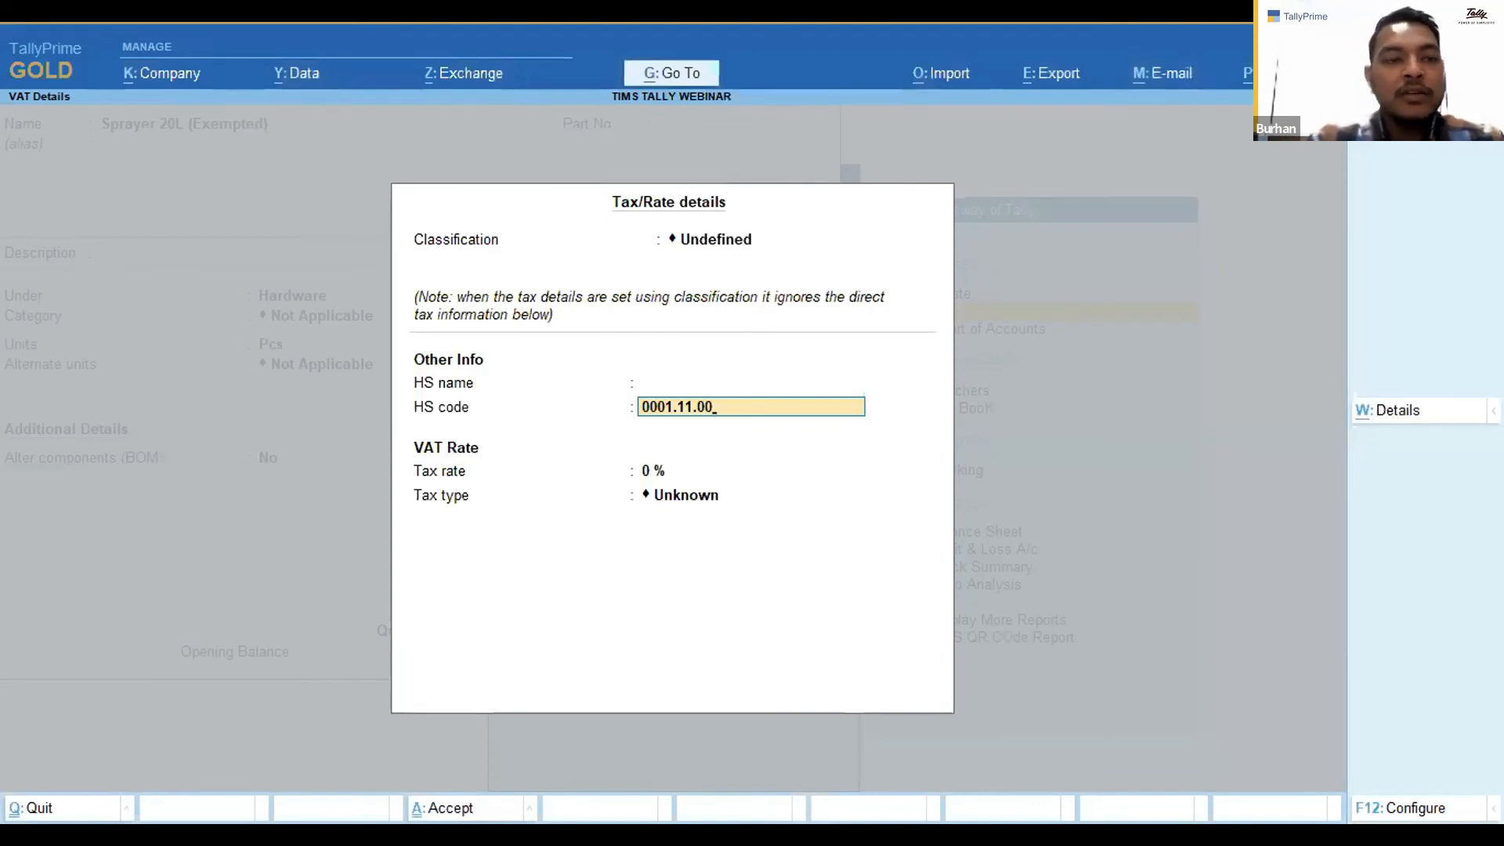
key(alt+Tab)
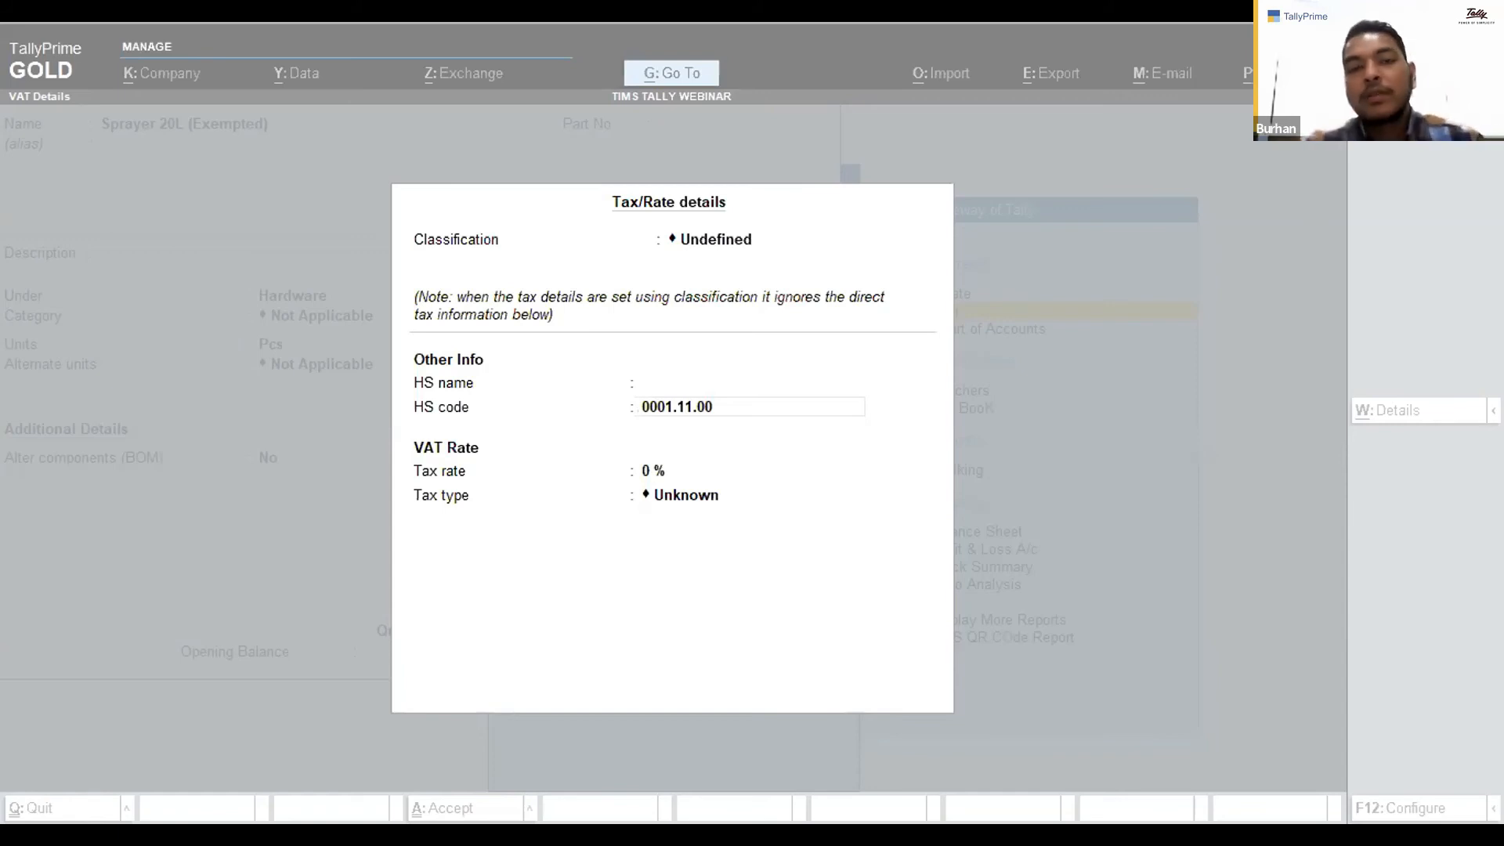
Switch to the HS CODES LATEST spreadsheet in Excel and review the HS codes and their tax categories.
key(alt+Tab)
click(282, 516)
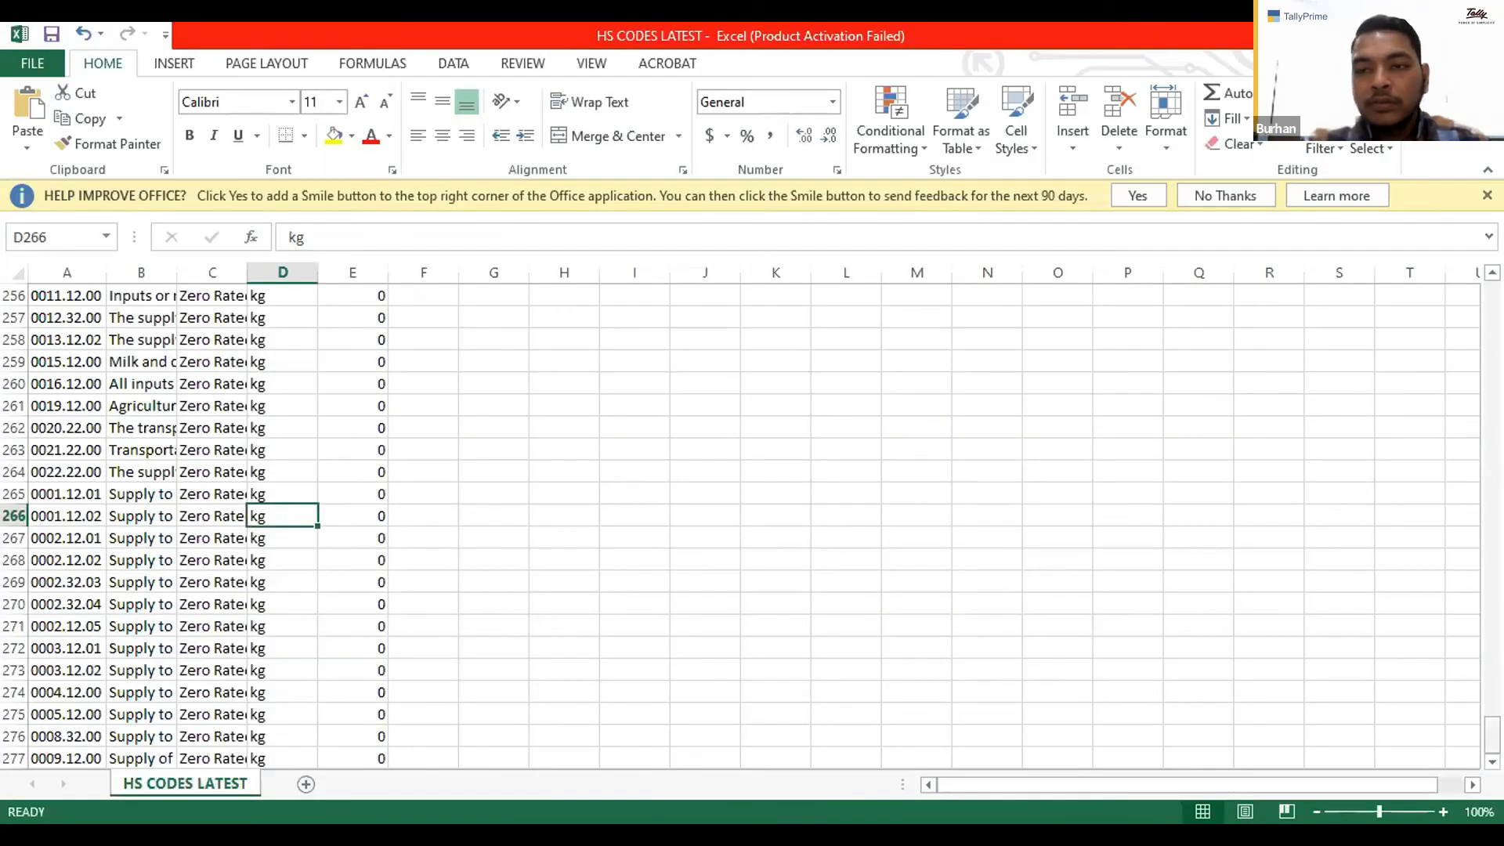
drag(1492, 735, 1492, 311)
scroll(587, 305, up, 3)
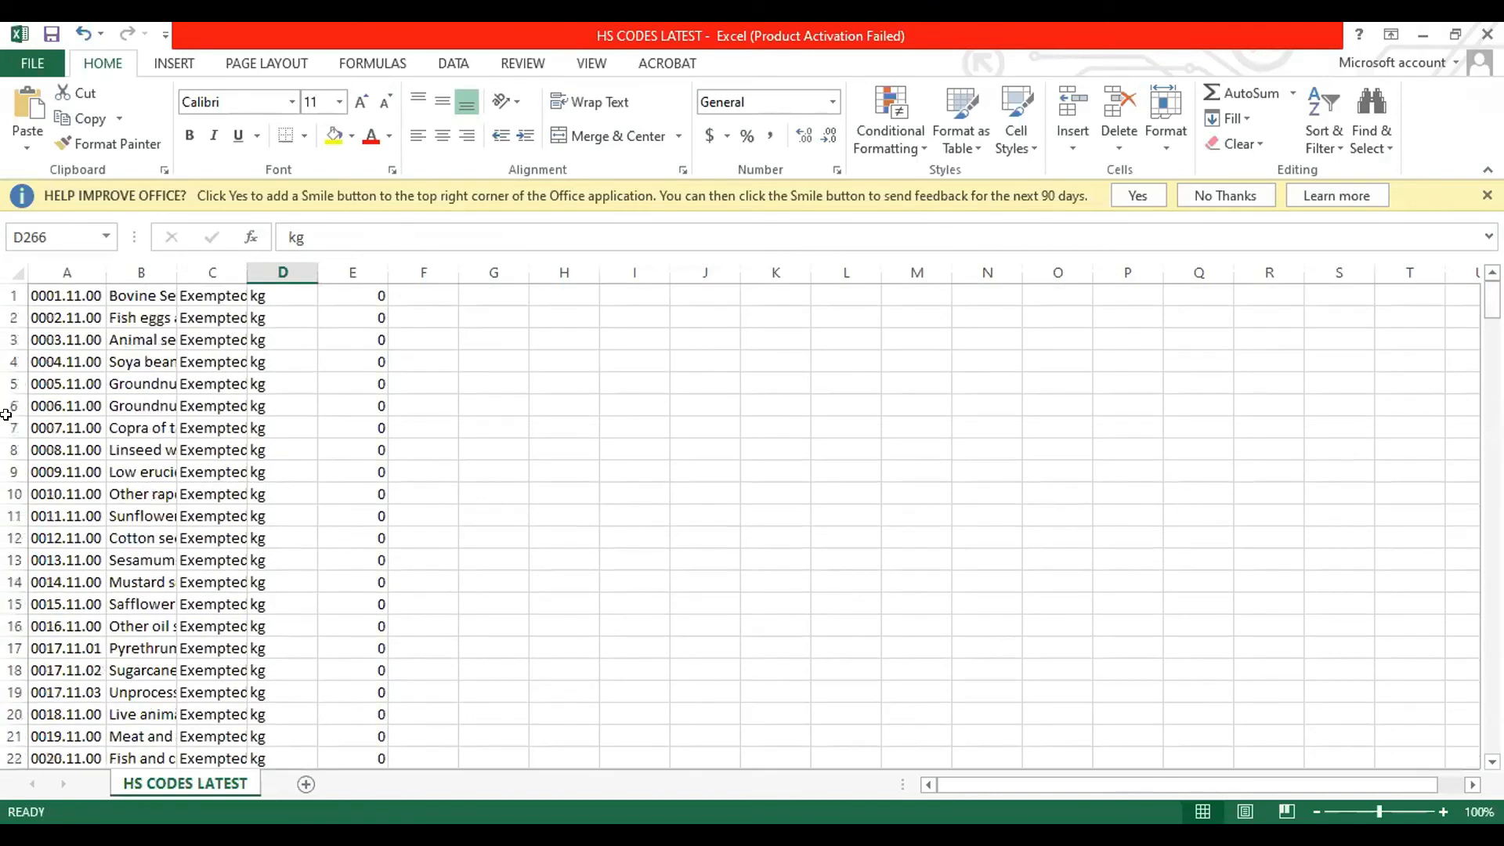
click(211, 296)
drag(1492, 297, 1492, 727)
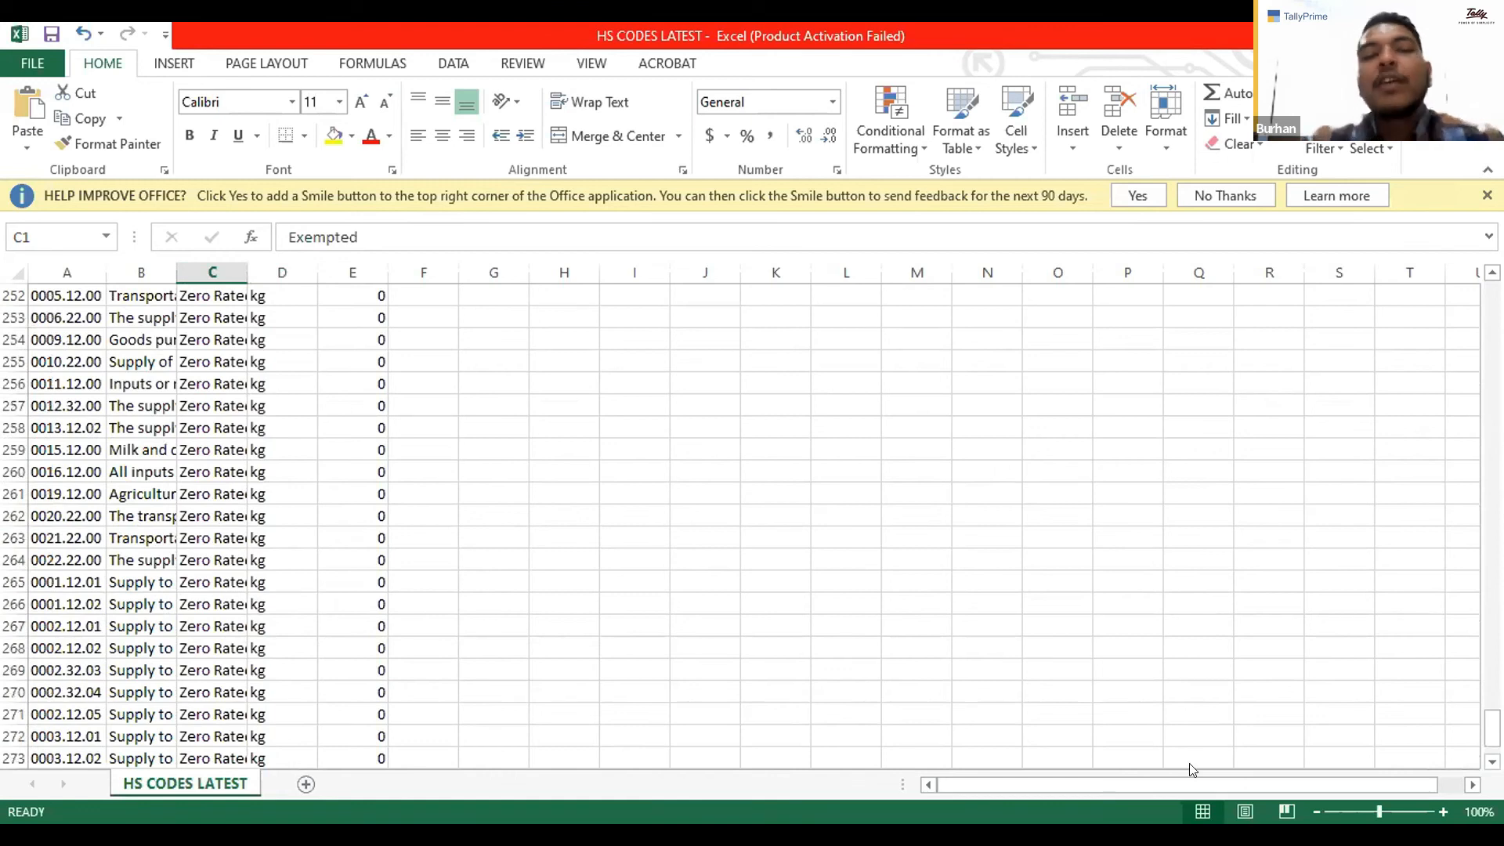
key(alt+Tab)
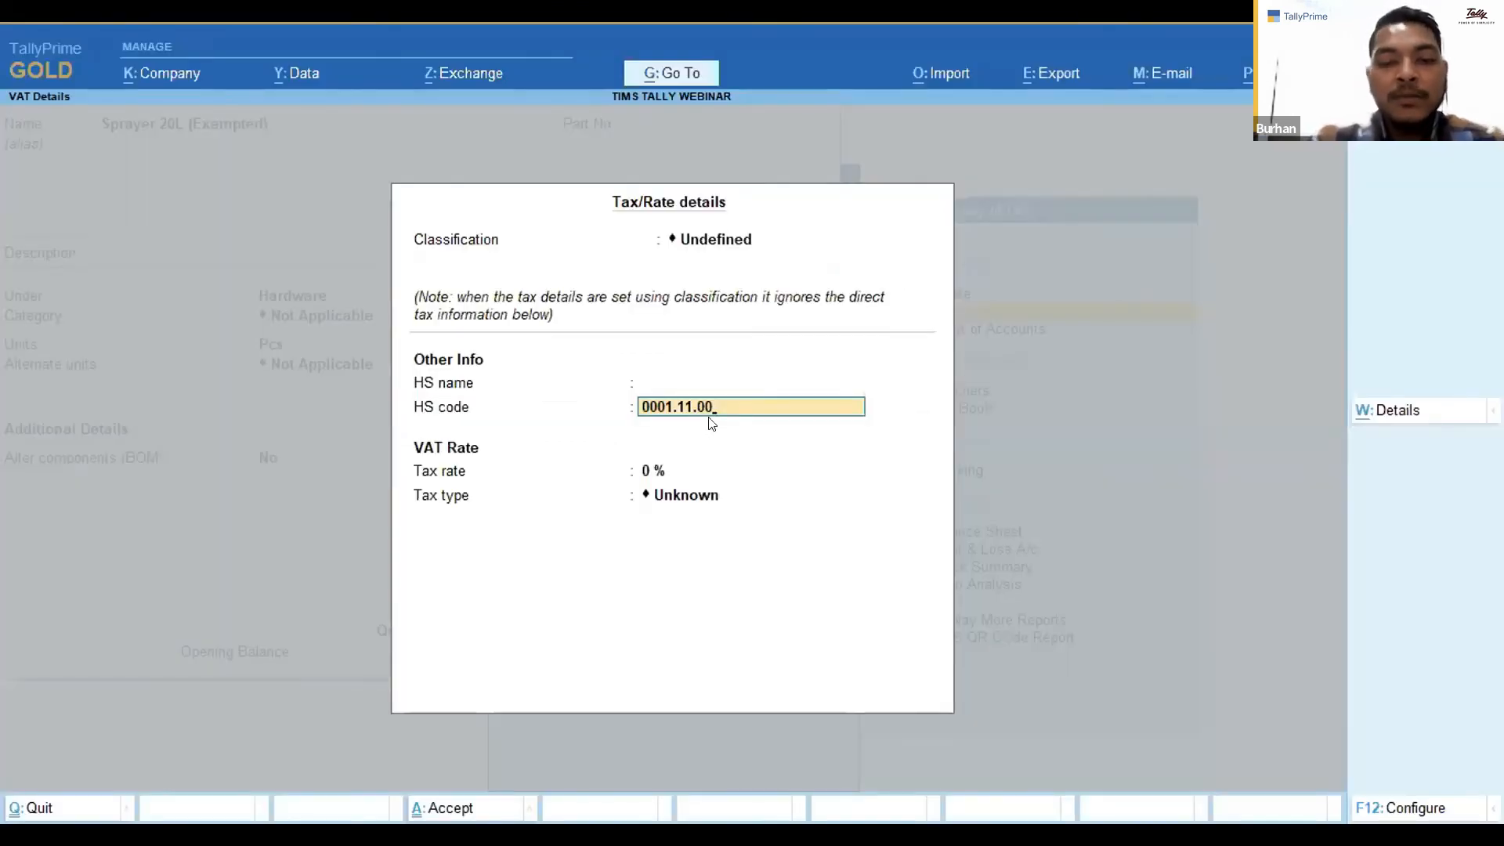
Accept the VAT details, set the Rate of Duty to 0, and save the Sprayer 20L (Exempted) item.
key(Return)
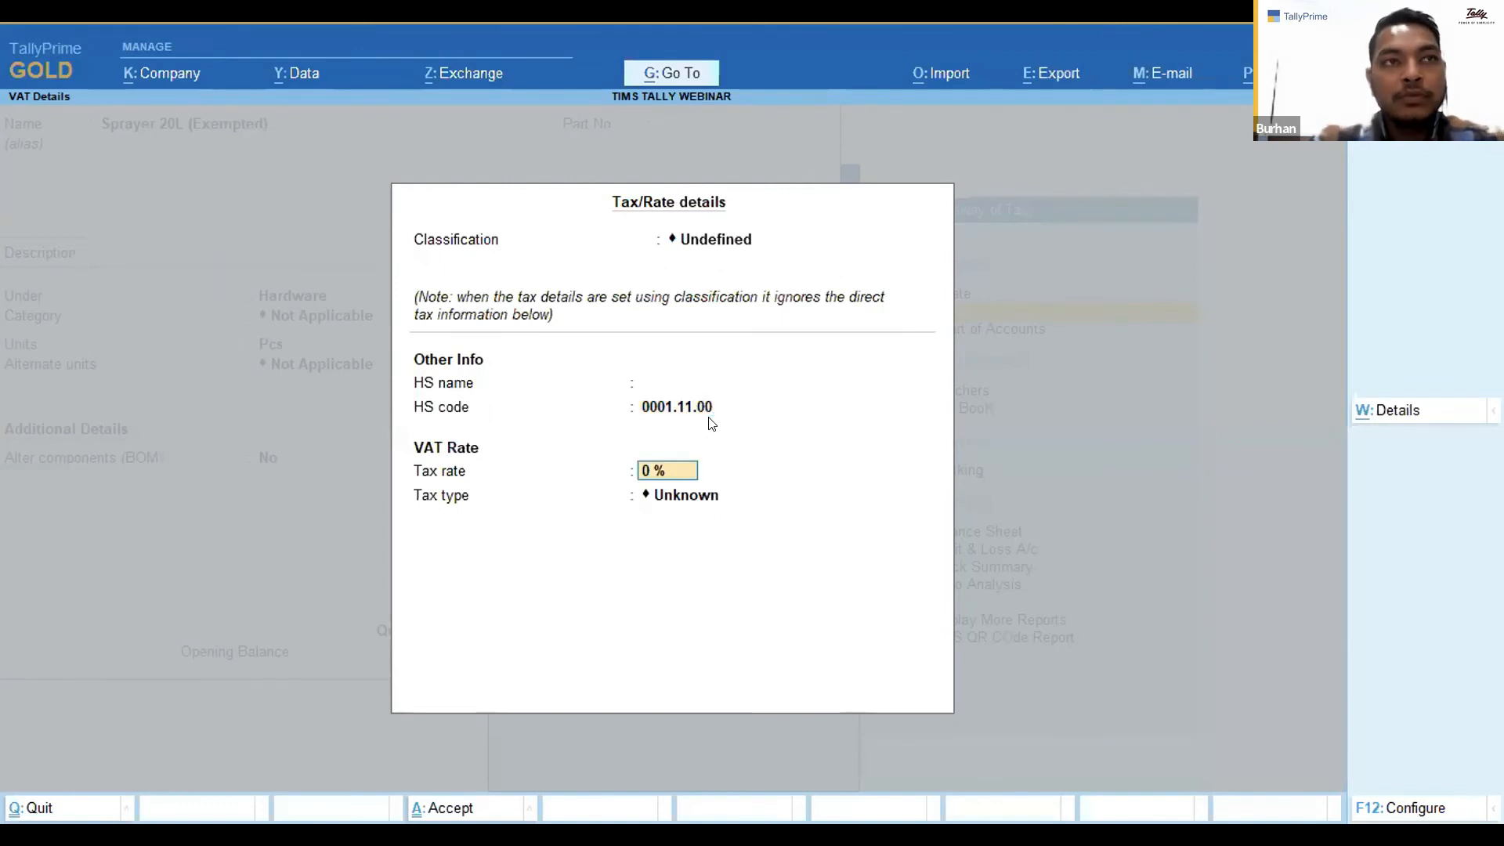
key(Return)
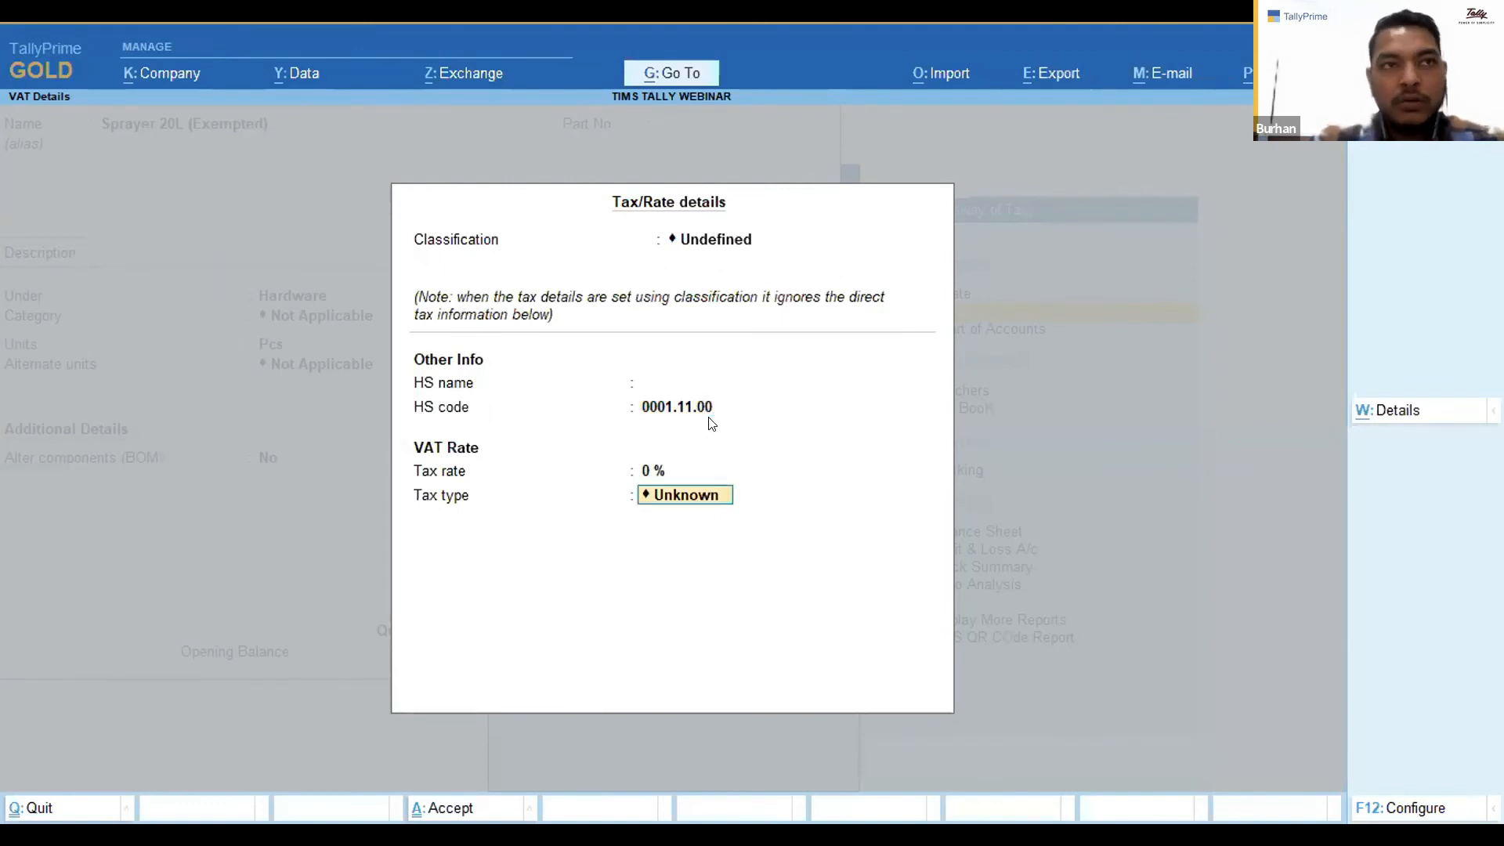
key(Return)
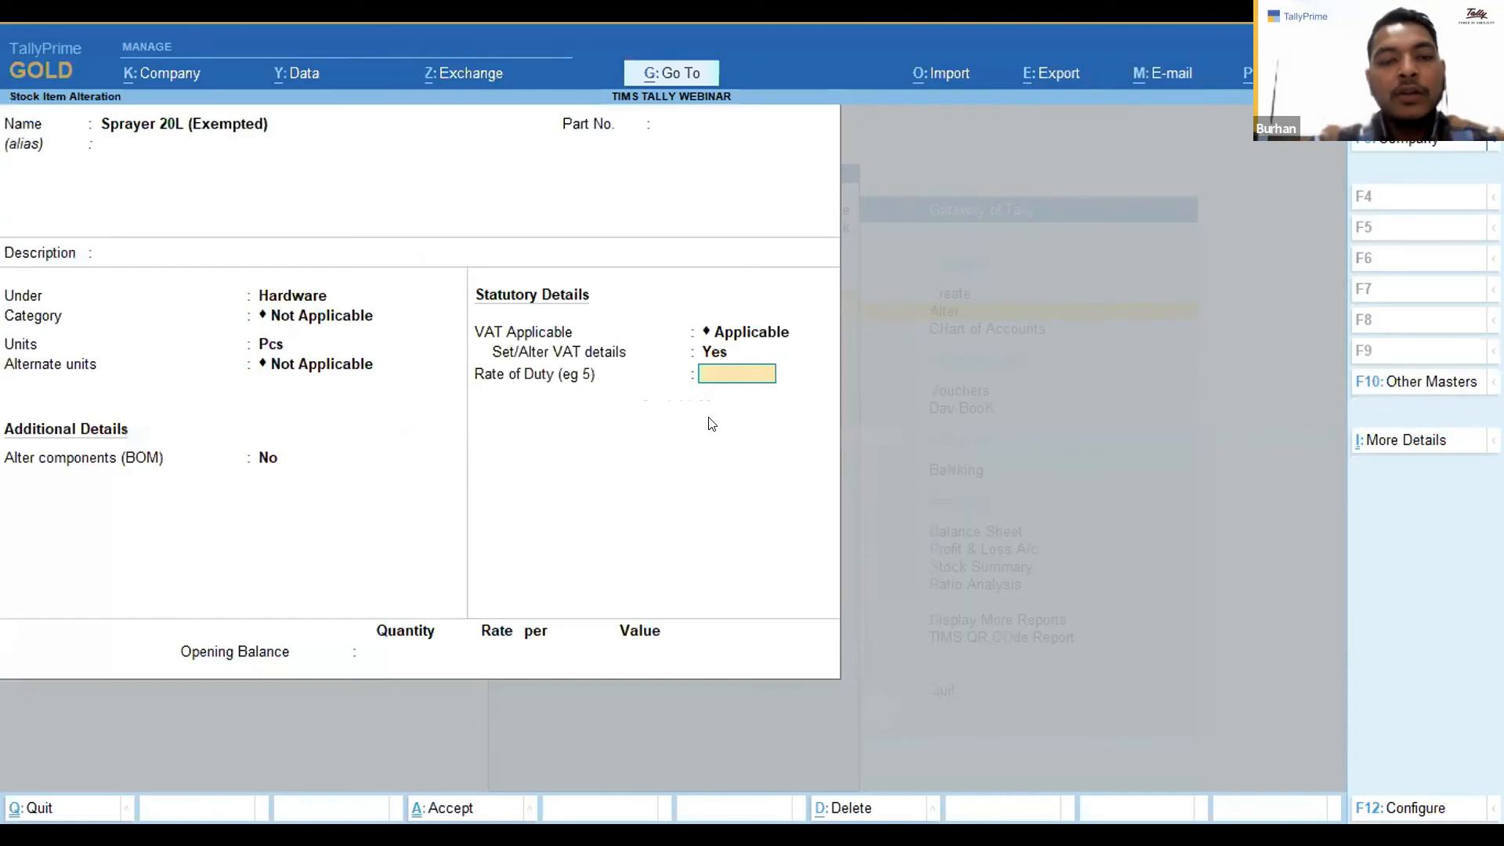
text(0)
key(Return)
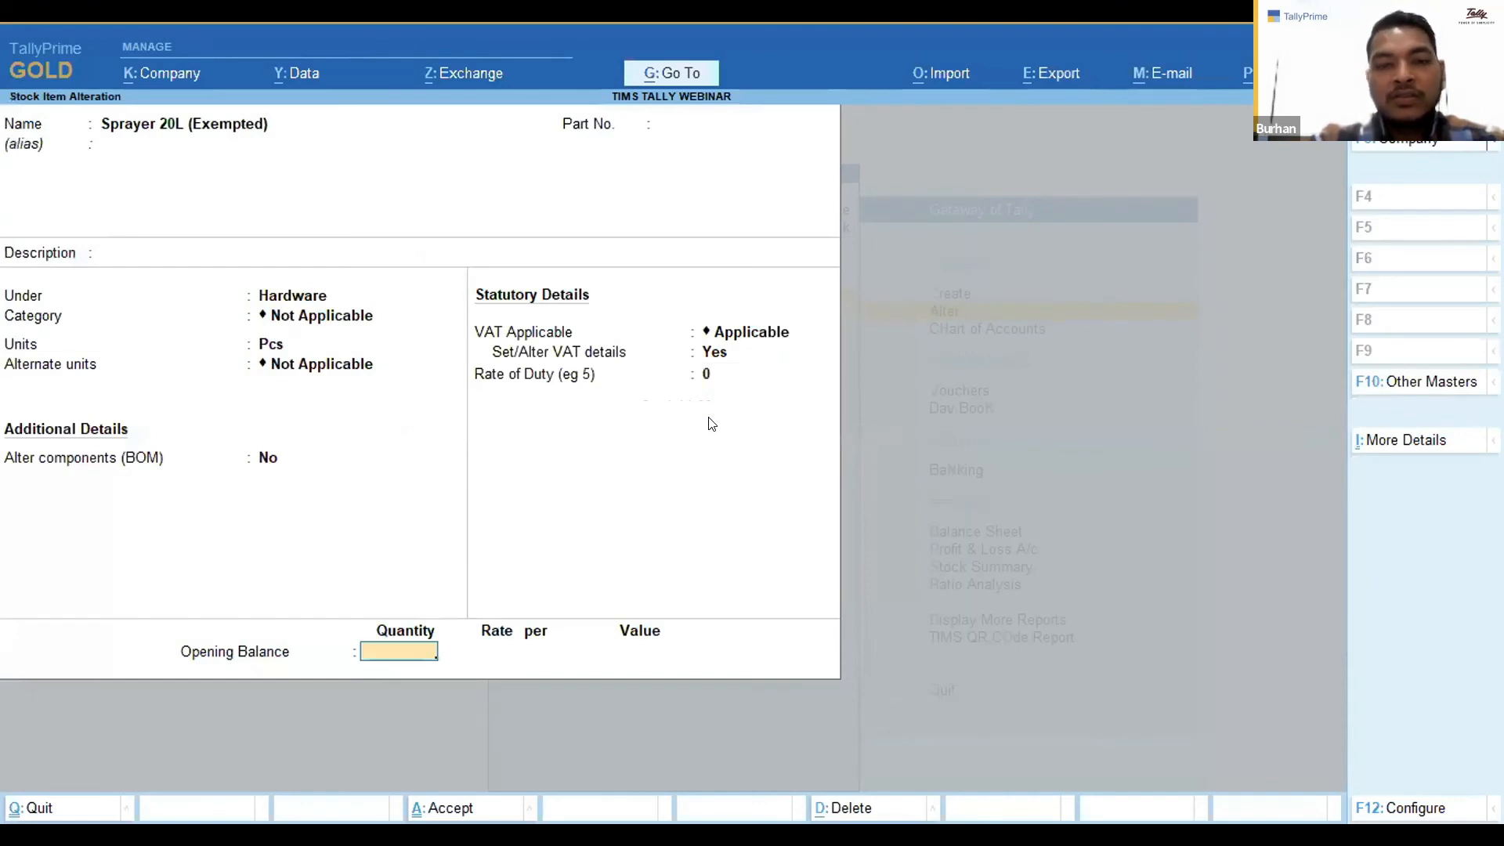
key(ctrl+a)
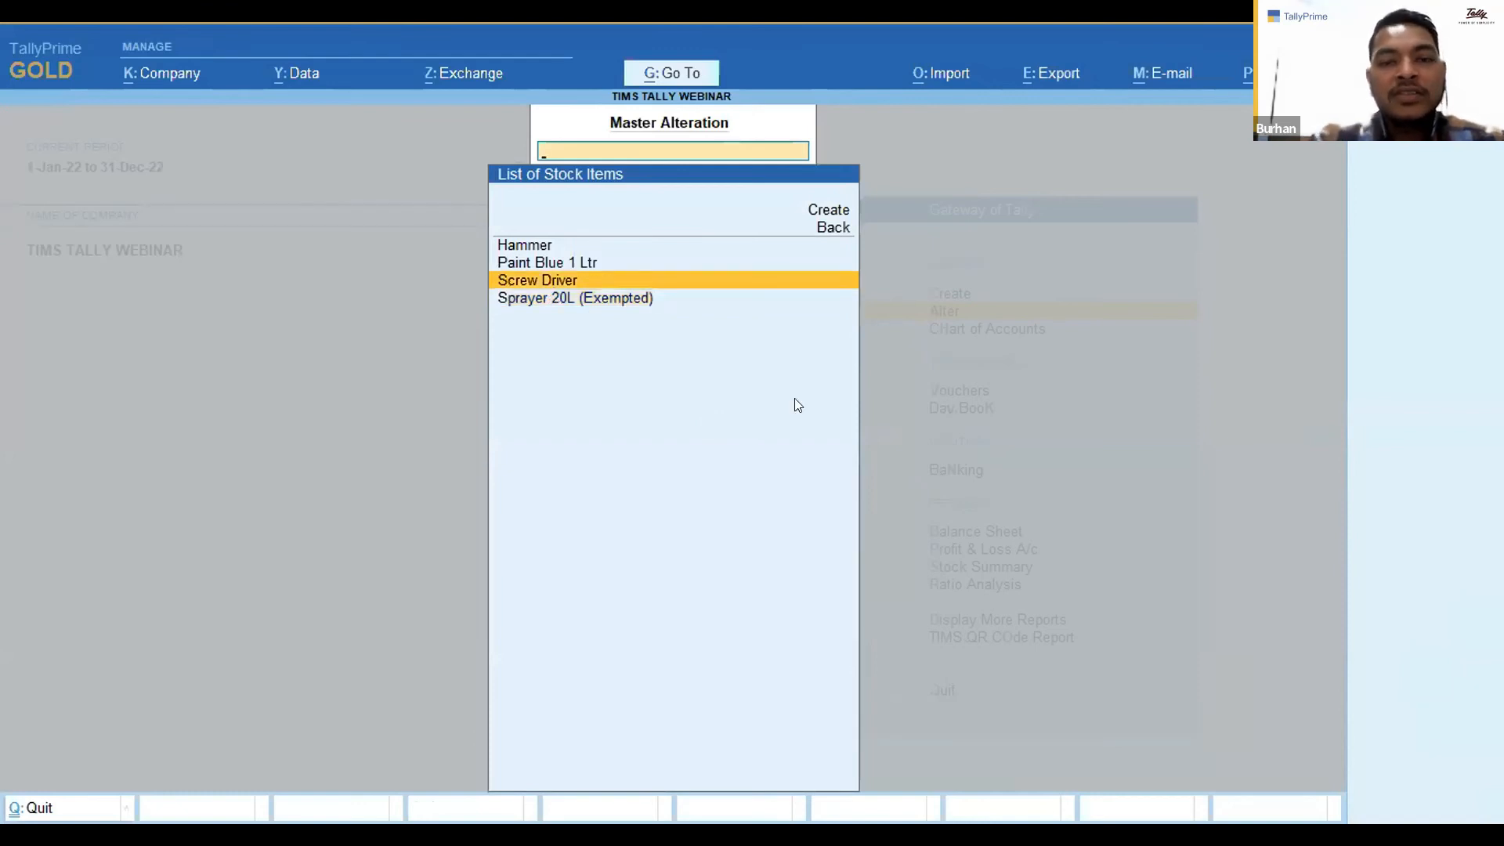
Open the Screw Driver stock item, enable its VAT details, accept them, and save the item.
key(Return)
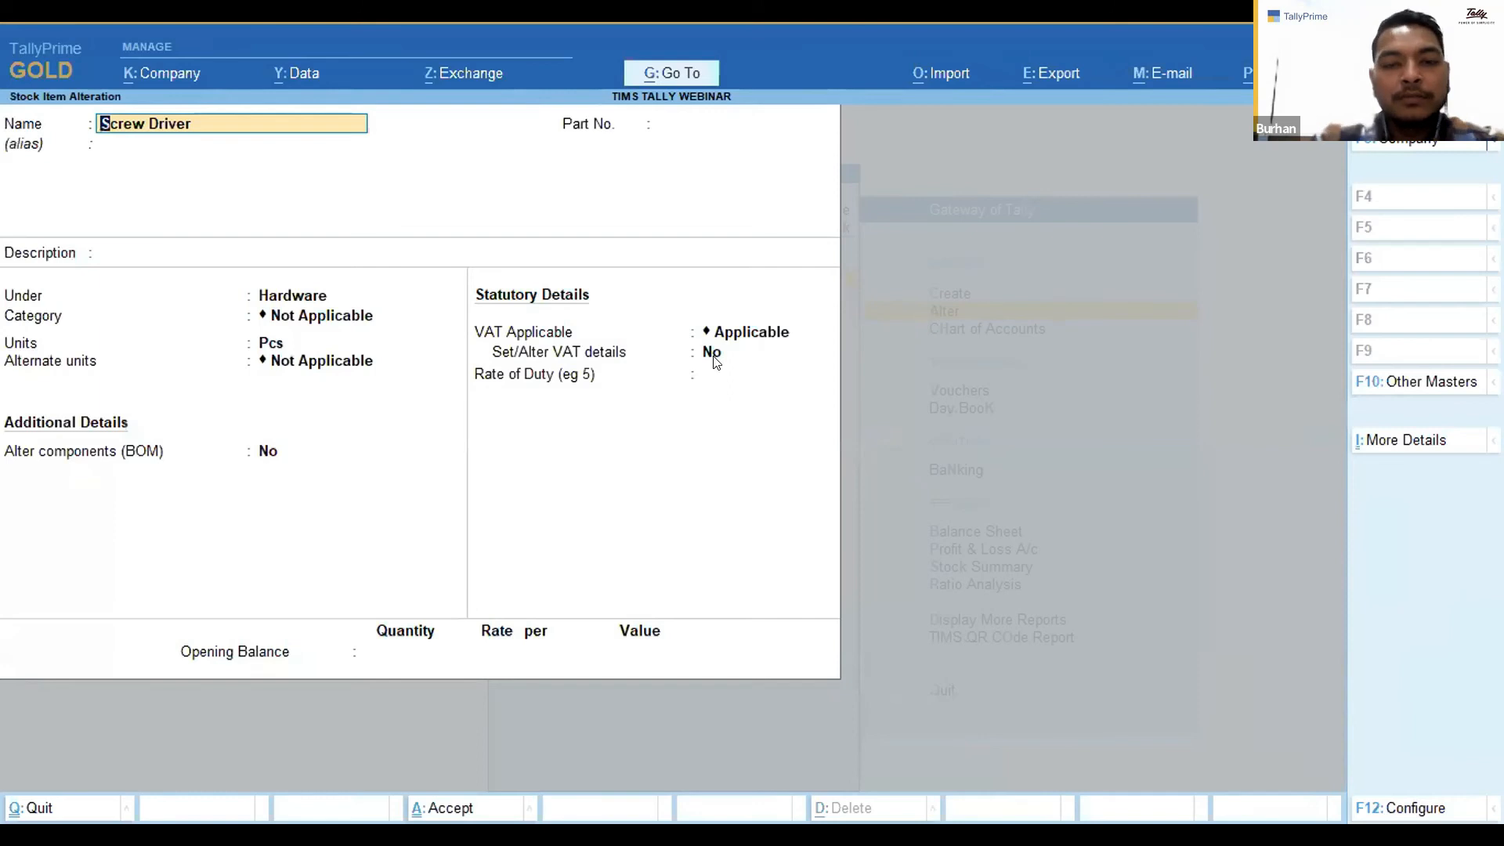
click(713, 357)
text(y)
key(Return)
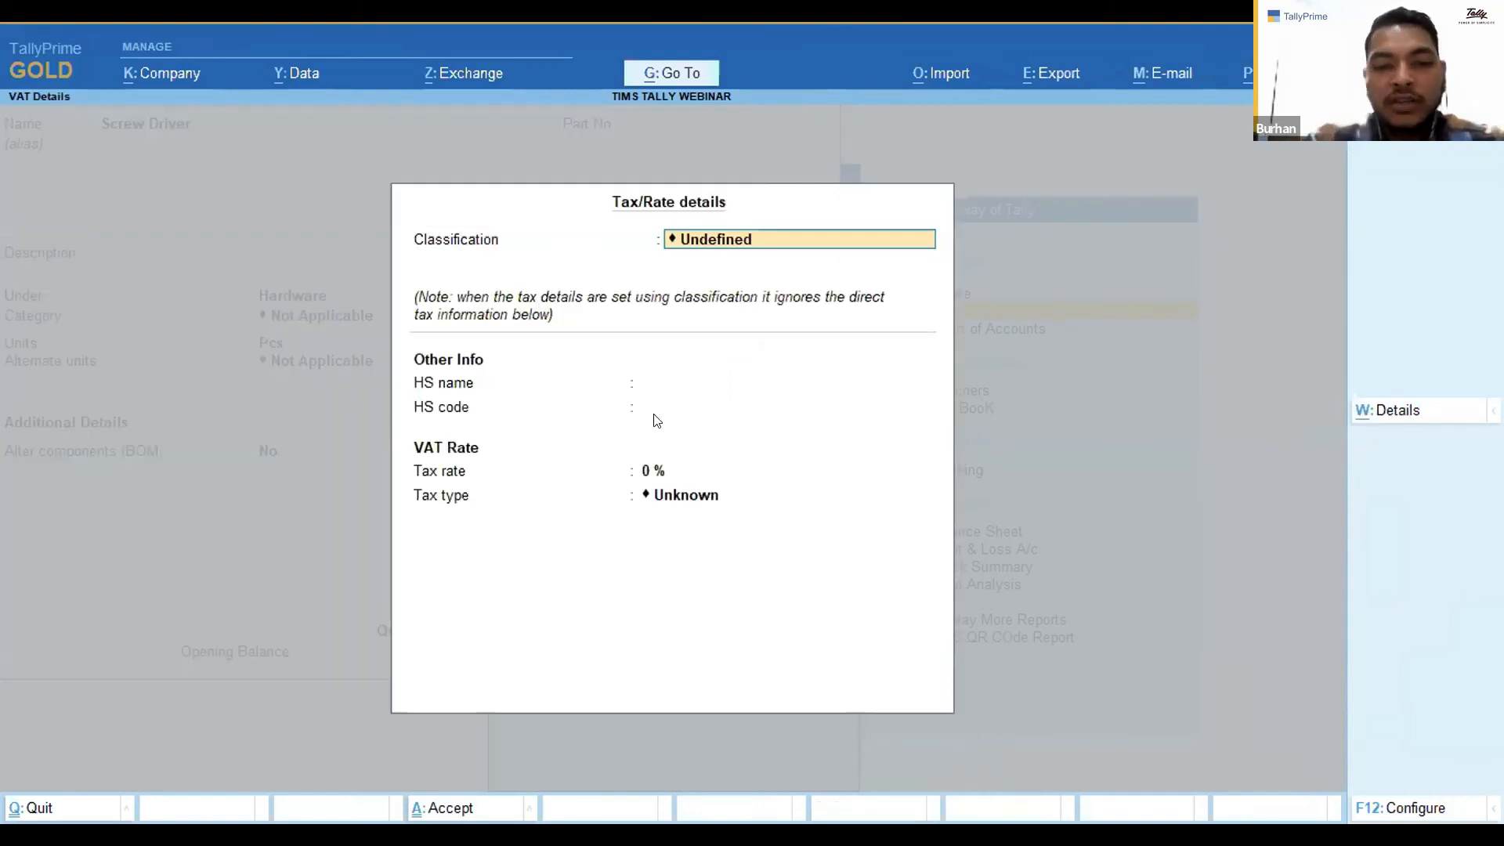
click(656, 470)
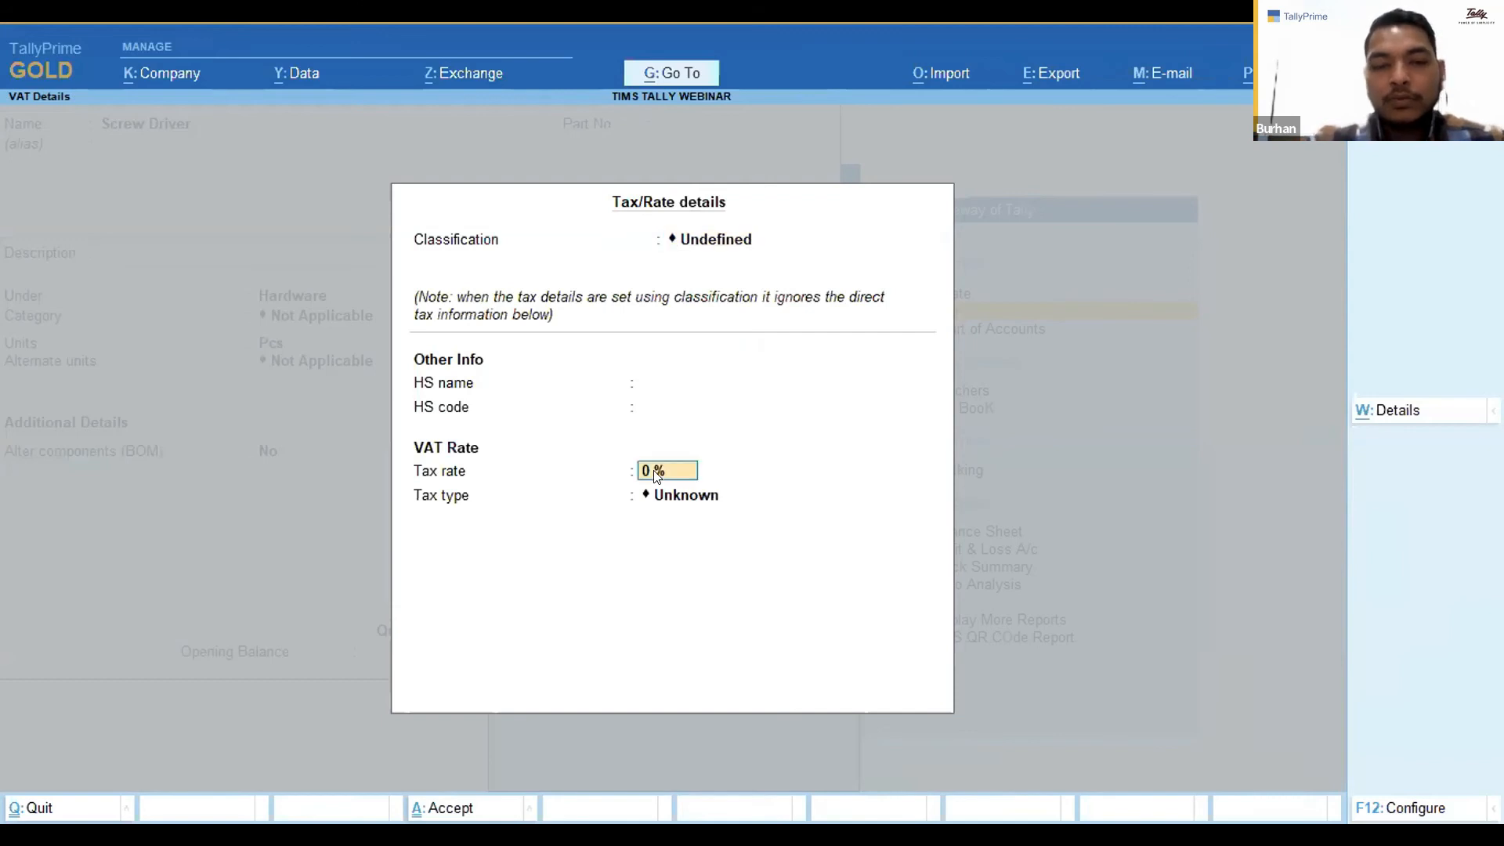
key(ctrl+a)
key(ctrl)
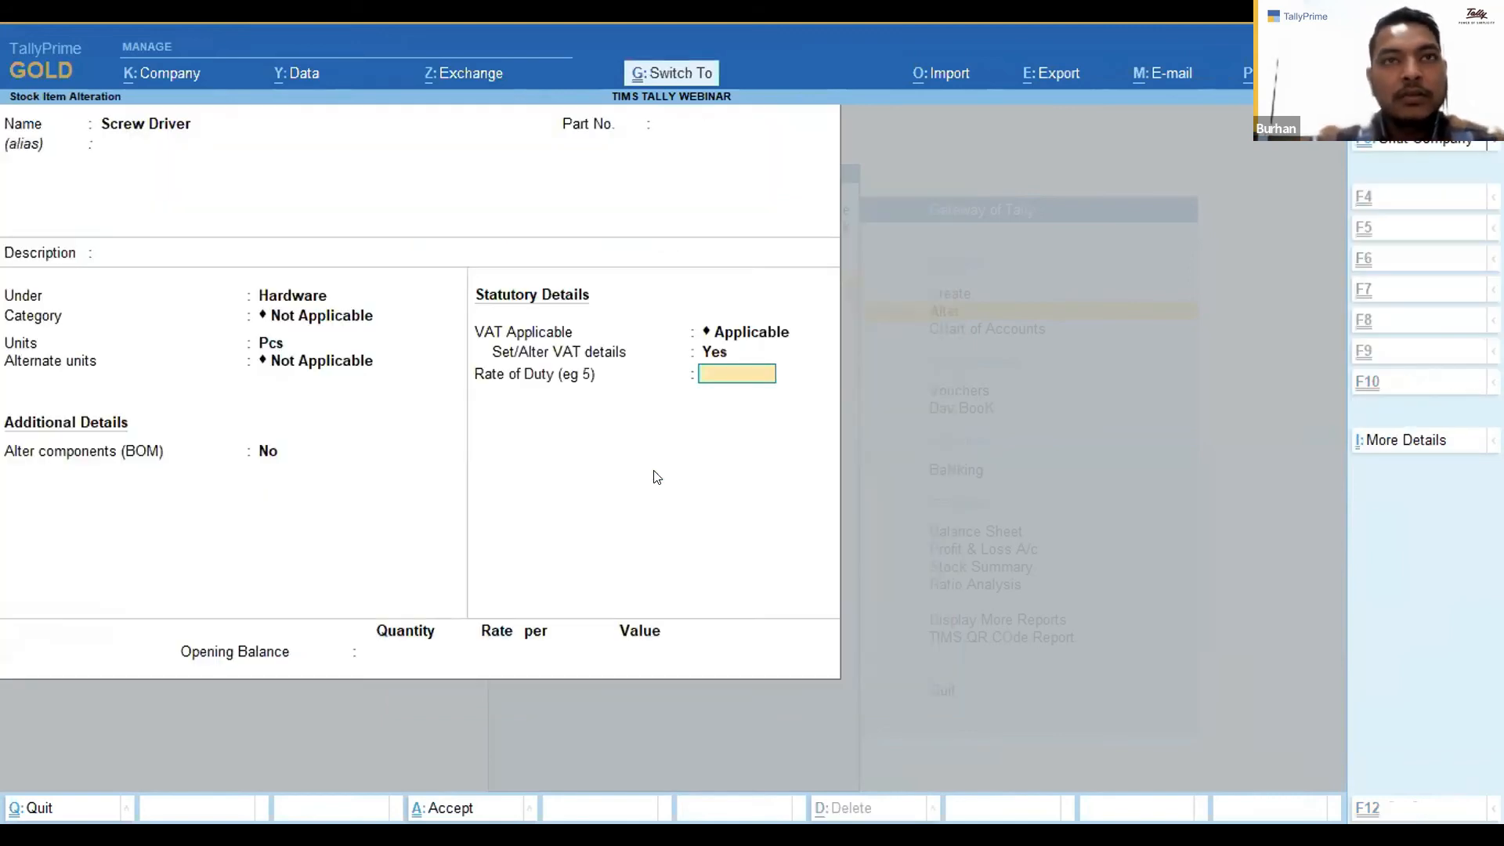
key(ctrl+a)
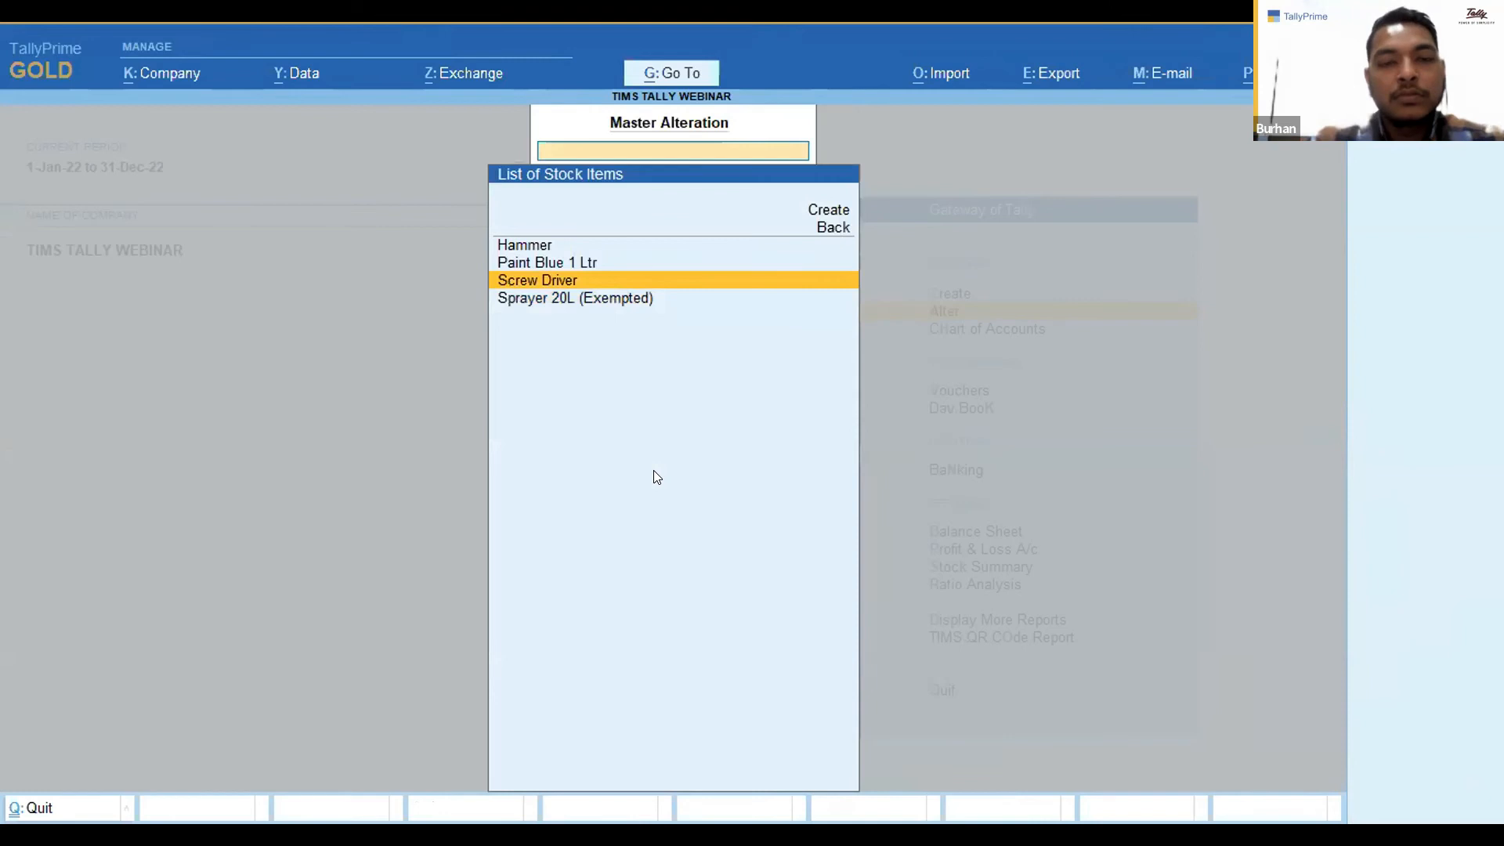
Start a new sales voucher for Customer 1, accepting the dispatch and party details.
key(Escape)
key(Escape)
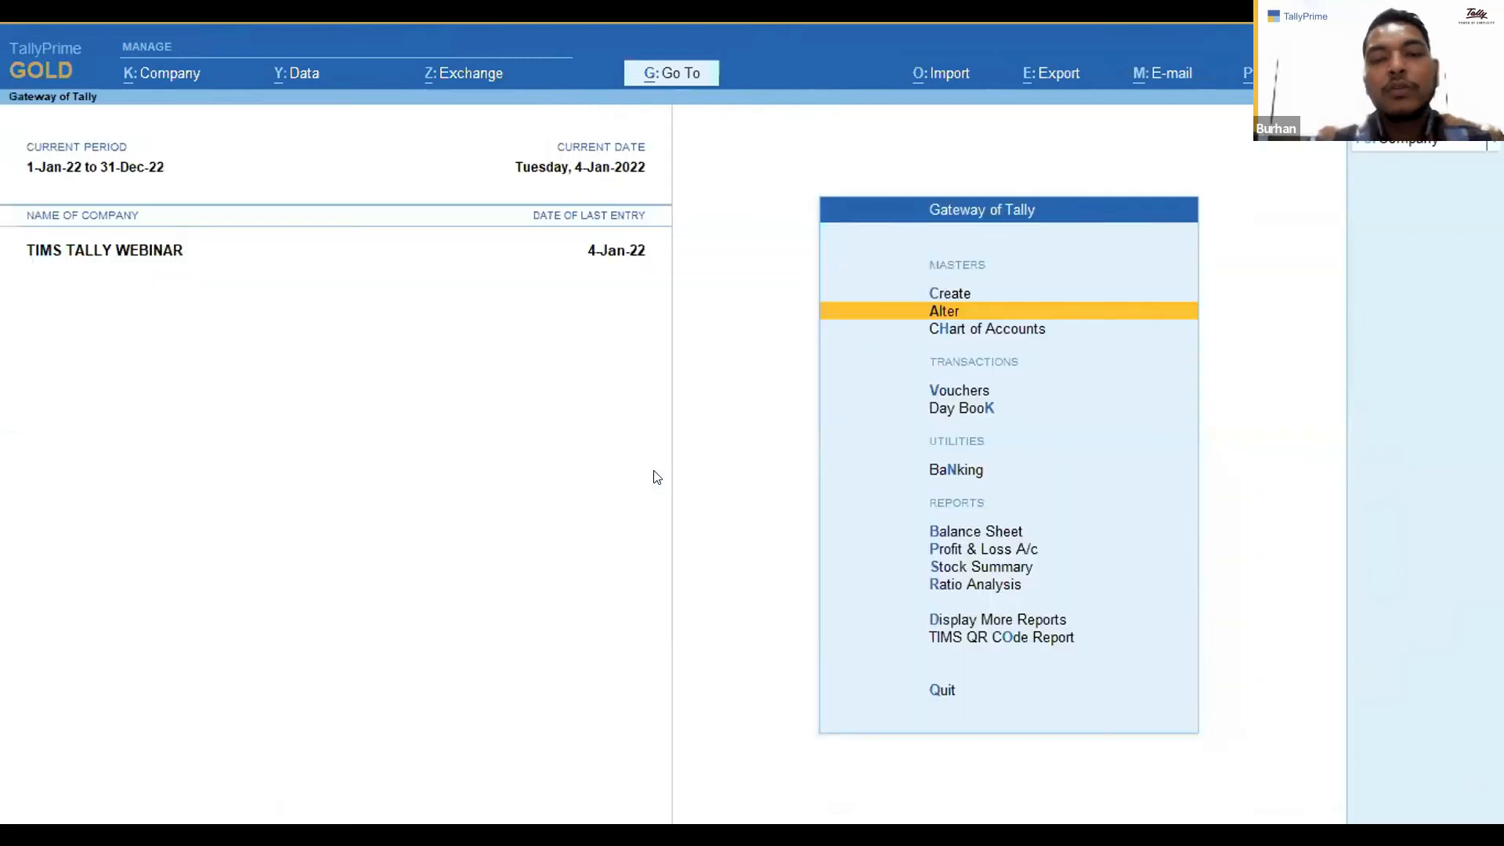
key(Up)
key(k)
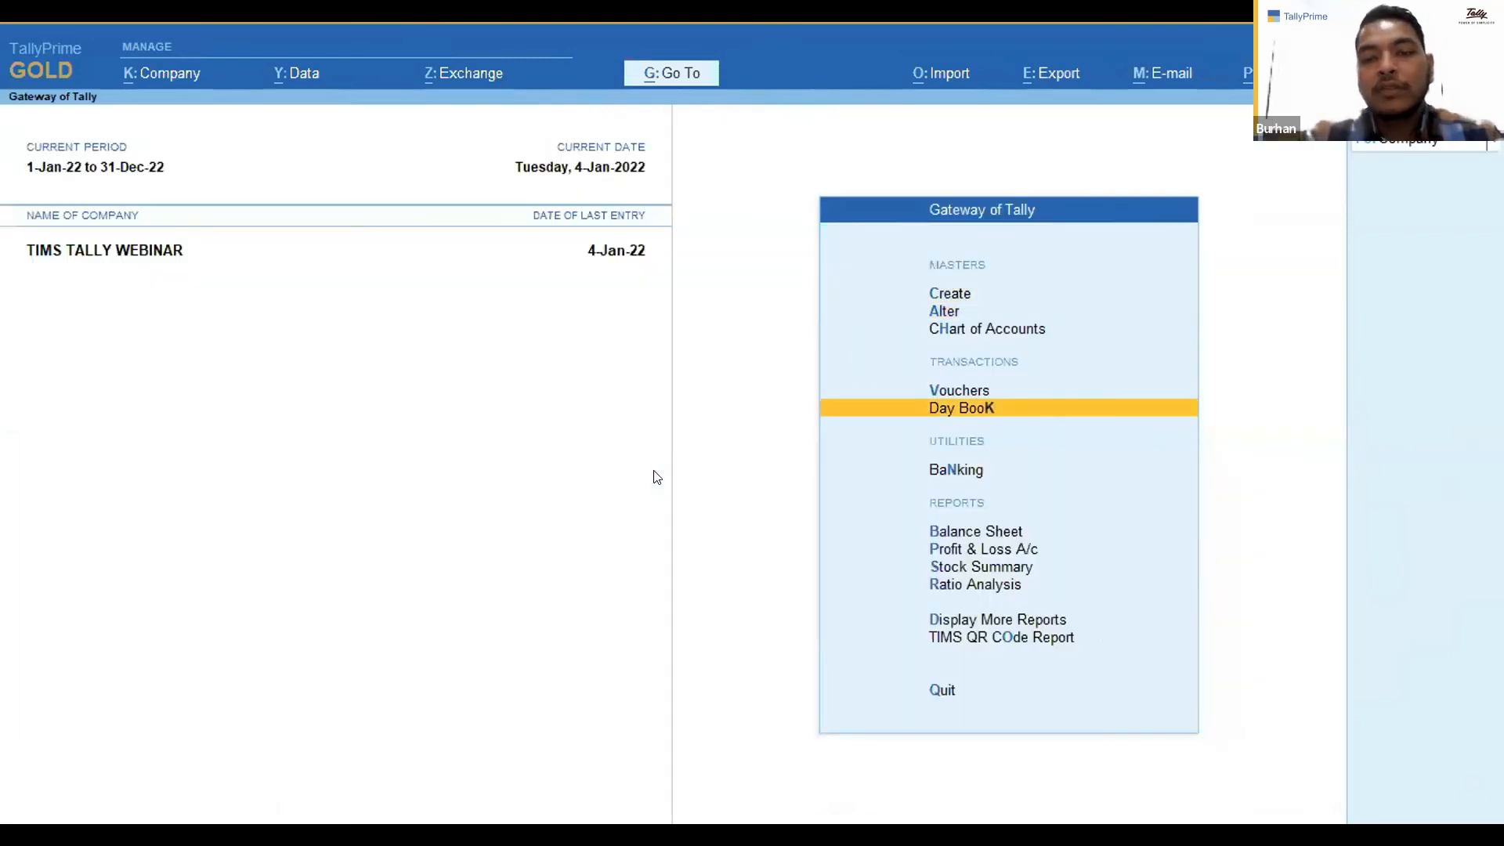
key(Up)
key(Return)
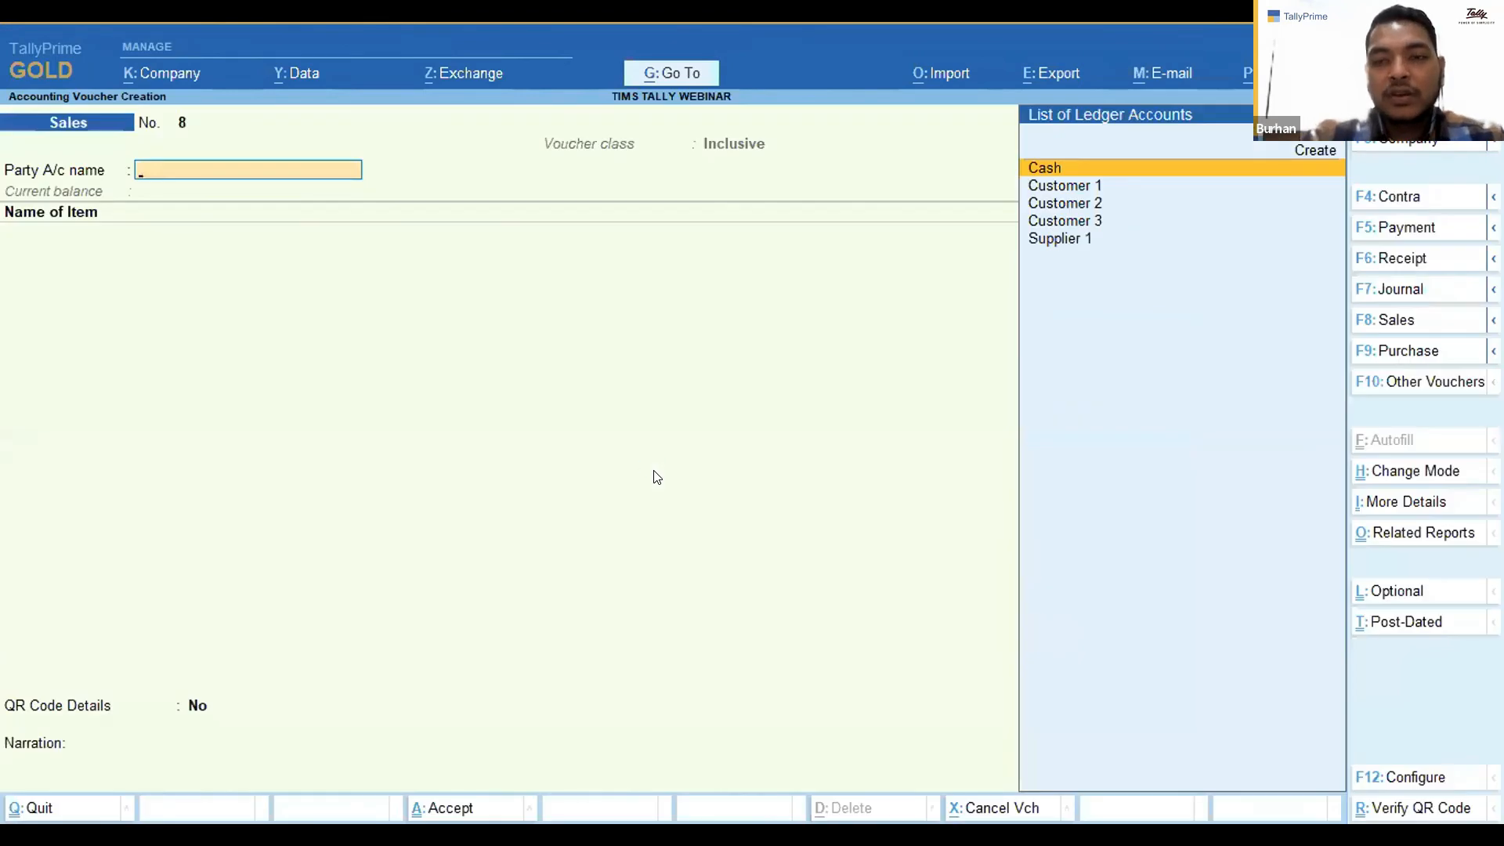
key(Down)
key(Return)
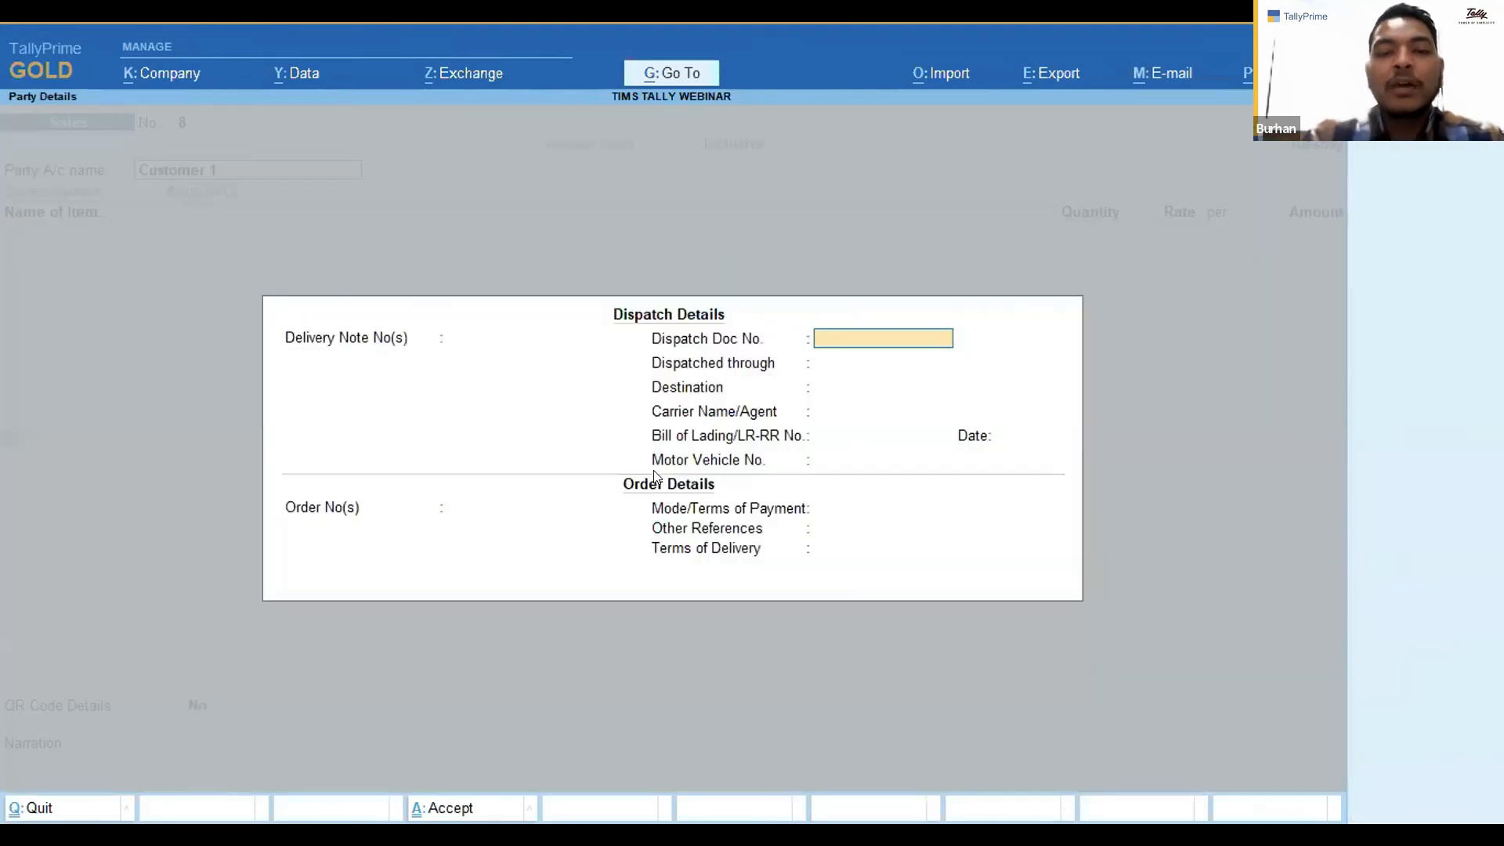
key(ctrl+a)
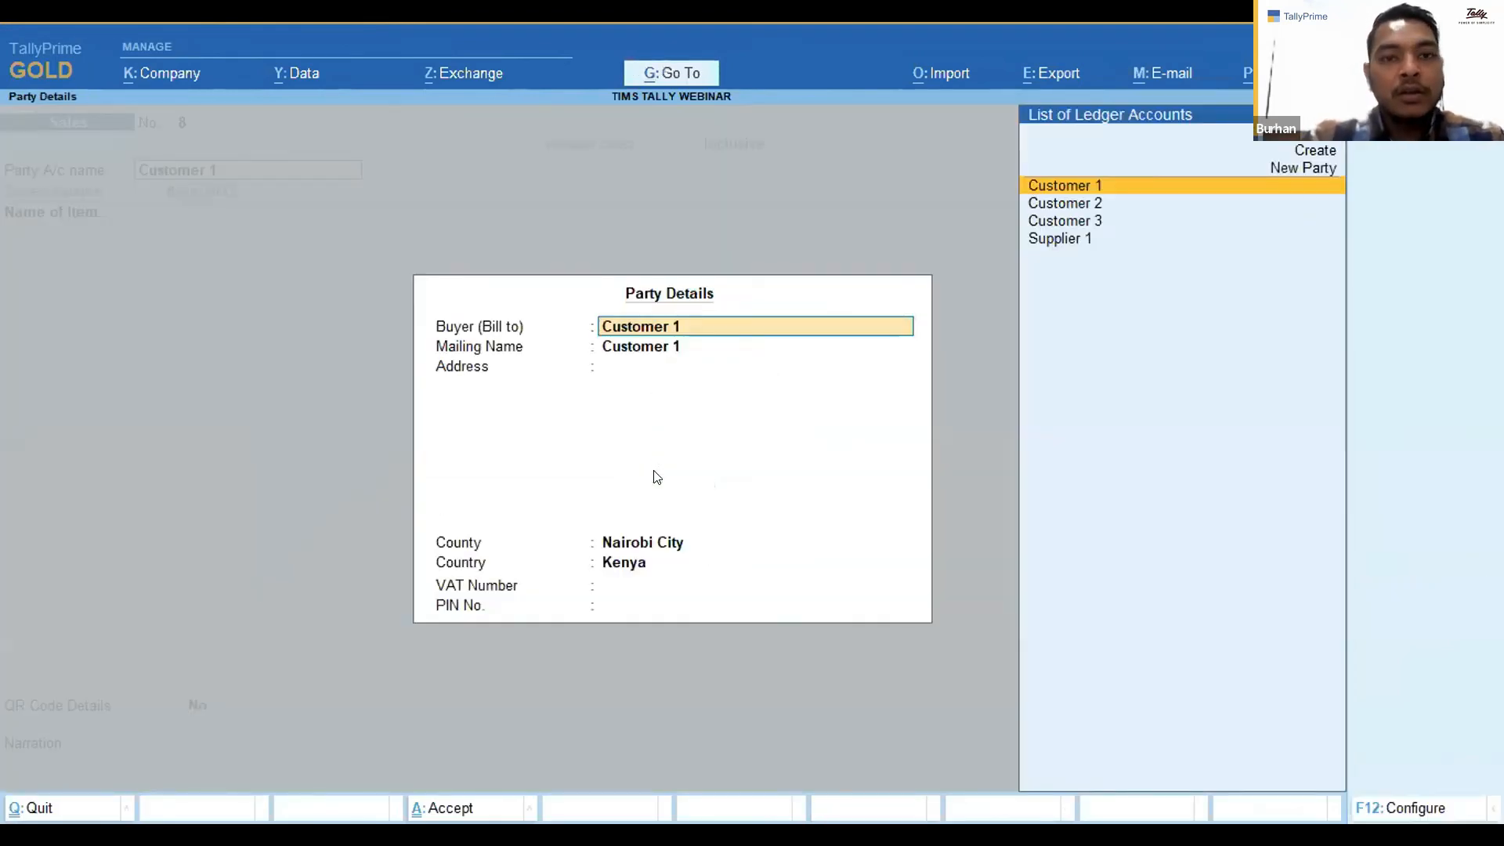
key(ctrl+a)
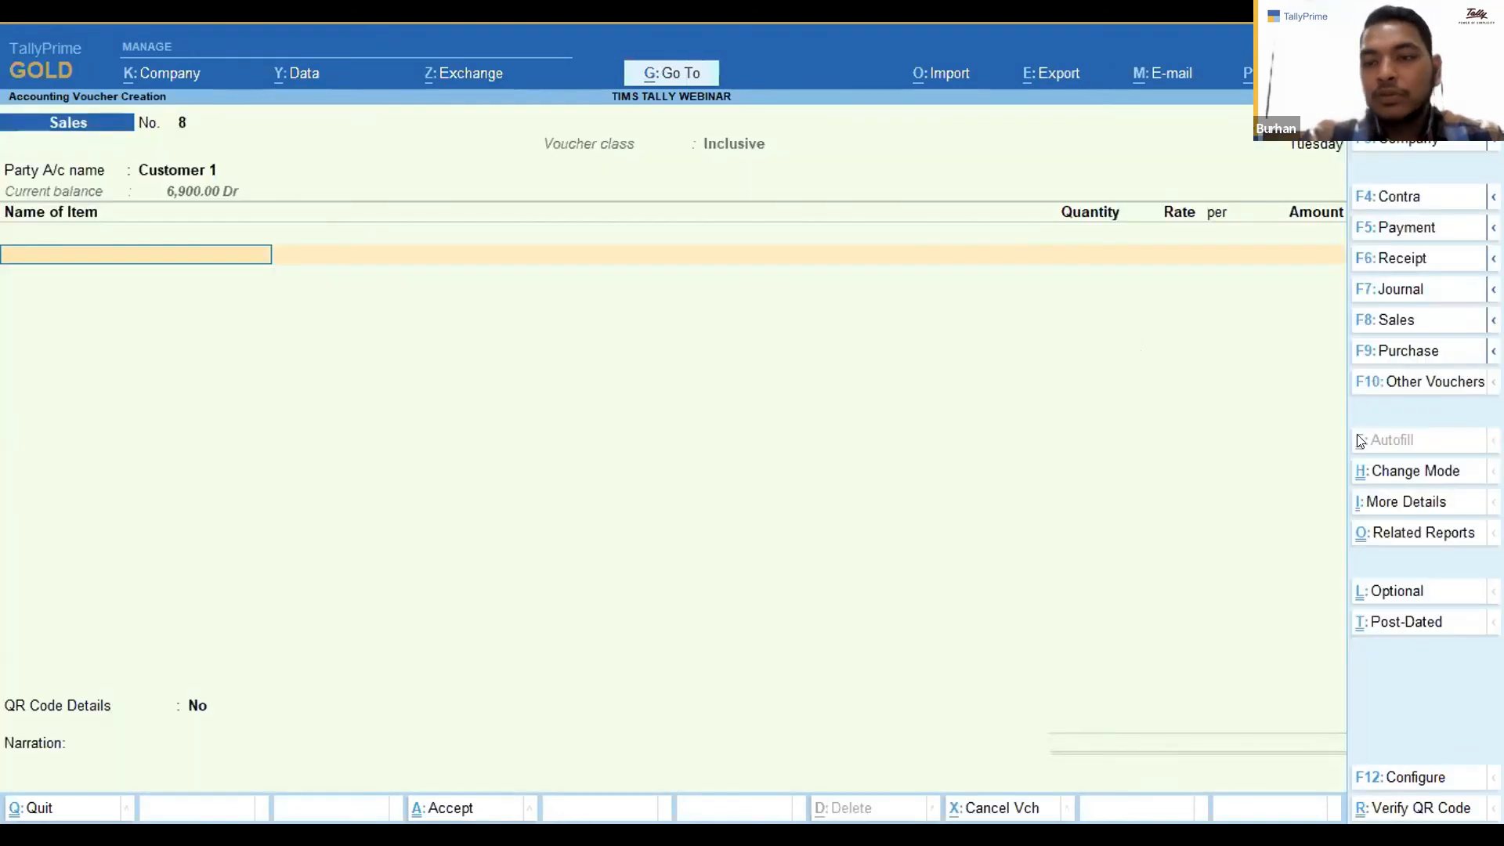
Change the voucher type to Sales Exclusive with the Ex Vat voucher class.
click(1384, 323)
key(Down)
key(Return)
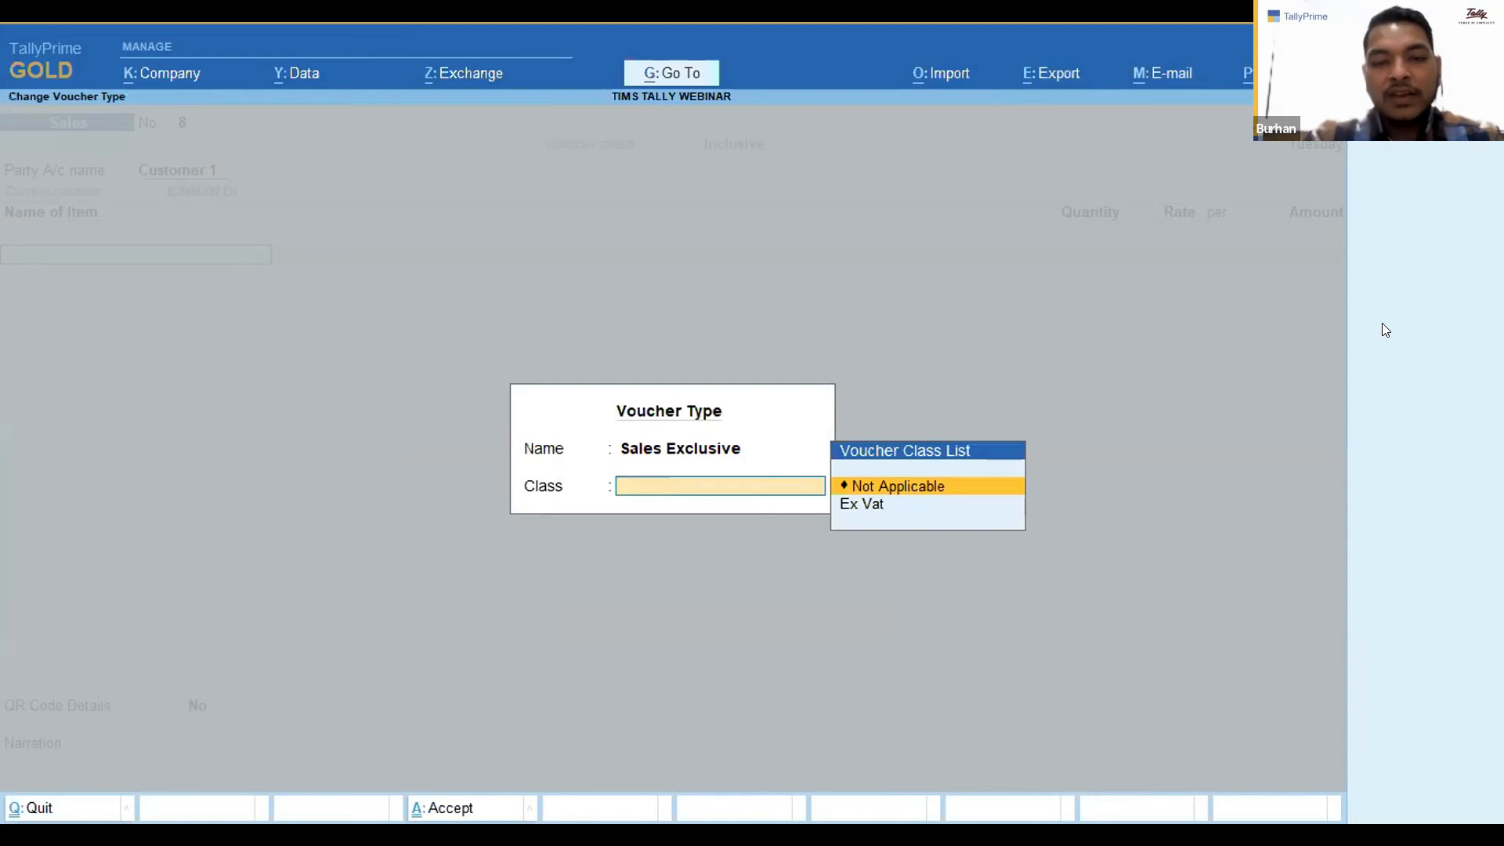
key(Down)
key(Return)
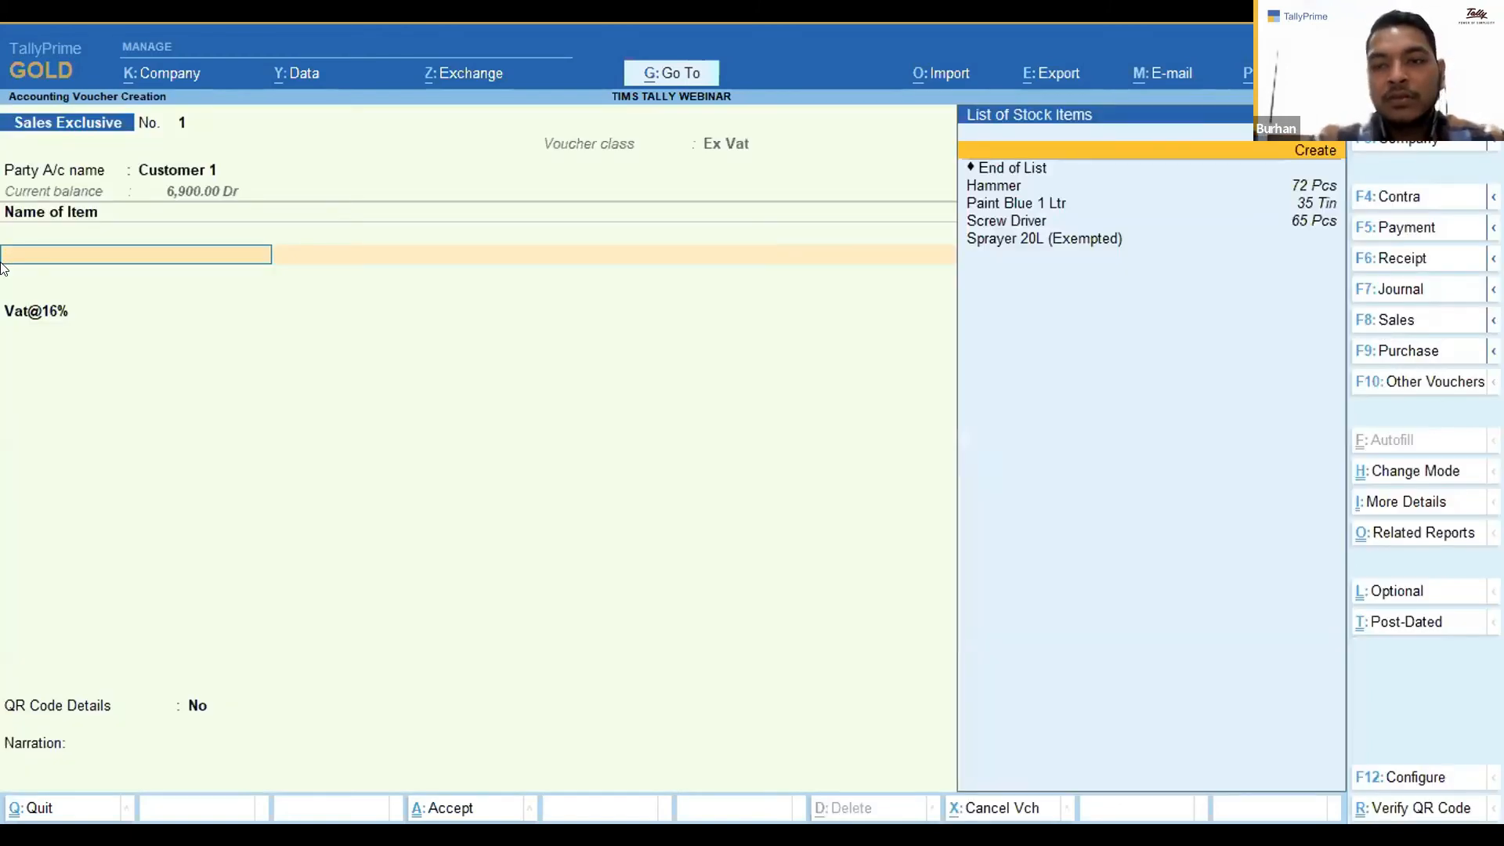
Add Paint Blue 1 Ltr to the invoice with quantity 1 at a rate of 150.
key(Down)
key(Down)
key(Down)
key(Return)
text(1)
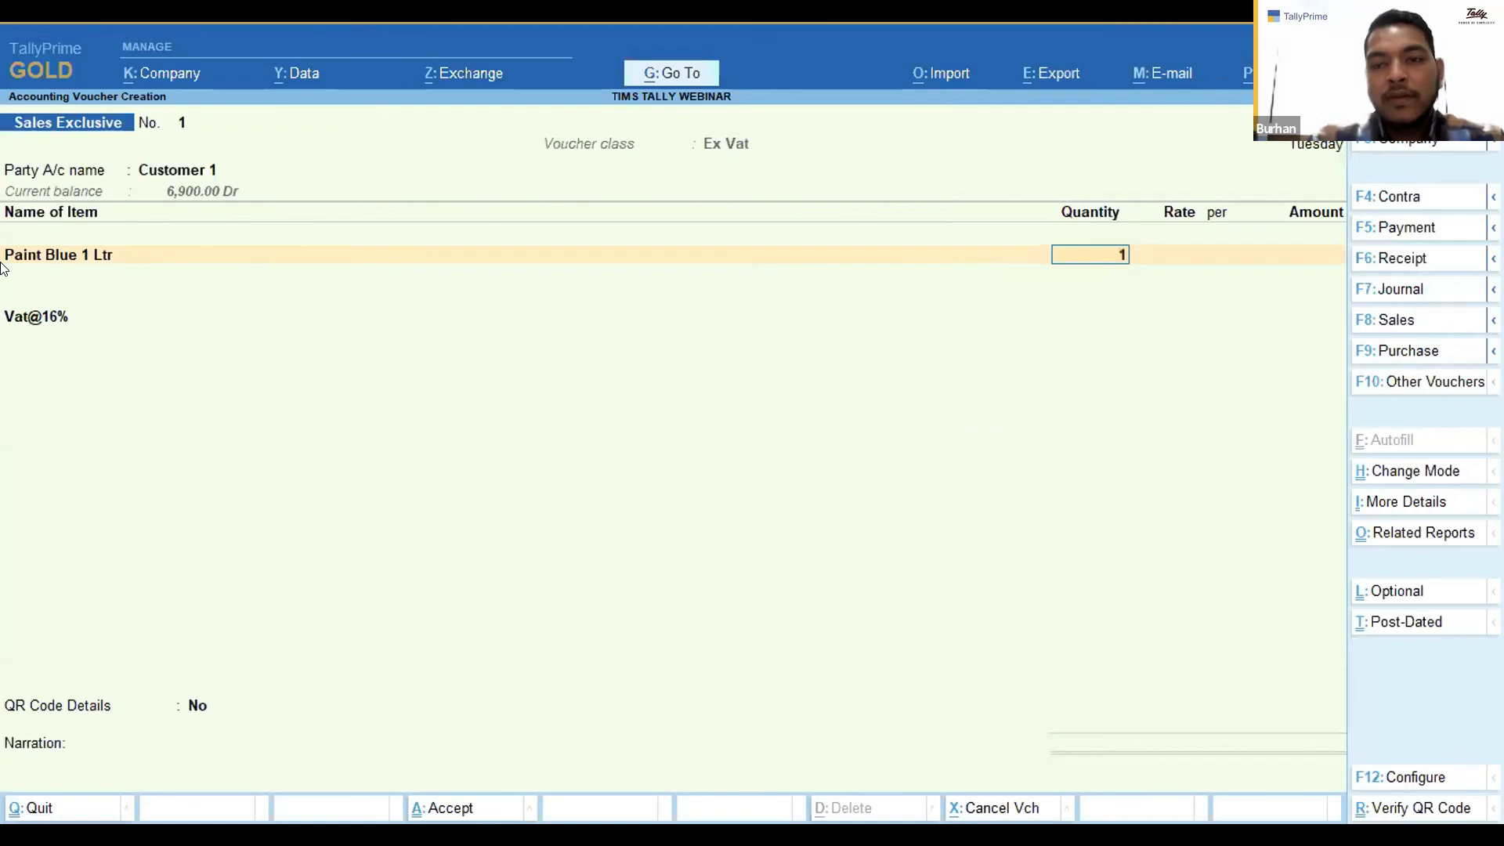
key(Return)
key(Return)
key(Return)
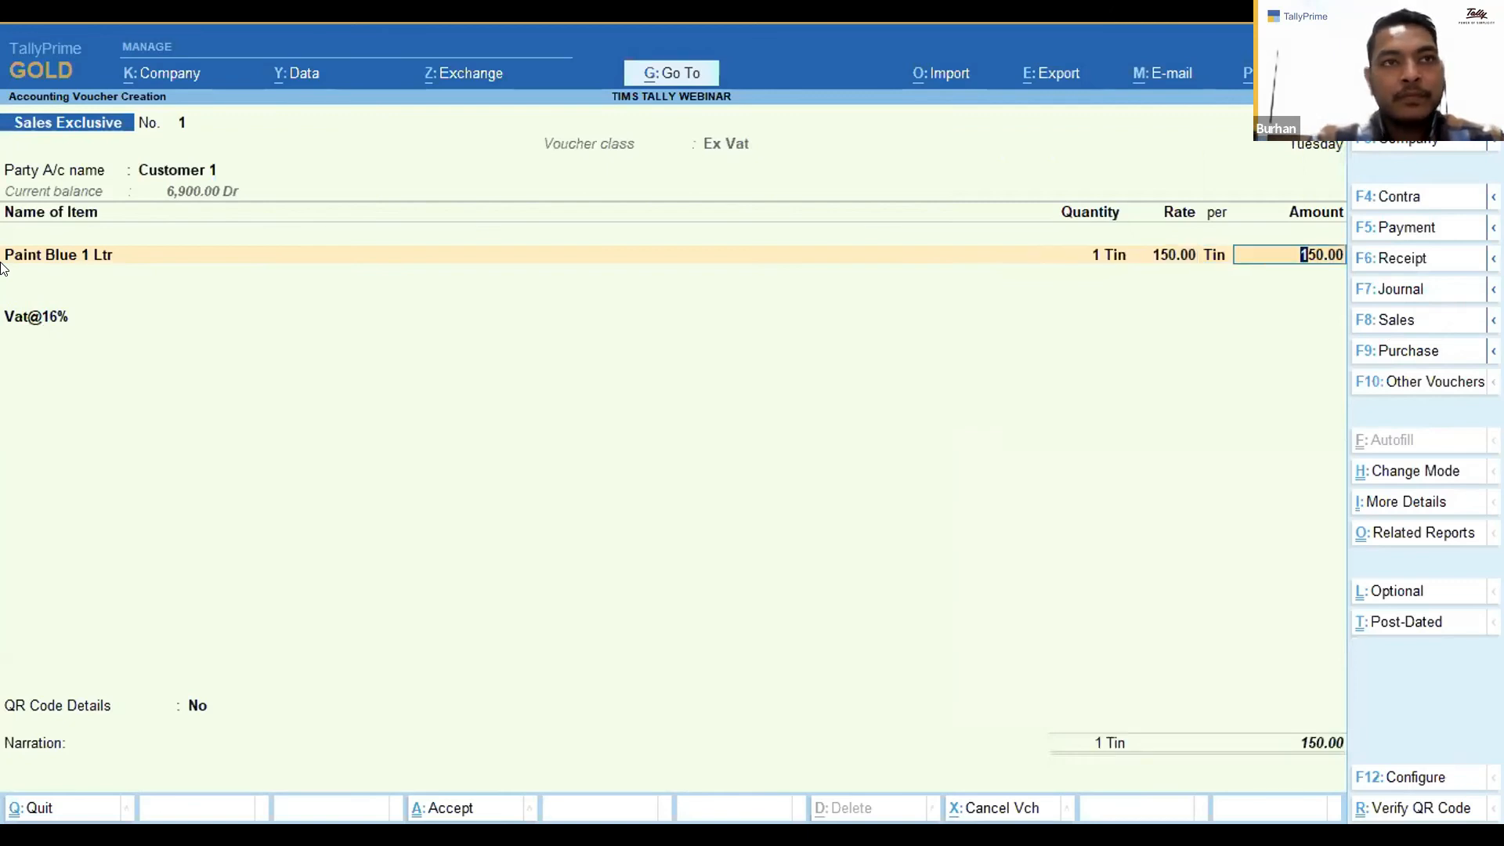
key(Return)
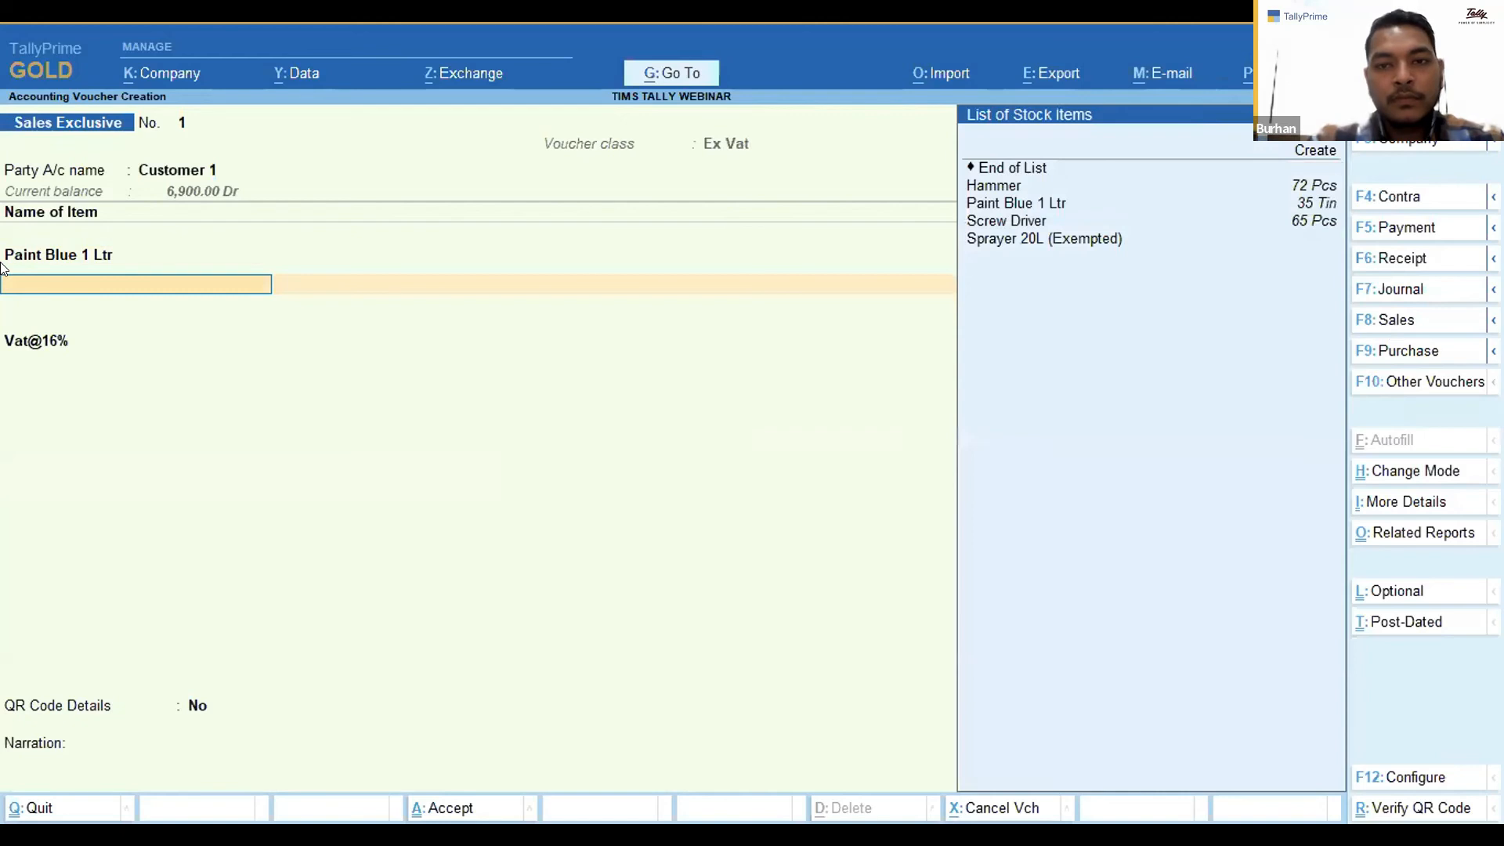
Replace the first invoice item with Screw Driver and open the Screw Driver stock item for alteration.
key(Up)
key(Up)
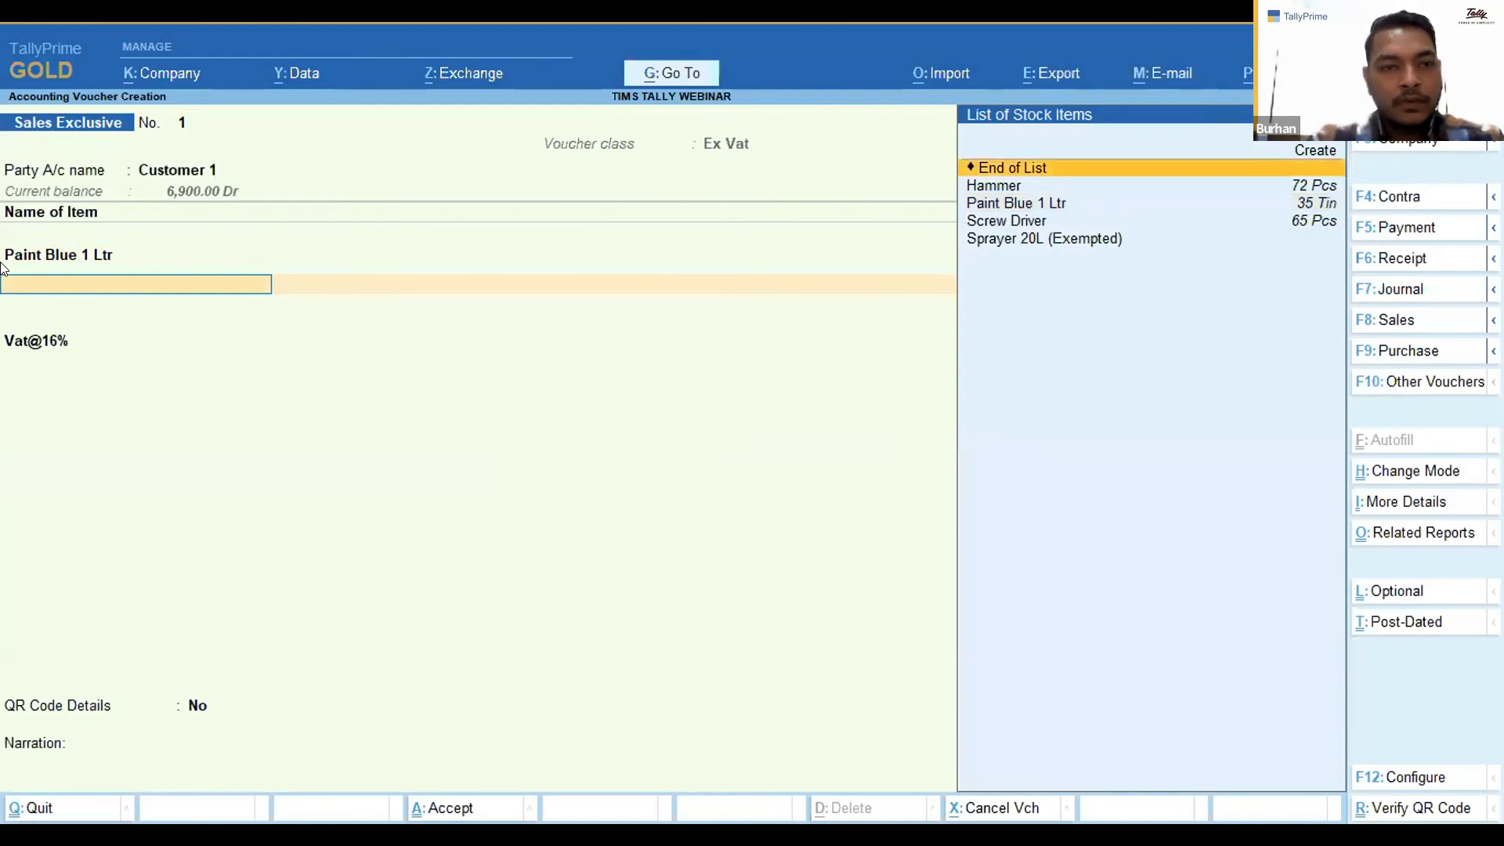
key(BackSpace)
key(BackSpace)
key(BackSpace)
key(BackSpace)
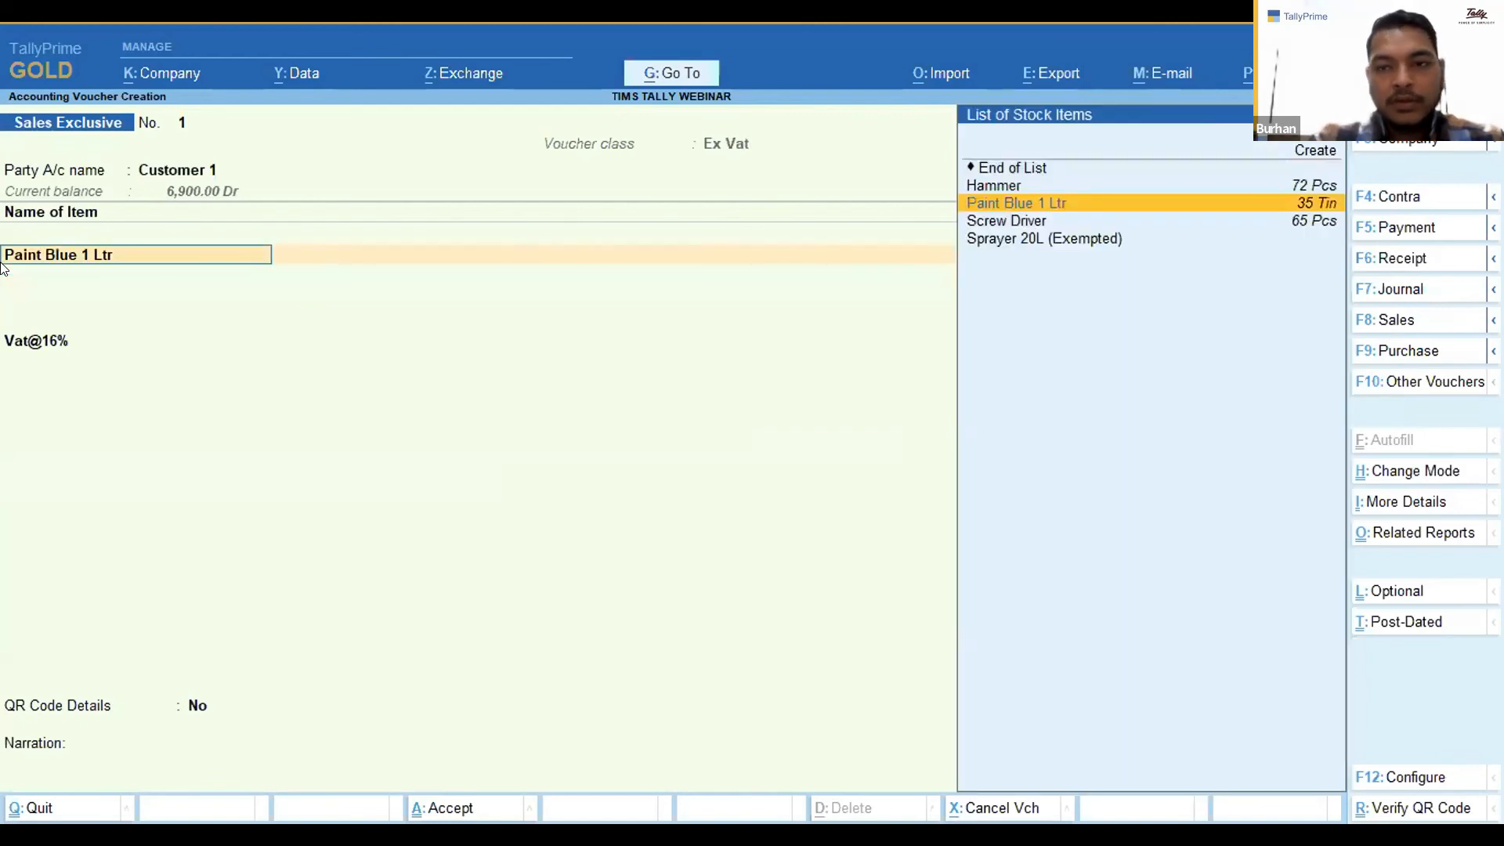
key(Down)
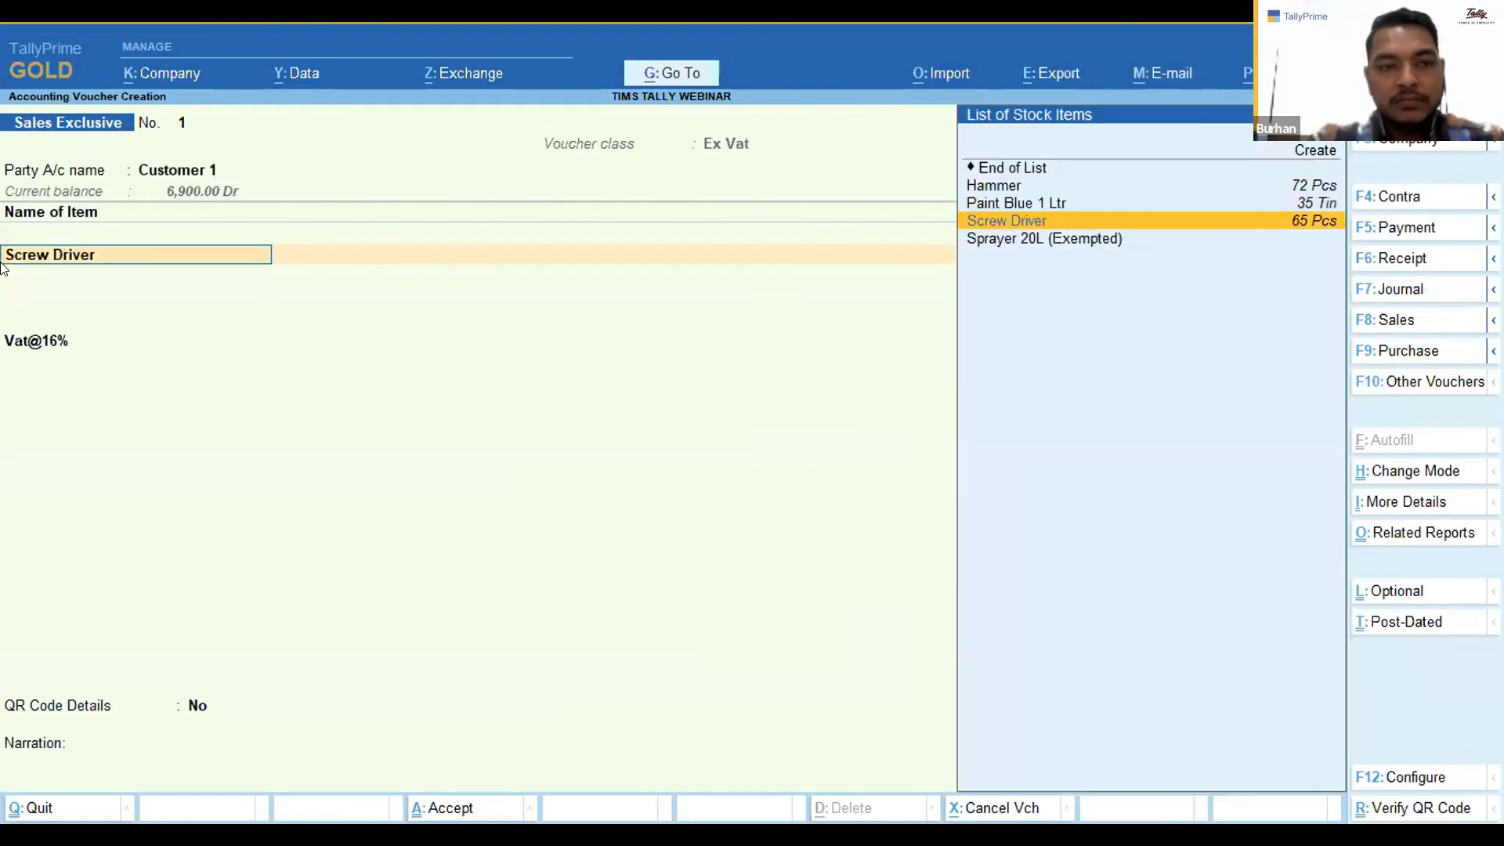
key(ctrl+Return)
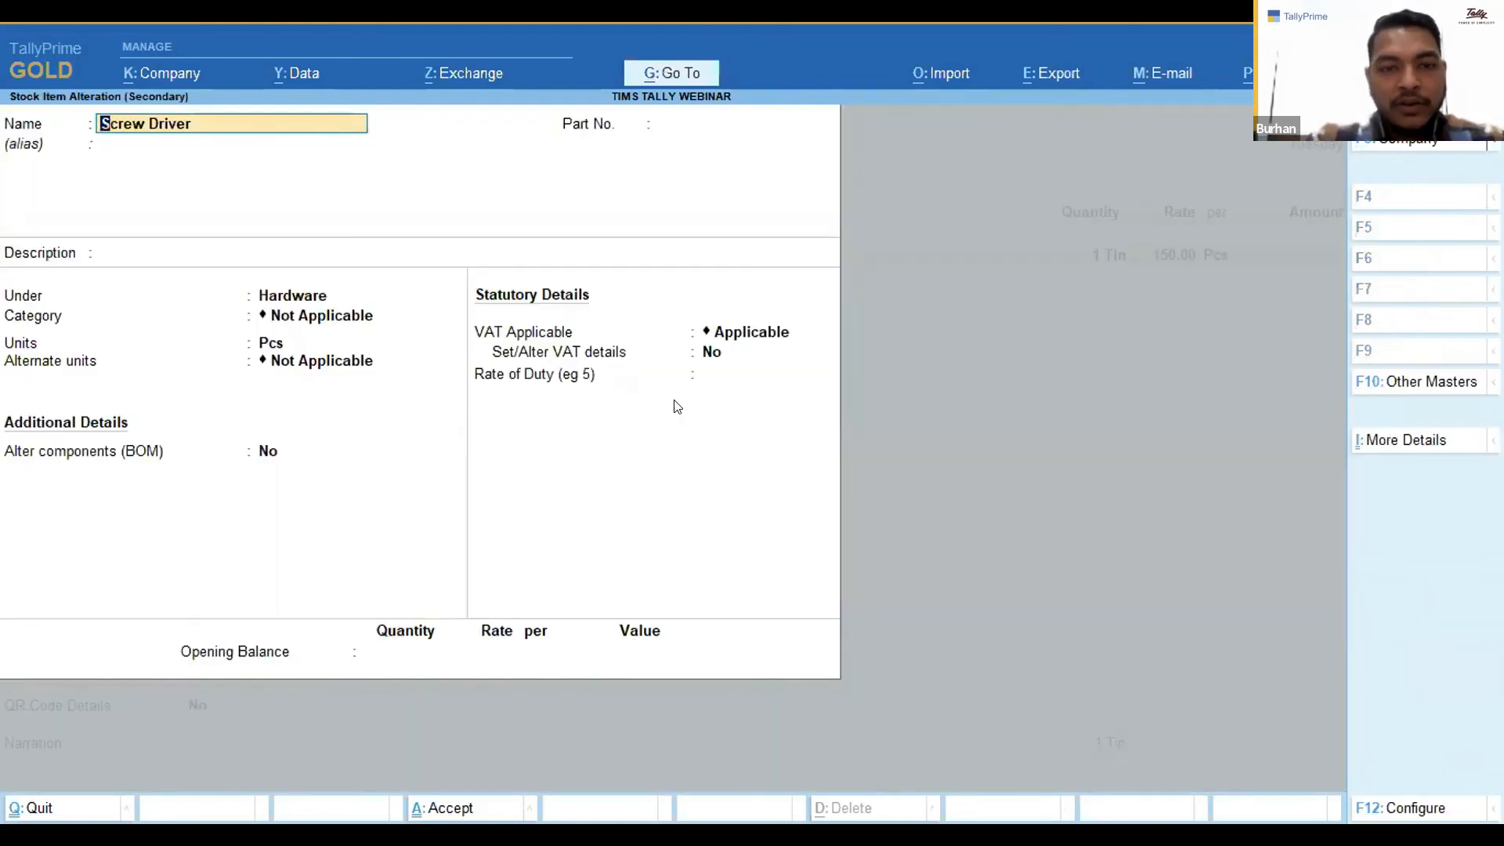
Enable VAT details for Screw Driver, accept the 16% Taxable rate, and save the stock item.
click(708, 353)
key(y)
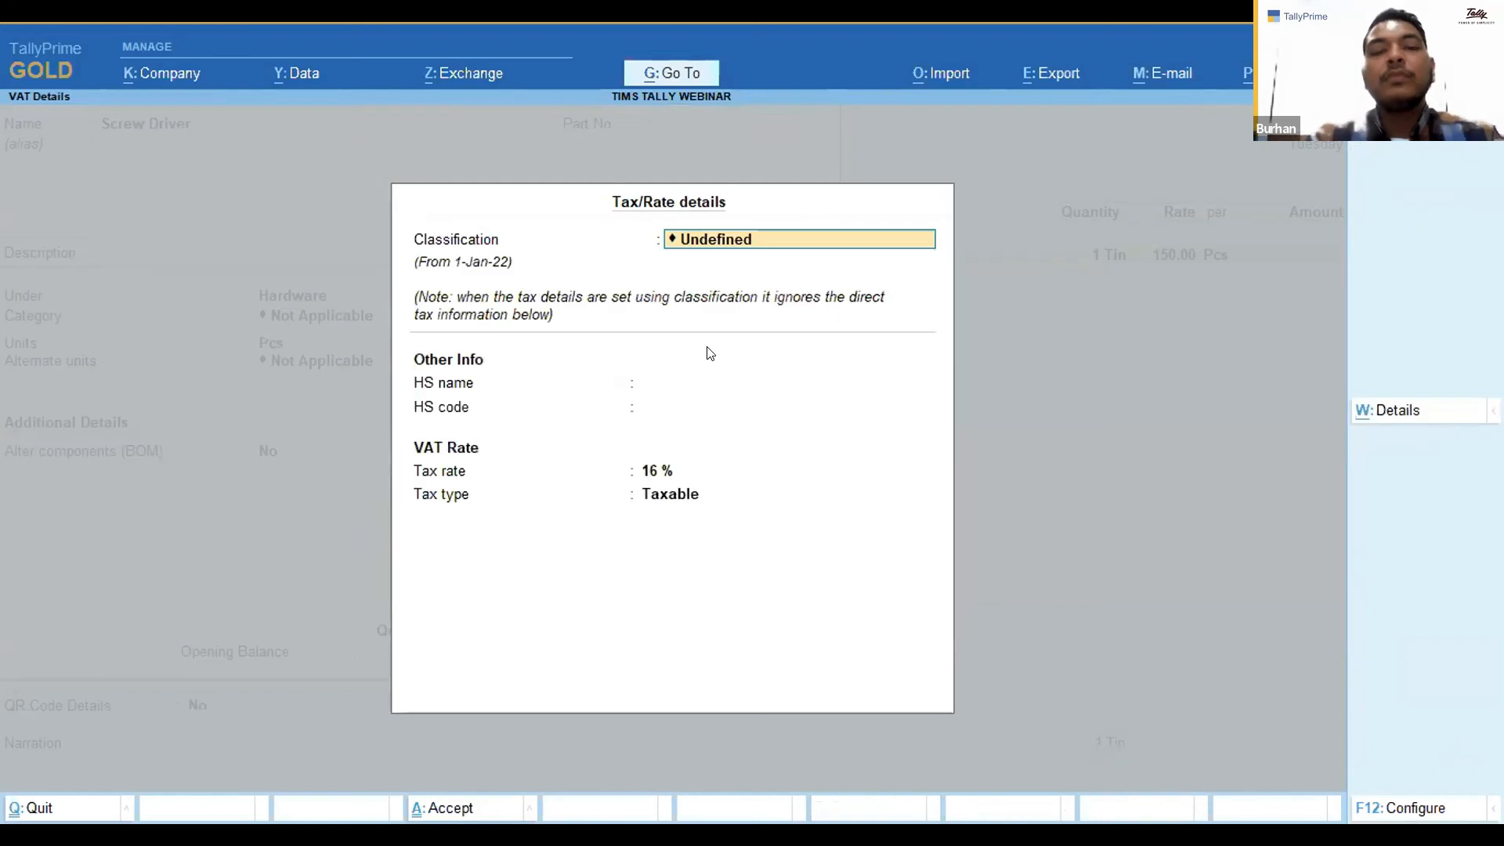
key(ctrl+a)
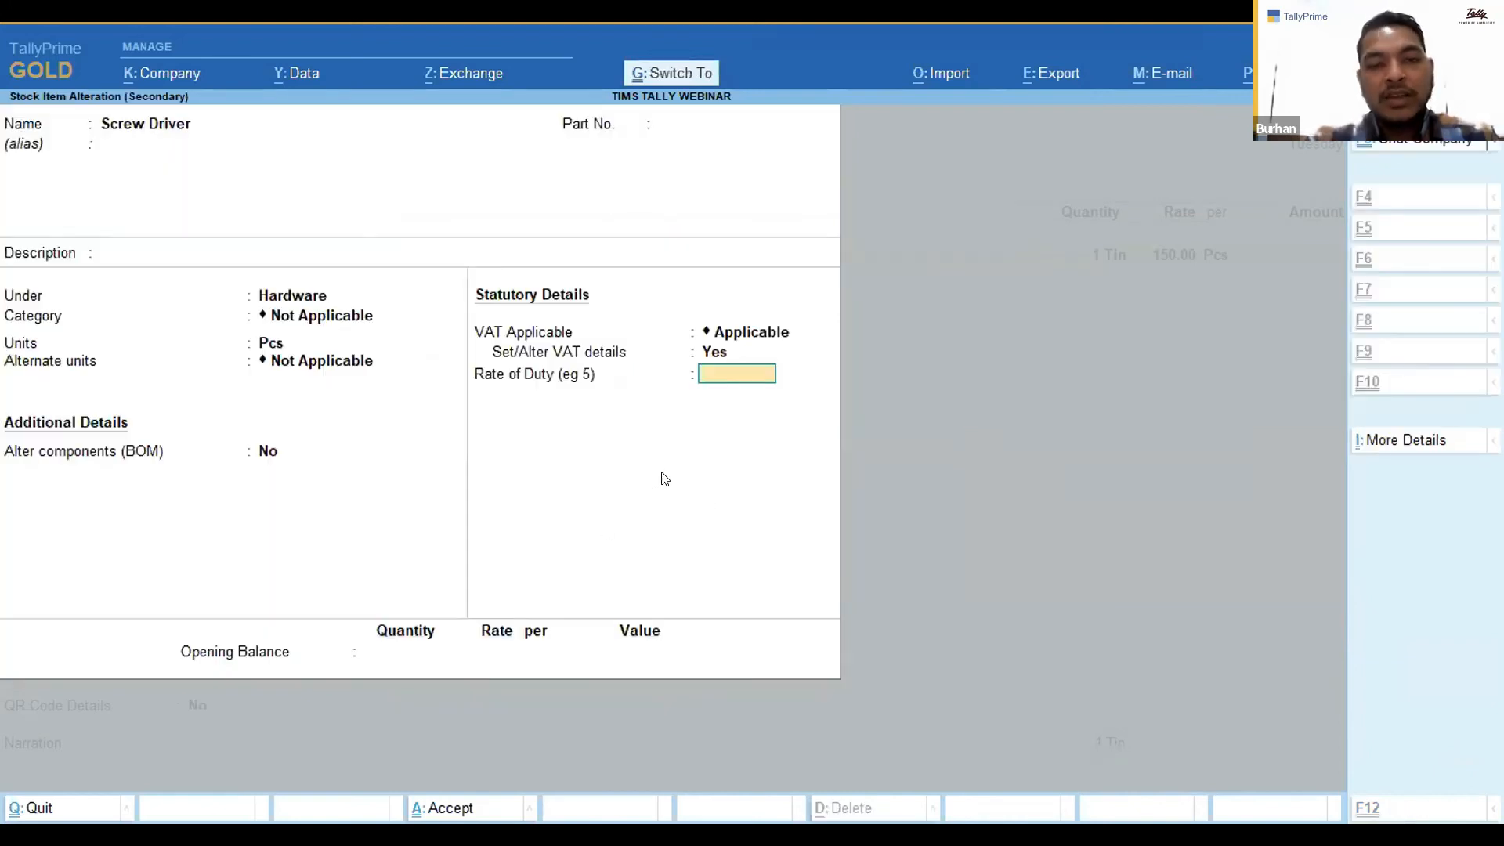
key(ctrl+a)
key(Return)
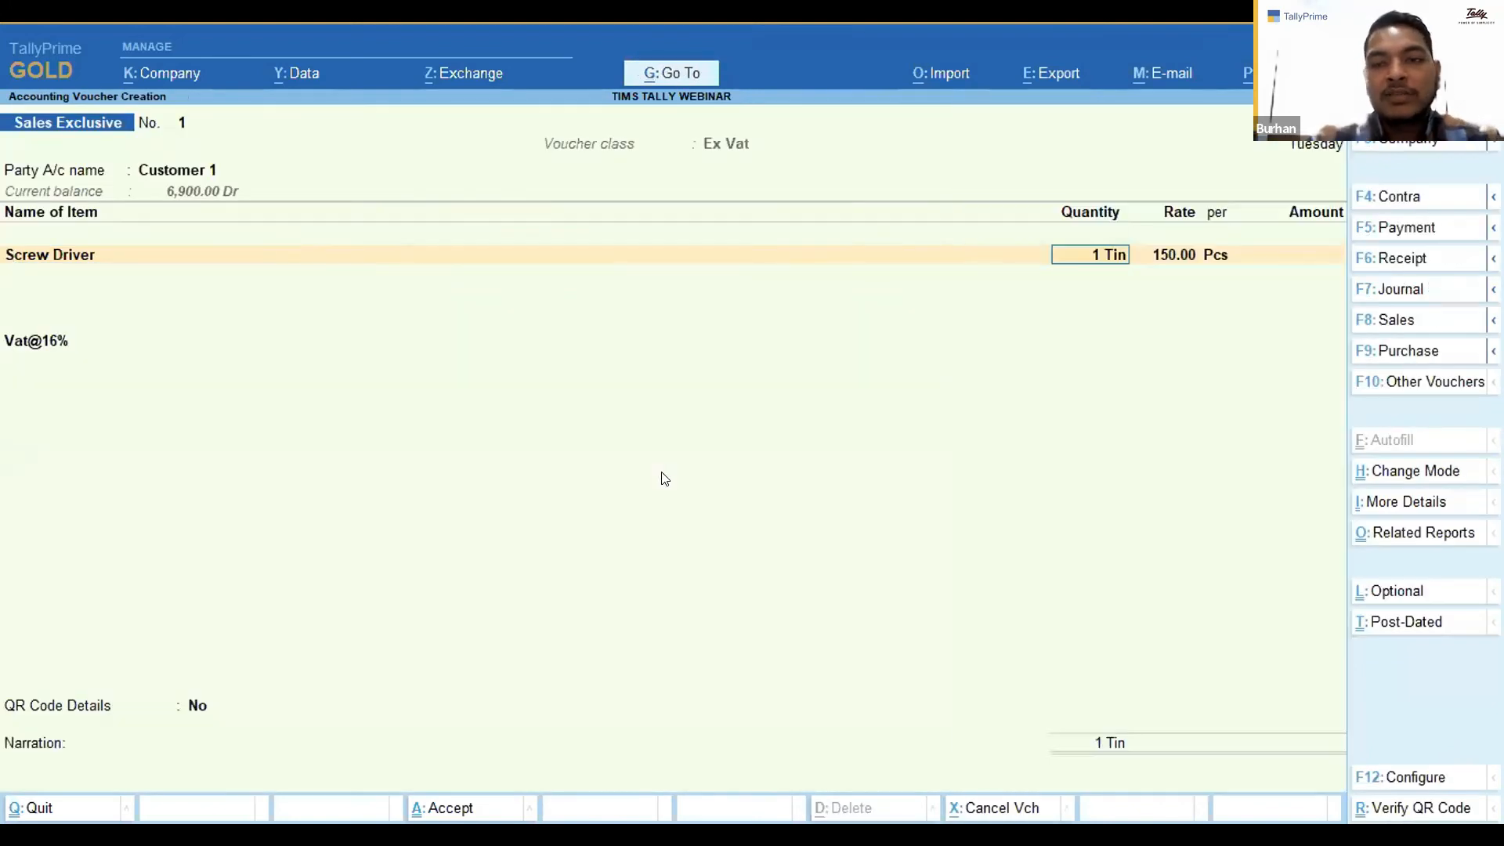
Add Sprayer 20L (Exempted) as a second invoice item with quantity 1 at a rate of 100.
key(Return)
key(Return)
key(Return)
key(Down)
key(Down)
key(Down)
key(Down)
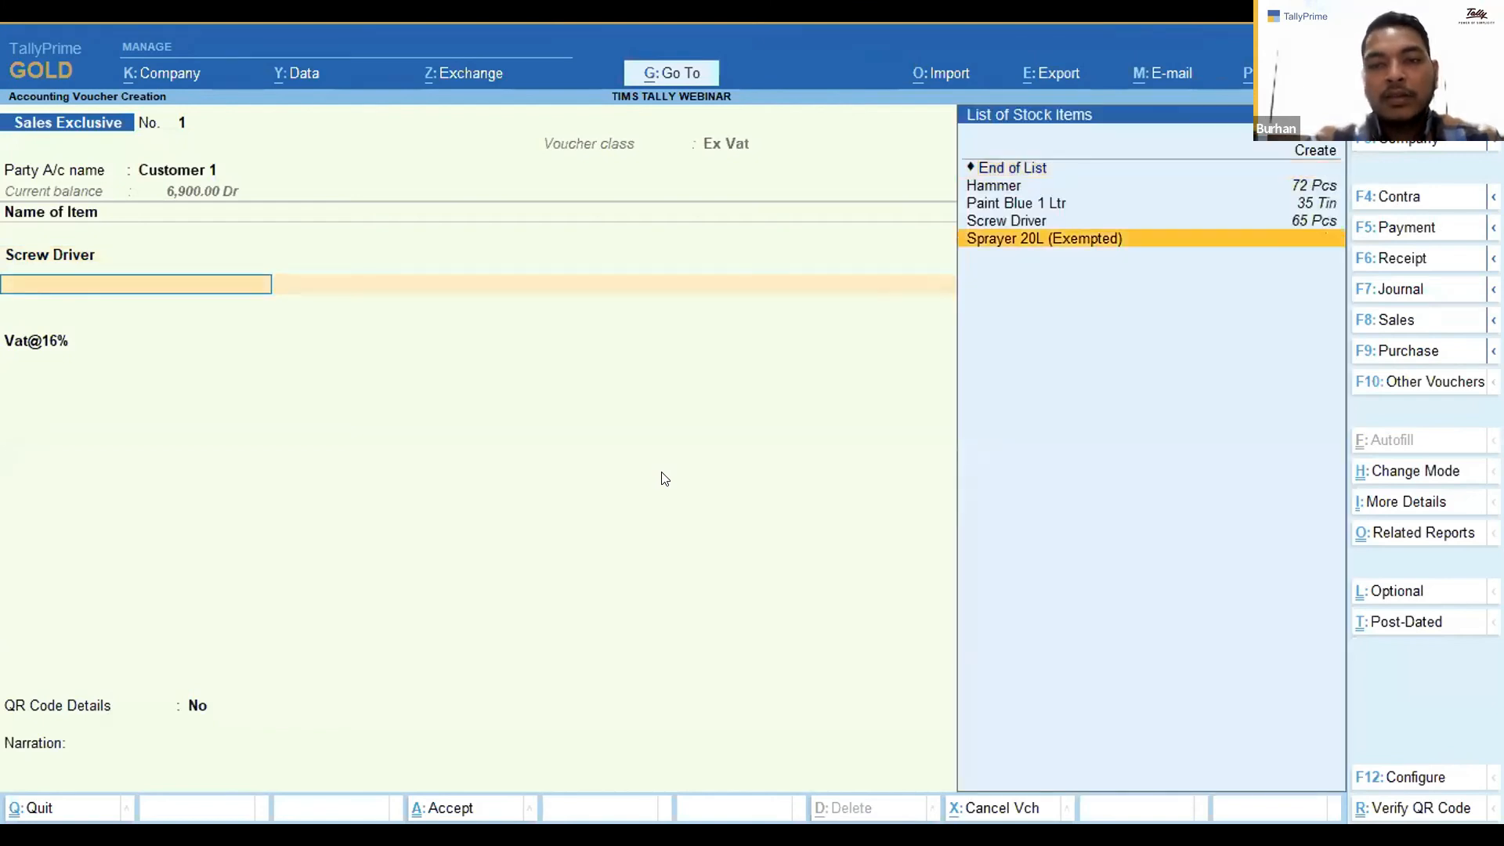
key(Return)
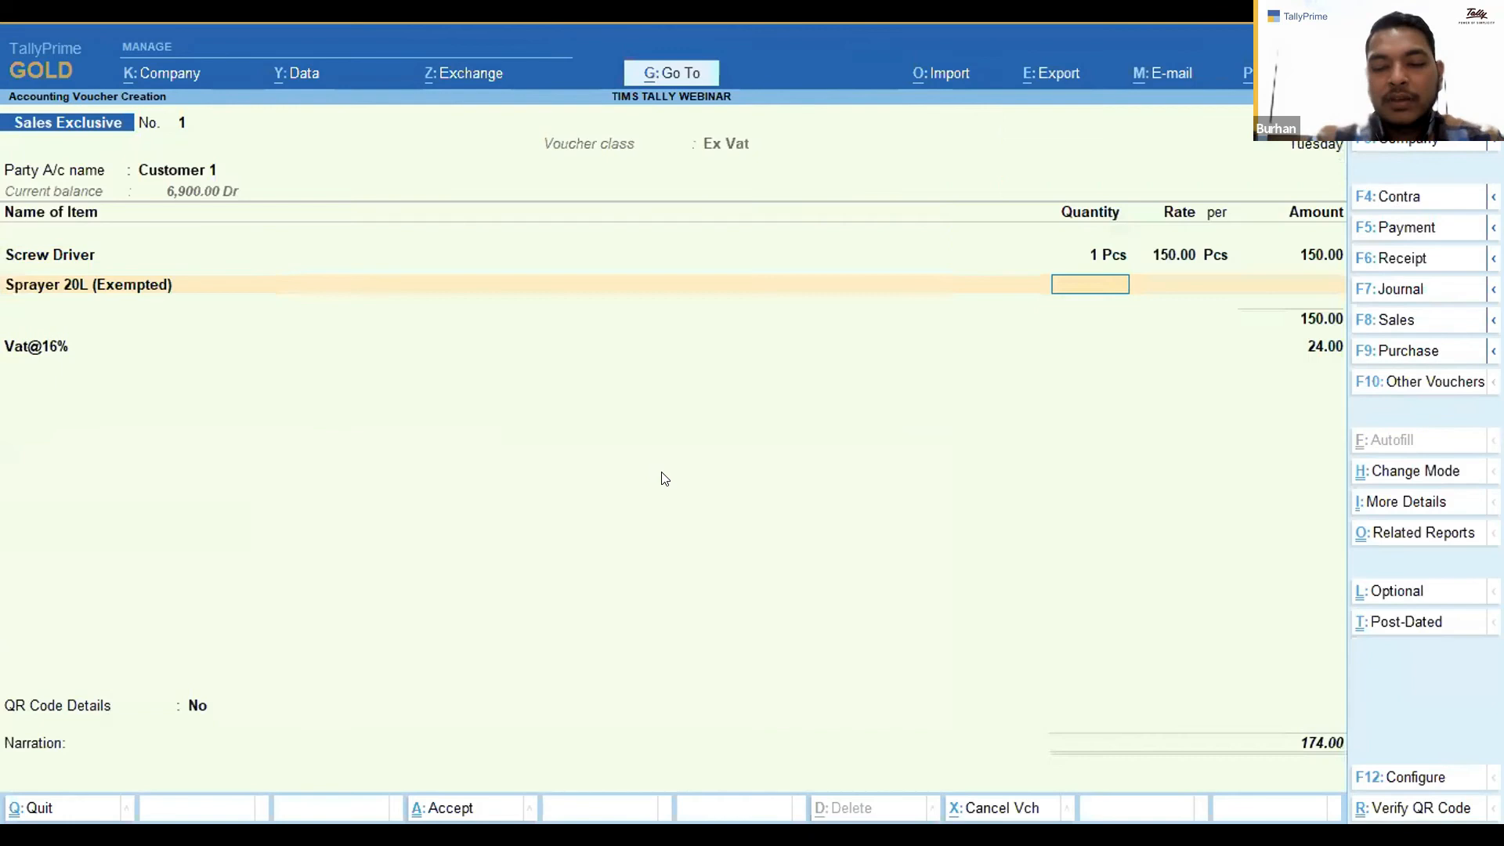
text(1)
key(Return)
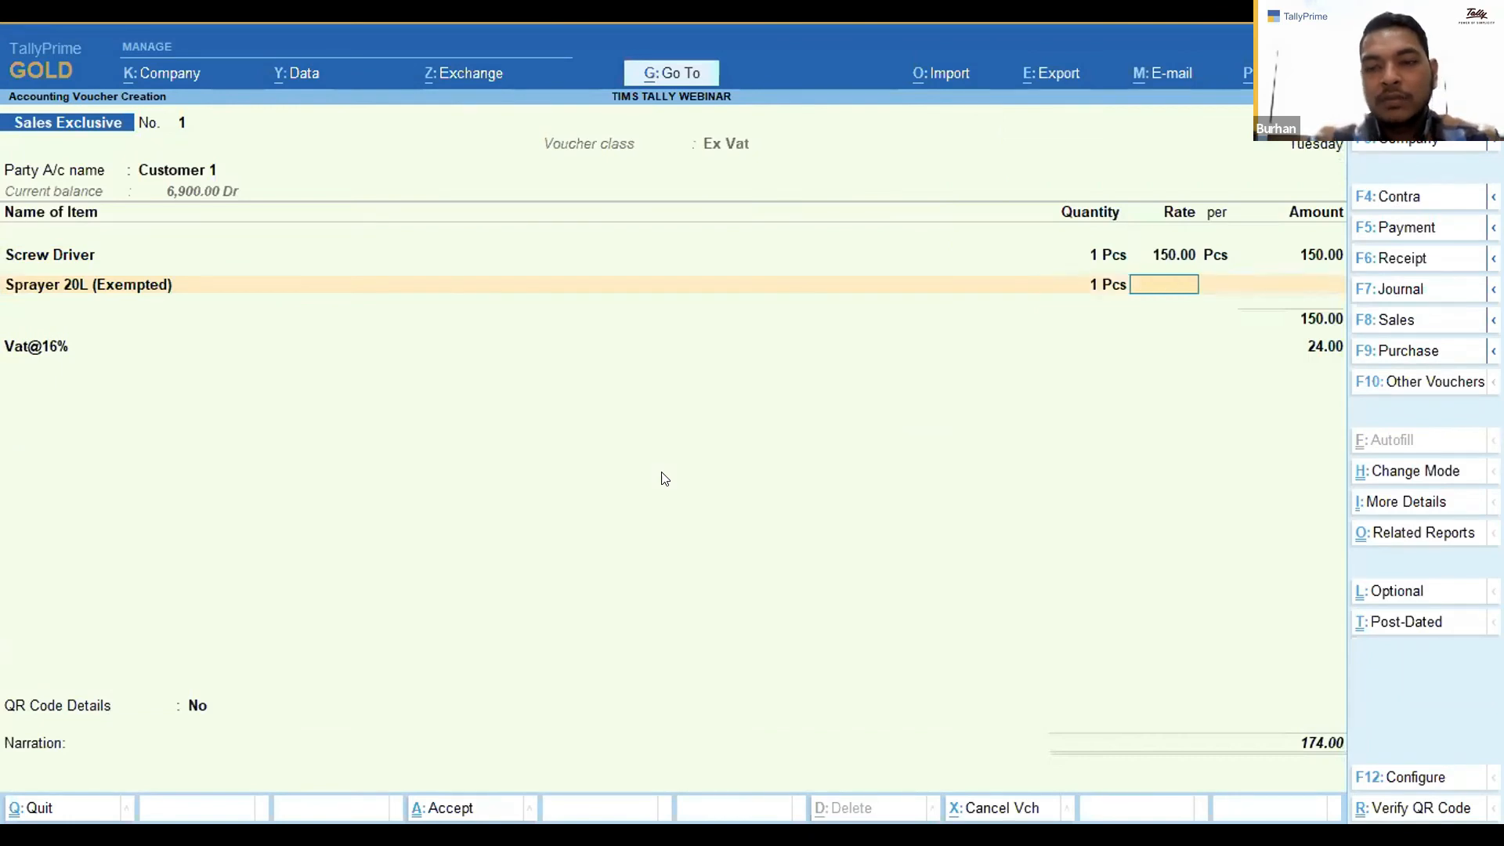
text(100)
key(Return)
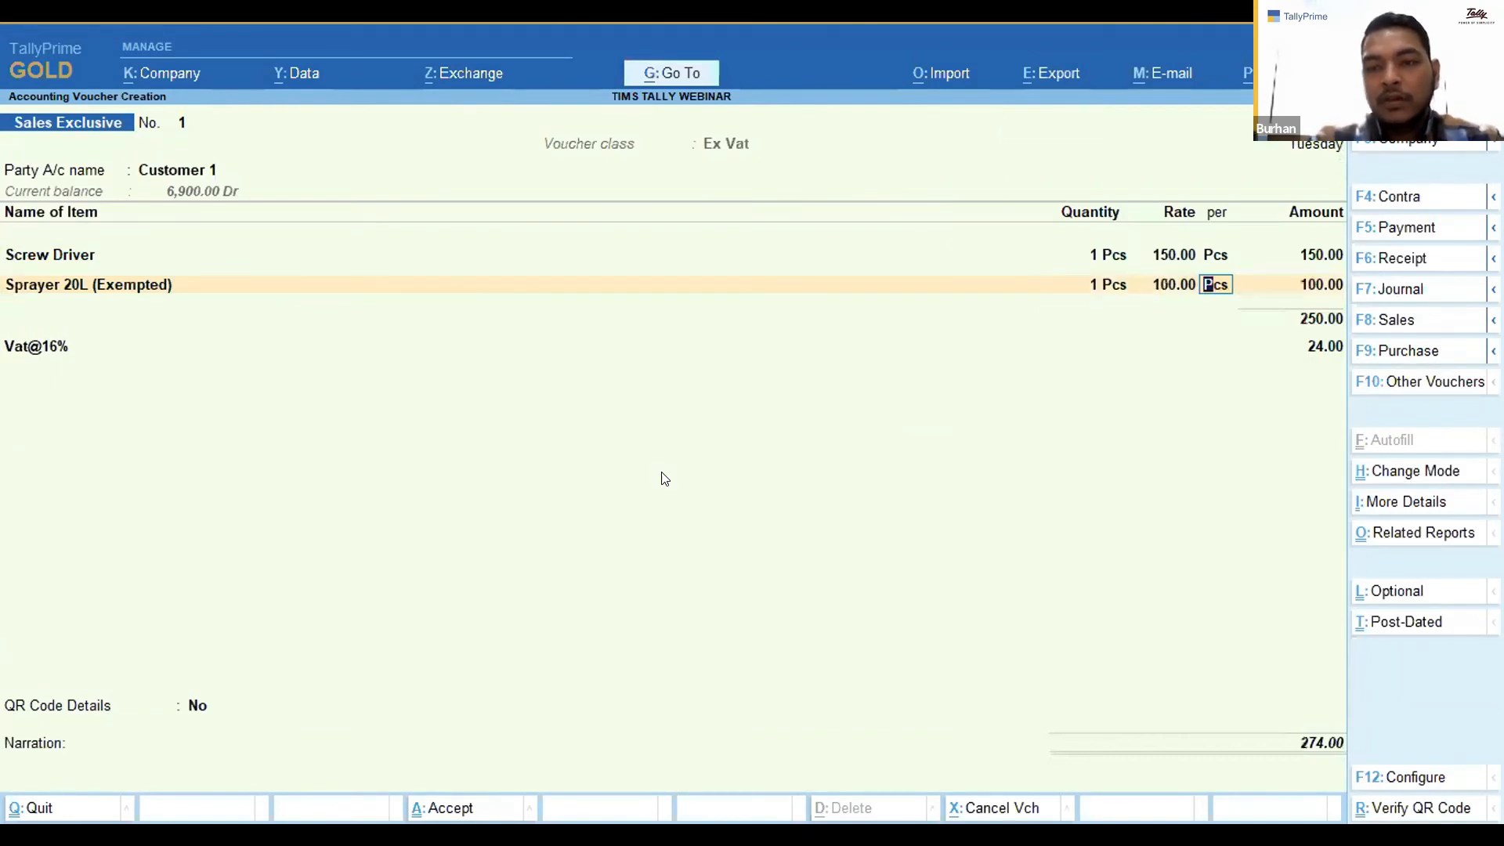
key(Return)
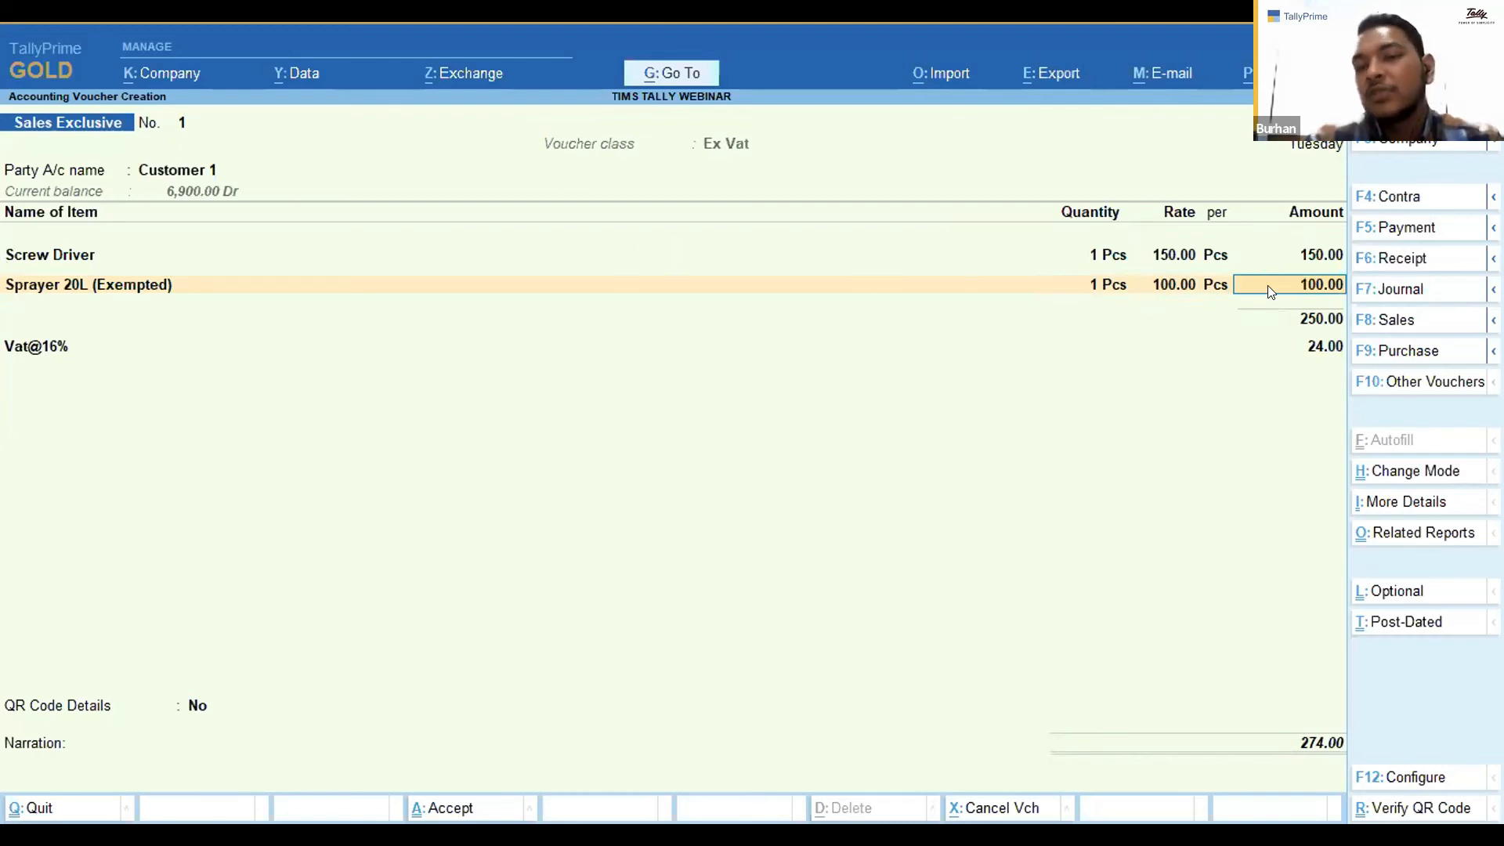
key(Return)
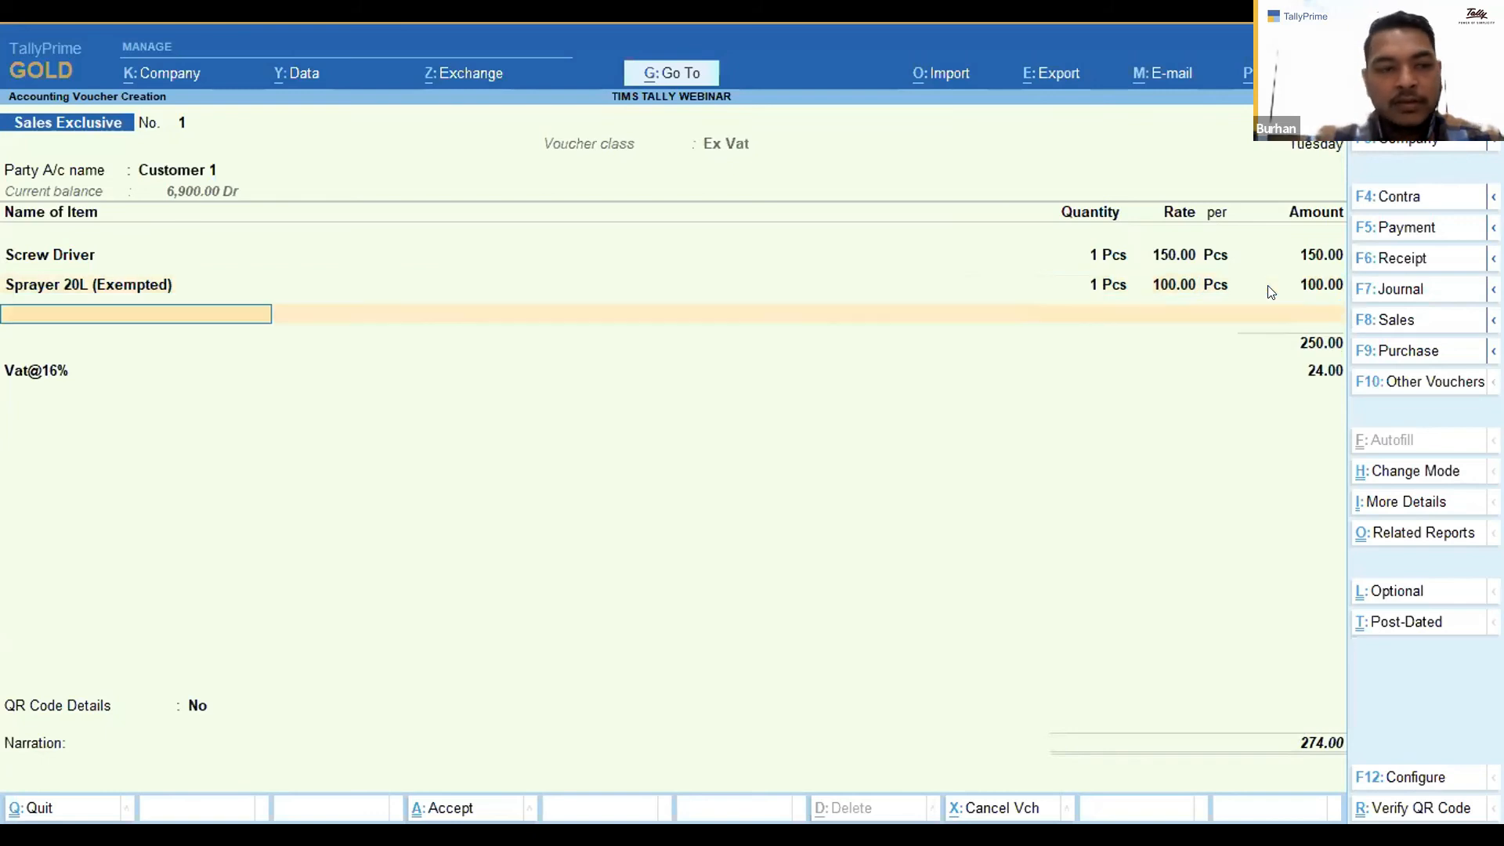
Save the sales invoice with QR Code Details set to No and a new bill-wise reference for the full amount.
key(Return)
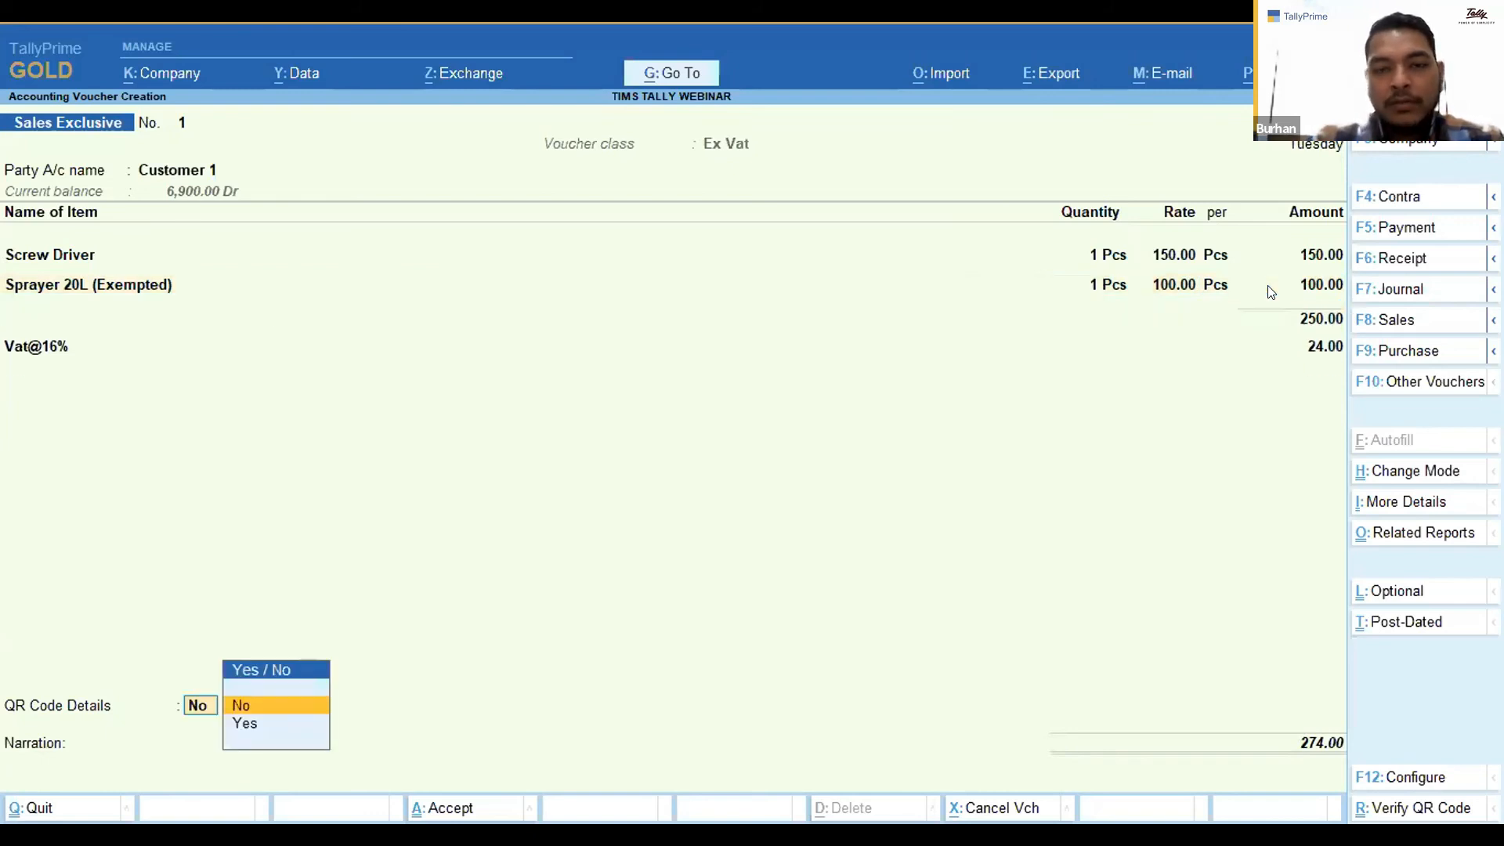
key(Return)
key(Return)
key(Return)
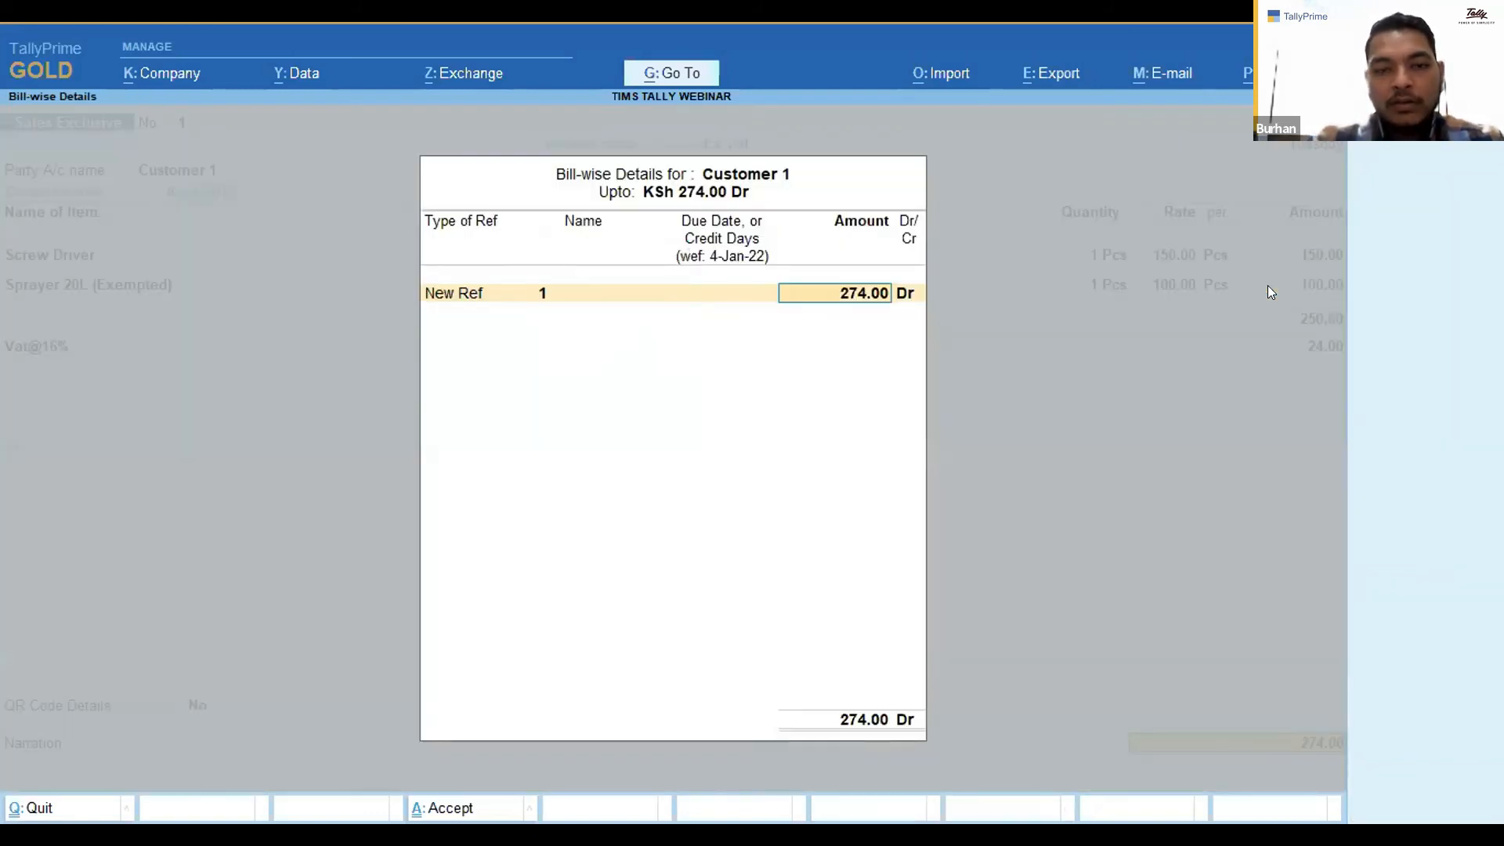
key(Return)
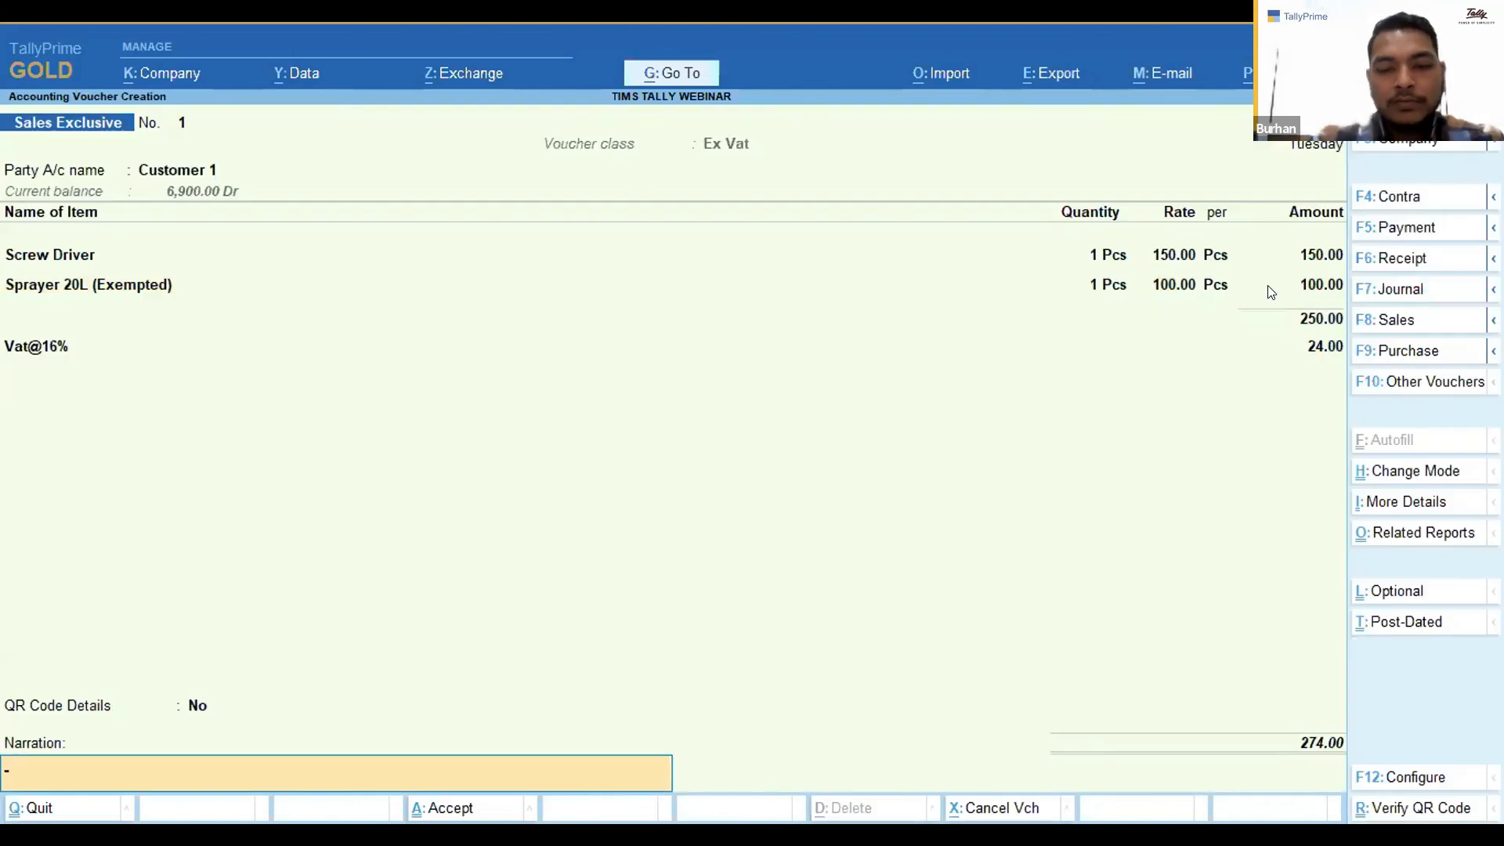
key(Return)
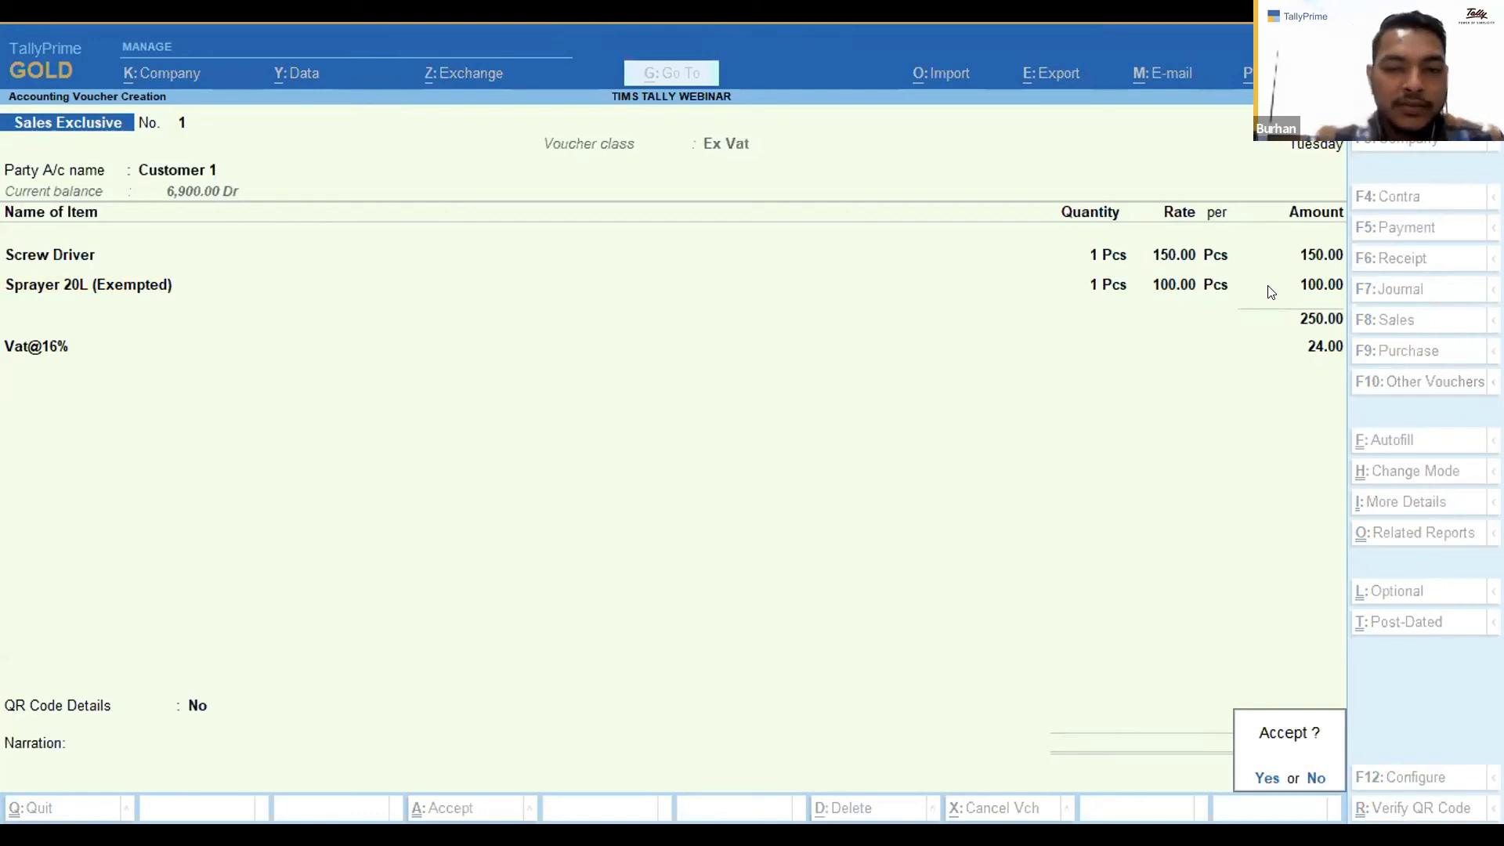
key(Return)
Open the Sales QR Code Report under the TIMS QR Code Report.
key(Escape)
key(Escape)
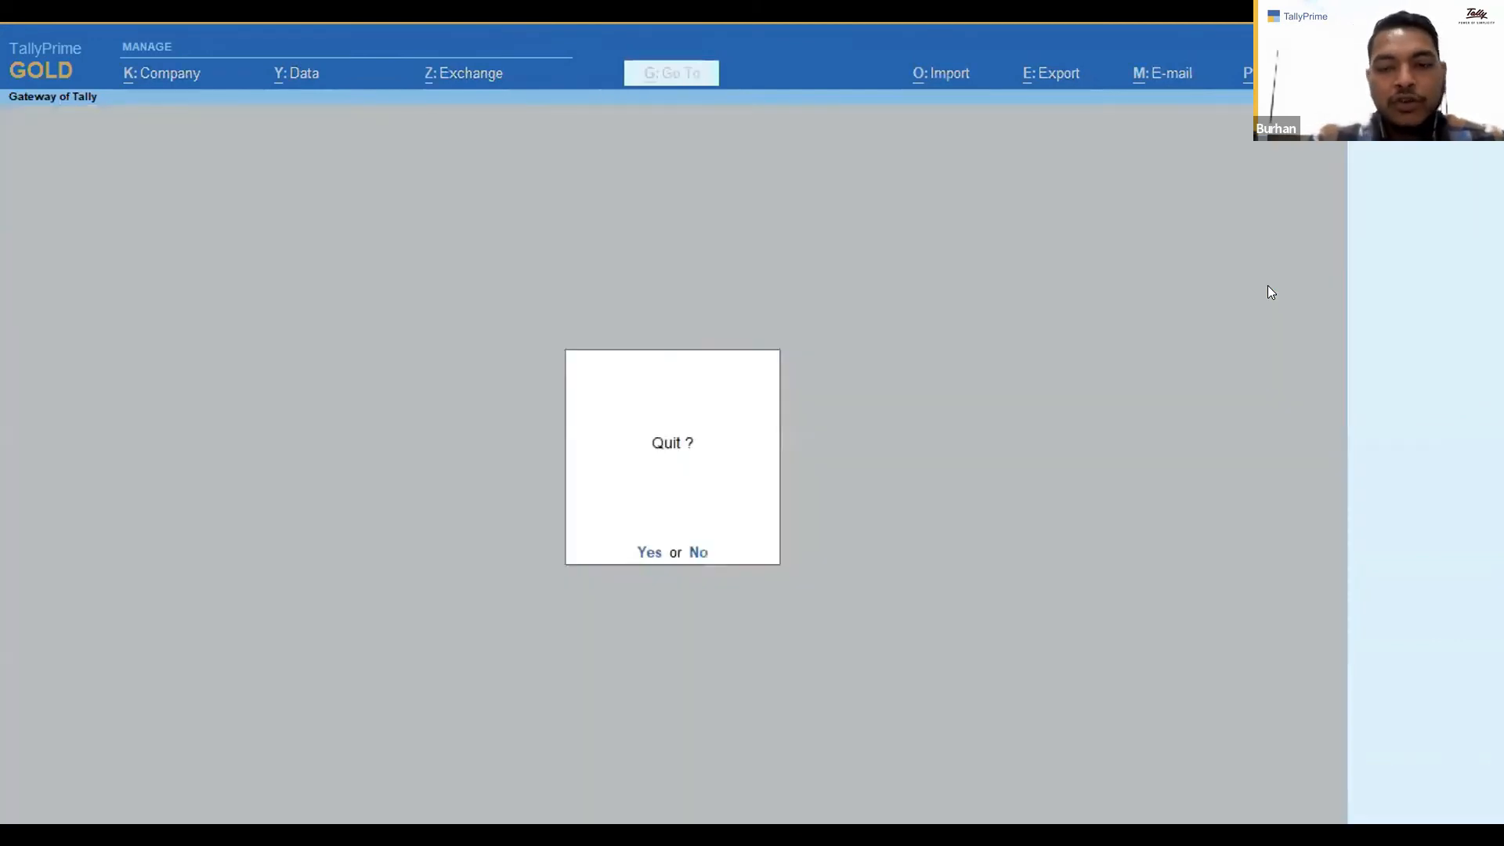
key(Escape)
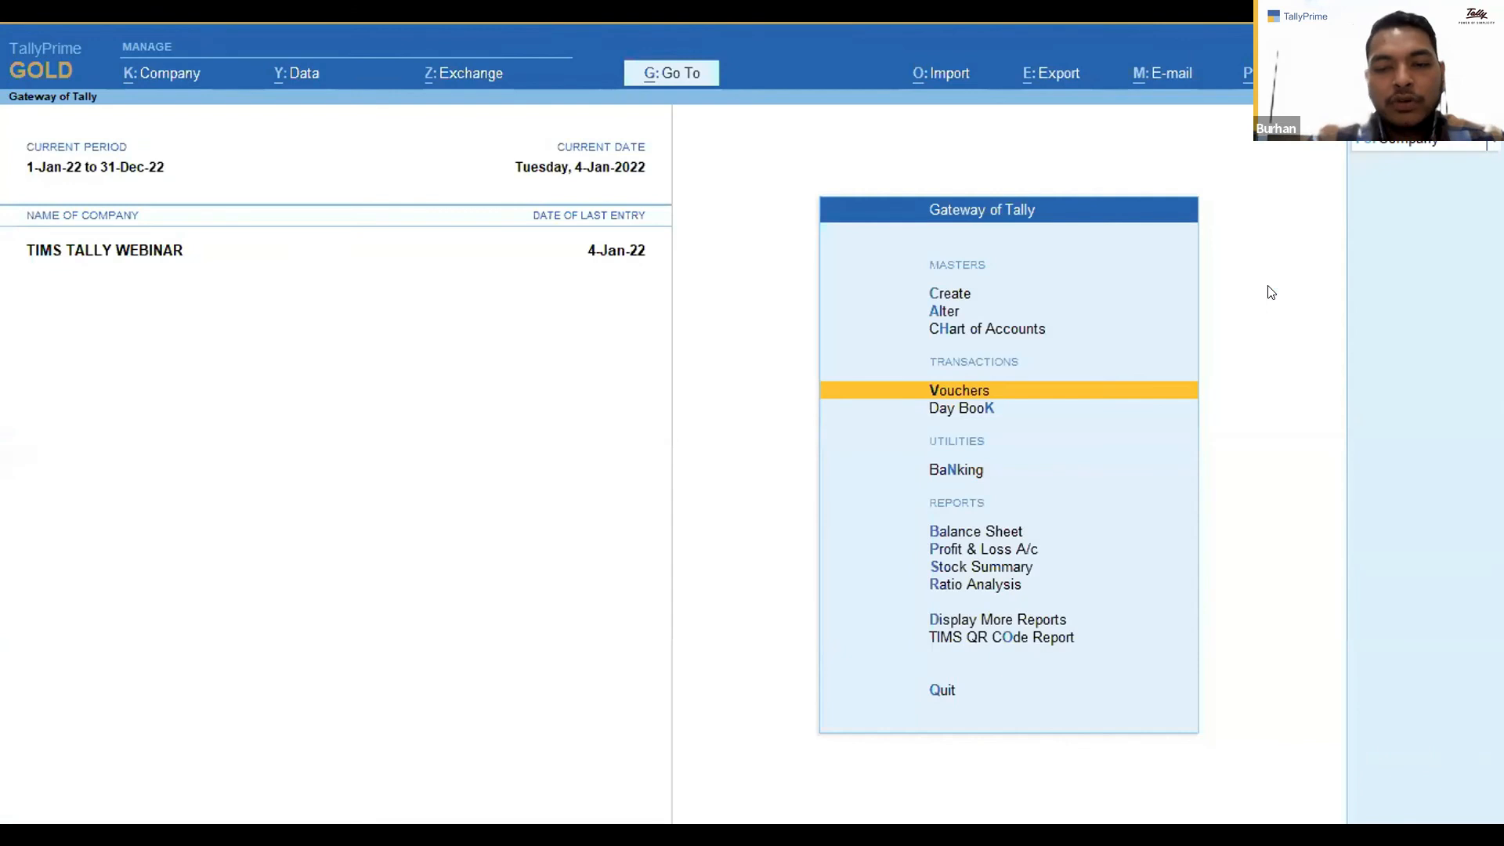
key(o)
key(Return)
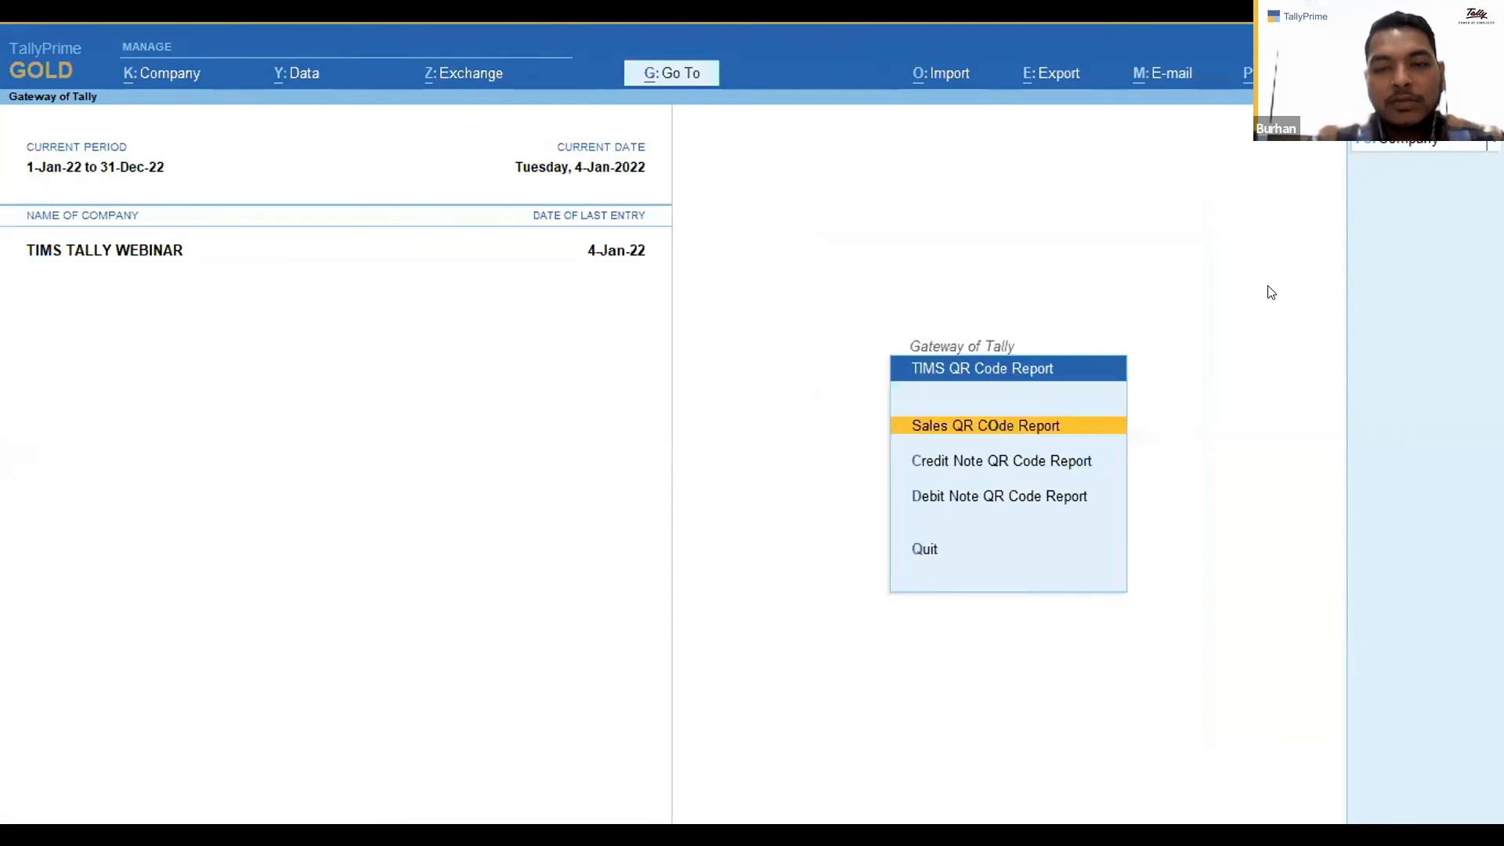
key(Return)
key(Down)
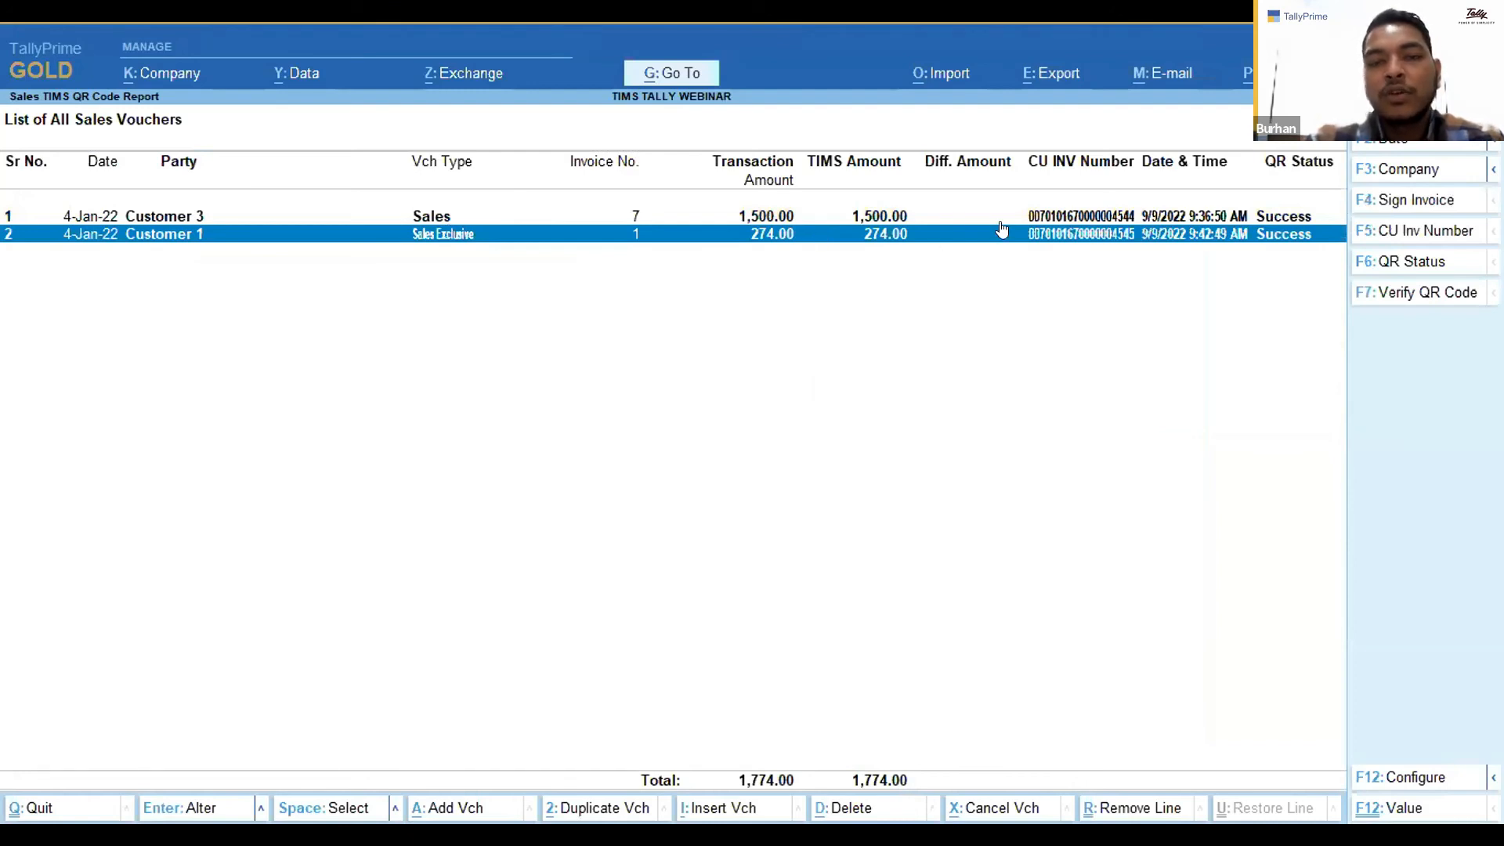
Open the Customer 1 Sales Exclusive invoice and preview its printed invoice, including HS codes and the QR code.
click(1167, 235)
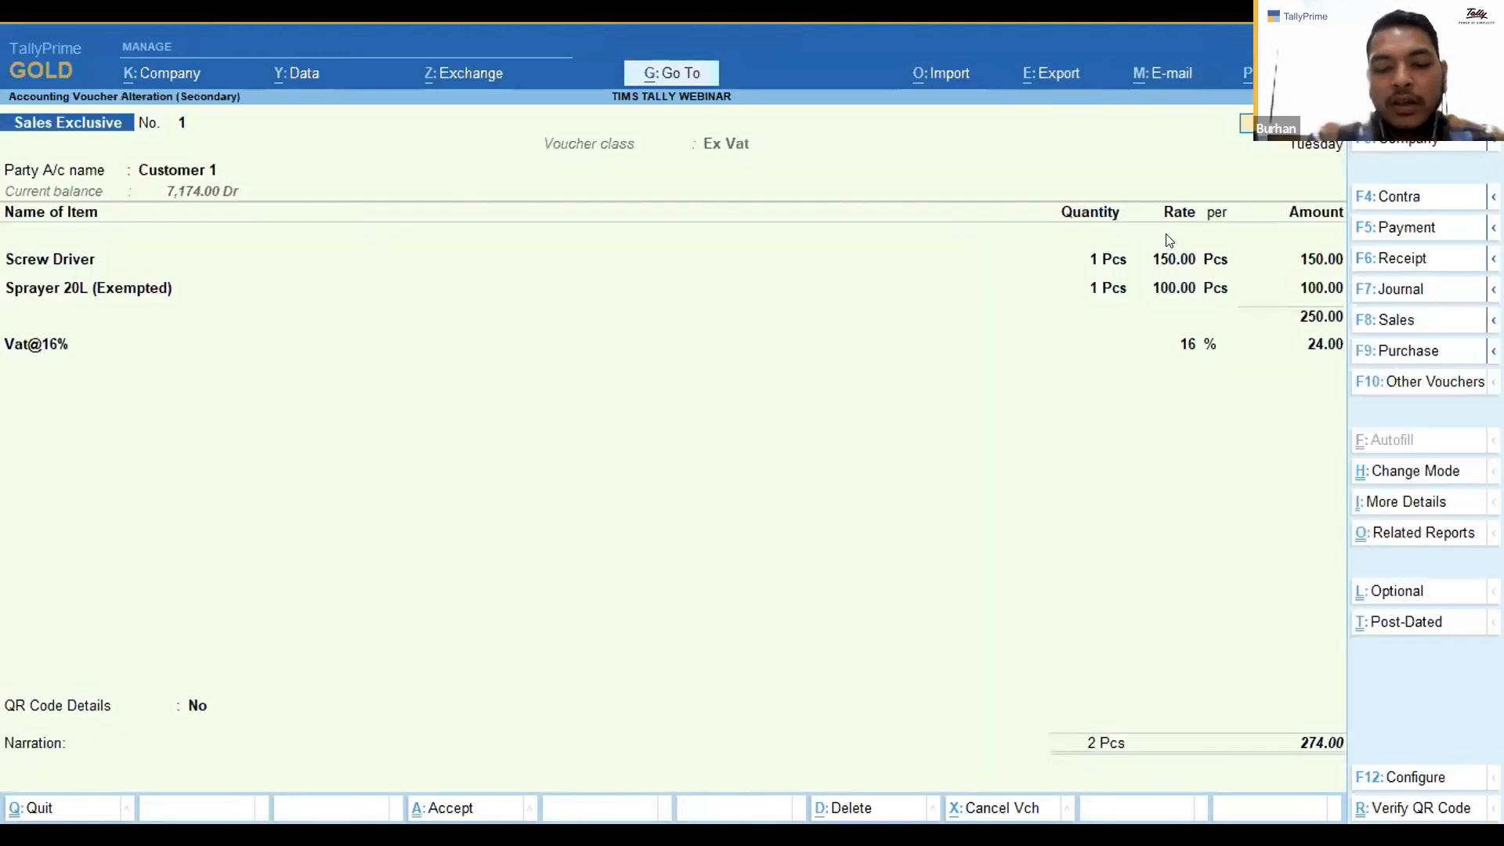
key(alt+p)
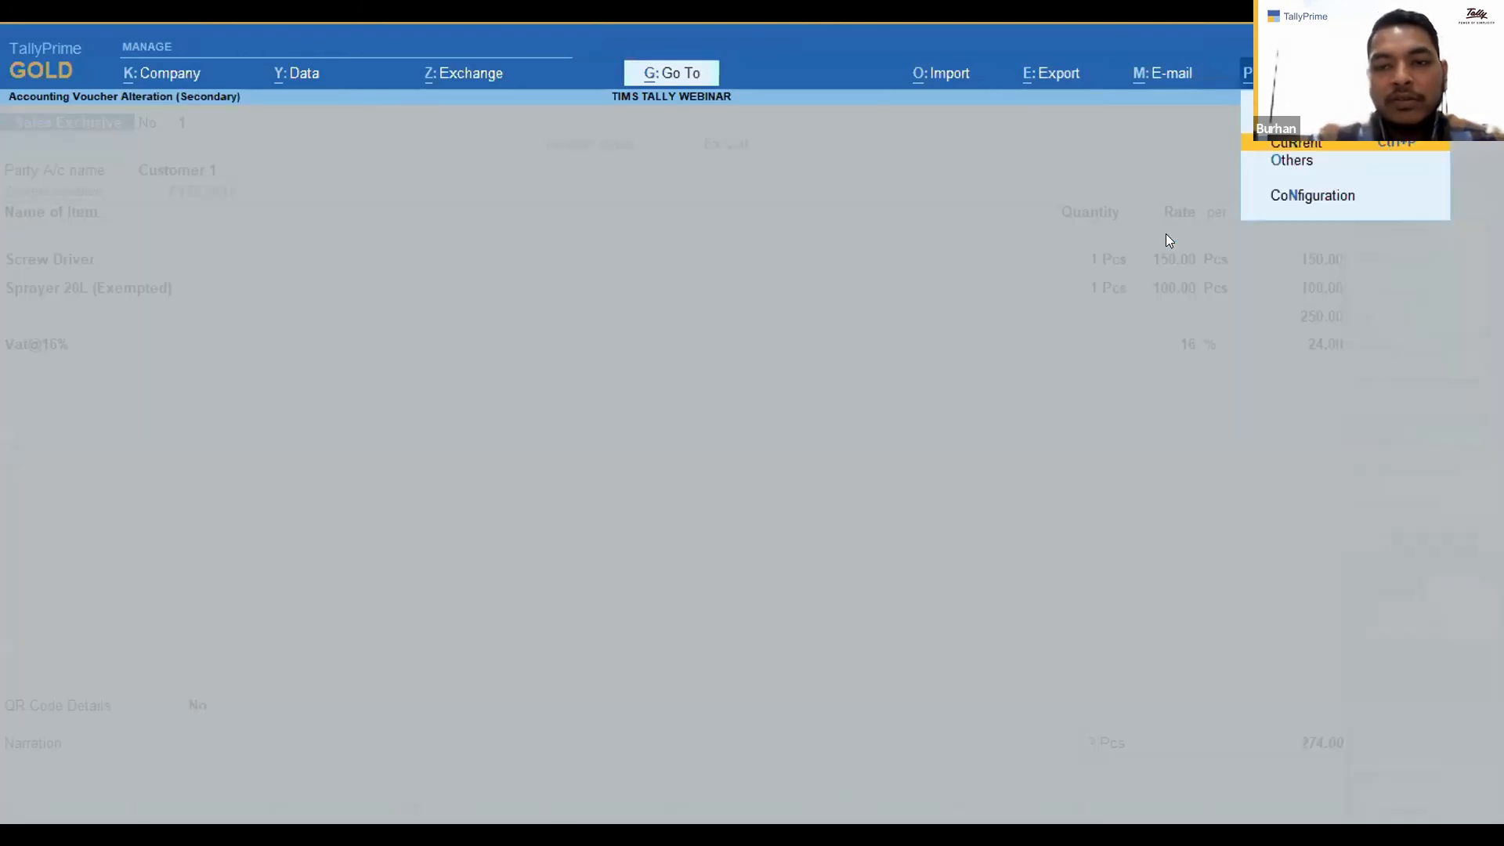
key(Return)
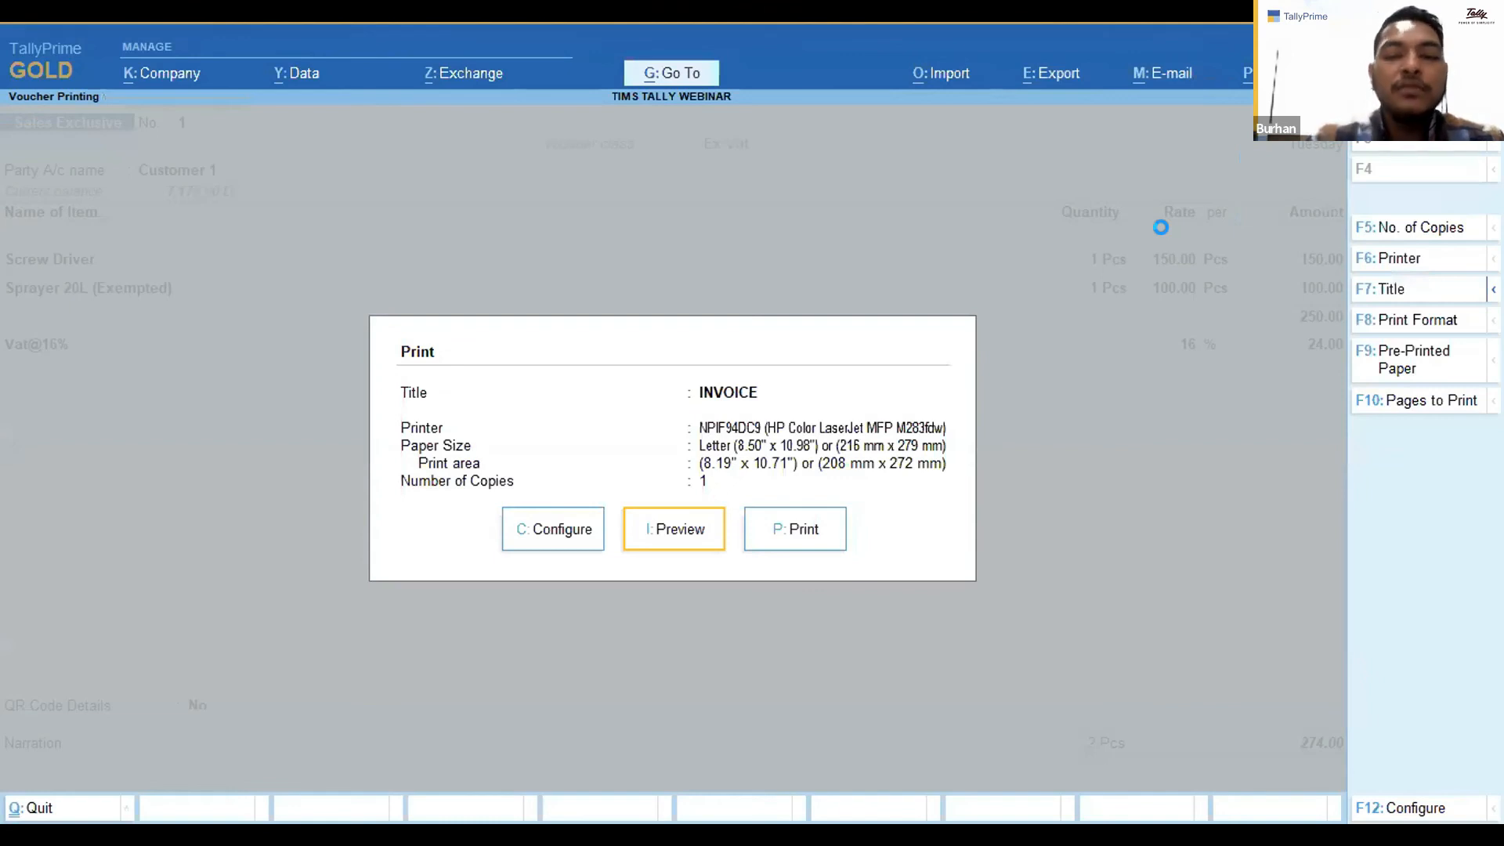
key(i)
click(652, 434)
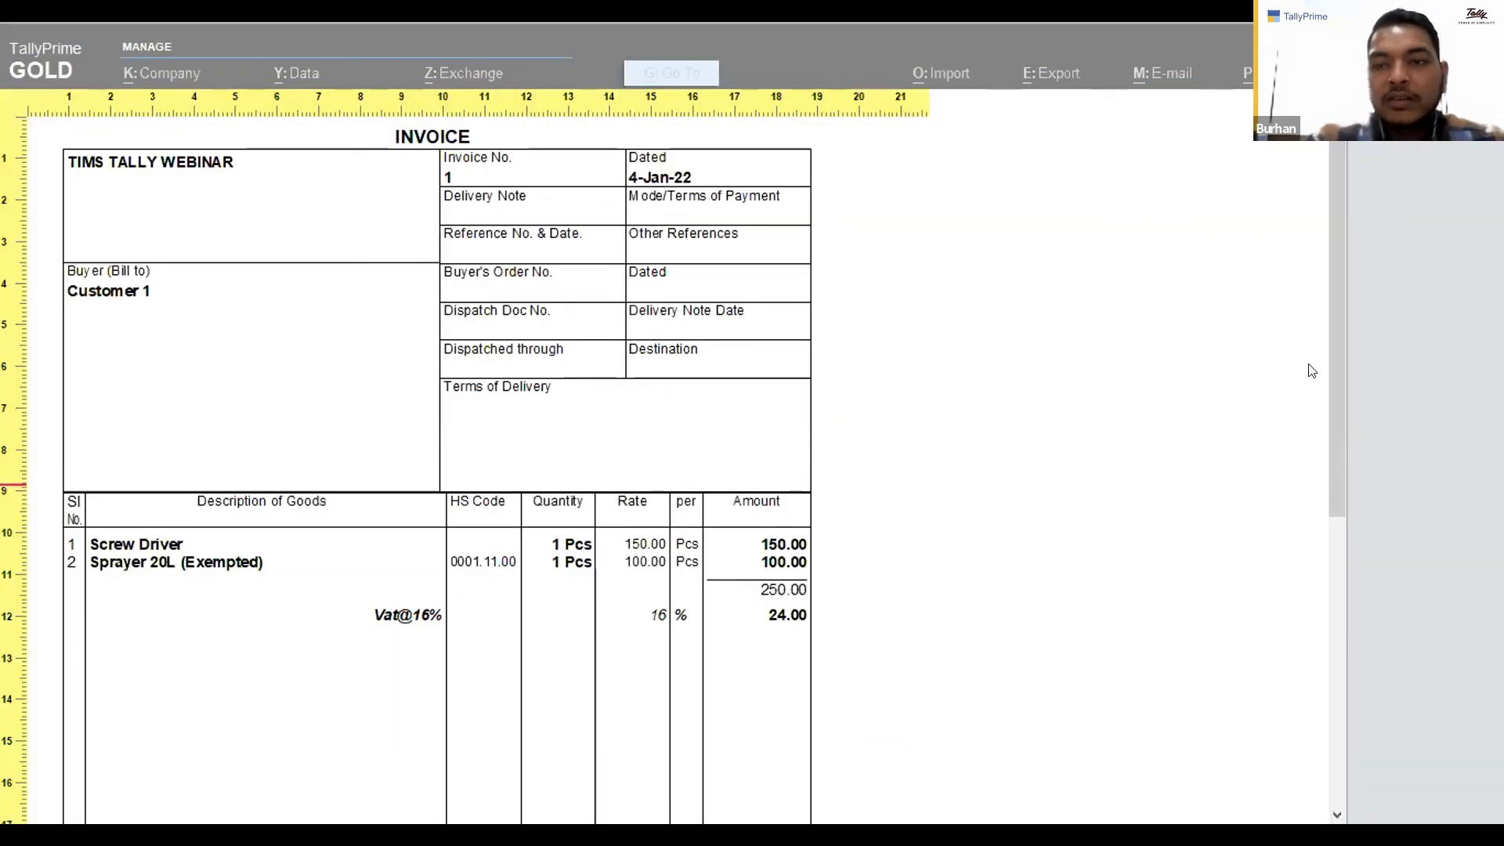
scroll(1328, 445, down, 2)
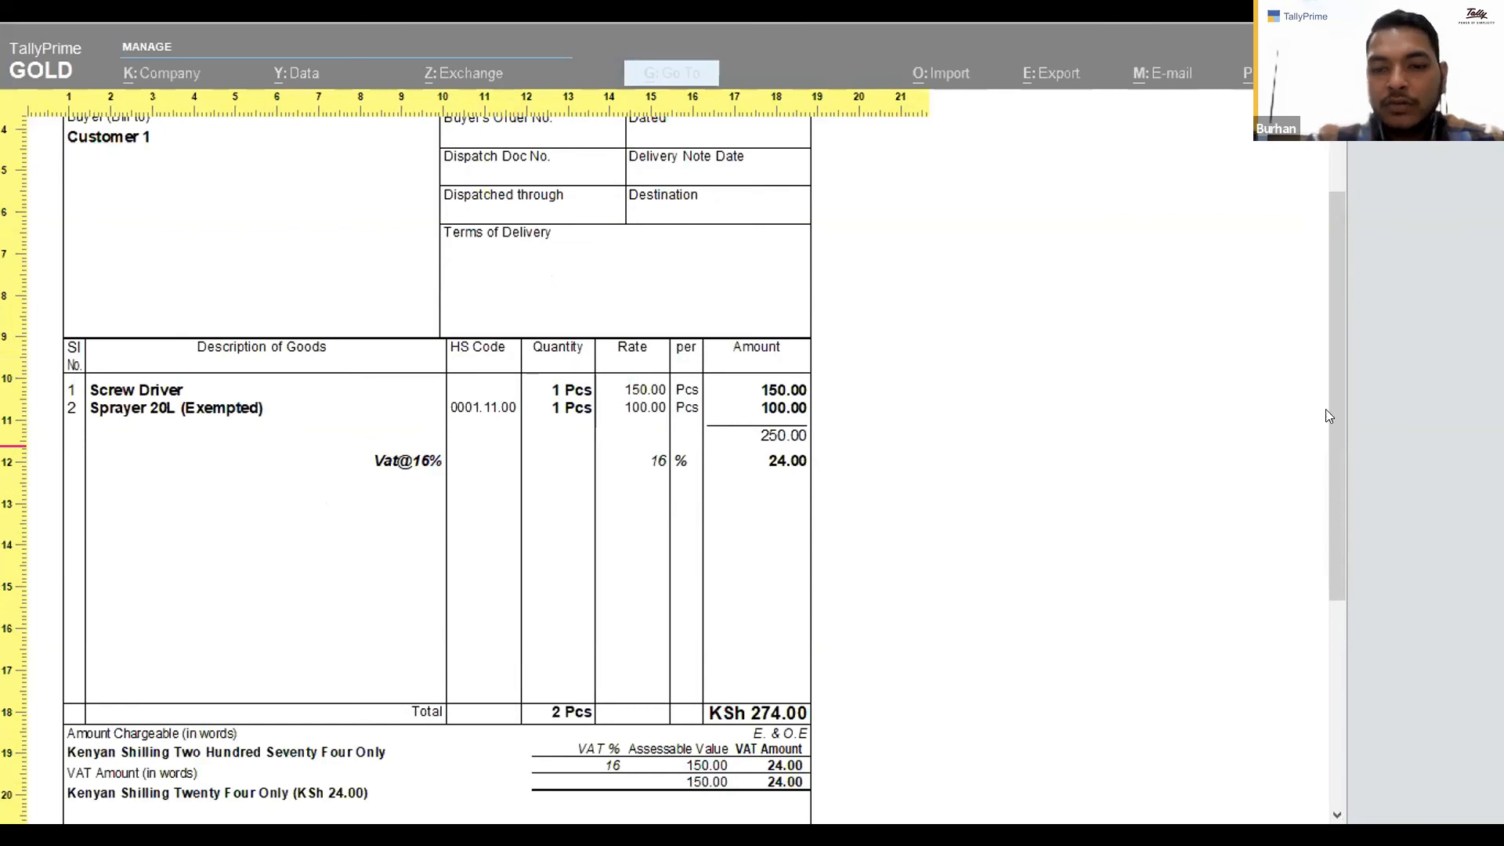
click(1337, 637)
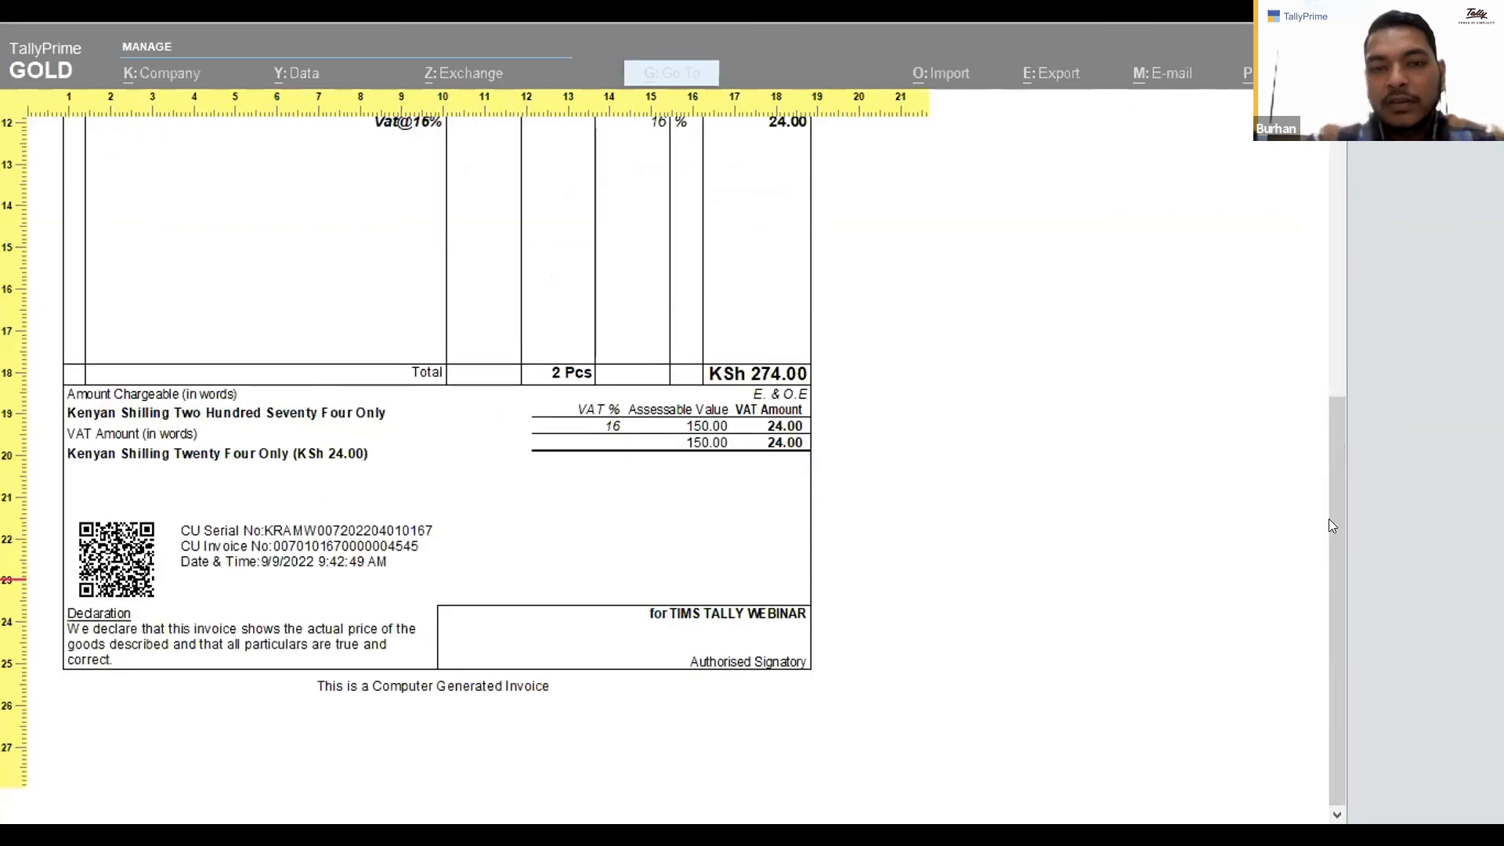
click(1325, 191)
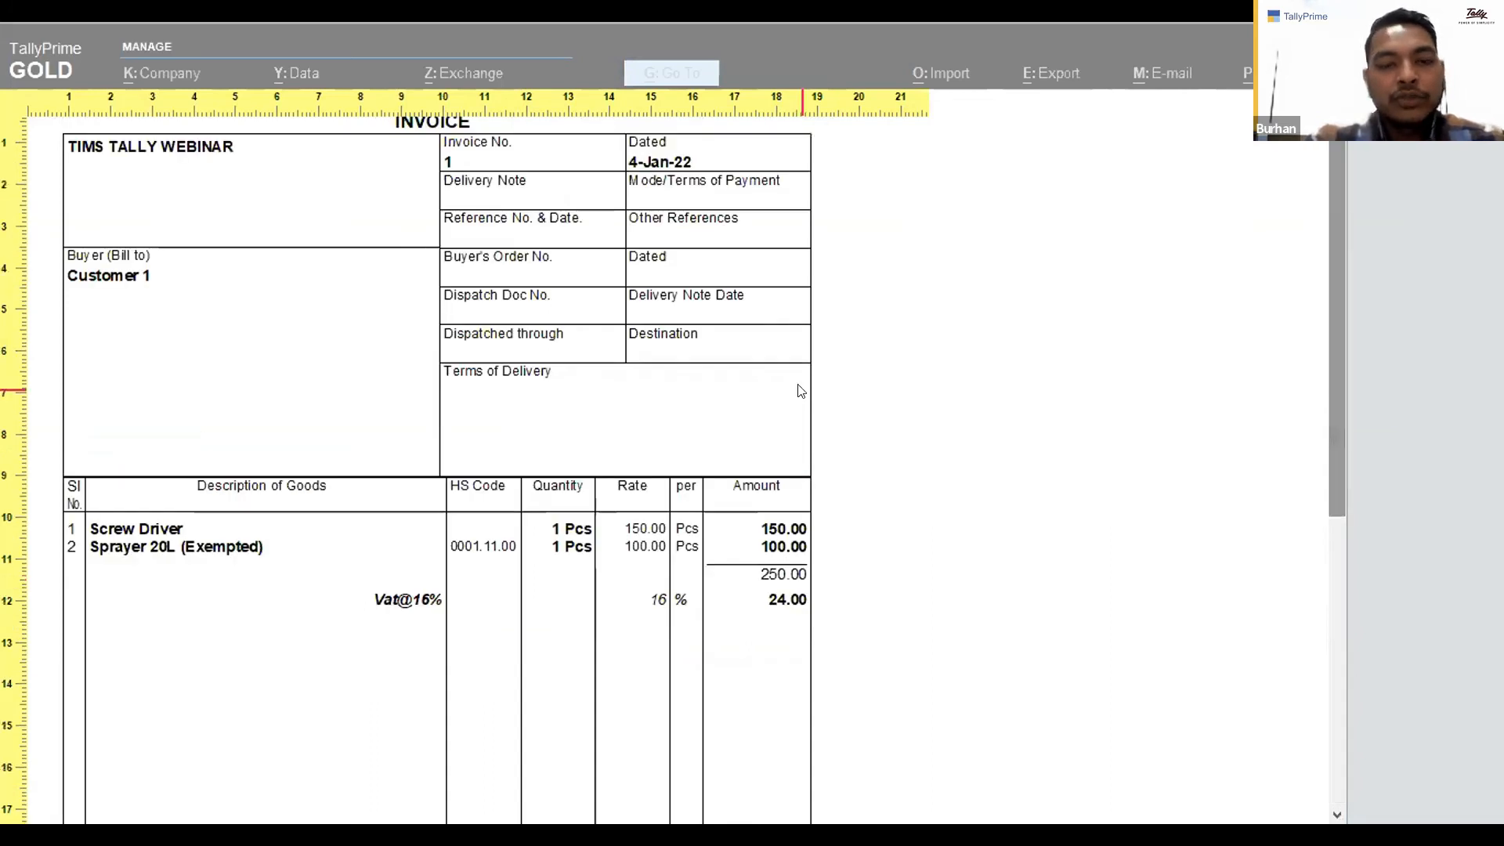
click(591, 427)
key(Escape)
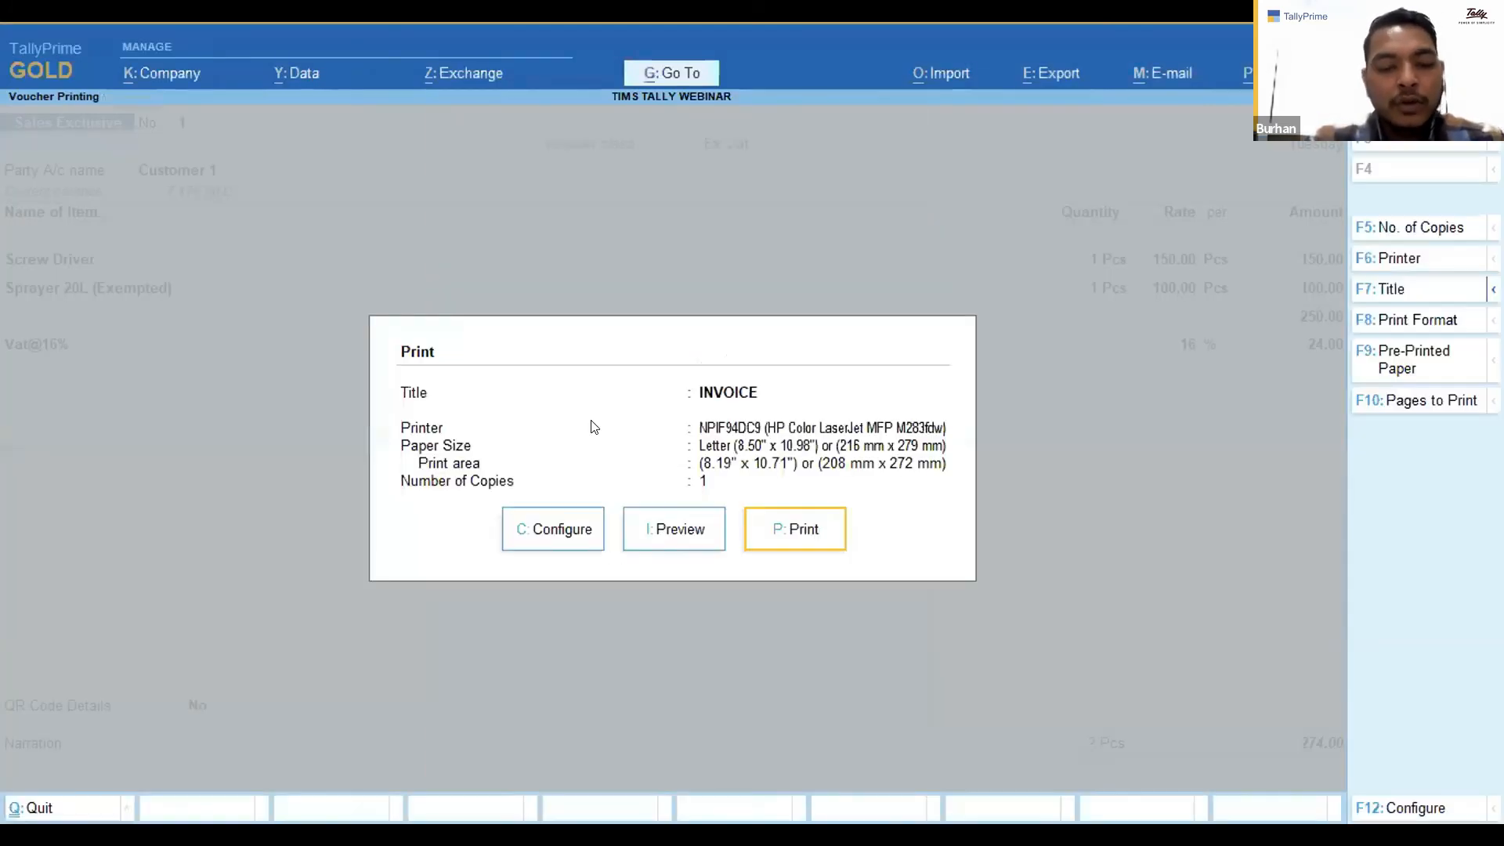
Back out of the print dialog, voucher and report to the Gateway of Tally and quit.
key(Escape)
key(Escape)
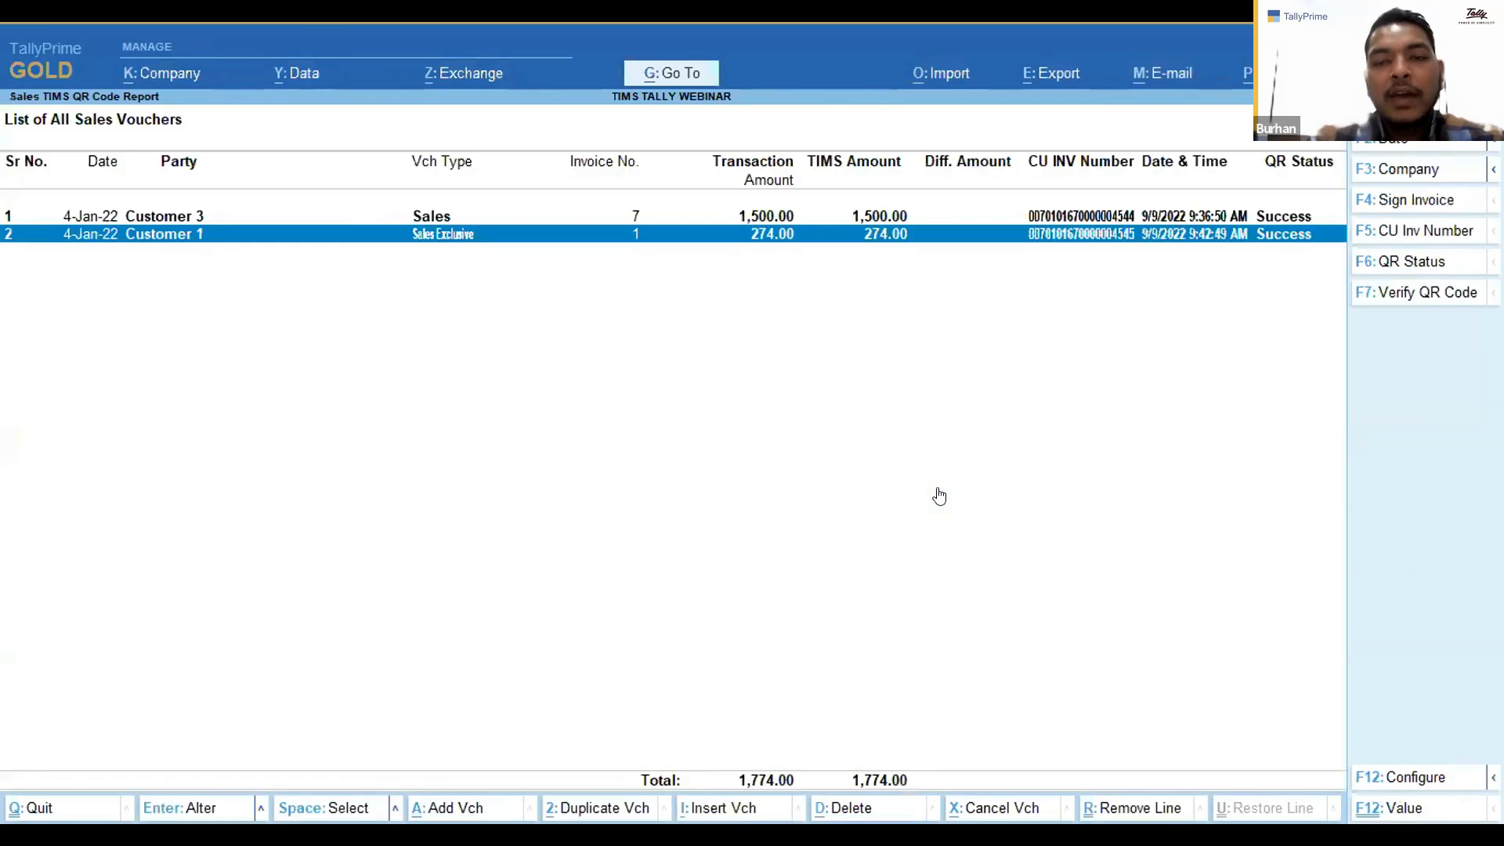
key(Escape)
key(Escape)
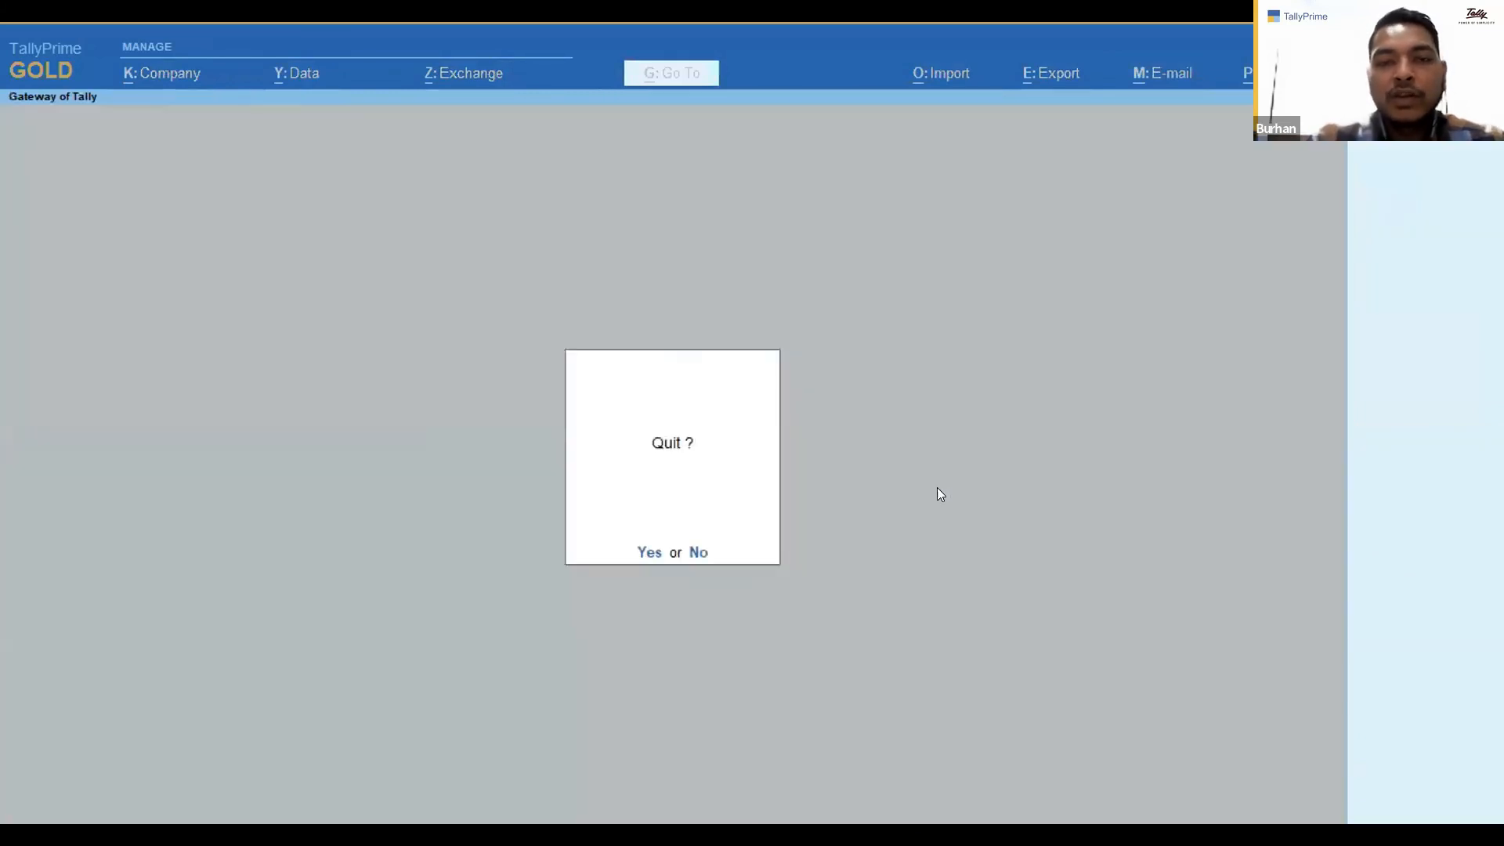
key(Return)
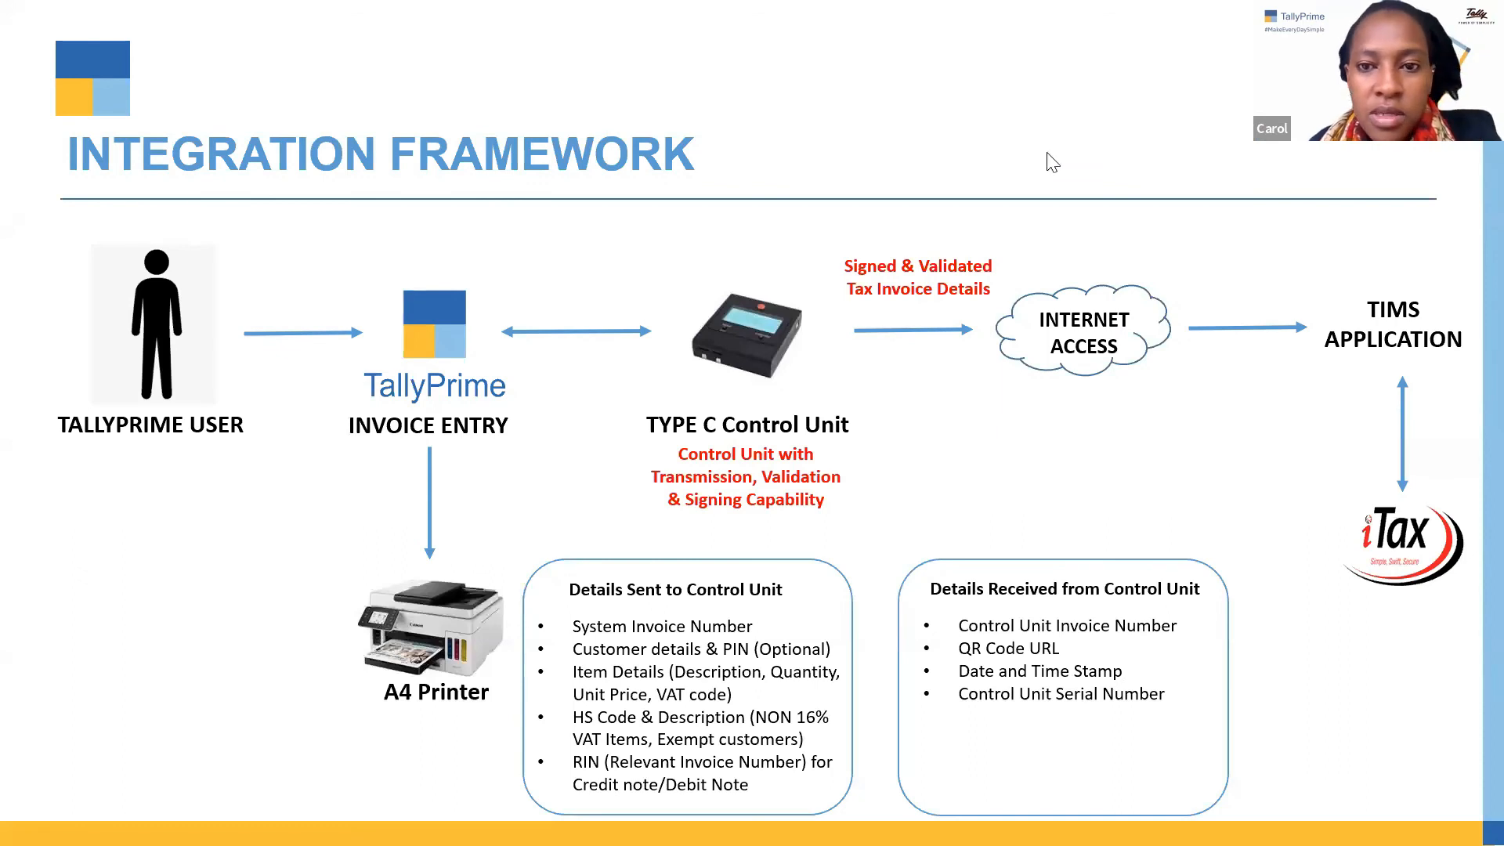
key(Right)
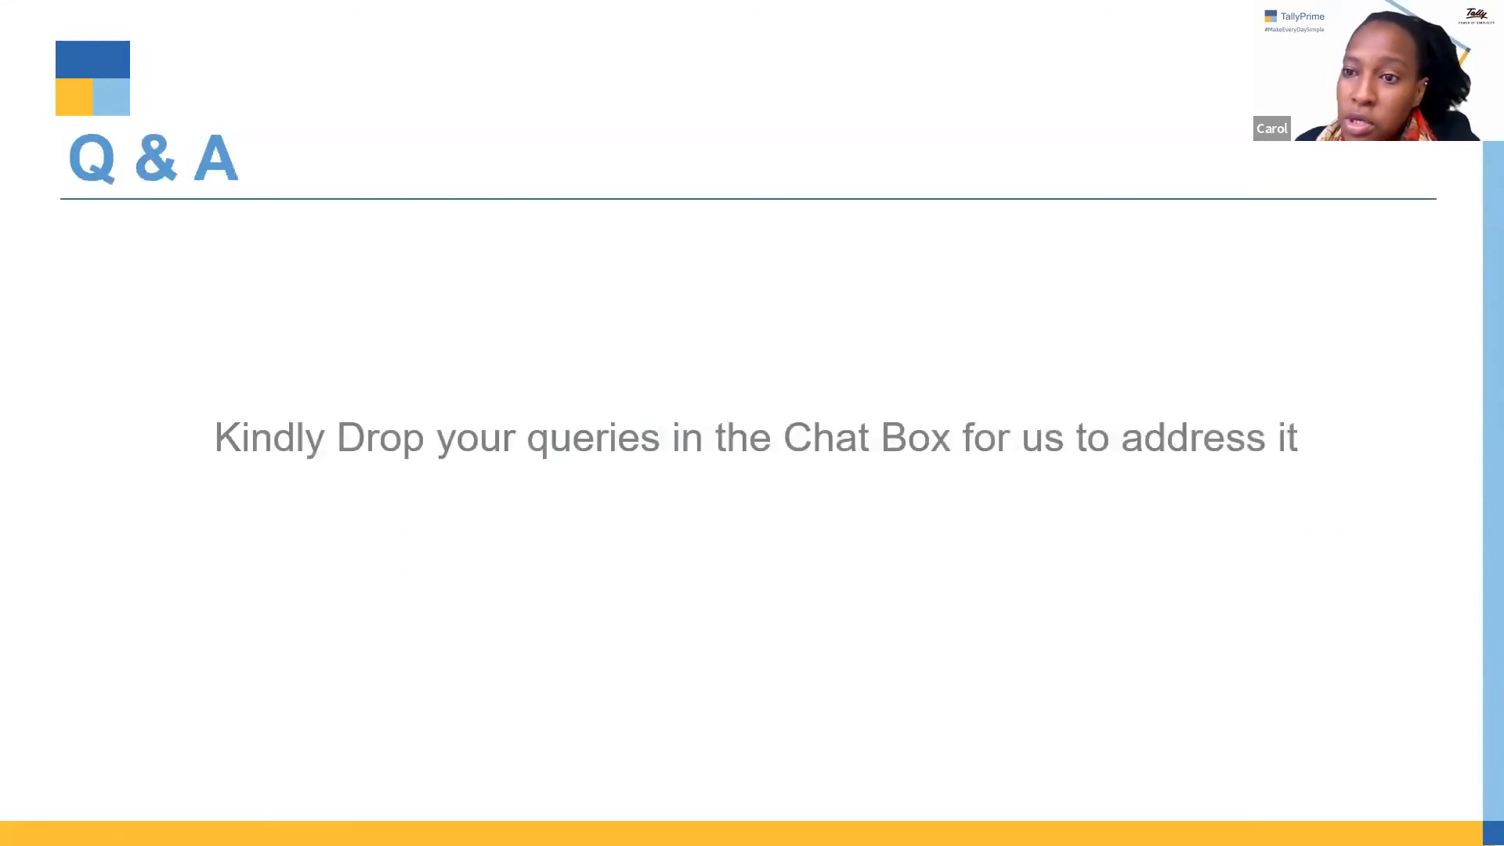